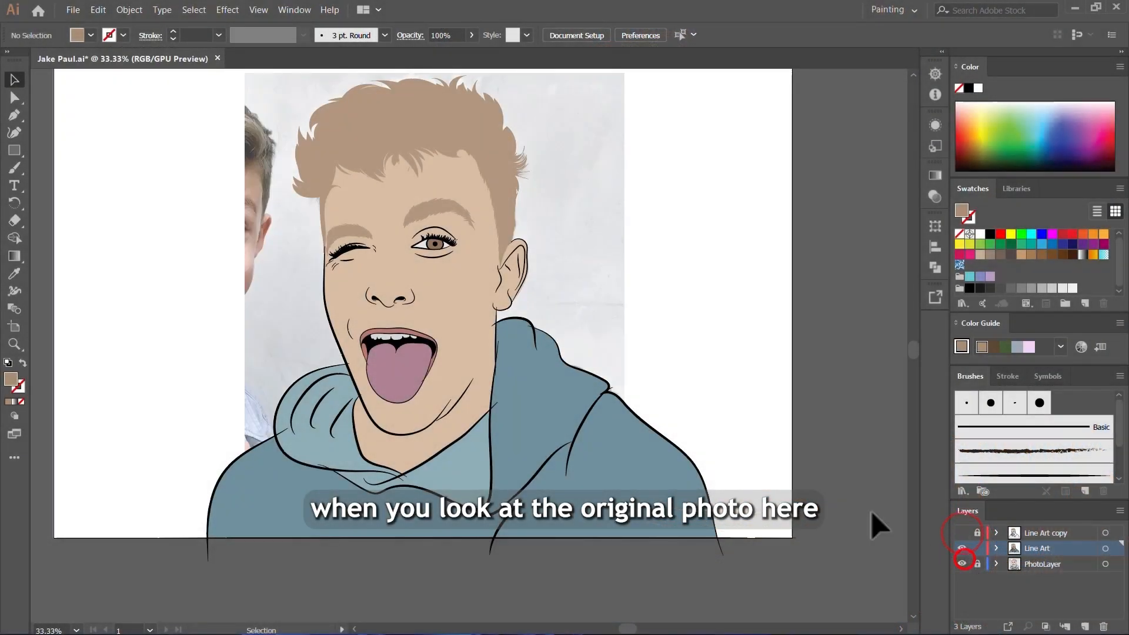
Step: Hide the Line Art layer and examine the photo's shadows around the eyes, beneath the eyebrows and under the hair
left_click(962, 549)
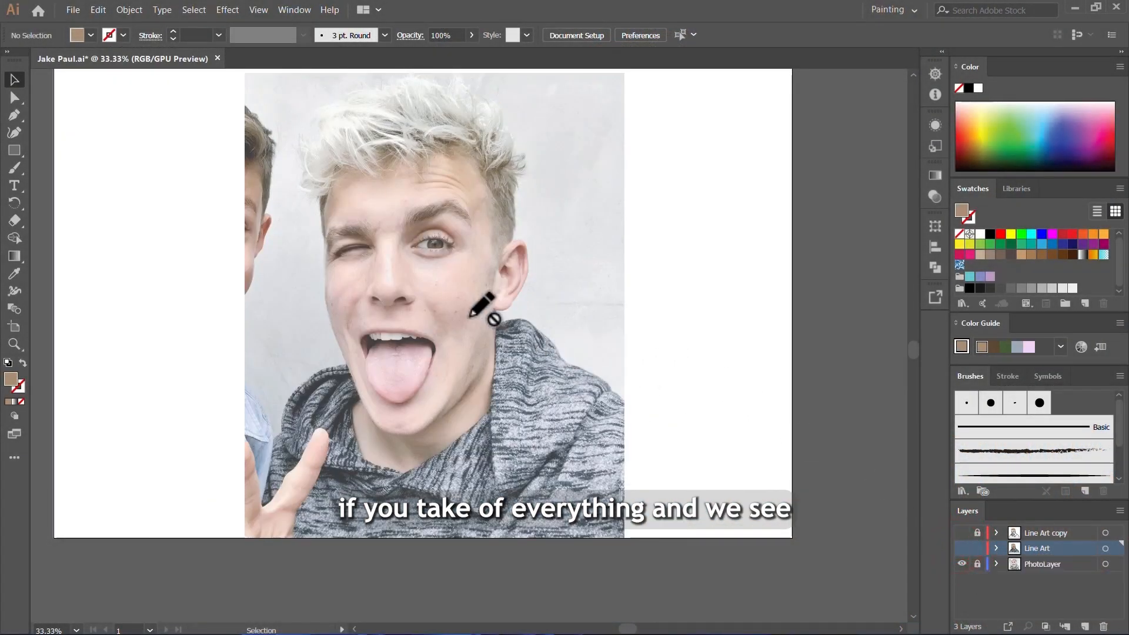
key("ctrl+plus")
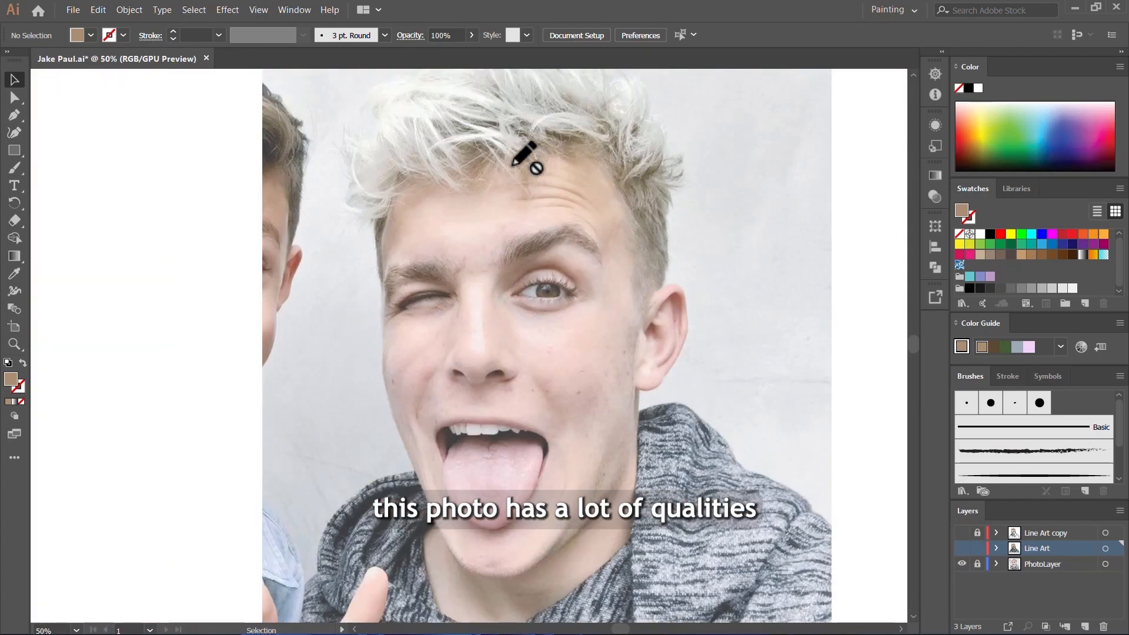
scroll(567, 196, "up", 3)
scroll(568, 217, "down", 2)
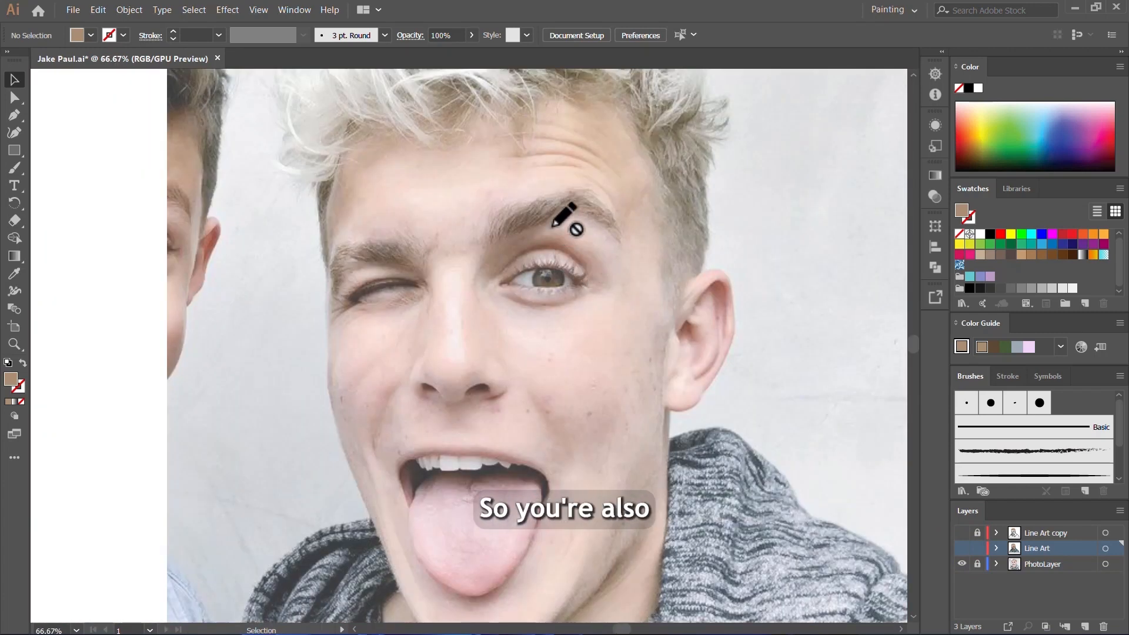
scroll(554, 132, "up", 3)
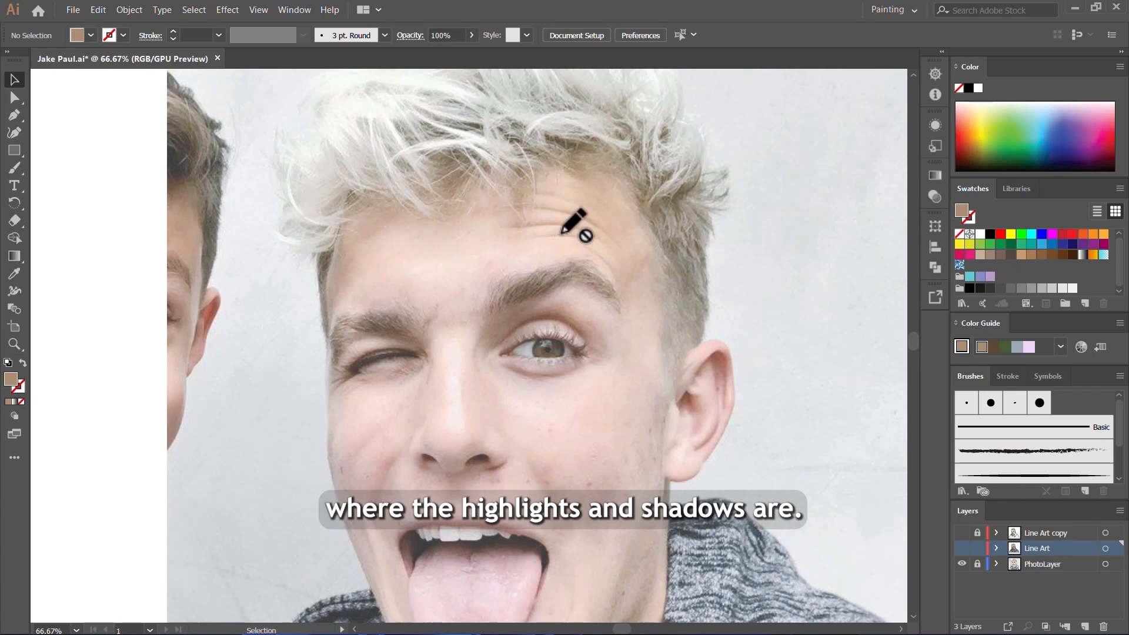
scroll(576, 218, "up", 3)
scroll(605, 288, "down", 3)
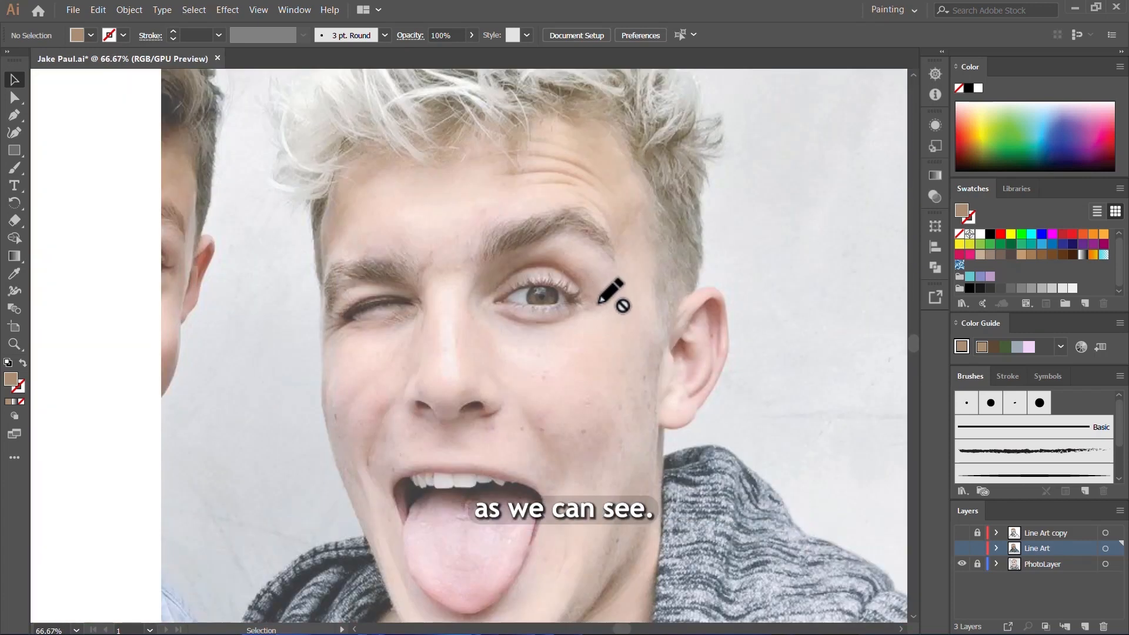
scroll(564, 250, "up", 5)
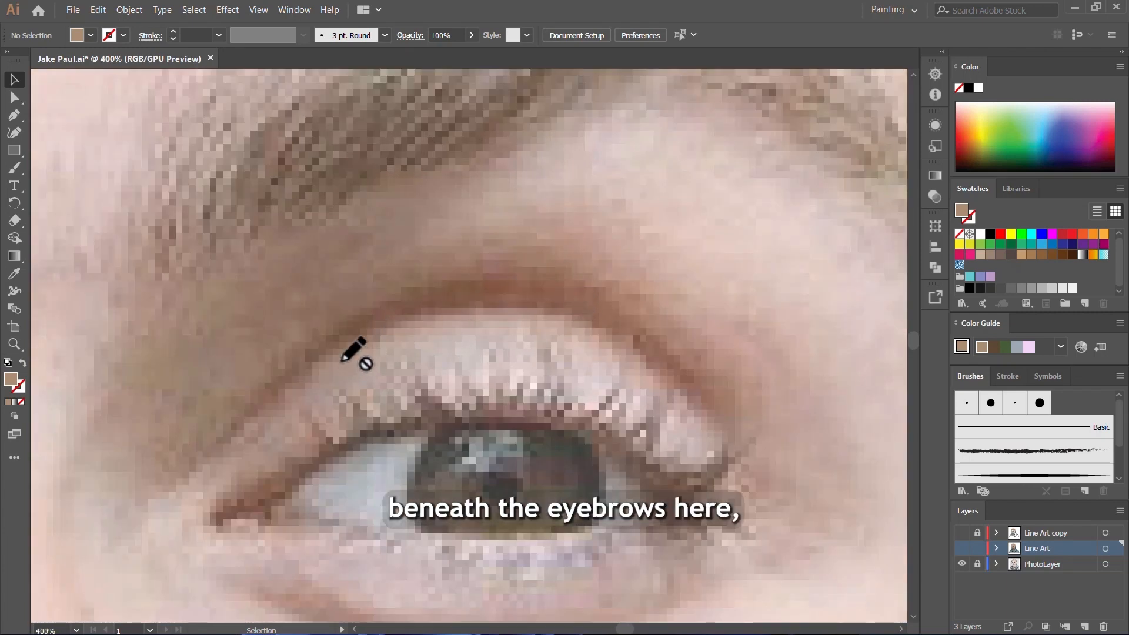
scroll(531, 287, "down", 2)
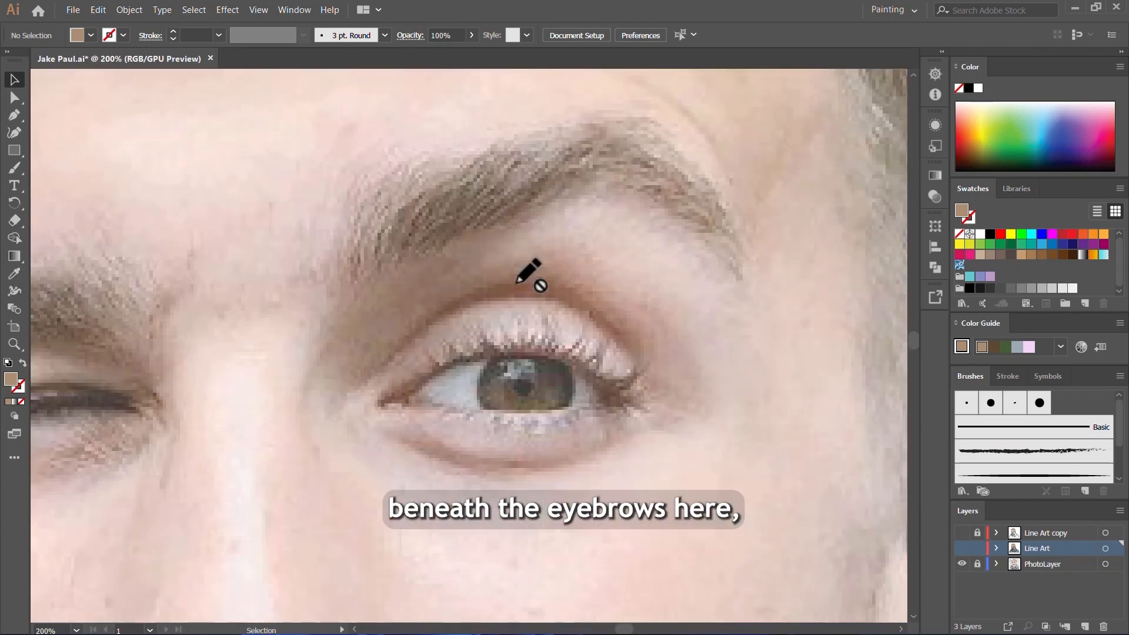
scroll(529, 277, "down", 3)
scroll(320, 345, "up", 6)
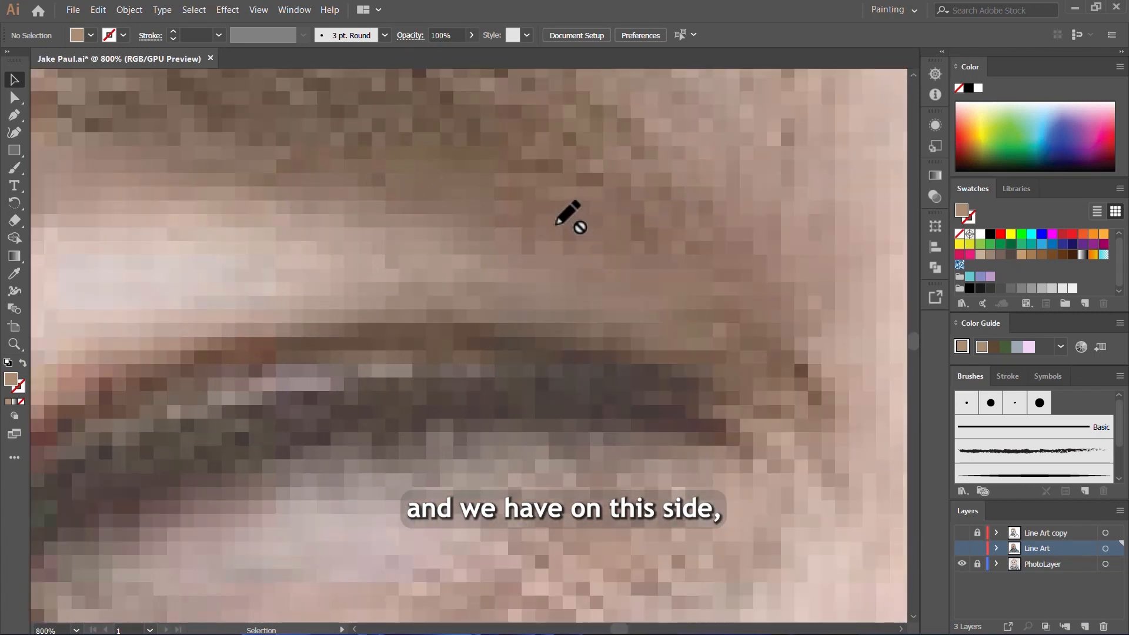
scroll(617, 172, "down", 4)
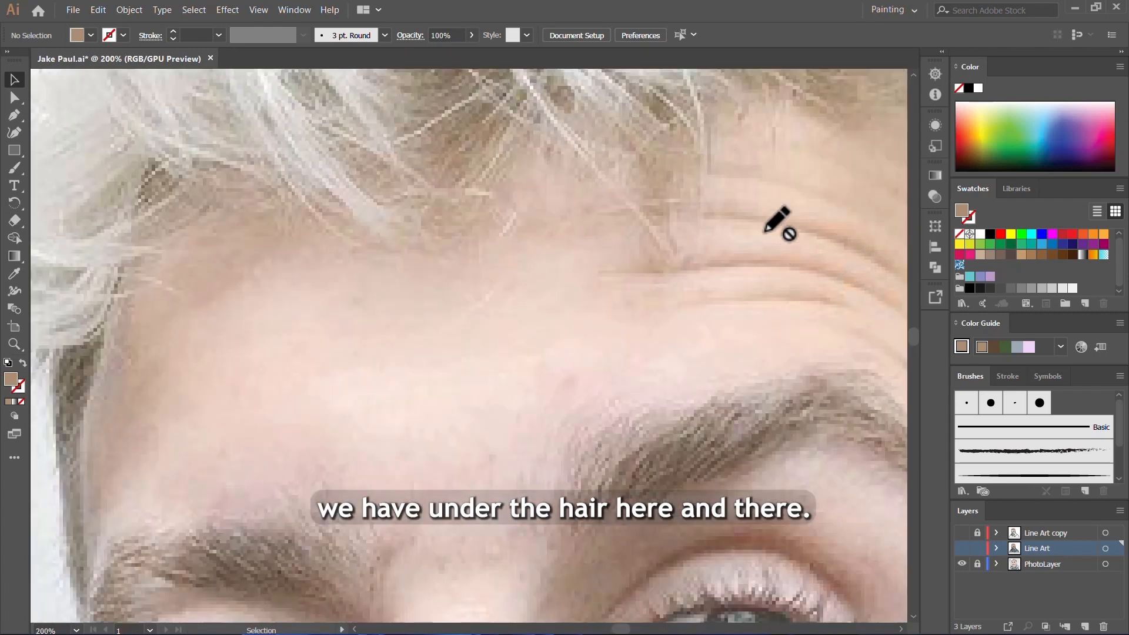
scroll(320, 212, "down", 2)
scroll(706, 187, "up", 3)
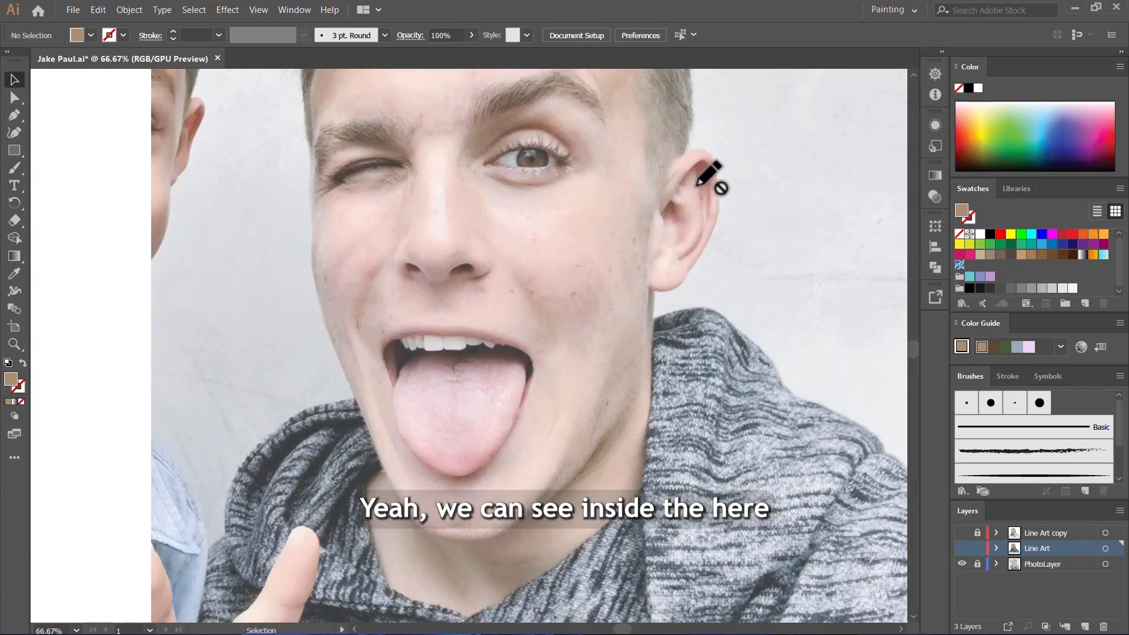
Step: Examine the photo's shadows inside the ear, in the hood's folds, below the tongue and under the chin
scroll(723, 157, "up", 2)
scroll(738, 237, "down", 4)
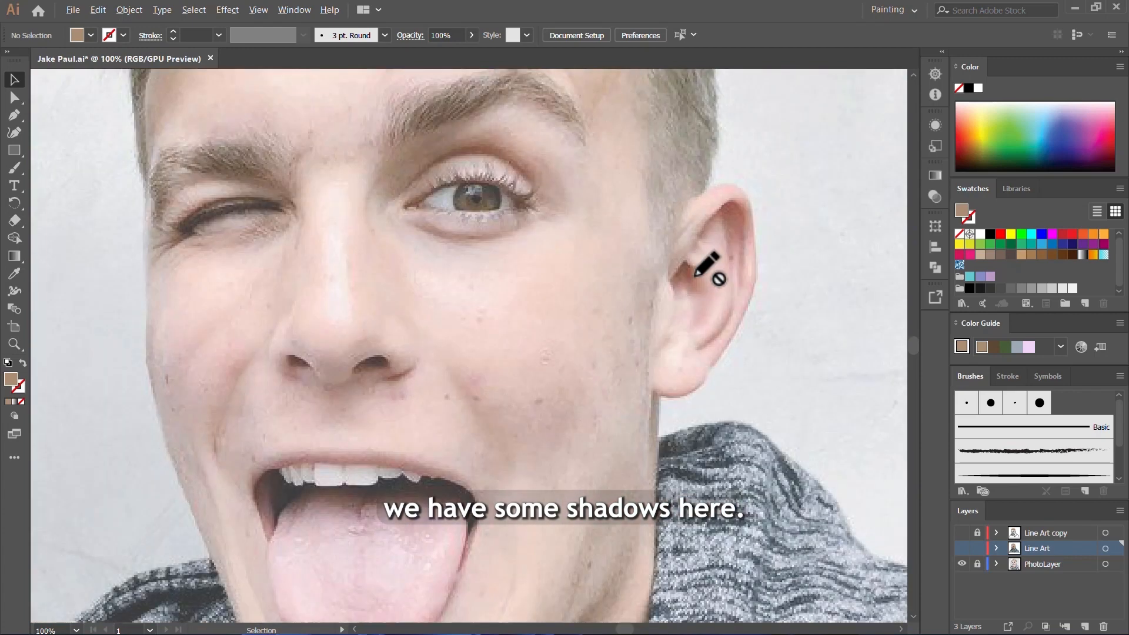
scroll(552, 438, "down", 5)
scroll(562, 450, "down", 1)
scroll(435, 428, "up", 4)
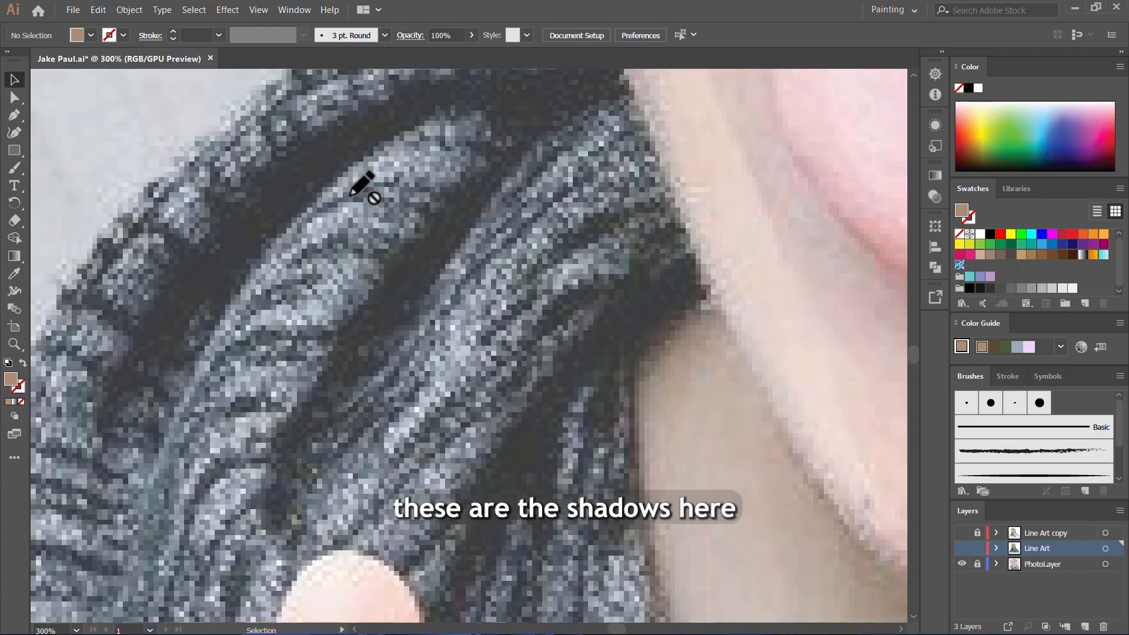
scroll(501, 292, "down", 3)
scroll(516, 259, "up", 2)
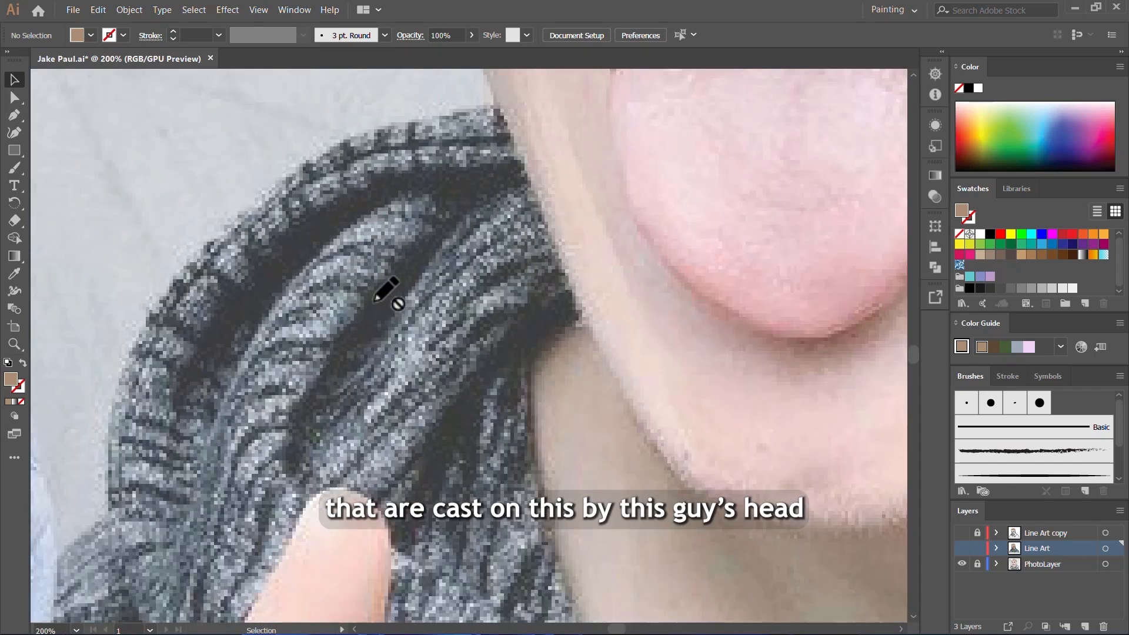
scroll(510, 130, "down", 5)
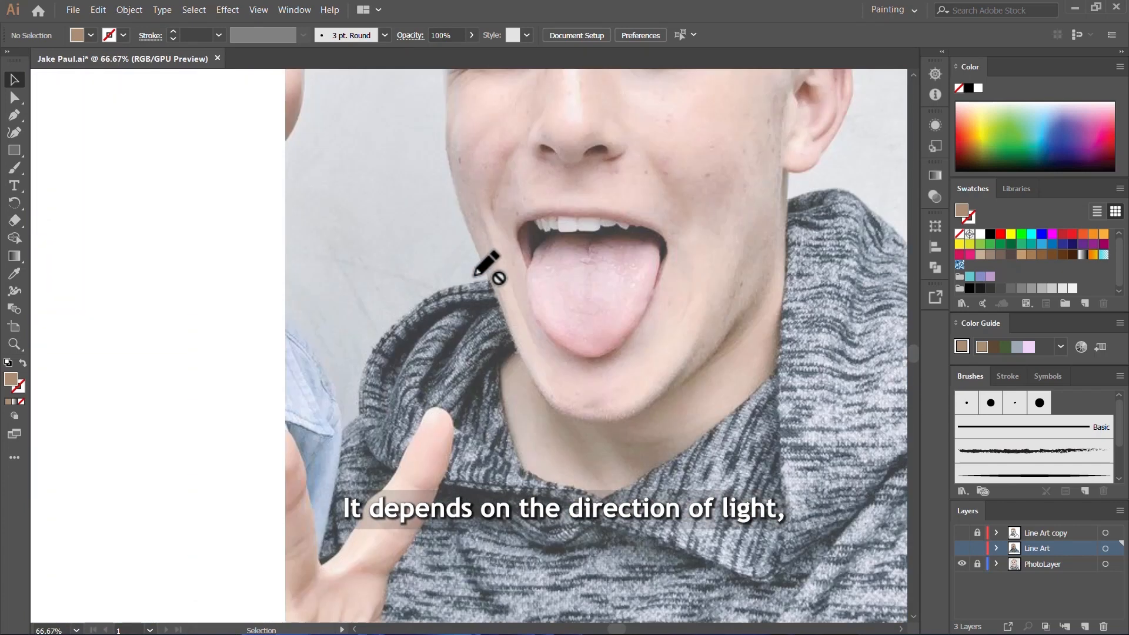
scroll(456, 383, "down", 2)
scroll(543, 326, "up", 2)
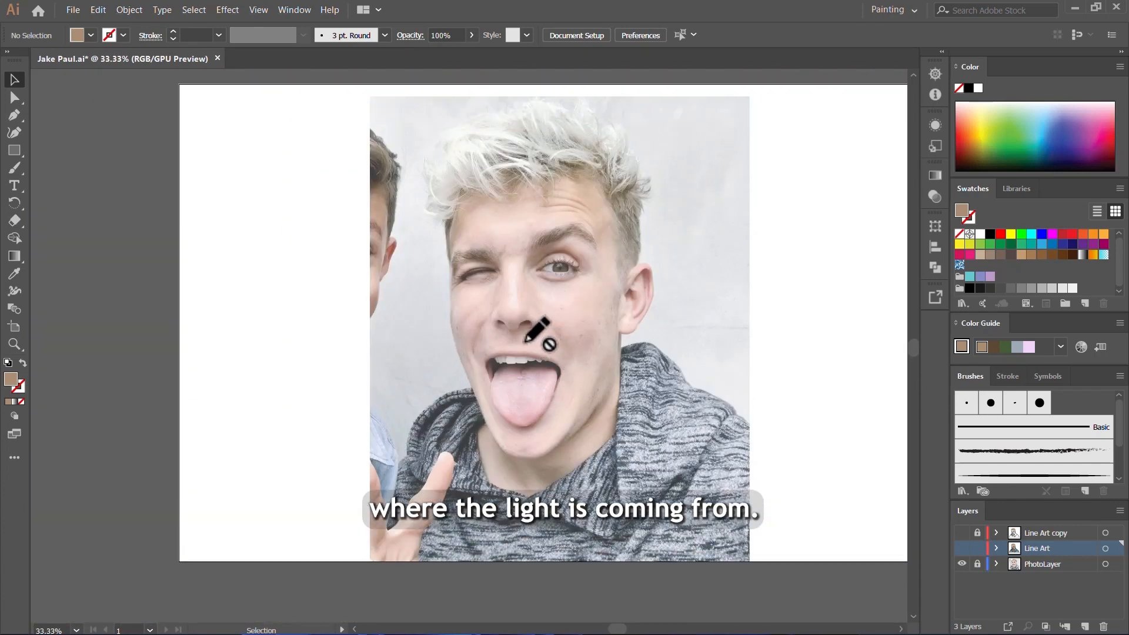
scroll(516, 392, "up", 5)
scroll(438, 296, "down", 4)
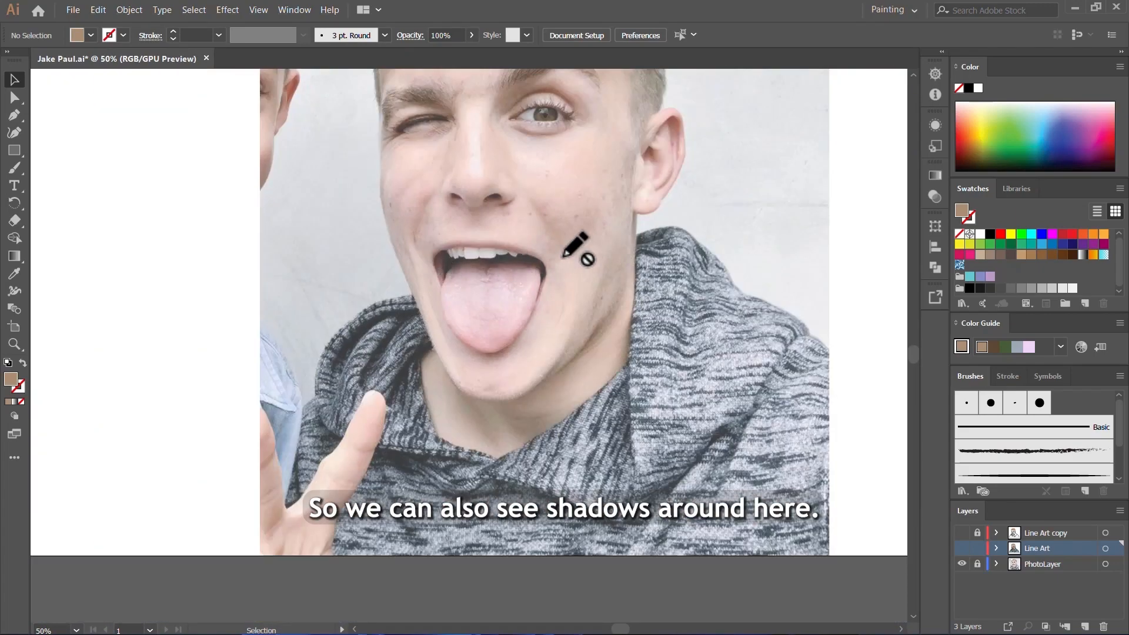
scroll(648, 488, "up", 4)
scroll(523, 304, "down", 3)
scroll(604, 376, "up", 11)
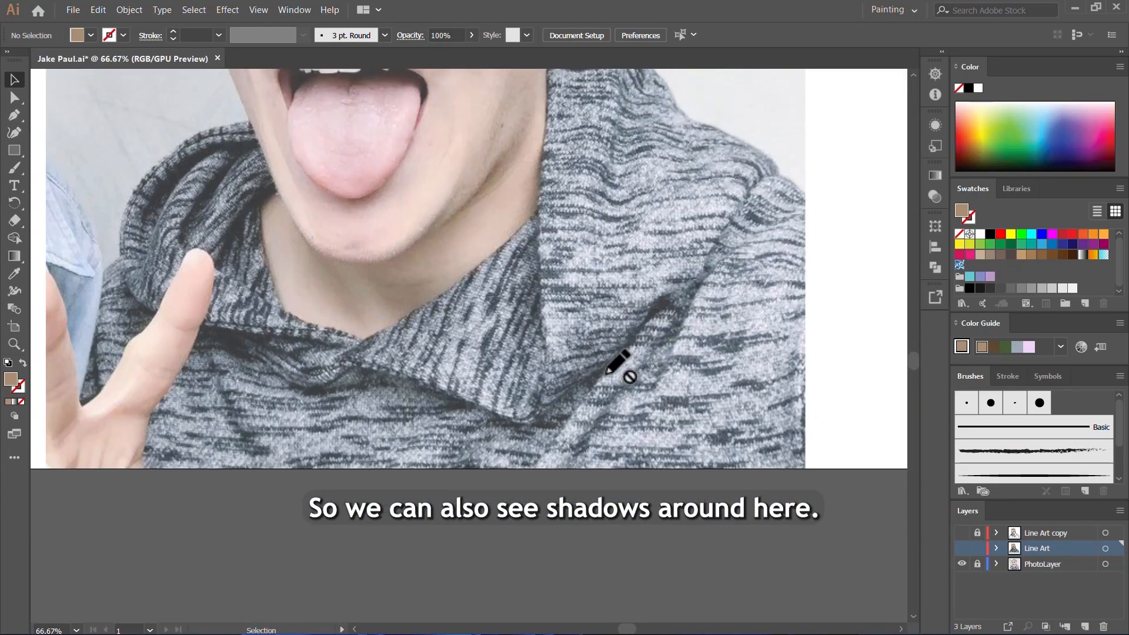
scroll(379, 346, "up", 4)
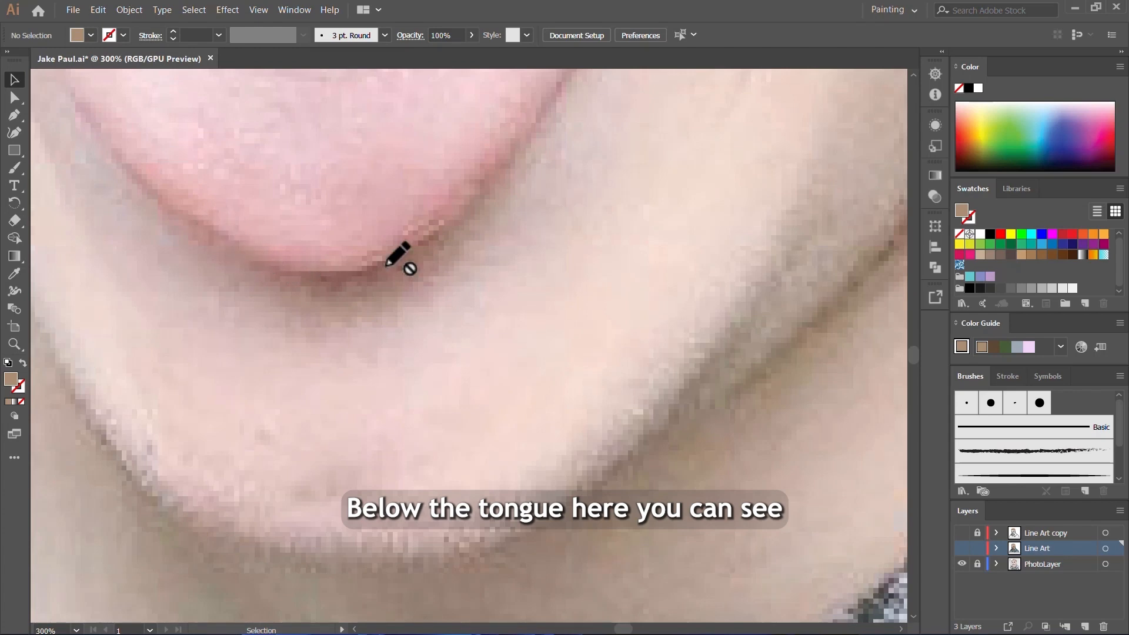
scroll(517, 335, "down", 2)
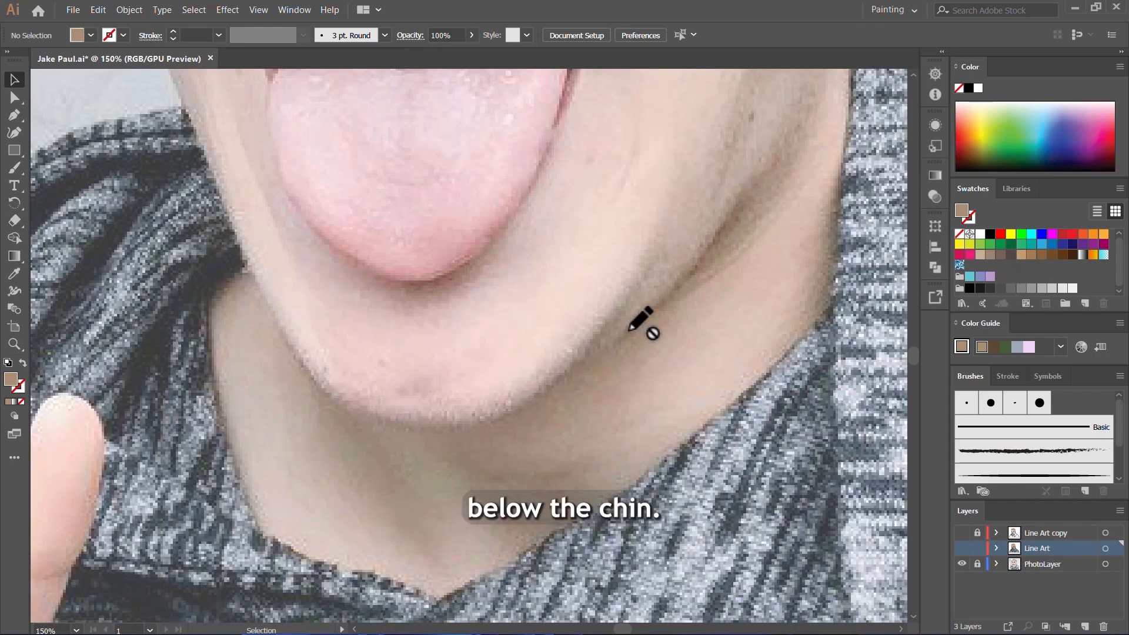
scroll(599, 382, "down", 3)
scroll(499, 295, "up", 2)
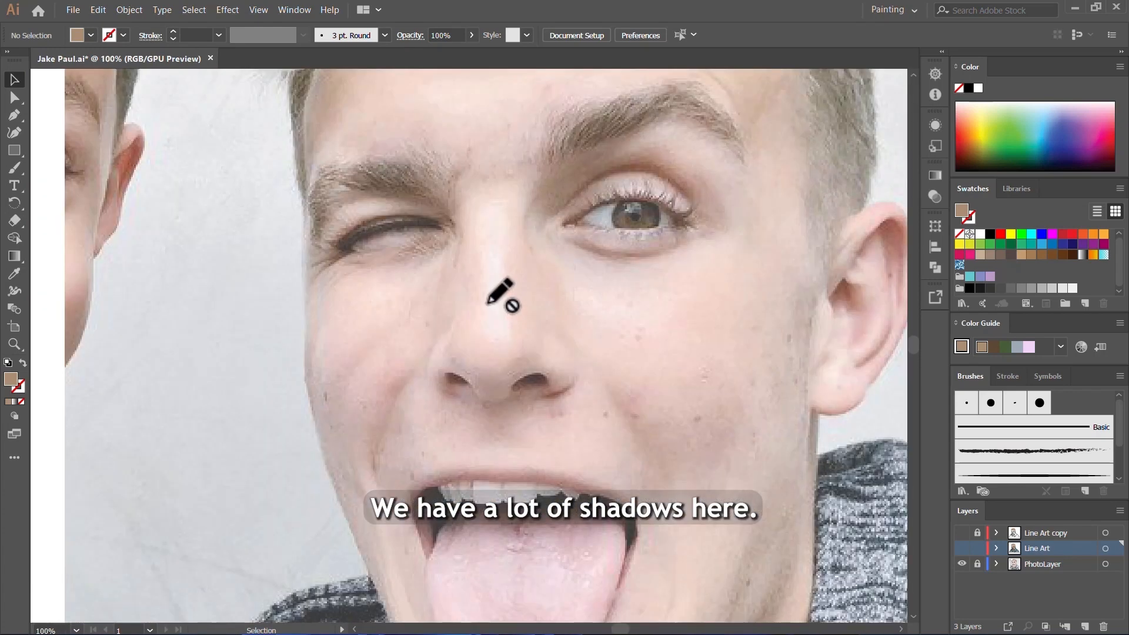
Step: Examine the photo's highlights on the nose, forehead and cheeks, including the bright patches under the eye
scroll(529, 336, "up", 2)
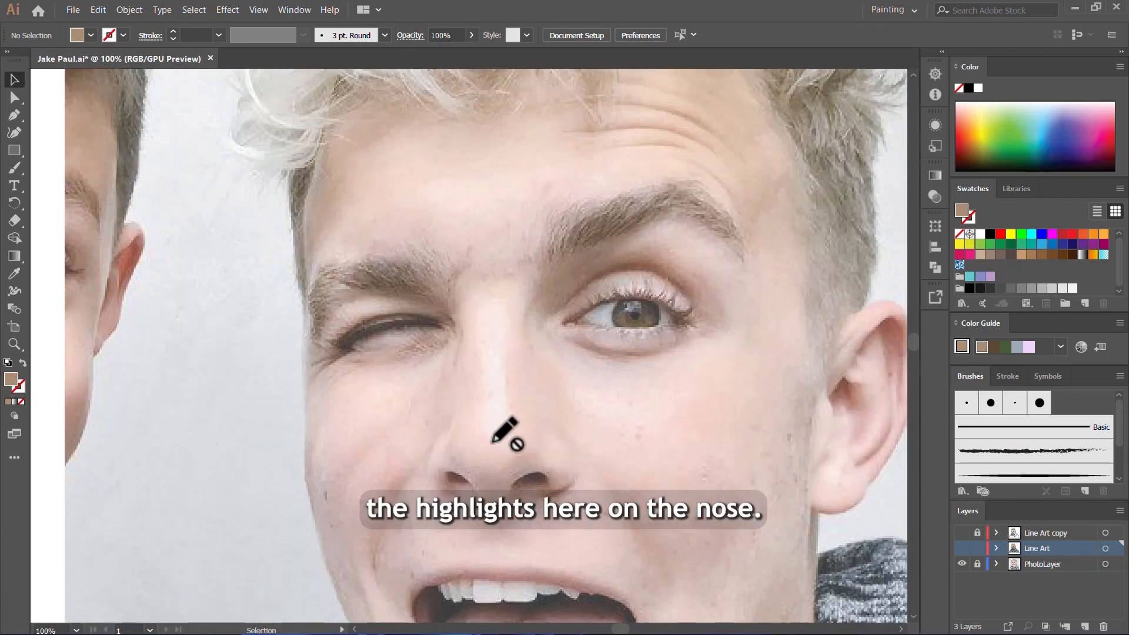
scroll(505, 381, "up", 3)
scroll(593, 382, "down", 2)
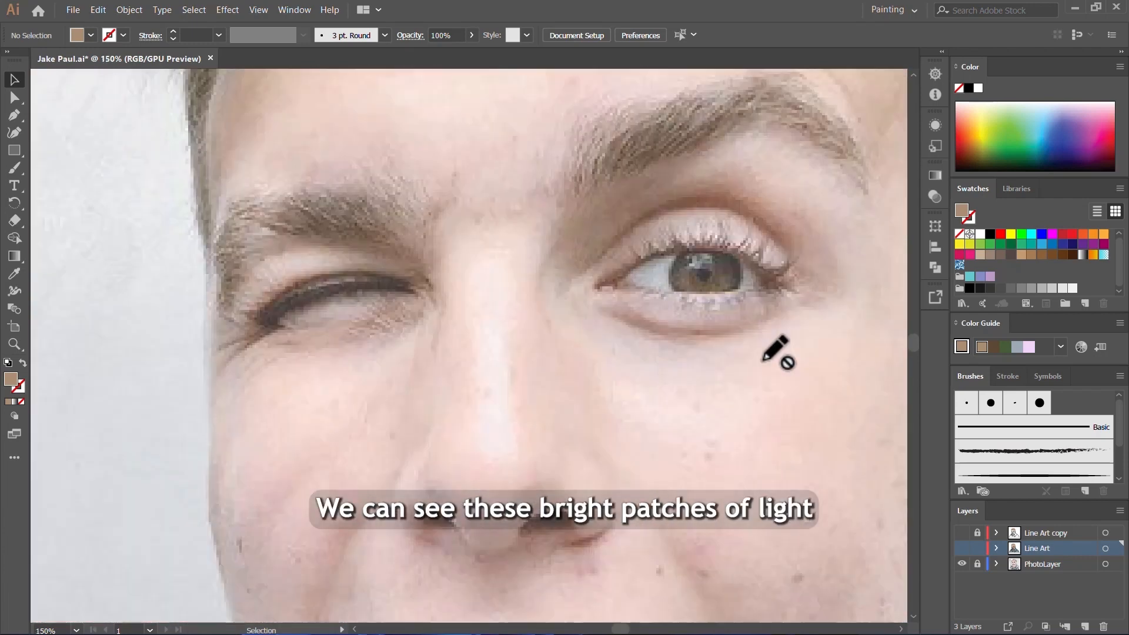
scroll(670, 333, "up", 1)
scroll(421, 243, "up", 3)
scroll(328, 257, "up", 1)
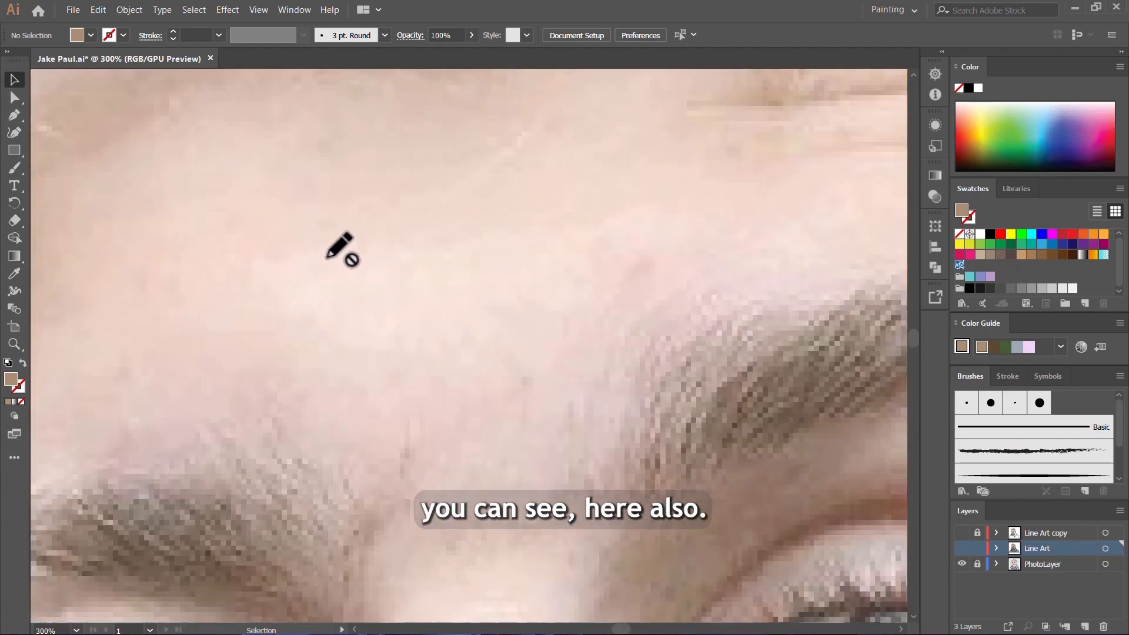
scroll(388, 238, "down", 4)
scroll(484, 285, "up", 2)
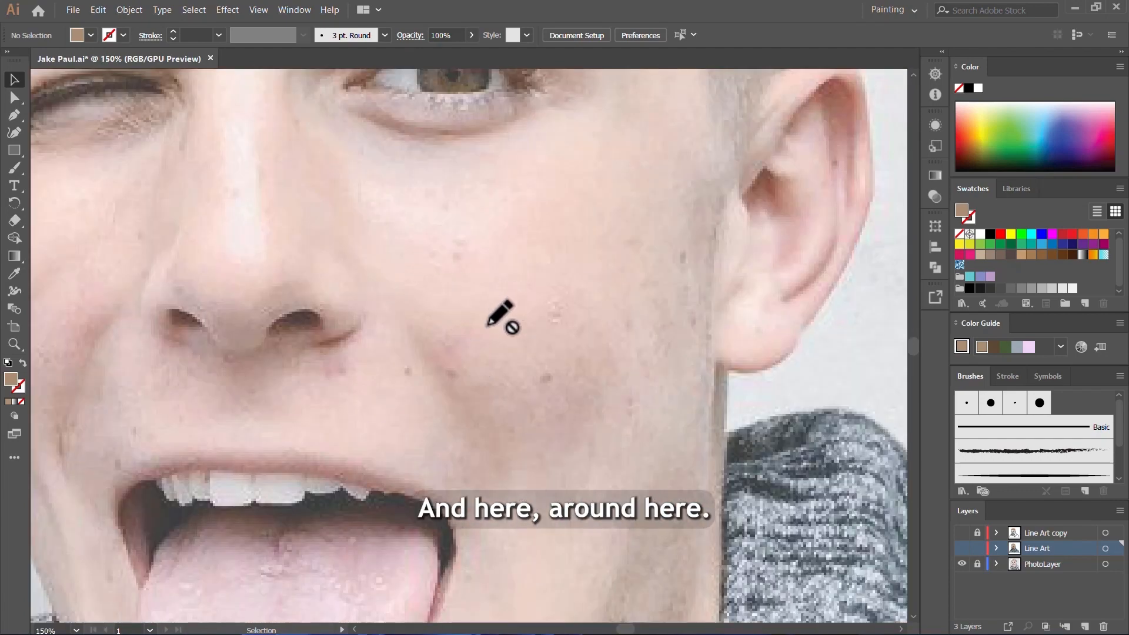
scroll(502, 315, "down", 1)
scroll(504, 265, "up", 4)
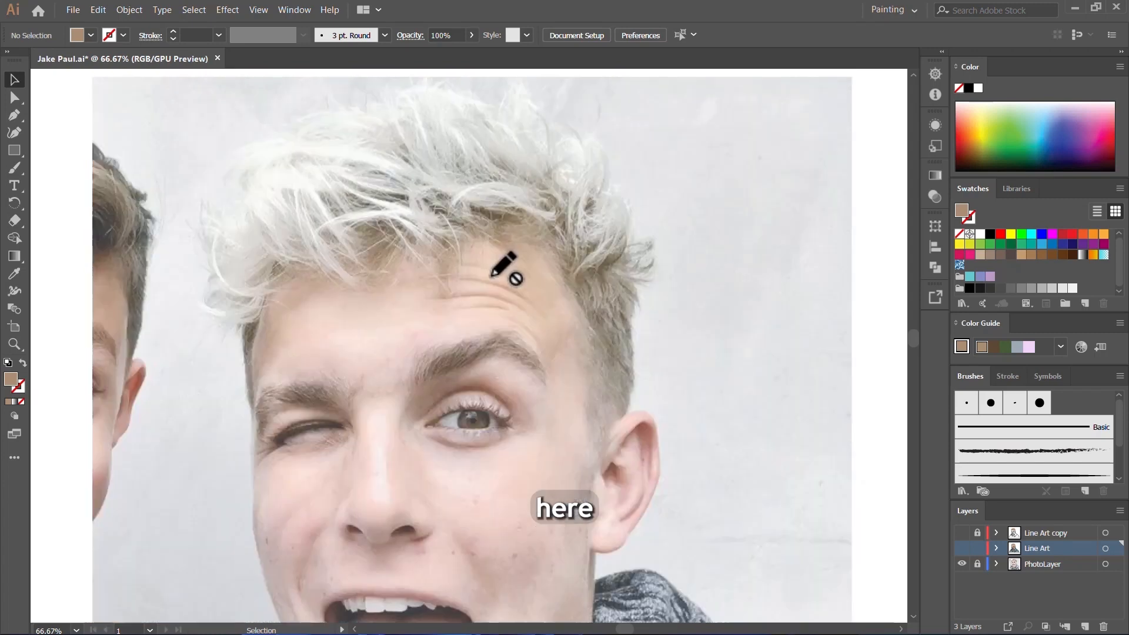
scroll(494, 315, "up", 3)
scroll(533, 317, "down", 5)
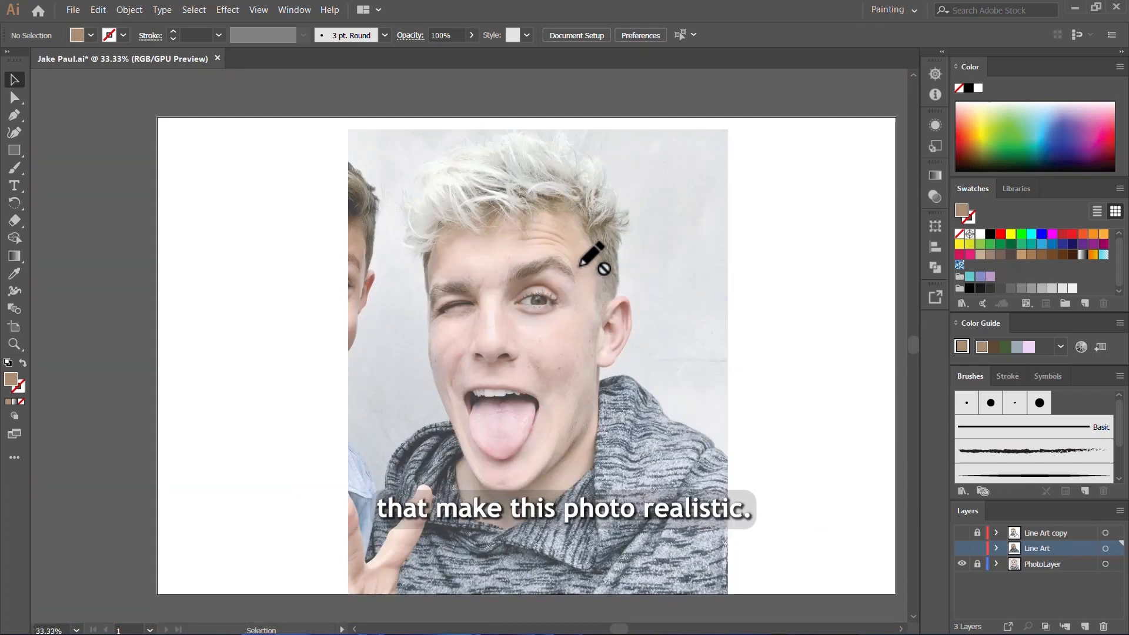
scroll(562, 235, "down", 1)
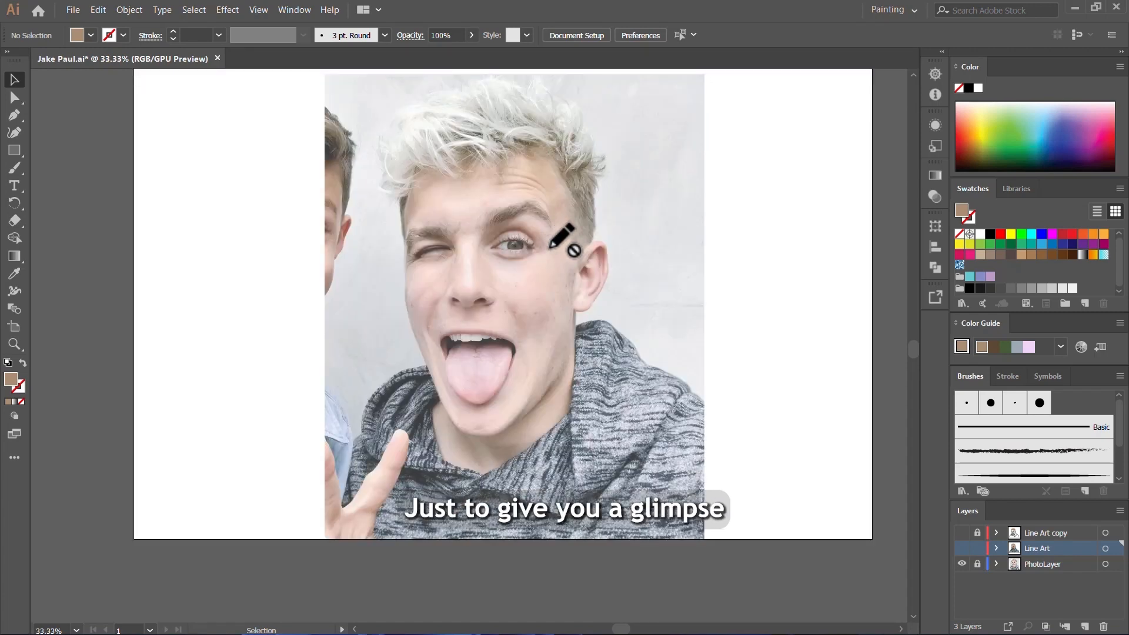
scroll(523, 201, "up", 4)
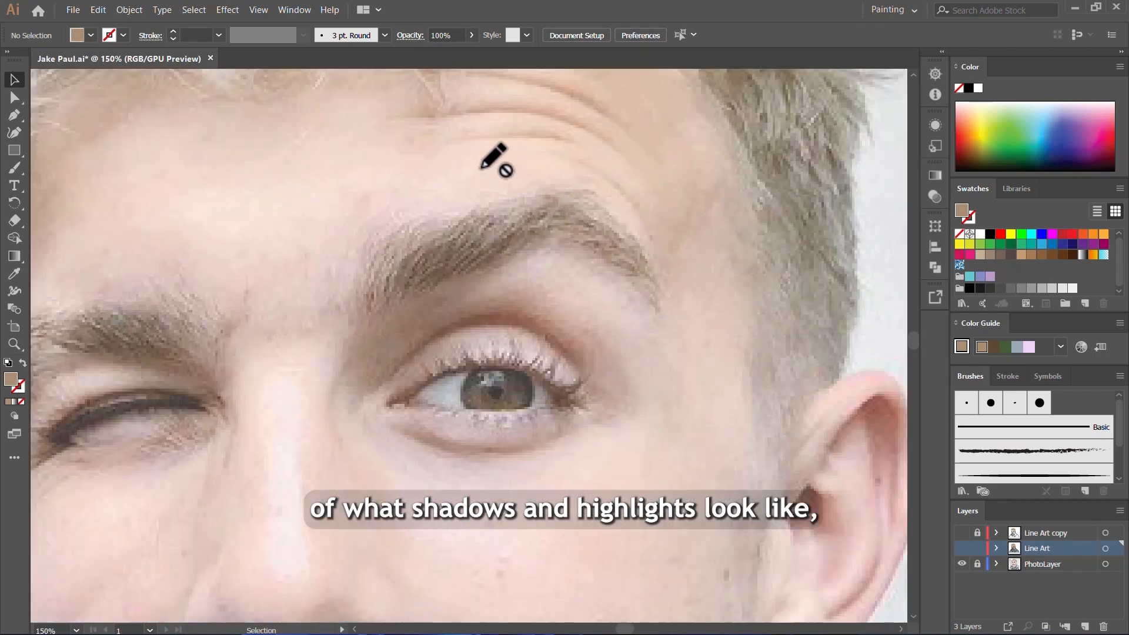
scroll(493, 162, "down", 3)
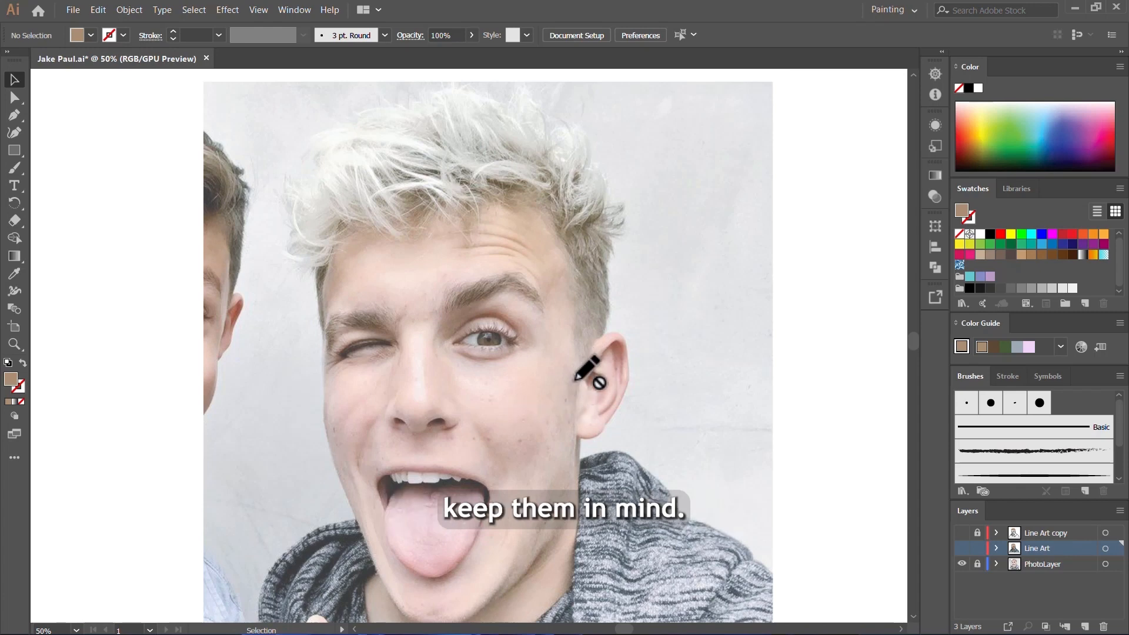
scroll(591, 362, "up", 3)
scroll(507, 315, "down", 4)
Step: Show the Line Art copy layer over the photo and add a layer named Dark Shadow directly beneath it
left_click_drag(962, 533, 962, 548)
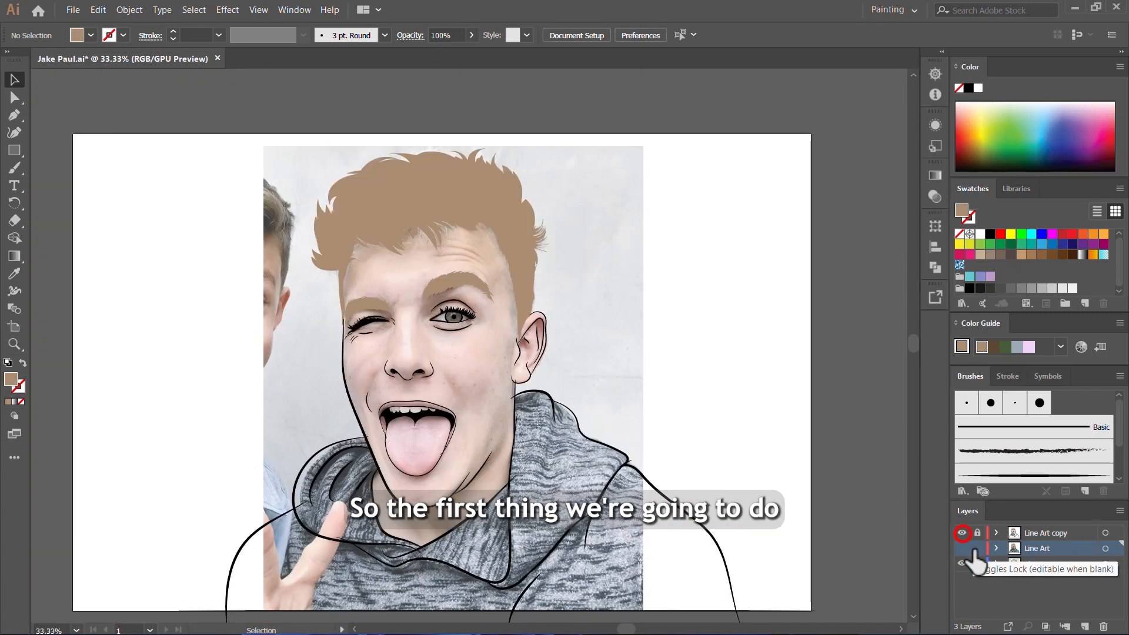
left_click(961, 564)
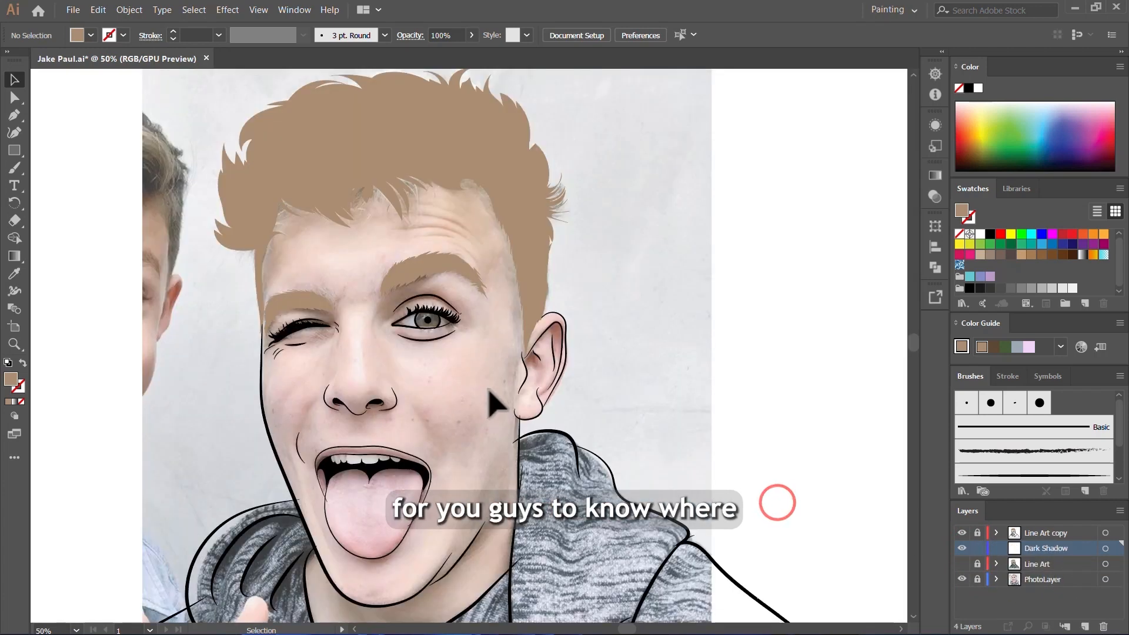
scroll(427, 263, "up", 2)
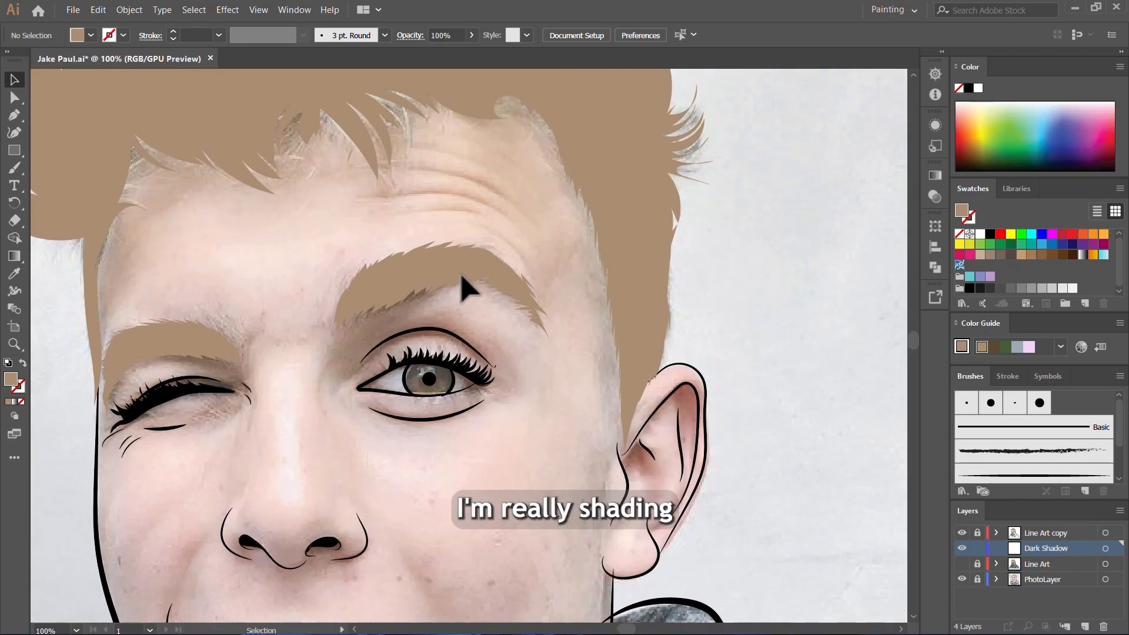
scroll(492, 277, "down", 1)
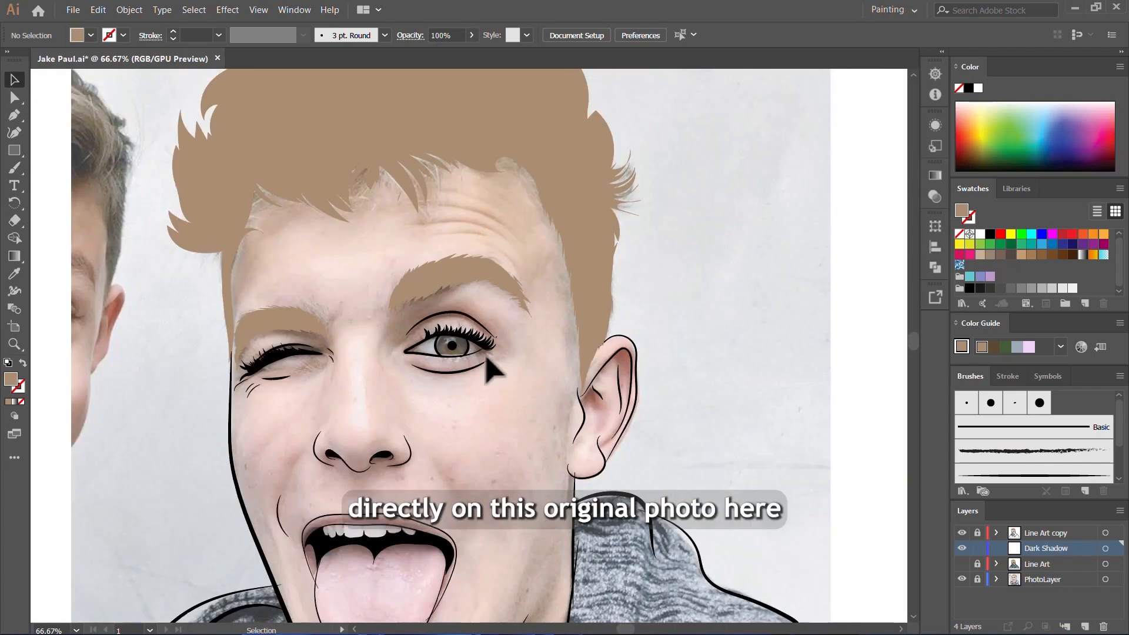
scroll(512, 302, "down", 1)
scroll(517, 318, "up", 1)
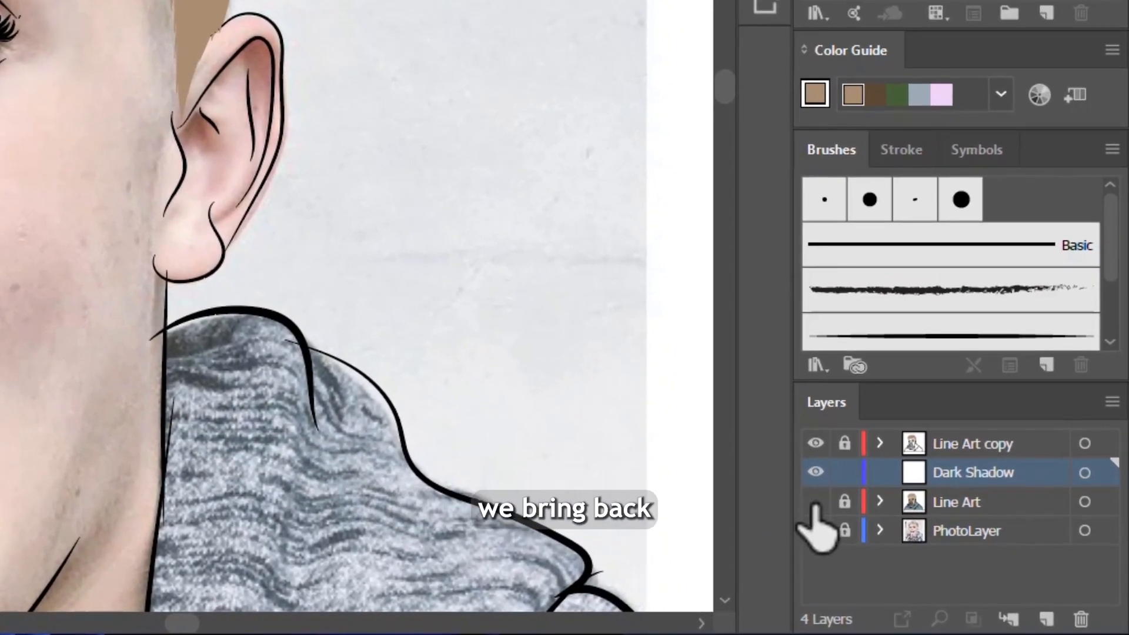
Step: Show the Line Art layer beneath Dark Shadow and rename it Base Color
left_click(816, 501)
double_click(958, 501)
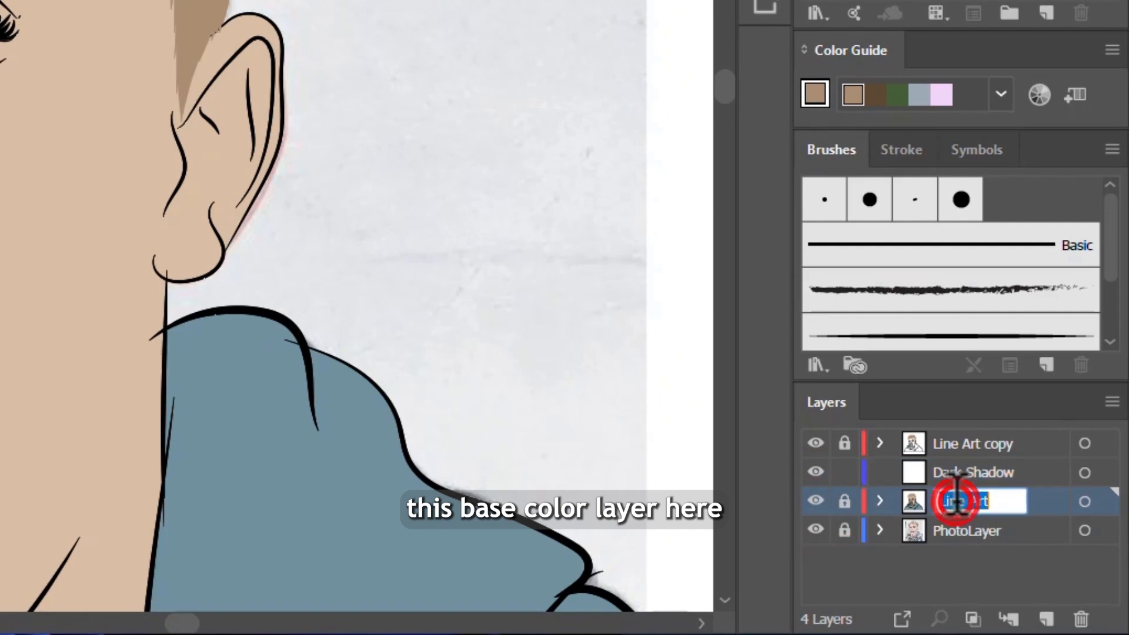
type("Base ")
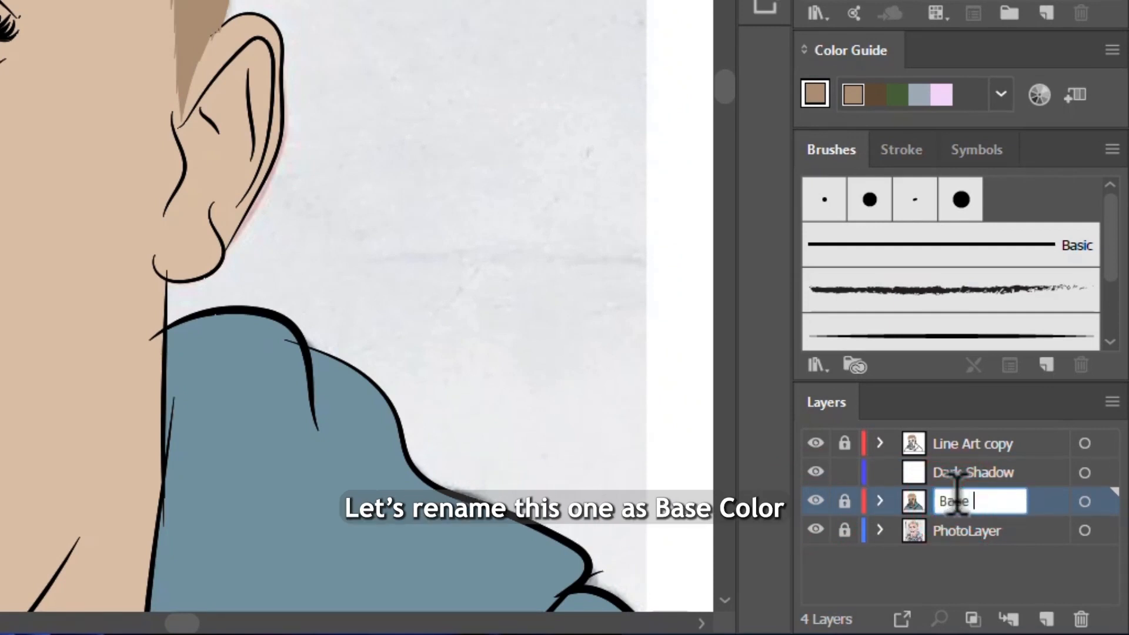
type("Color")
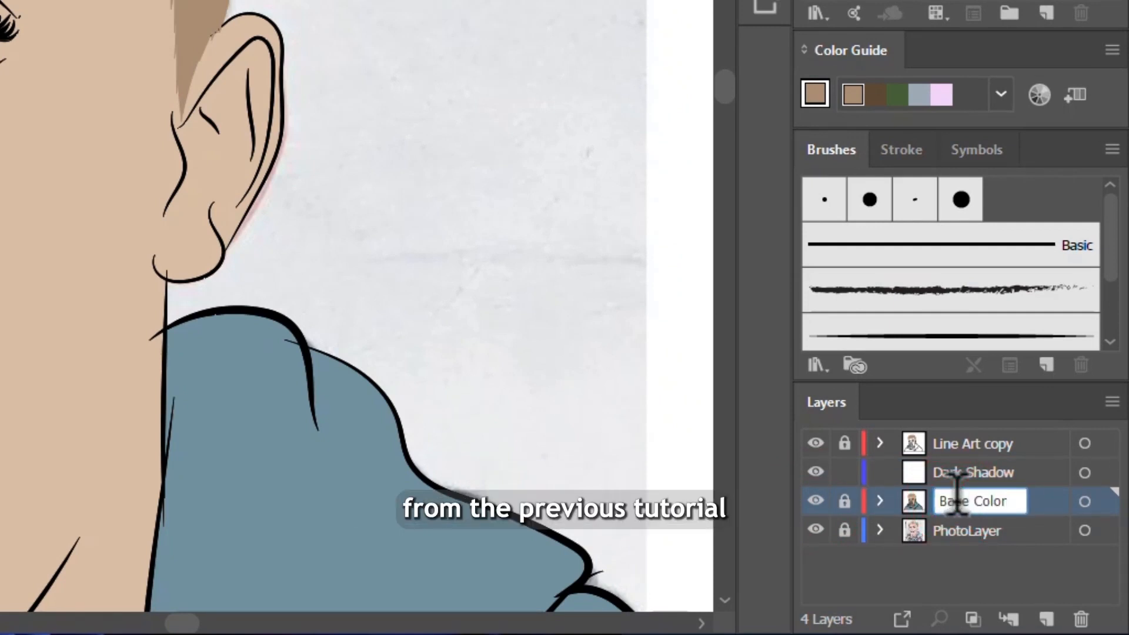
key("Return")
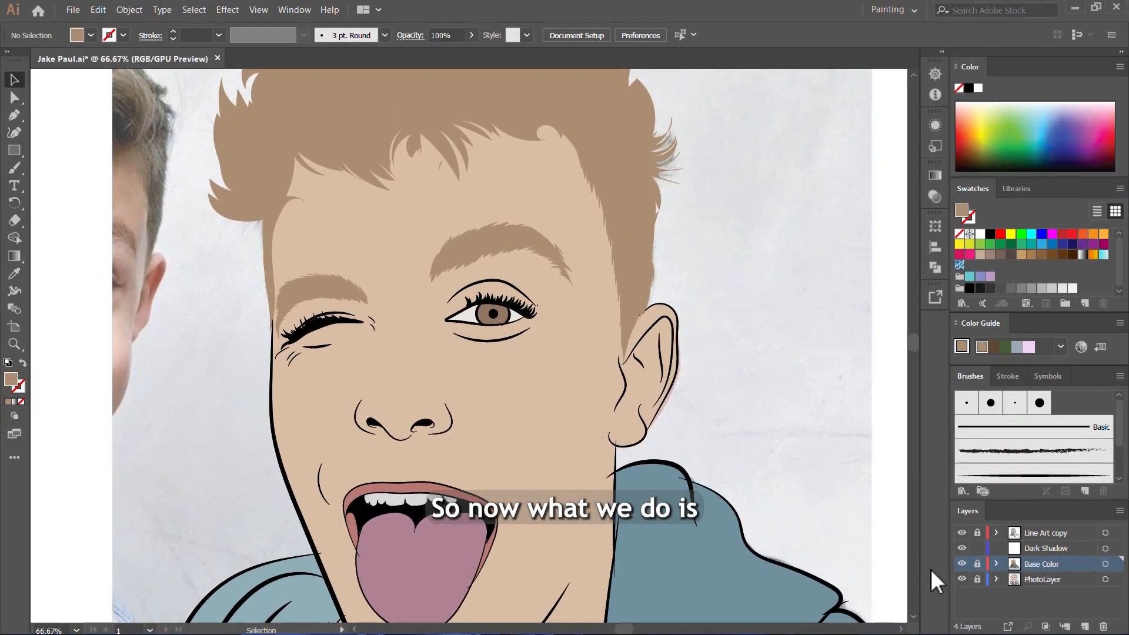
Step: Hide the PhotoLayer and sample the face's skin tone as the fill colour with the Eyedropper tool
left_click(958, 579)
key("i")
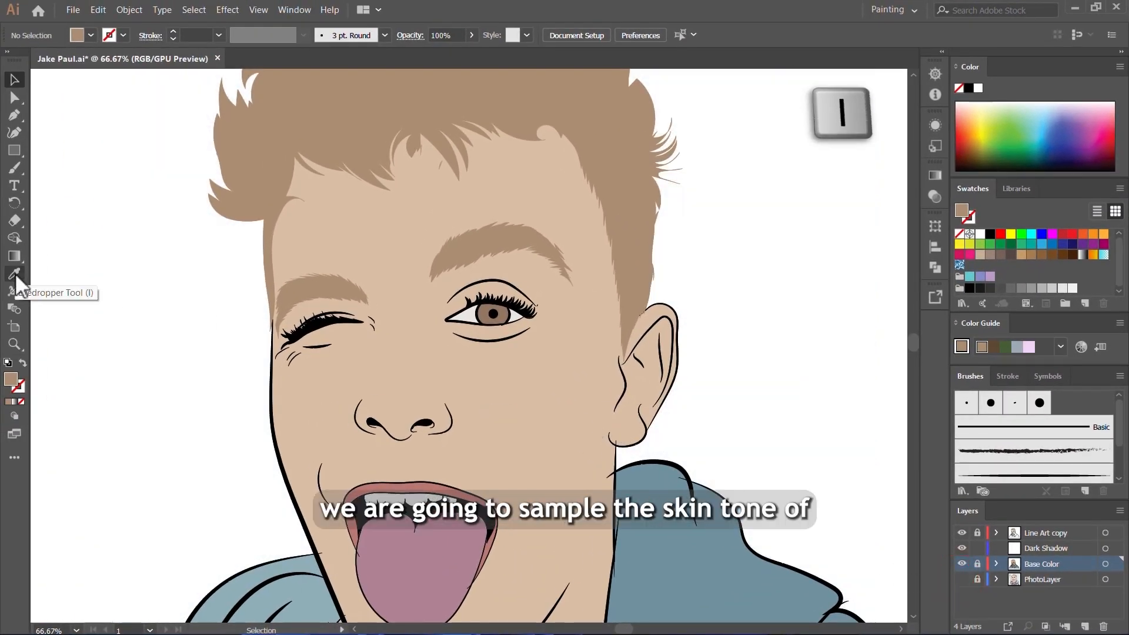
left_click(14, 274)
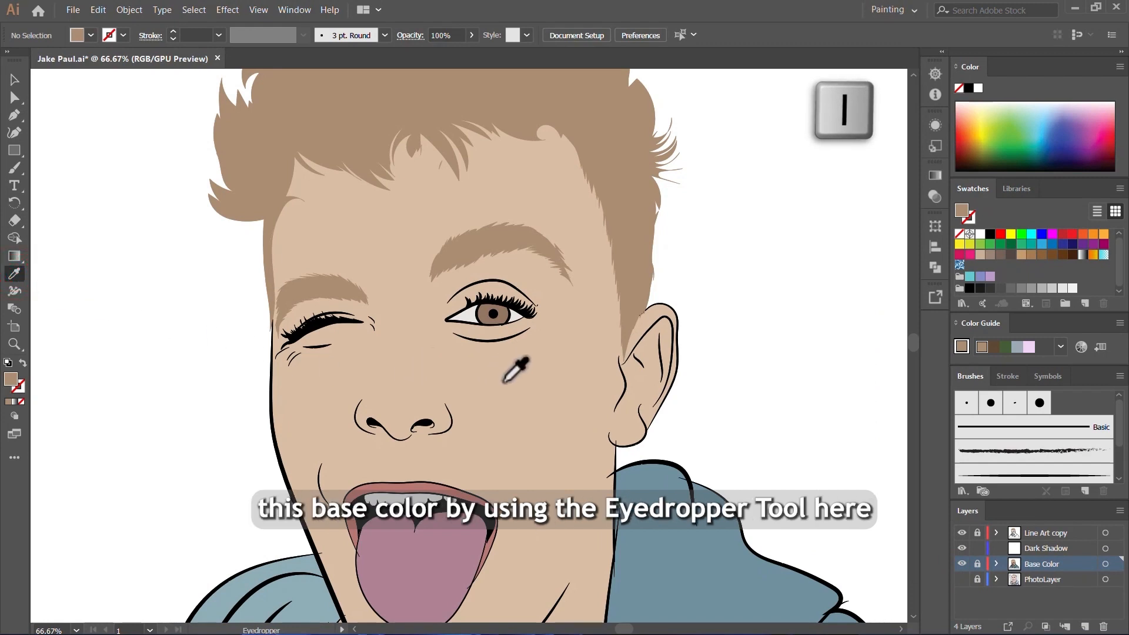
left_click(17, 275)
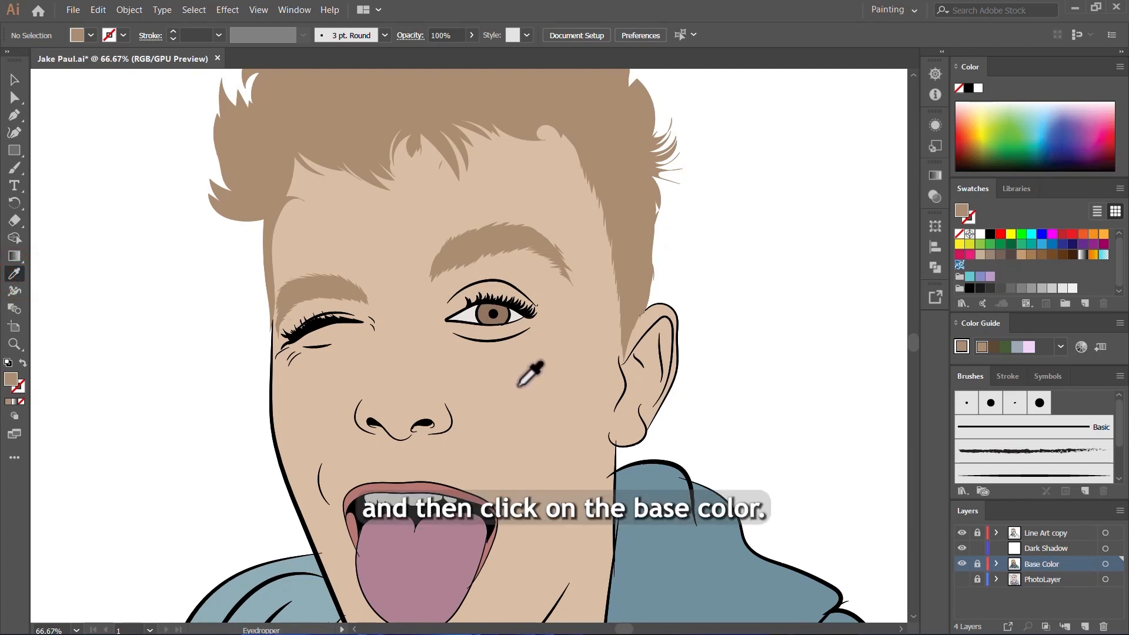
left_click(478, 357)
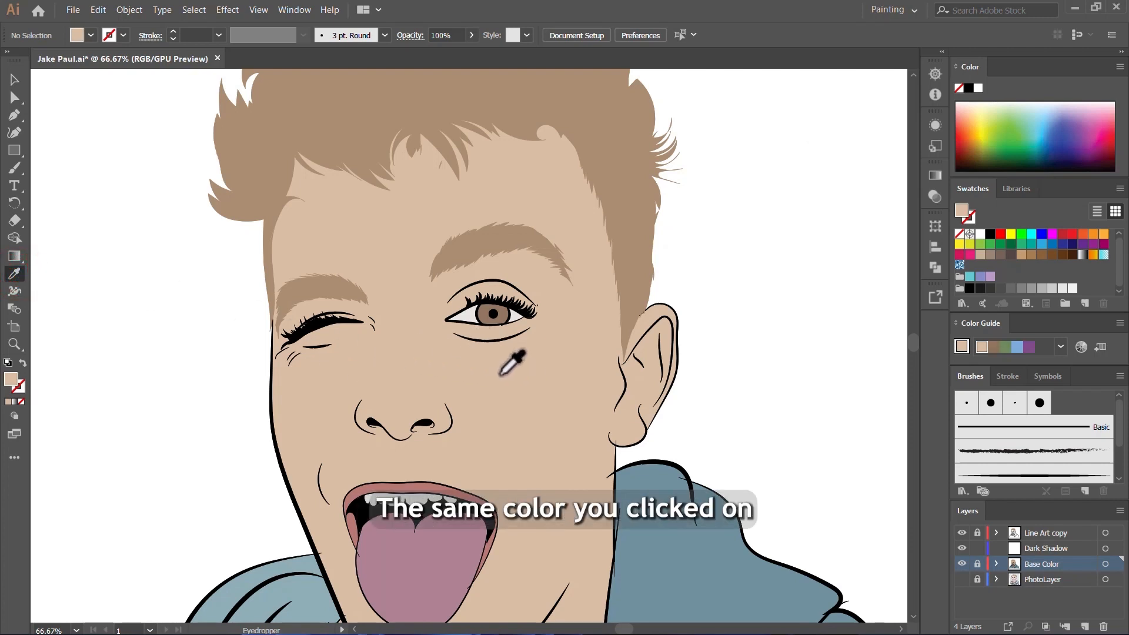
Step: Darken the sampled skin-tone fill to hex C19D80 for the shadows
double_click(13, 382)
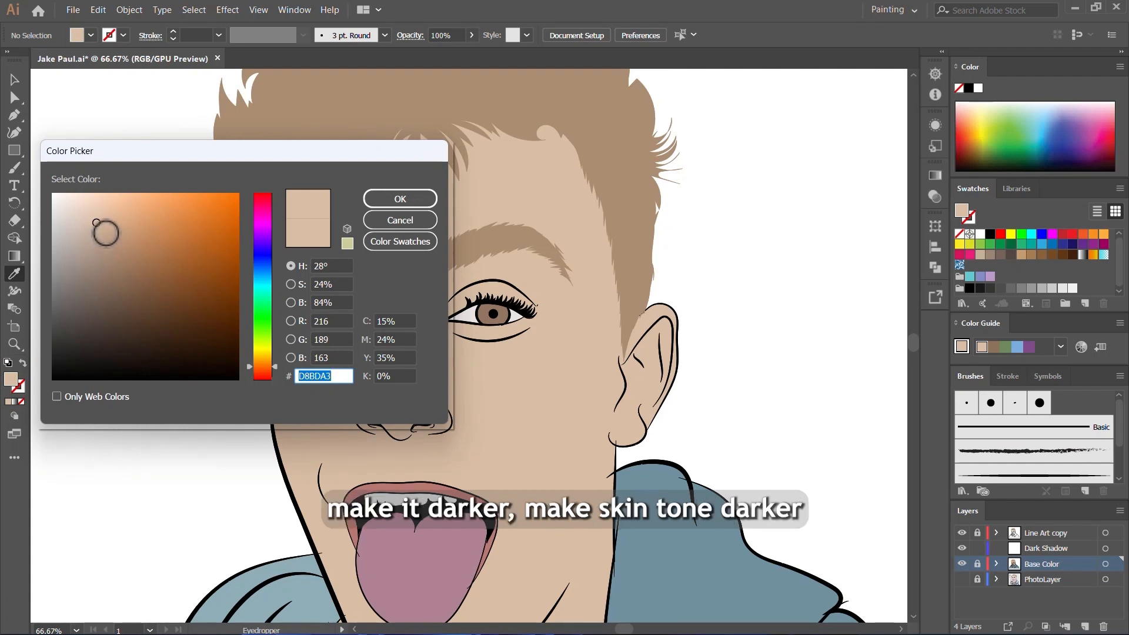
left_click(105, 233)
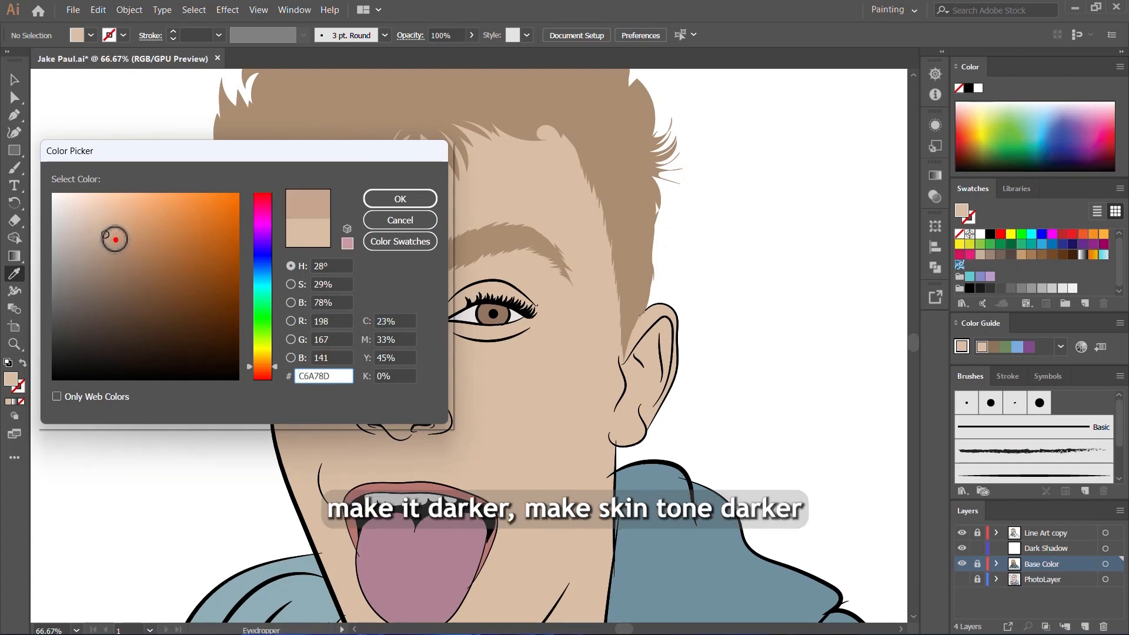
left_click(115, 241)
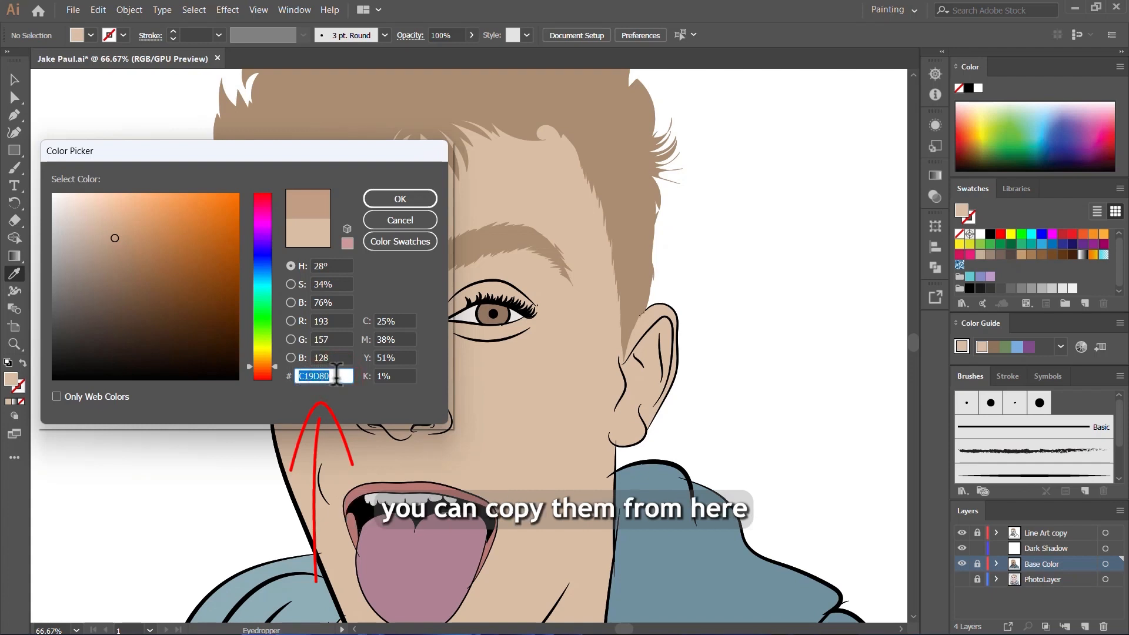
left_click(391, 199)
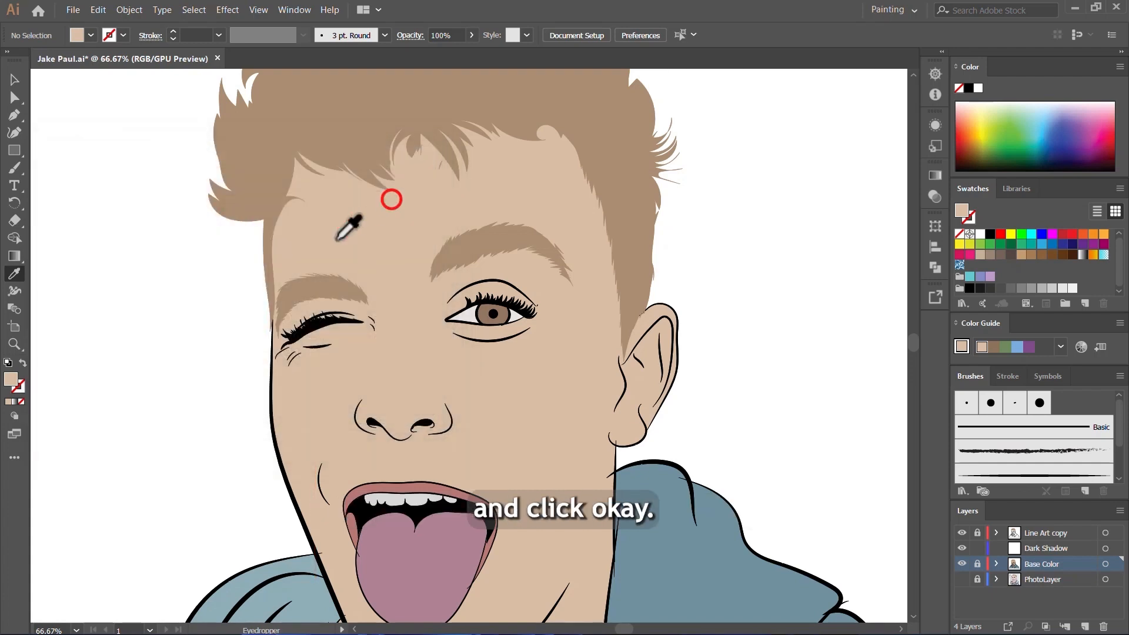
Step: Choose the Pencil tool for shading and make the Dark Shadow layer active
left_click(15, 169)
key("n")
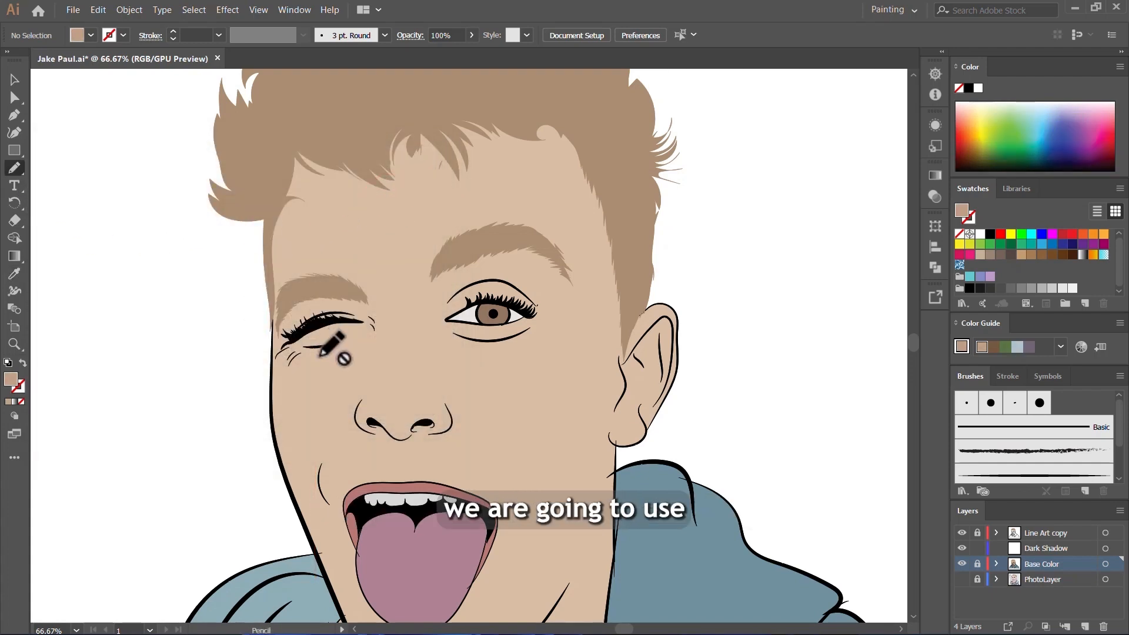
scroll(329, 352, "down", 3)
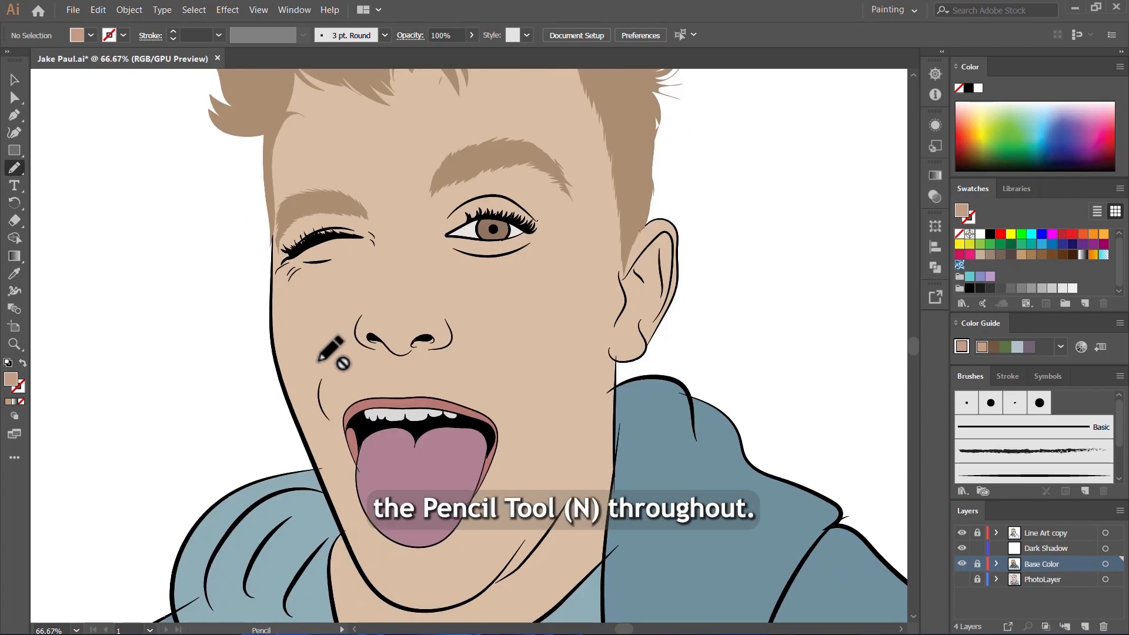
scroll(458, 376, "up", 4)
scroll(458, 376, "right", 2)
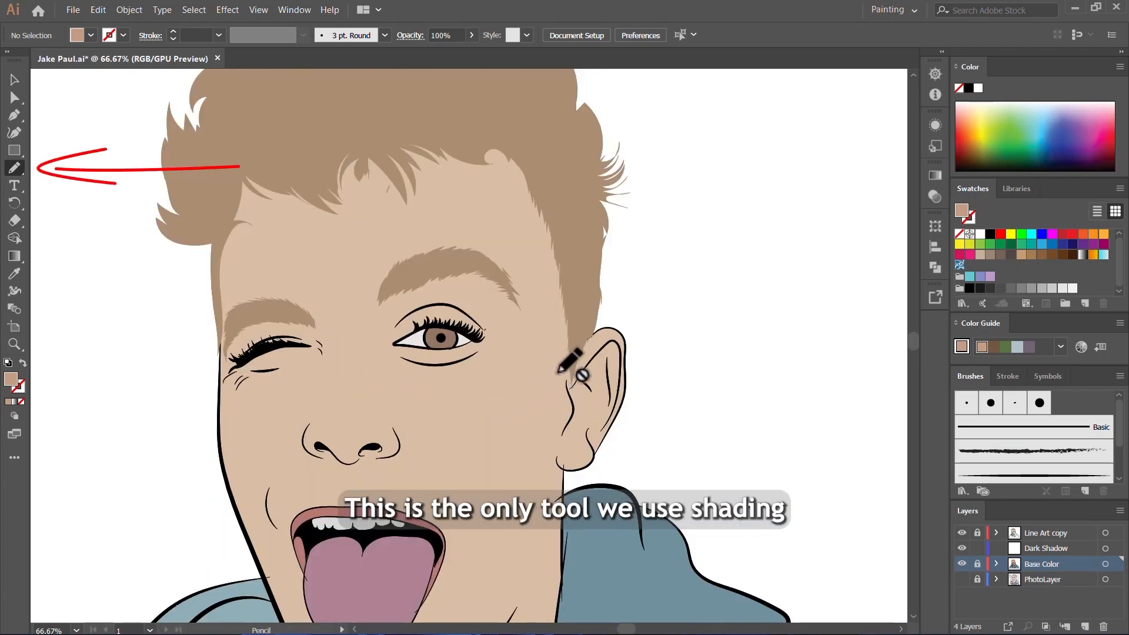
key("ctrl+minus")
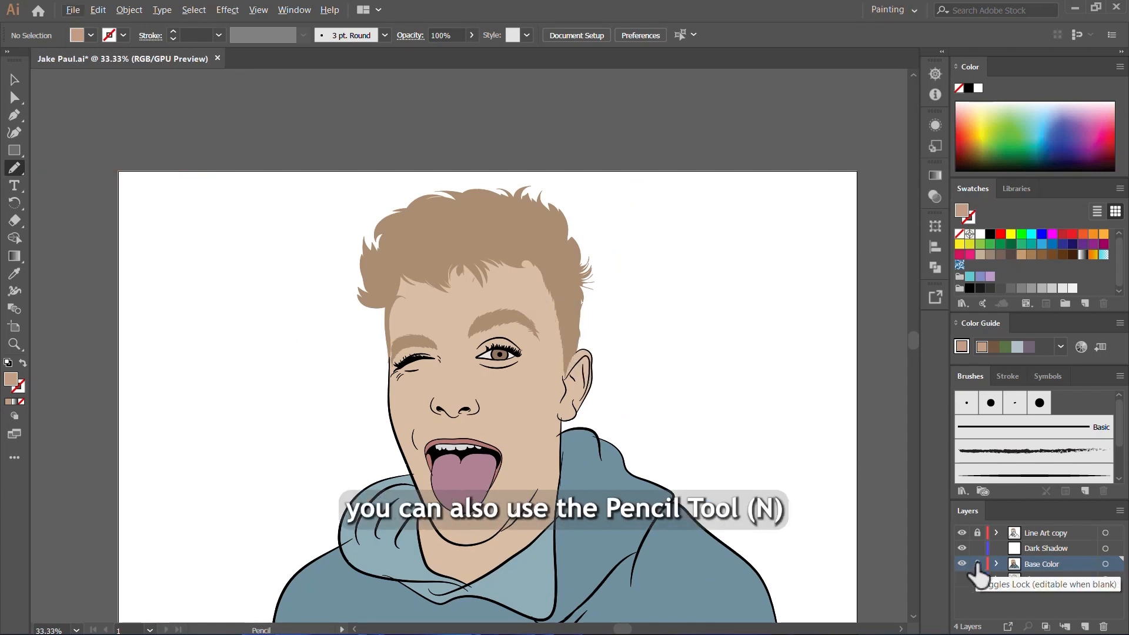
left_click(1058, 546)
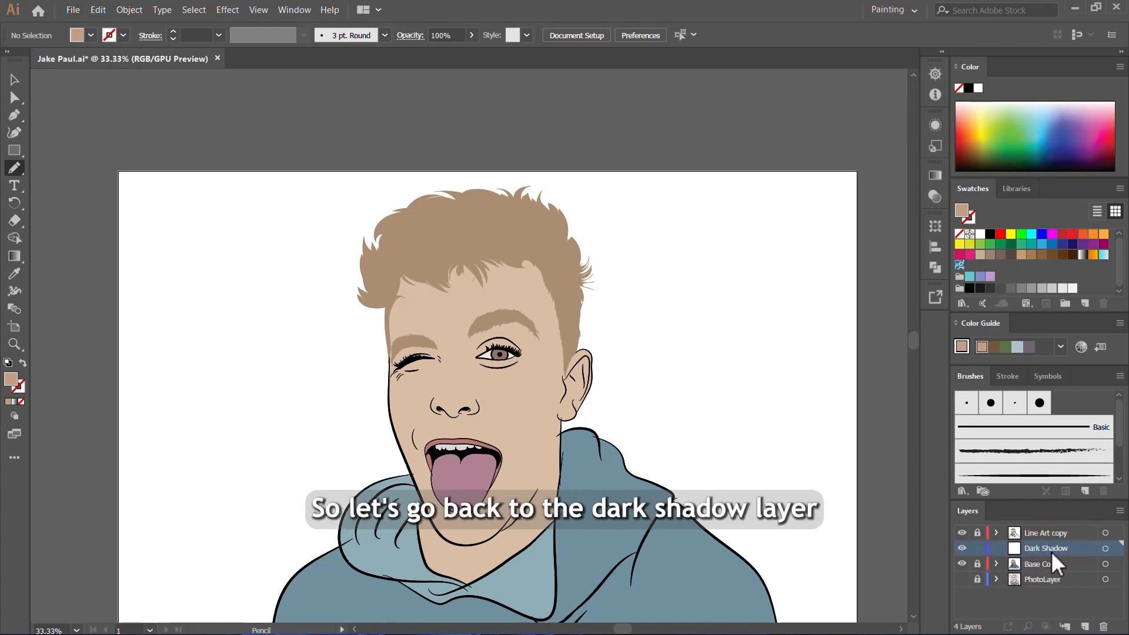
left_click_drag(18, 166, 83, 206)
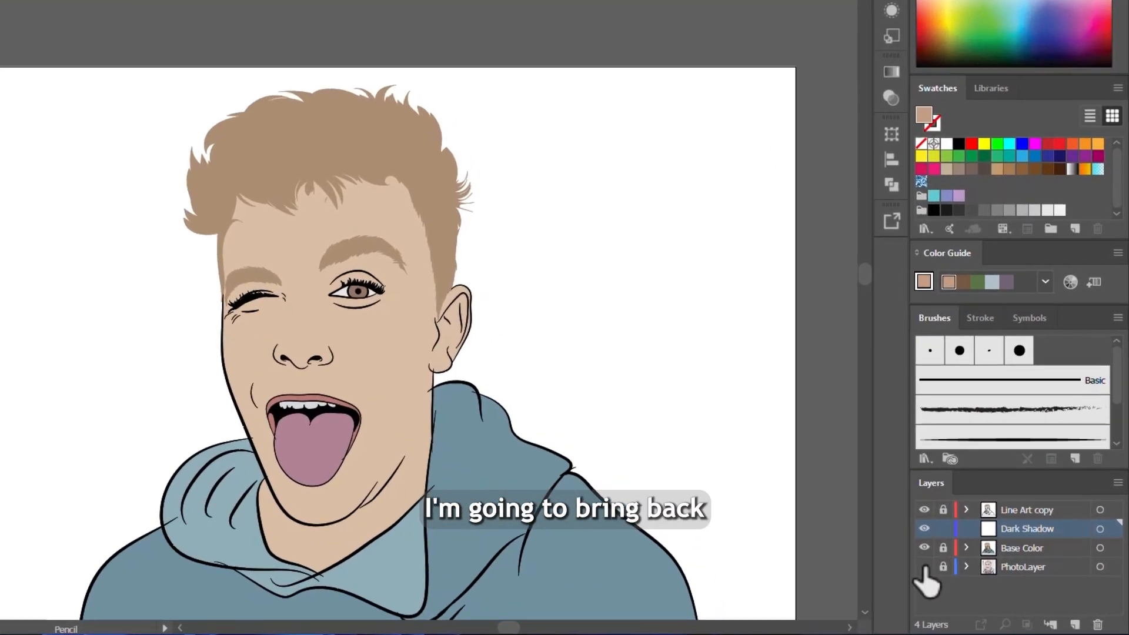
Step: Show the PhotoLayer, hide the Base Color layer and make Dark Shadow the active layer again
left_click(924, 566)
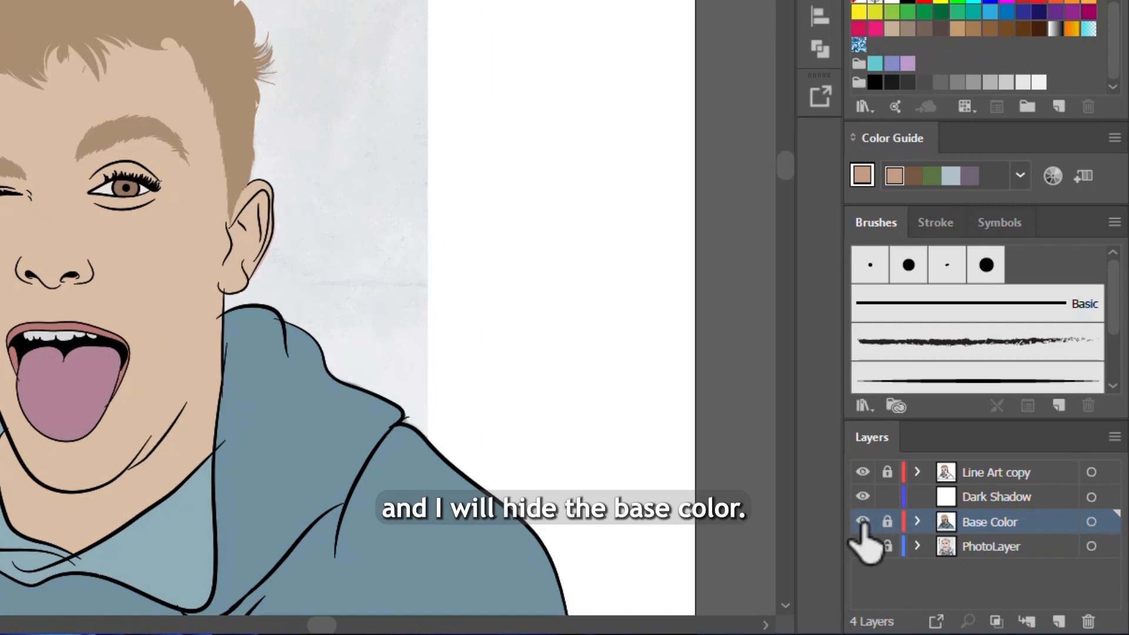
left_click(862, 522)
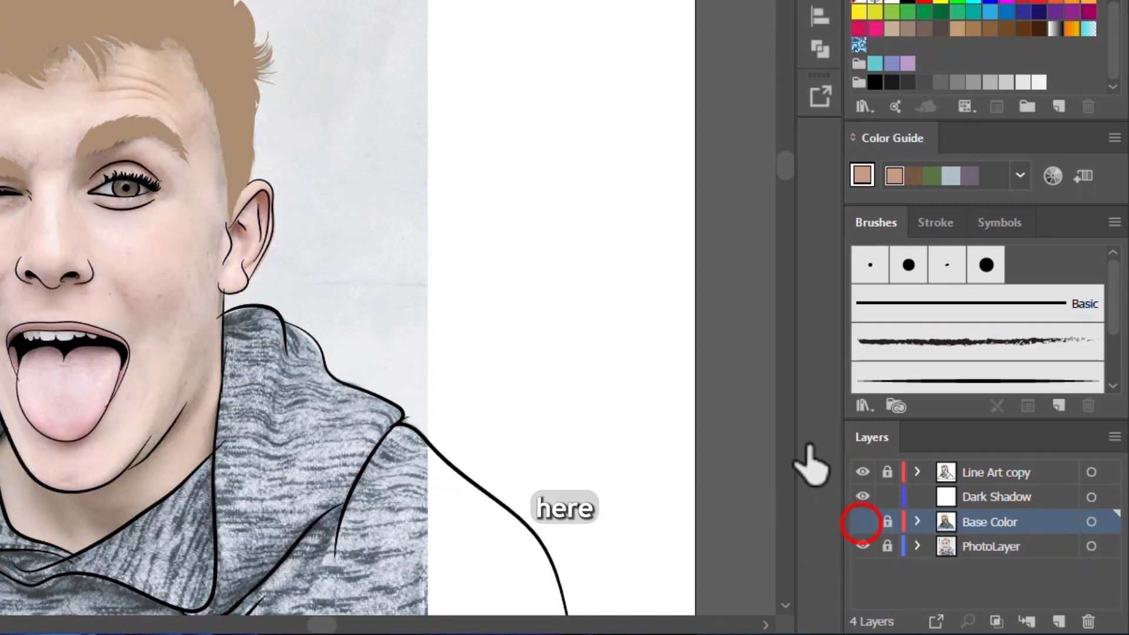
left_click(997, 497)
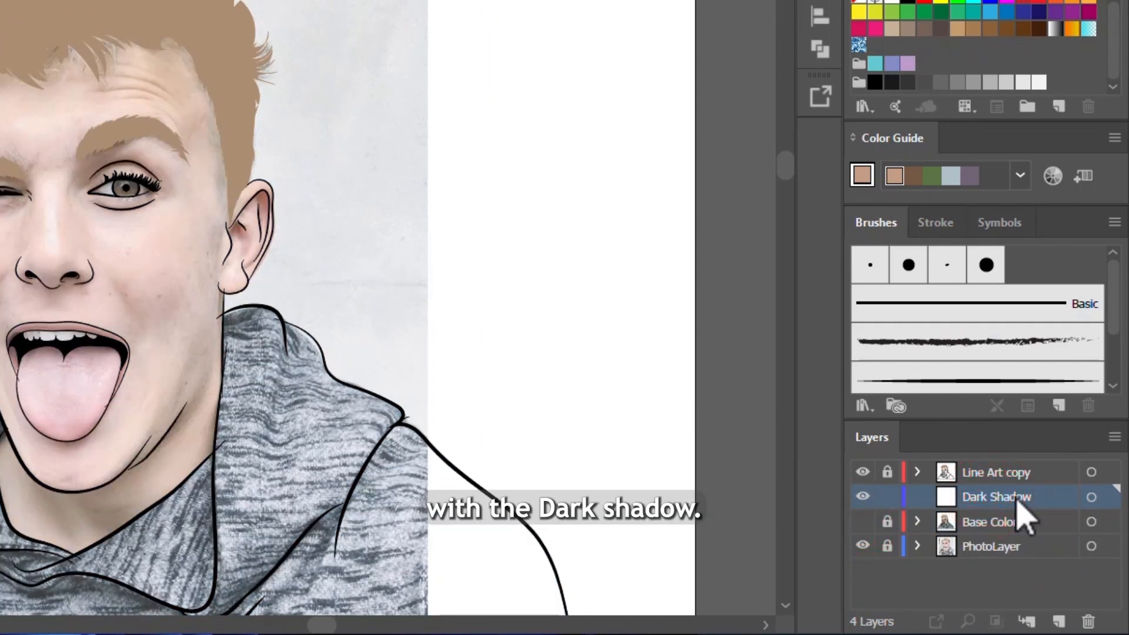
left_click(993, 522)
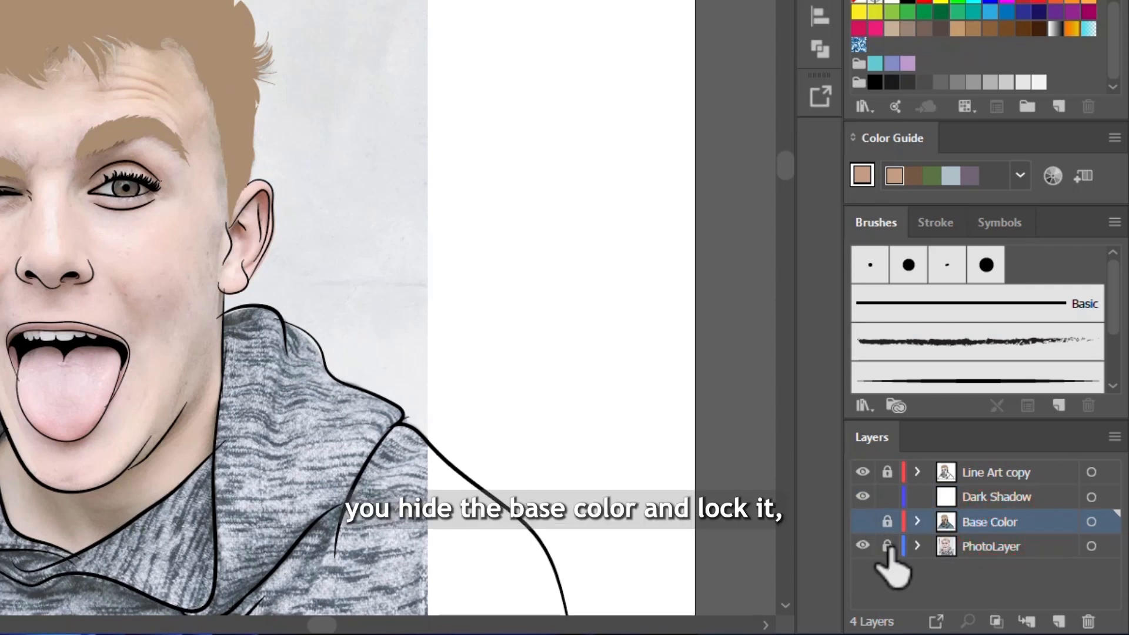
left_click(995, 498)
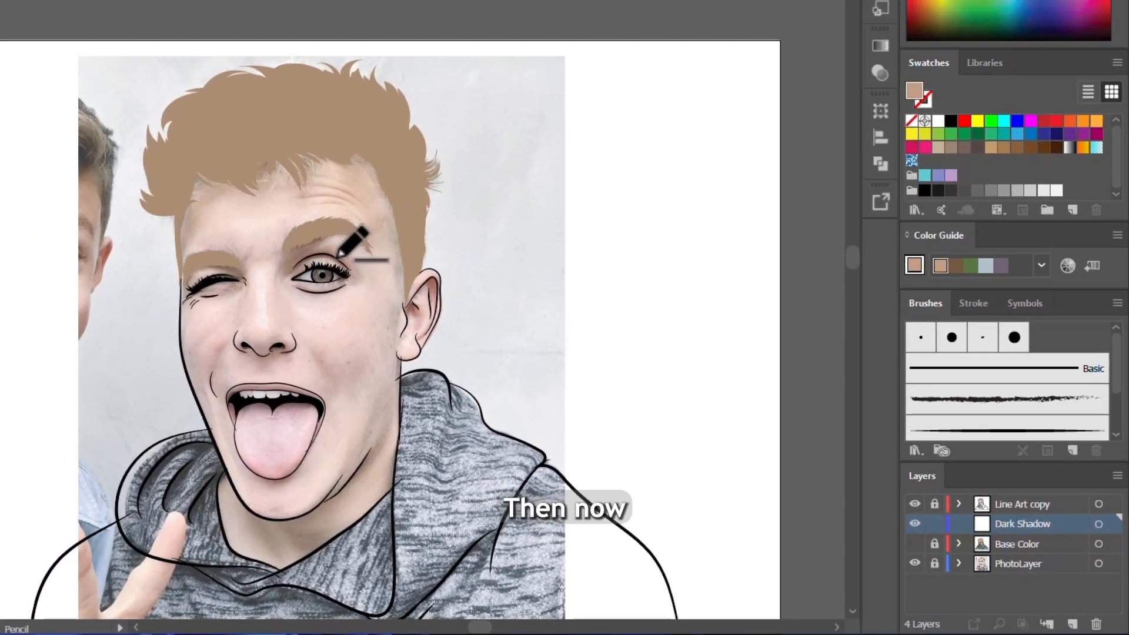
Step: Draw a closed shadow shape about 135 by 55 pt along the open eye's upper eyelid crease and fill it with the darker skin tone
scroll(147, 170, "up", 5)
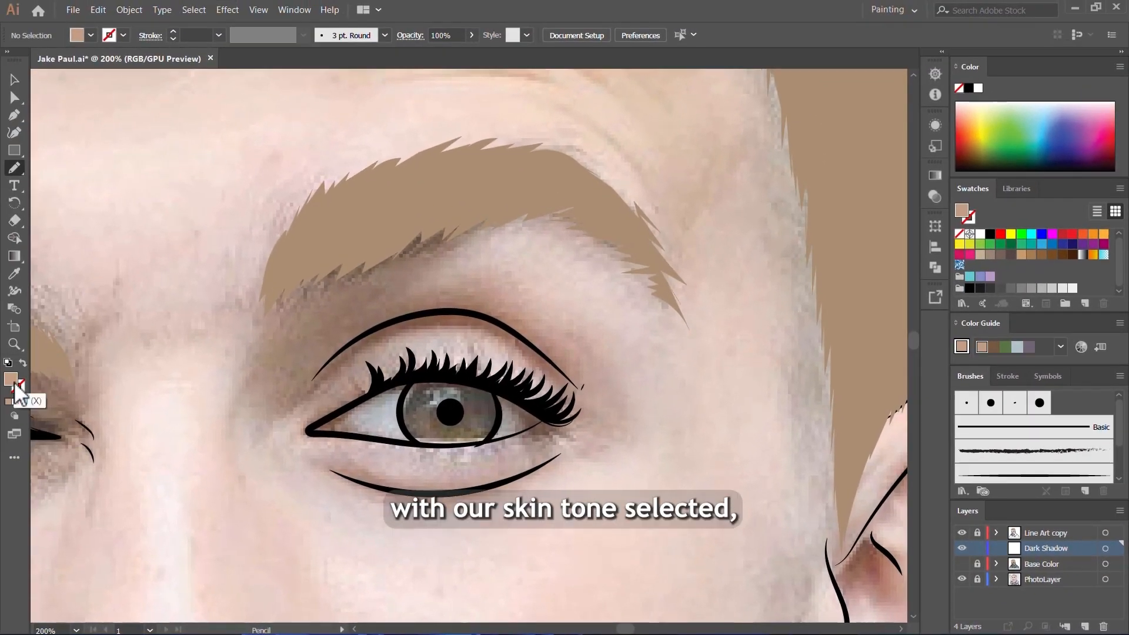
scroll(474, 333, "up", 2)
scroll(545, 327, "down", 2)
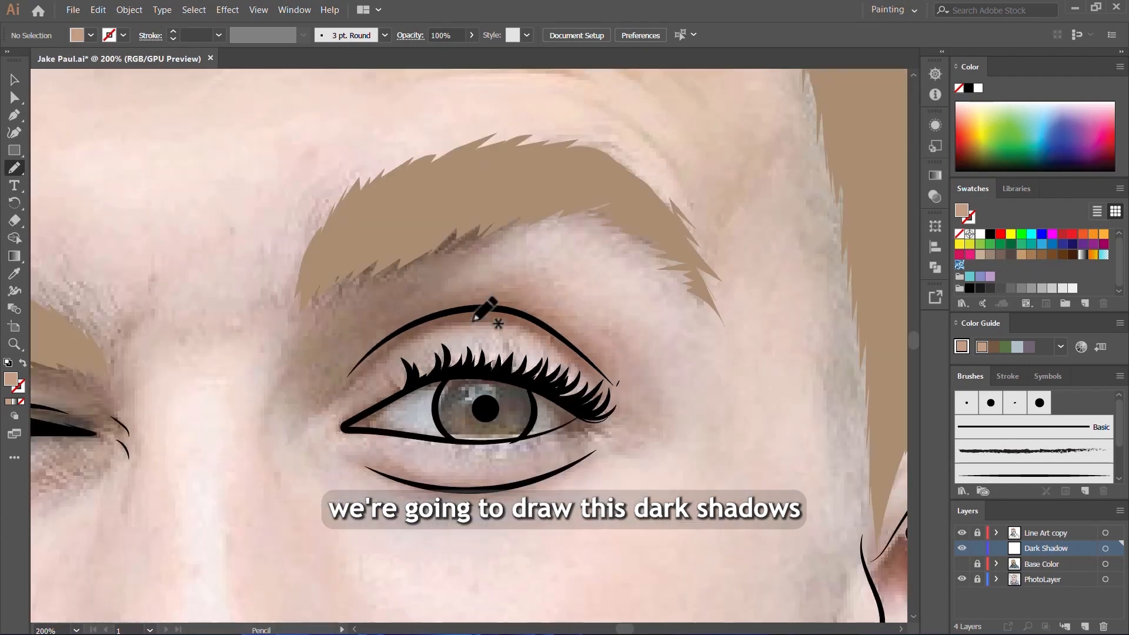
mouse_move(505, 307)
left_mouse_down()
mouse_move(441, 315)
mouse_move(354, 365)
left_mouse_up()
left_click_drag(584, 382, 635, 424)
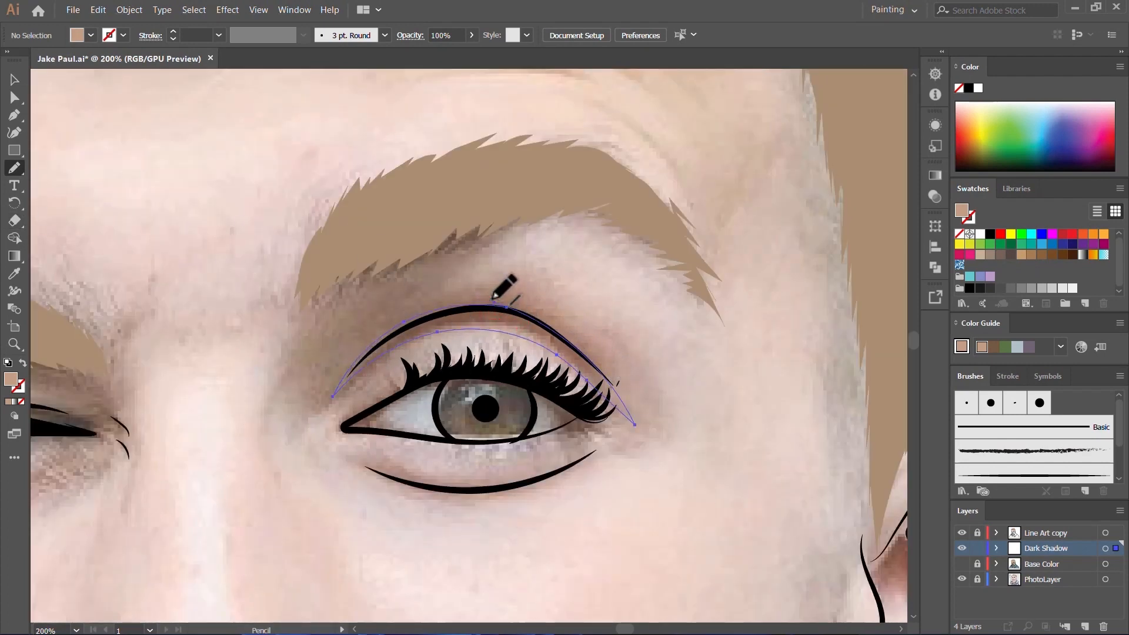
left_click(10, 402)
Step: Show the Base Color layer to check the eyelid shadow against the skin, and hide it again
scroll(588, 409, "down", 3)
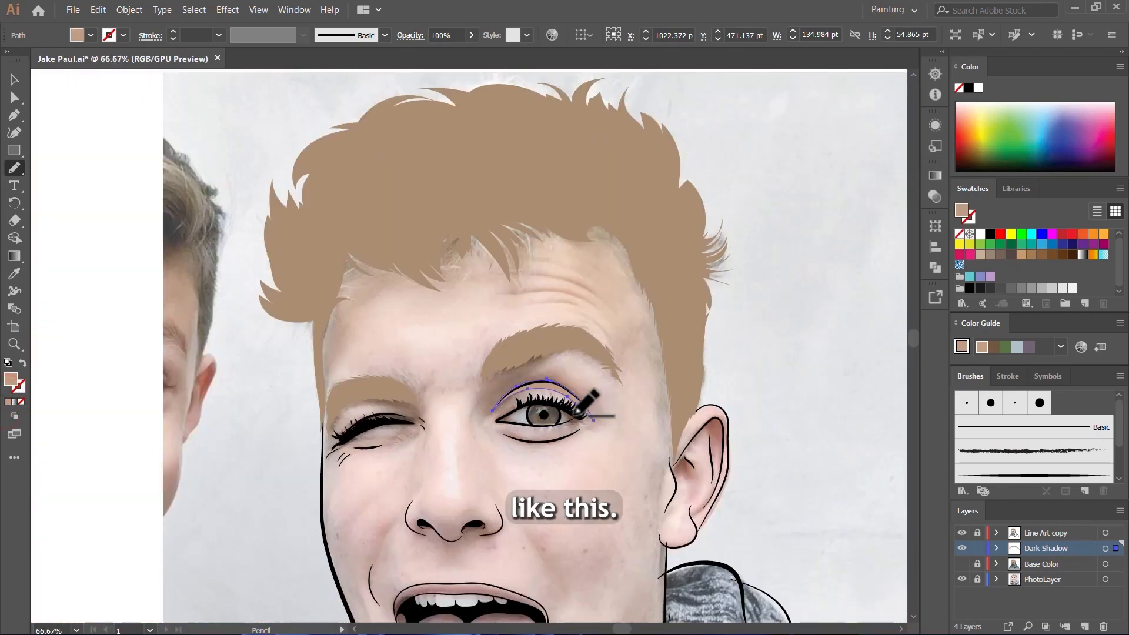
left_click(962, 563)
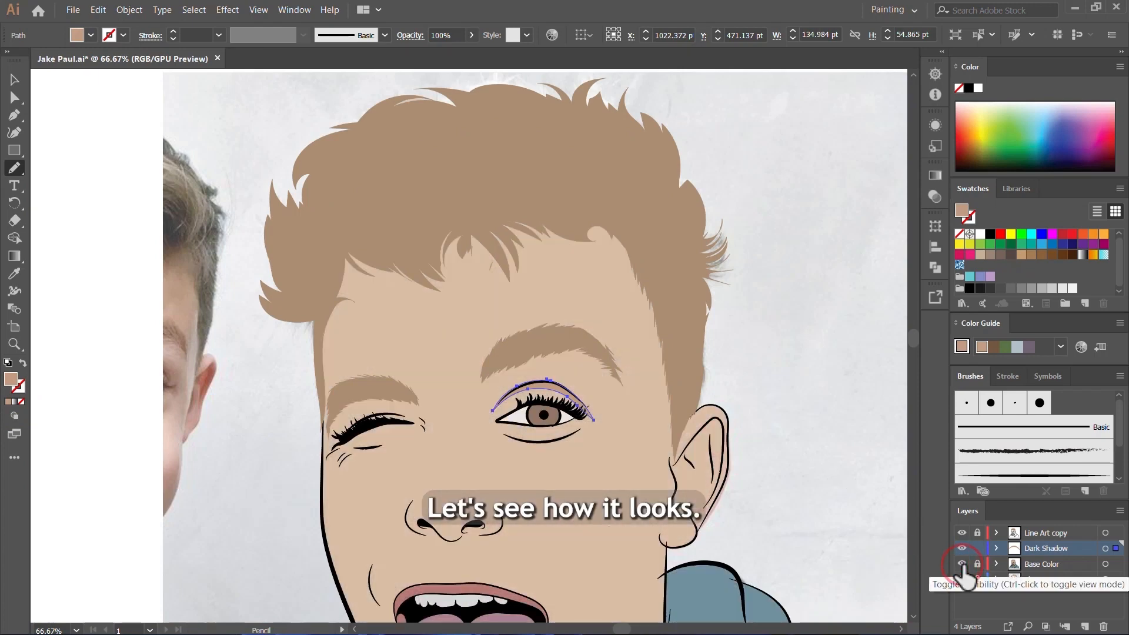
left_click(961, 563)
Step: Draw a thin shadow shape about 127 by 37 pt along the middle forehead wrinkle and fill it with the darker skin tone
scroll(565, 276, "up", 5)
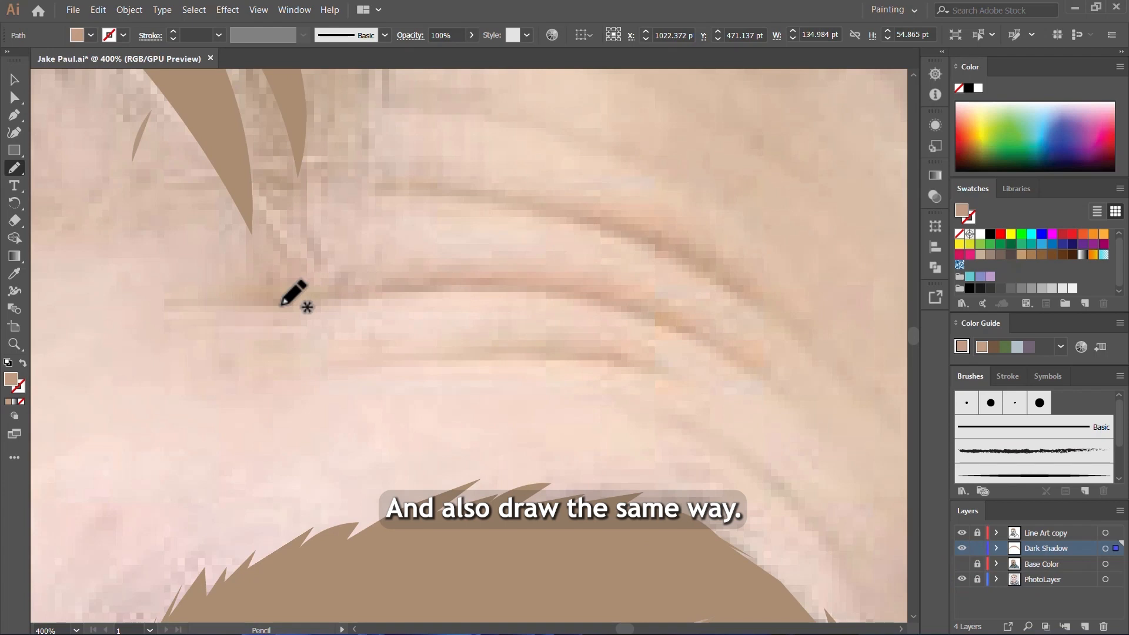
mouse_move(281, 303)
left_mouse_down()
mouse_move(463, 294)
mouse_move(630, 318)
mouse_move(742, 368)
mouse_move(820, 451)
left_mouse_up()
mouse_move(748, 368)
left_mouse_down()
mouse_move(597, 297)
mouse_move(487, 281)
mouse_move(297, 296)
left_mouse_up()
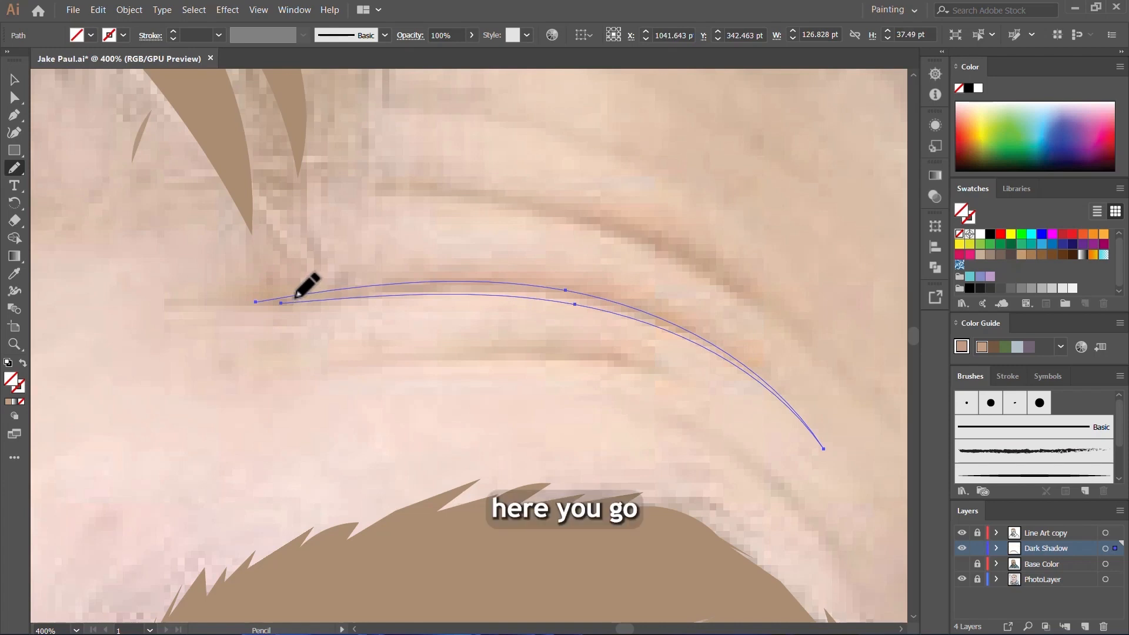
key("ctrl+shift+a")
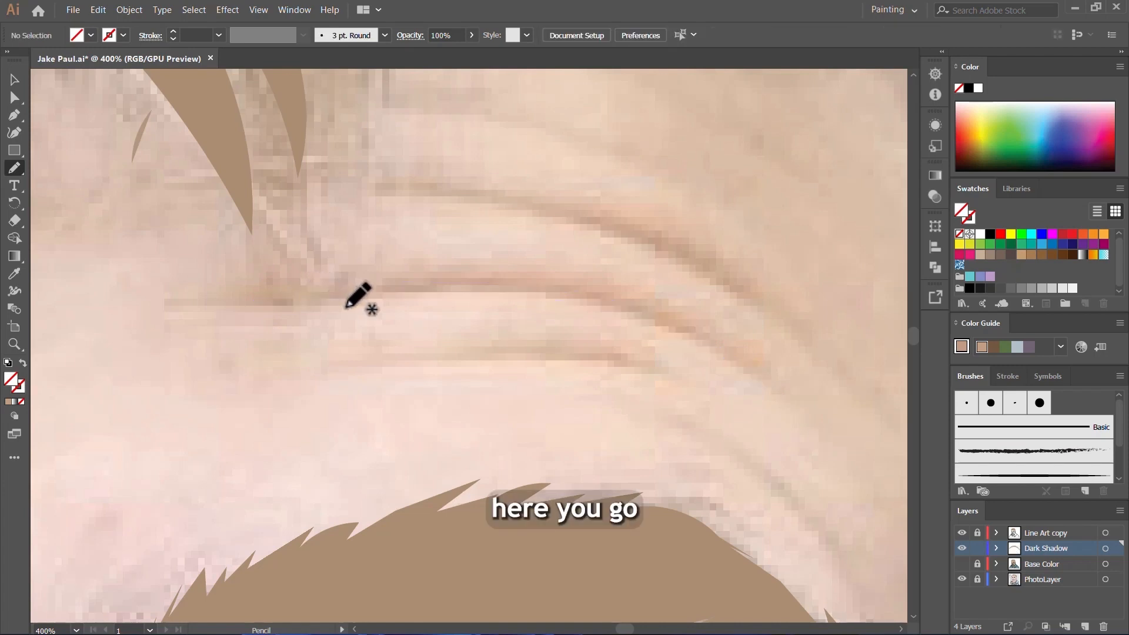
key("ctrl+z")
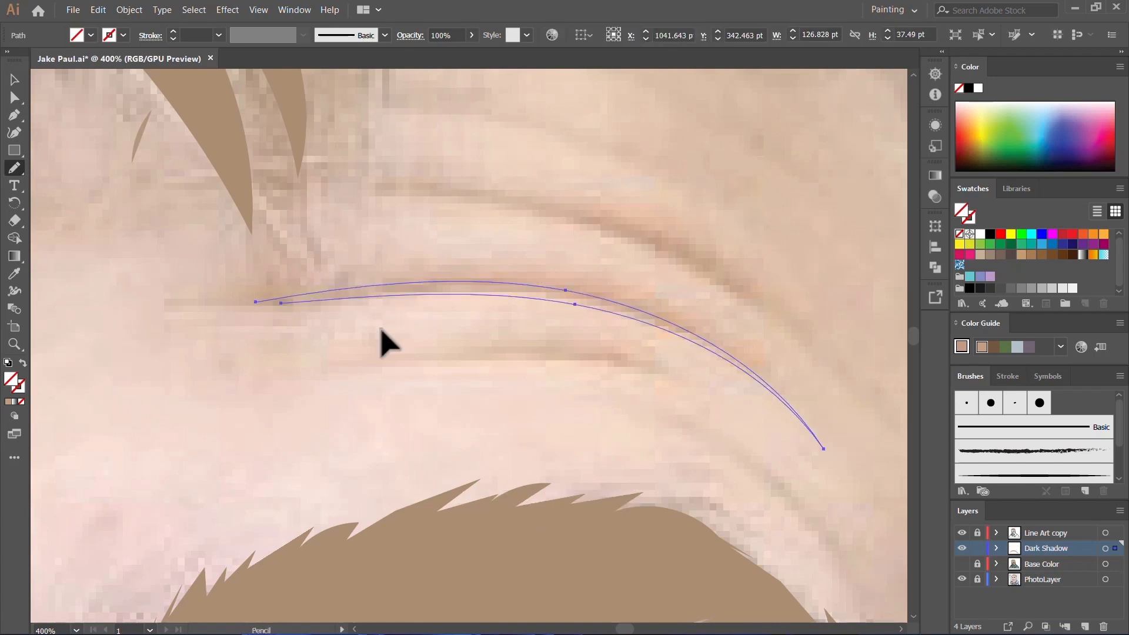
key("comma")
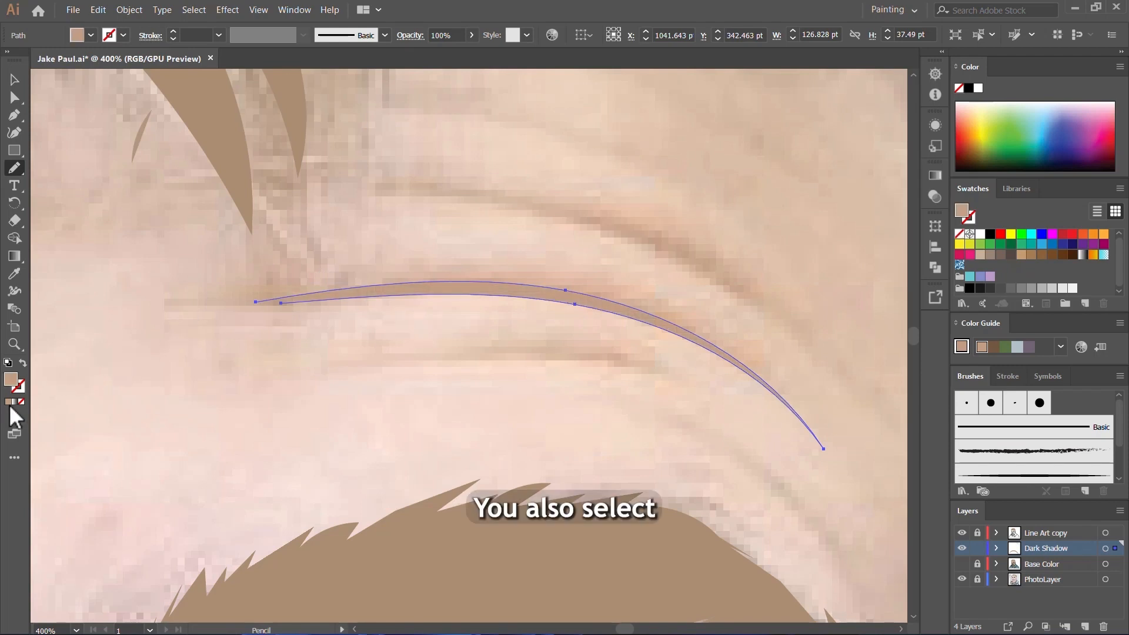
Step: Draw two more thin forehead wrinkle shadows, about 114 by 56 pt above the first and about 71 by 19 pt below it
scroll(252, 360, "down", 3)
scroll(353, 305, "up", 2)
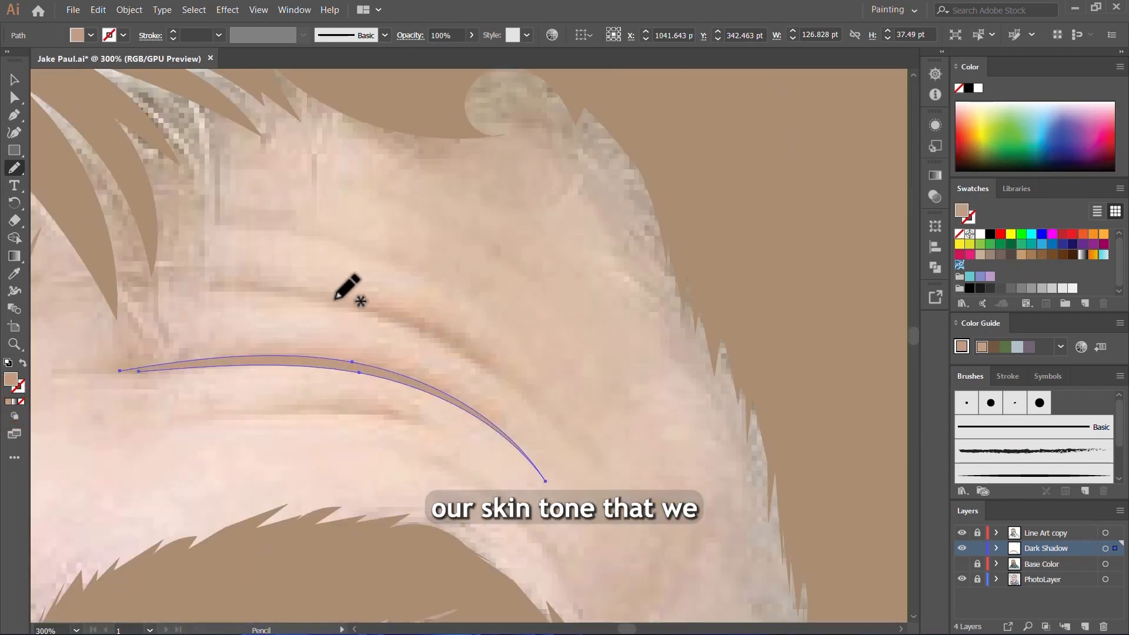
mouse_move(252, 286)
left_mouse_down()
mouse_move(401, 318)
mouse_move(487, 361)
mouse_move(577, 440)
mouse_move(448, 327)
mouse_move(210, 280)
left_mouse_up()
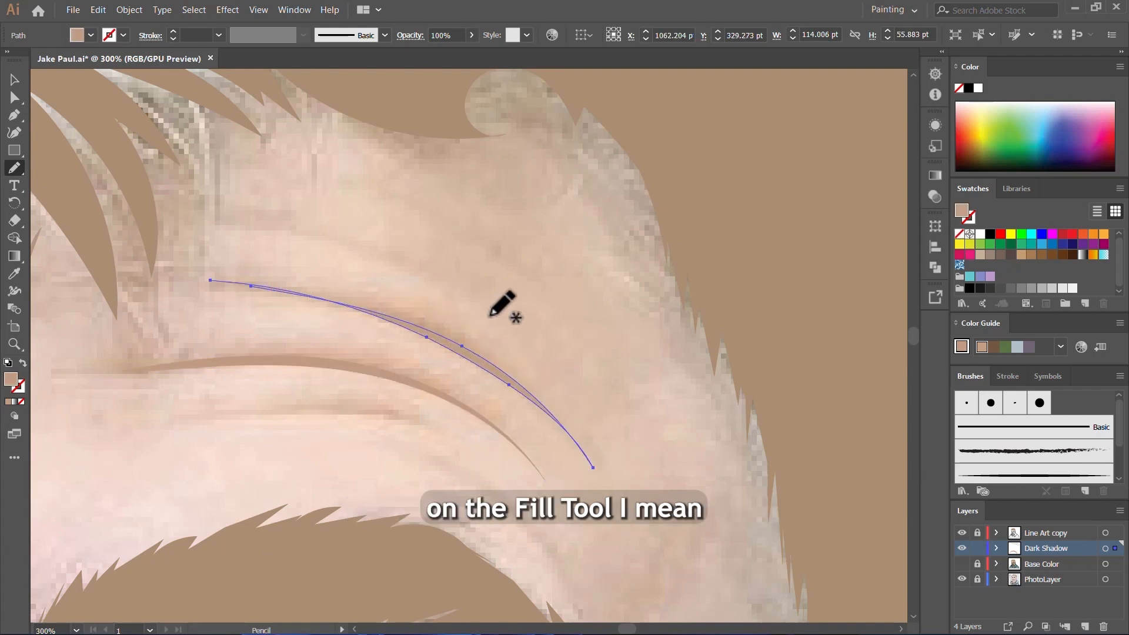
mouse_move(421, 416)
left_mouse_down()
mouse_move(375, 405)
mouse_move(233, 415)
mouse_move(342, 412)
mouse_move(397, 426)
mouse_move(464, 466)
mouse_move(371, 407)
left_mouse_up()
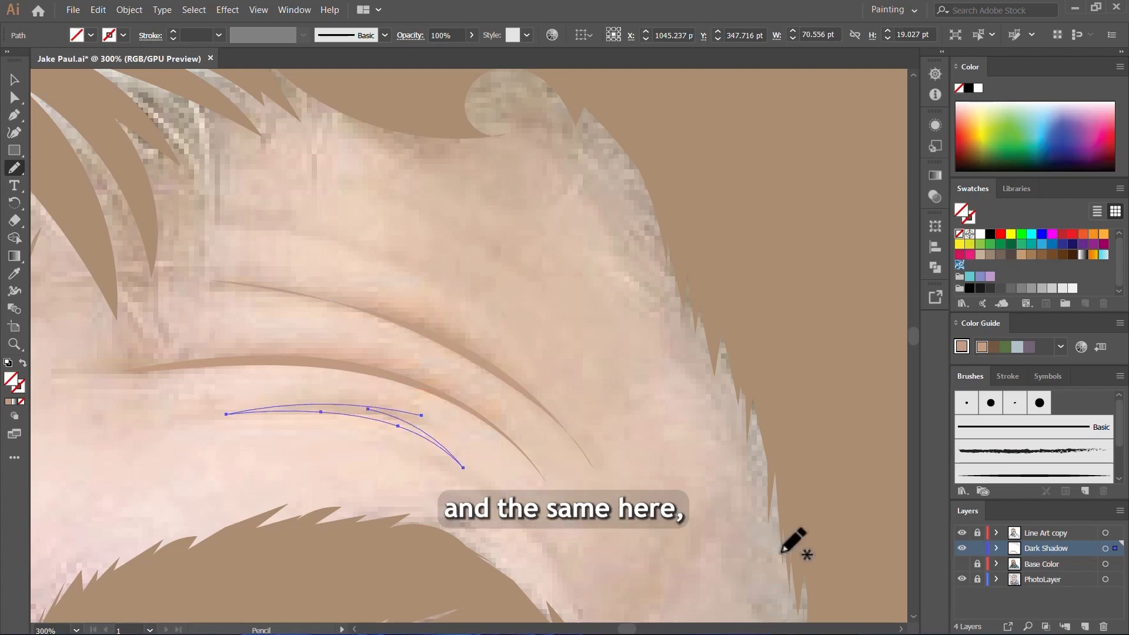
Step: Show the Base Color layer to check the forehead wrinkle shadows against the skin, and hide it again
scroll(622, 421, "down", 4)
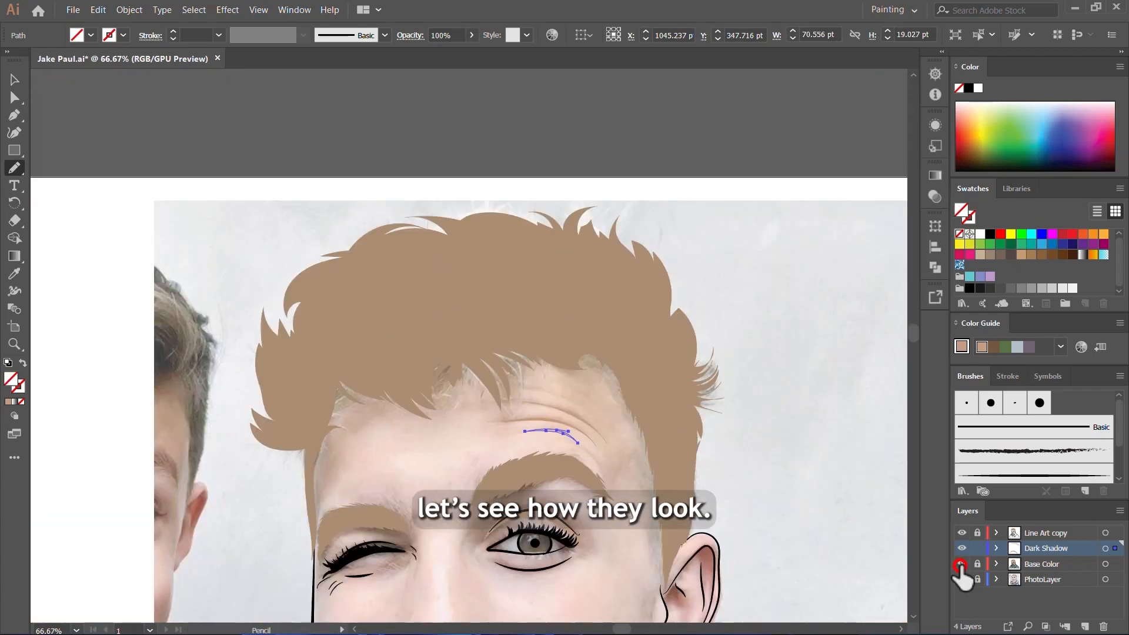
left_click(961, 564)
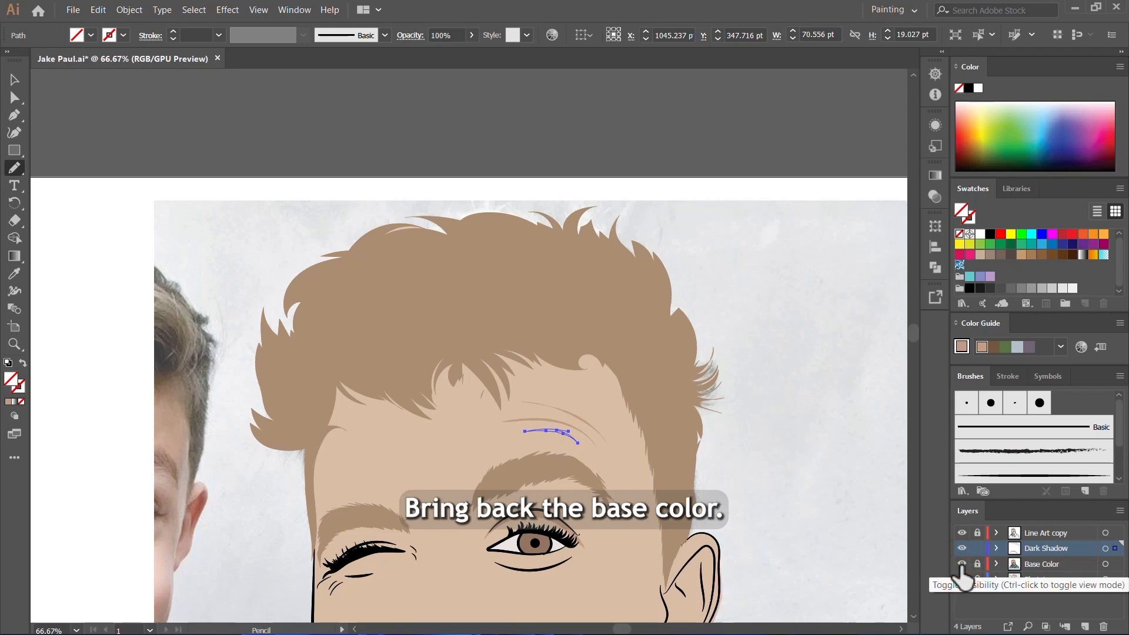
left_click(961, 564)
Step: Draw a curved shadow shape about 130 by 32 pt under the open eye's lower crease line, filled with the darker skin tone
scroll(731, 403, "down", 5)
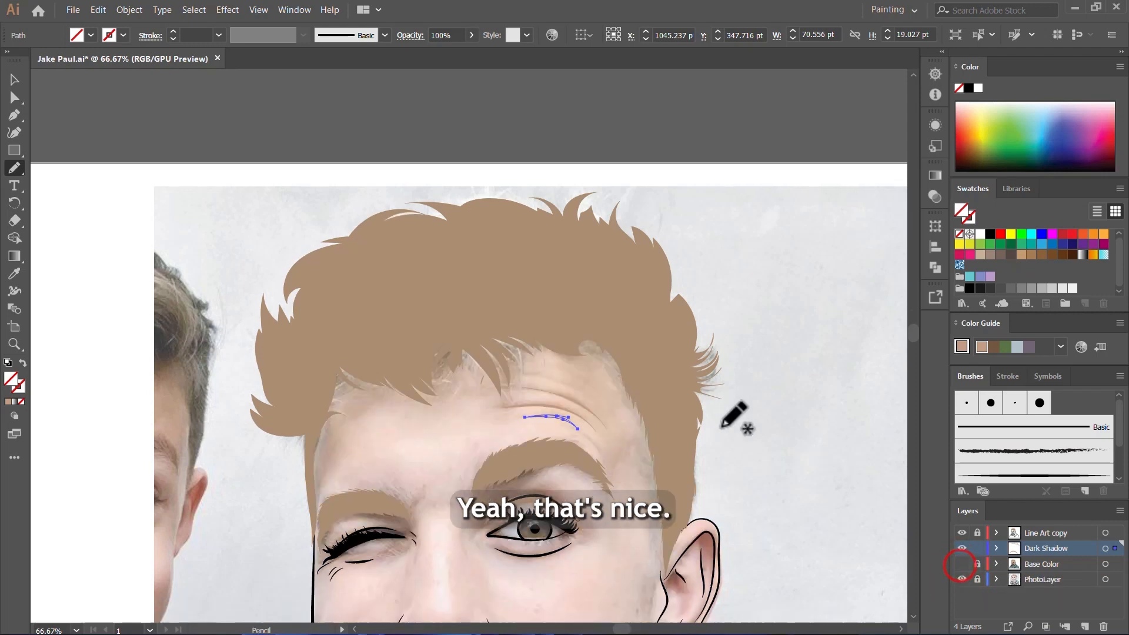
scroll(615, 412, "up", 4)
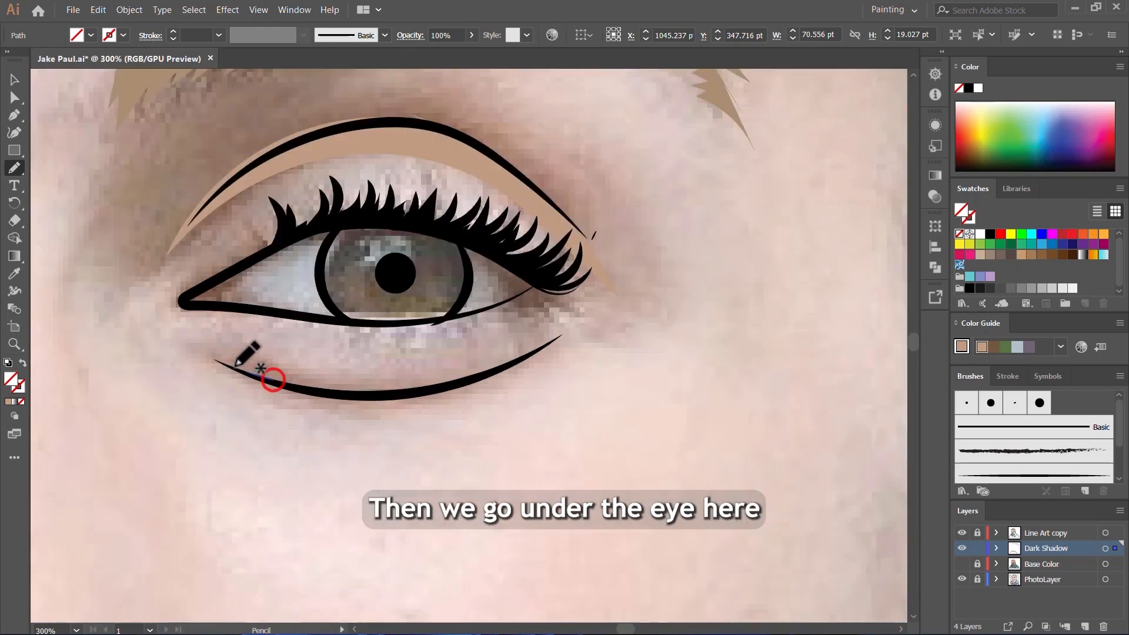
left_click_drag(168, 355, 233, 374)
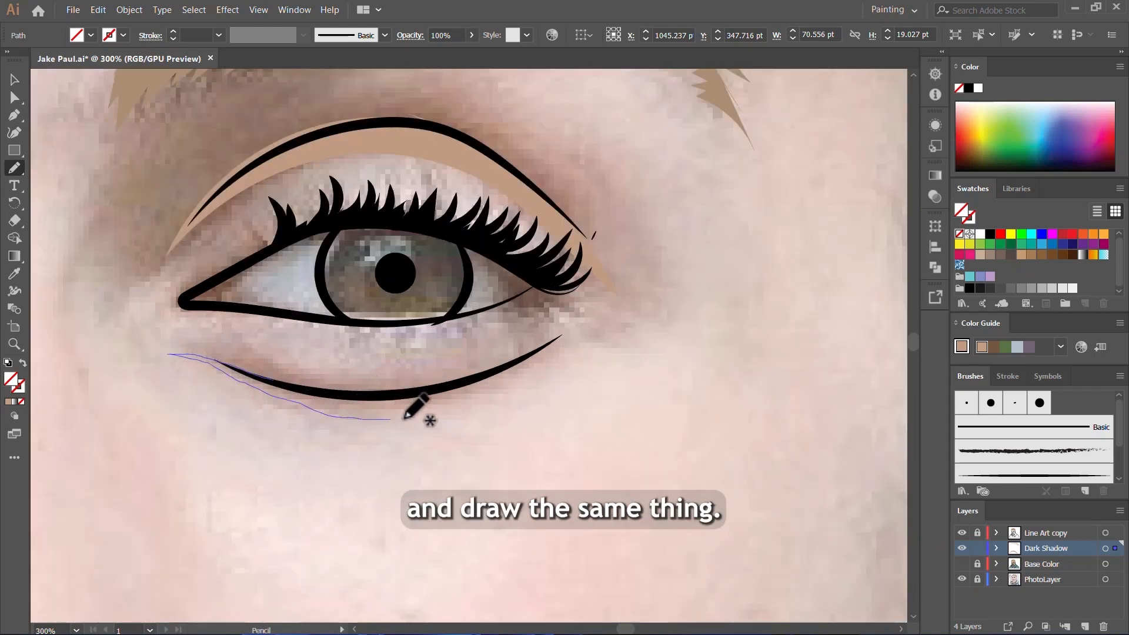
mouse_move(404, 418)
left_mouse_down()
mouse_move(497, 394)
mouse_move(589, 323)
left_mouse_up()
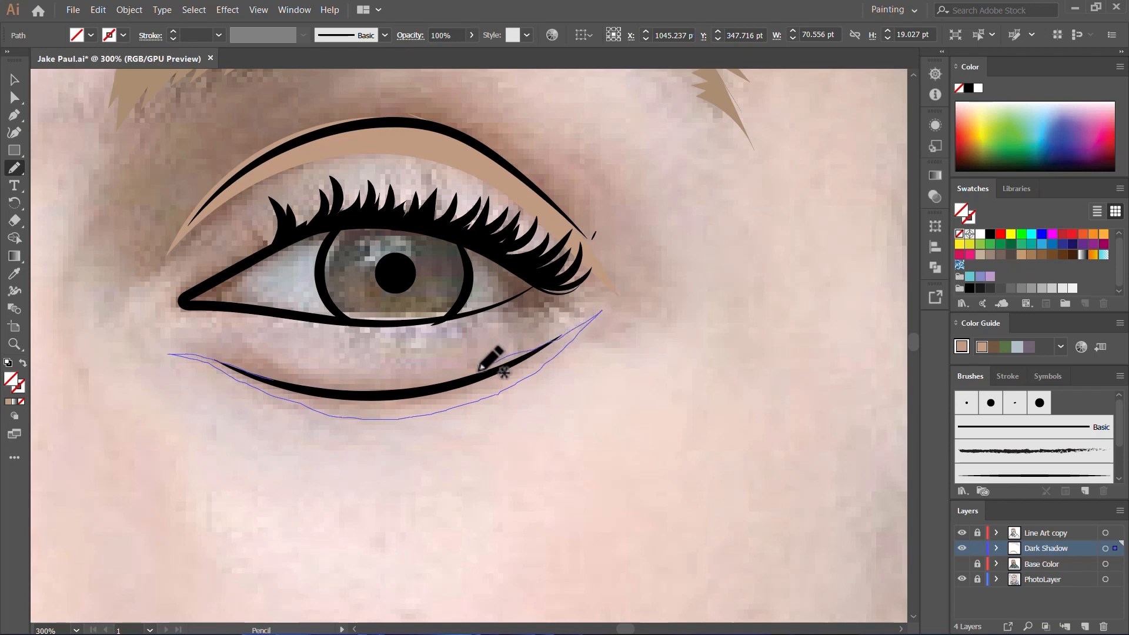
mouse_move(480, 368)
left_mouse_down()
mouse_move(355, 387)
mouse_move(211, 345)
left_mouse_up()
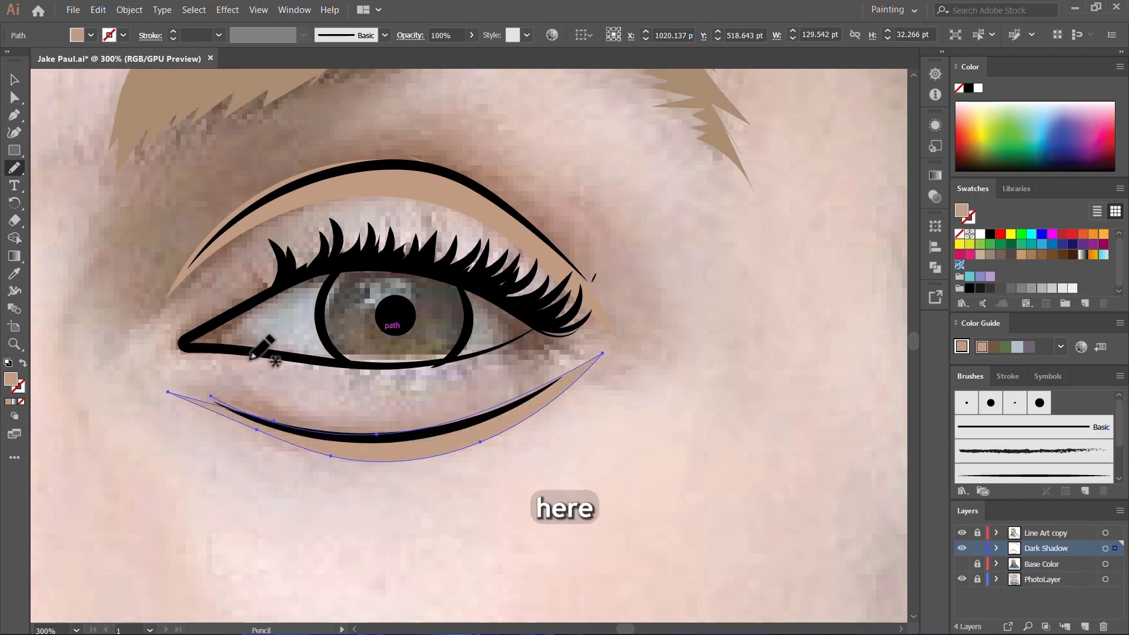
Step: Draw a shadow shape about 114 by 64 pt between the eyebrow and lashes of the winking eye and fill it with the darker skin tone
scroll(454, 362, "down", 4)
scroll(276, 354, "up", 4)
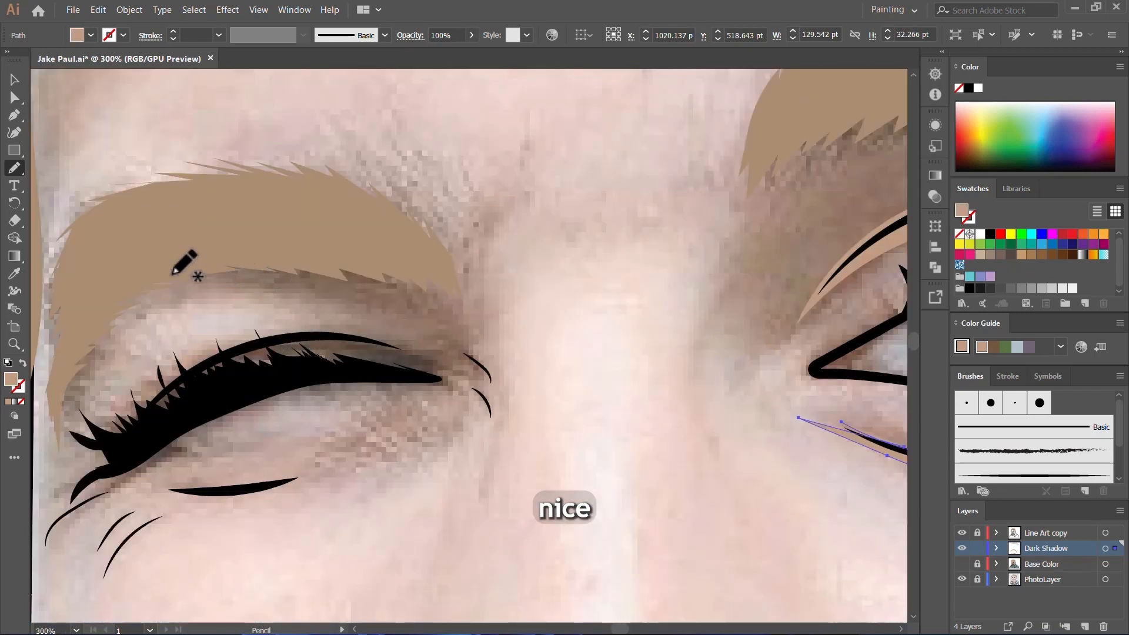
mouse_move(144, 283)
left_mouse_down()
mouse_move(216, 279)
mouse_move(176, 275)
left_mouse_up()
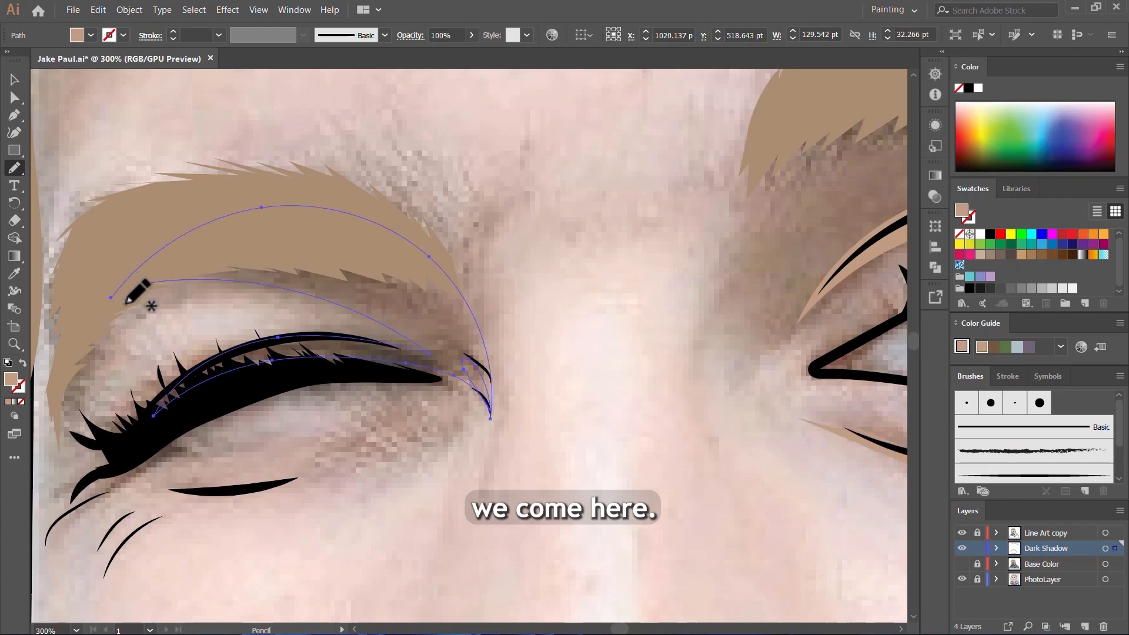
scroll(125, 306, "up", 2)
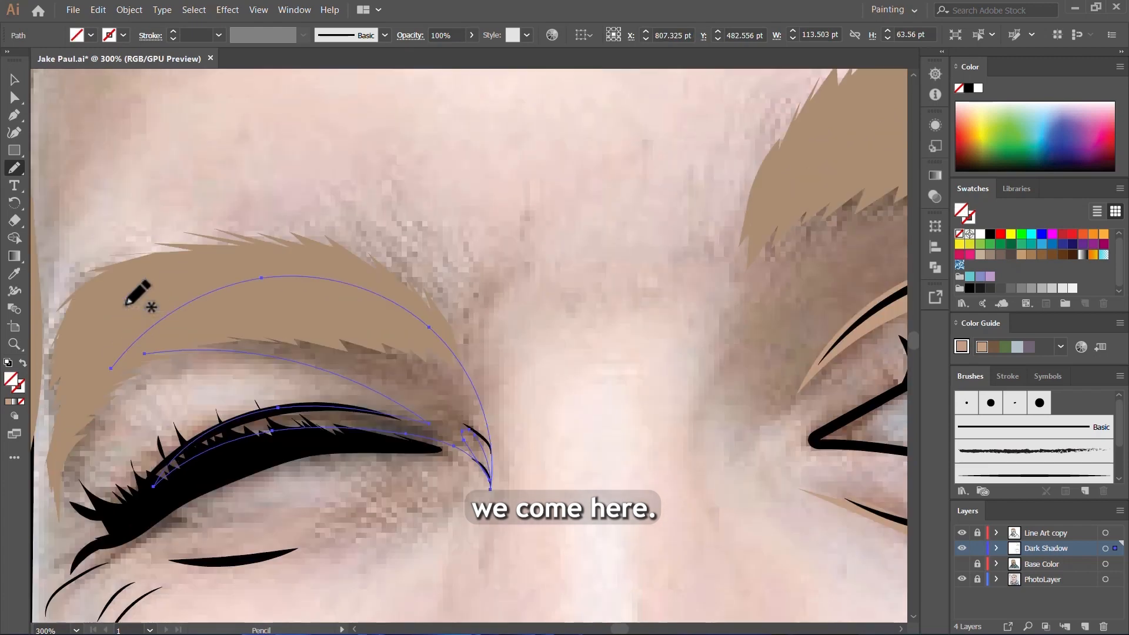
key("comma")
Step: Draw a shadow about 90 by 57 pt along the winking eye's lower lash line to its outer crease, filled with the darker skin tone
scroll(412, 324, "down", 4)
scroll(375, 367, "up", 3)
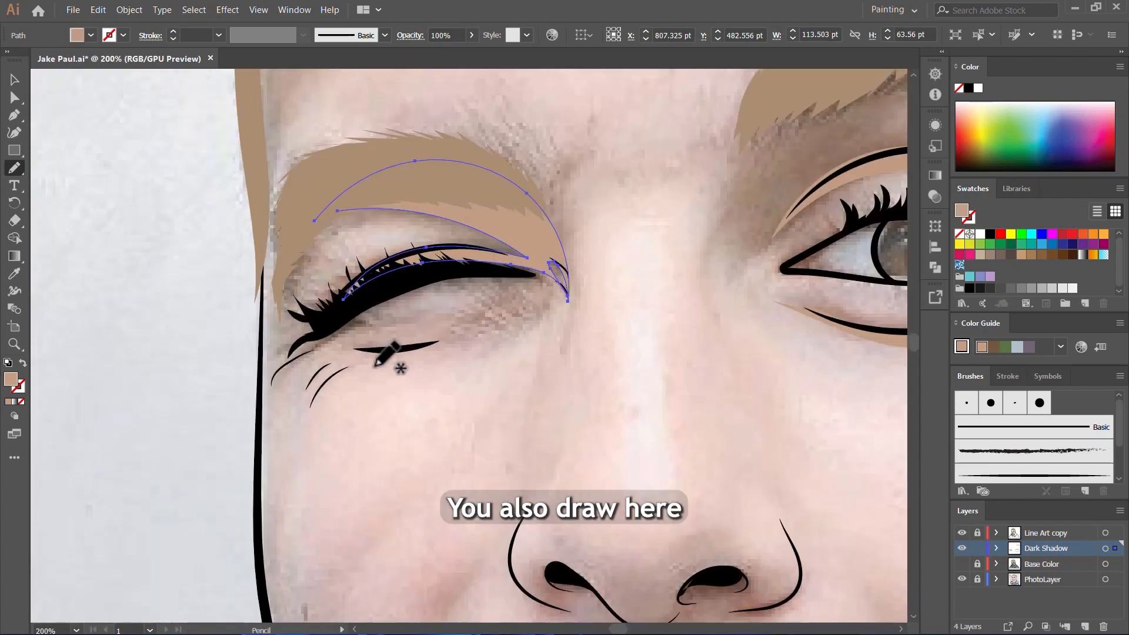
scroll(404, 348, "up", 2)
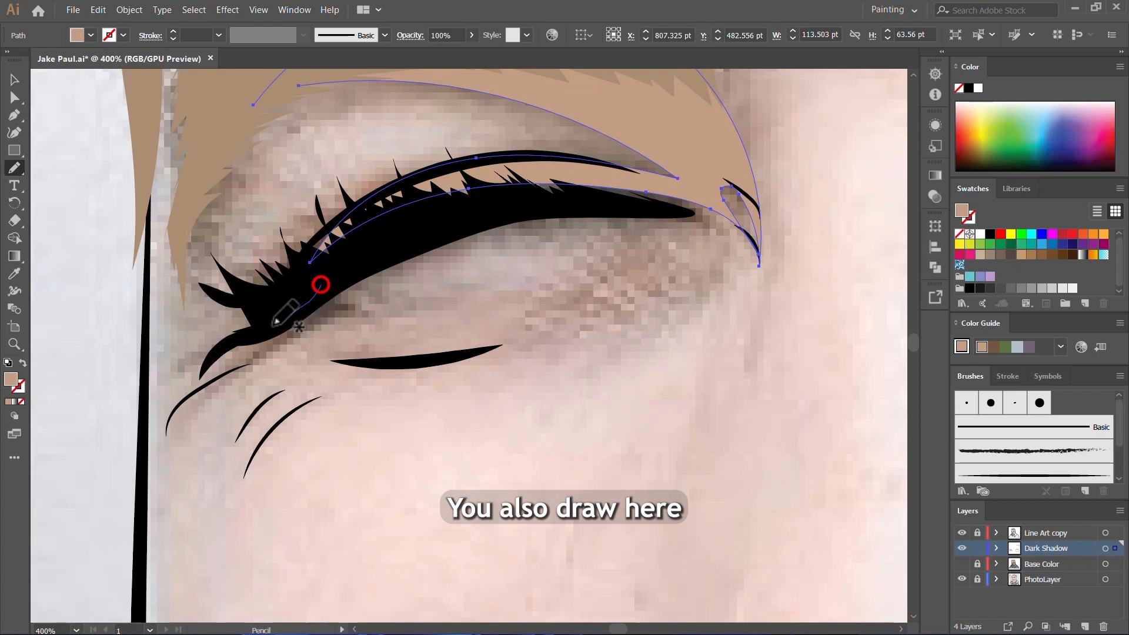
mouse_move(276, 322)
left_mouse_down()
mouse_move(212, 358)
mouse_move(161, 420)
left_mouse_up()
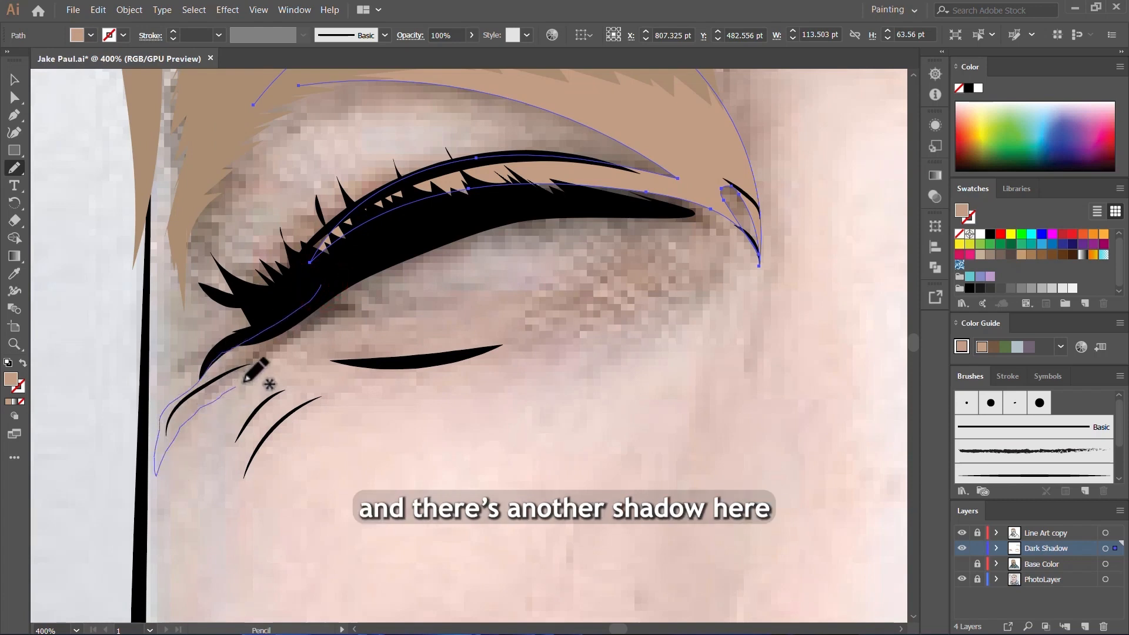
left_click_drag(416, 253, 306, 294)
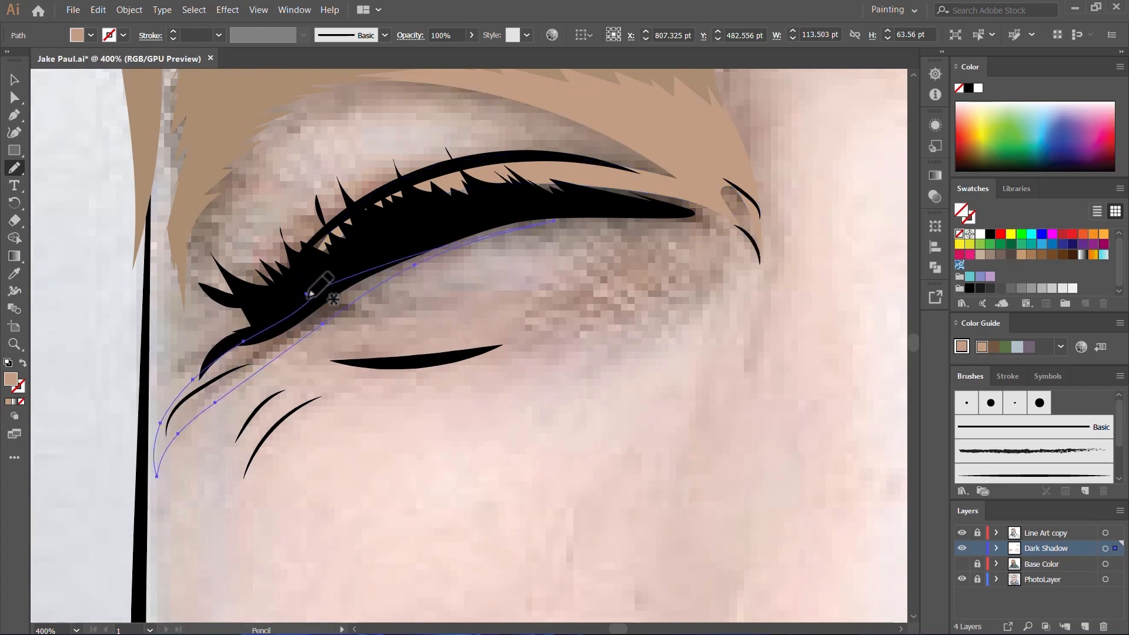
key("comma")
Step: Draw a shadow shape about 75 by 39 pt along the short crease lines beneath the winking eye
scroll(309, 305, "up", 4)
scroll(430, 348, "down", 4)
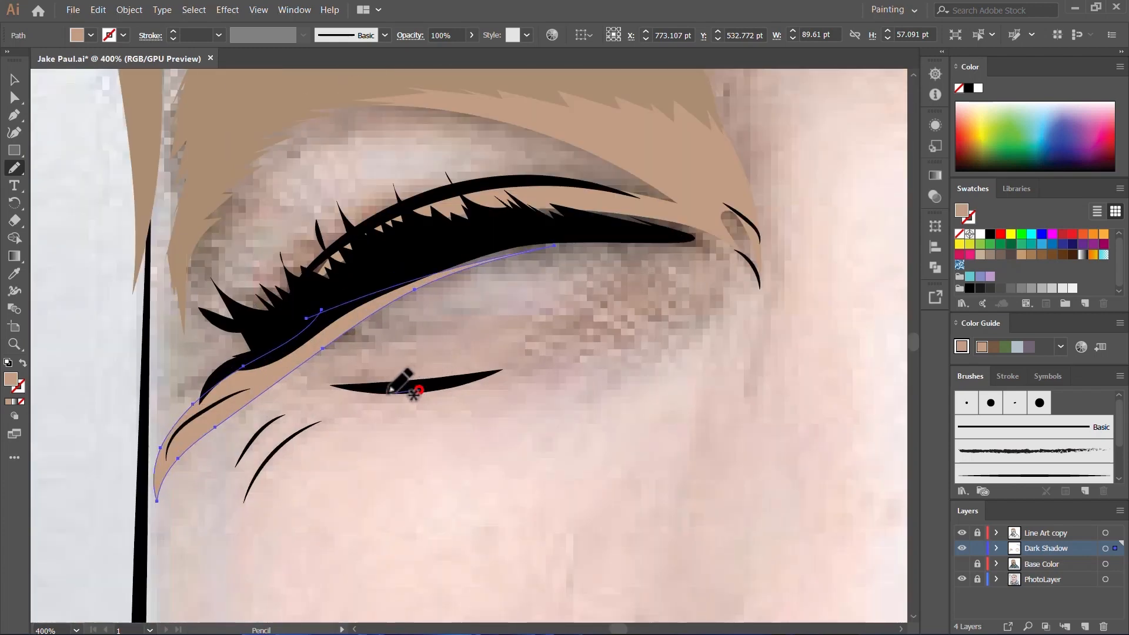
mouse_move(389, 391)
left_mouse_down()
mouse_move(347, 387)
mouse_move(289, 407)
mouse_move(314, 417)
mouse_move(279, 441)
mouse_move(235, 522)
mouse_move(280, 461)
mouse_move(352, 424)
mouse_move(426, 415)
mouse_move(560, 357)
mouse_move(467, 382)
mouse_move(386, 373)
left_mouse_up()
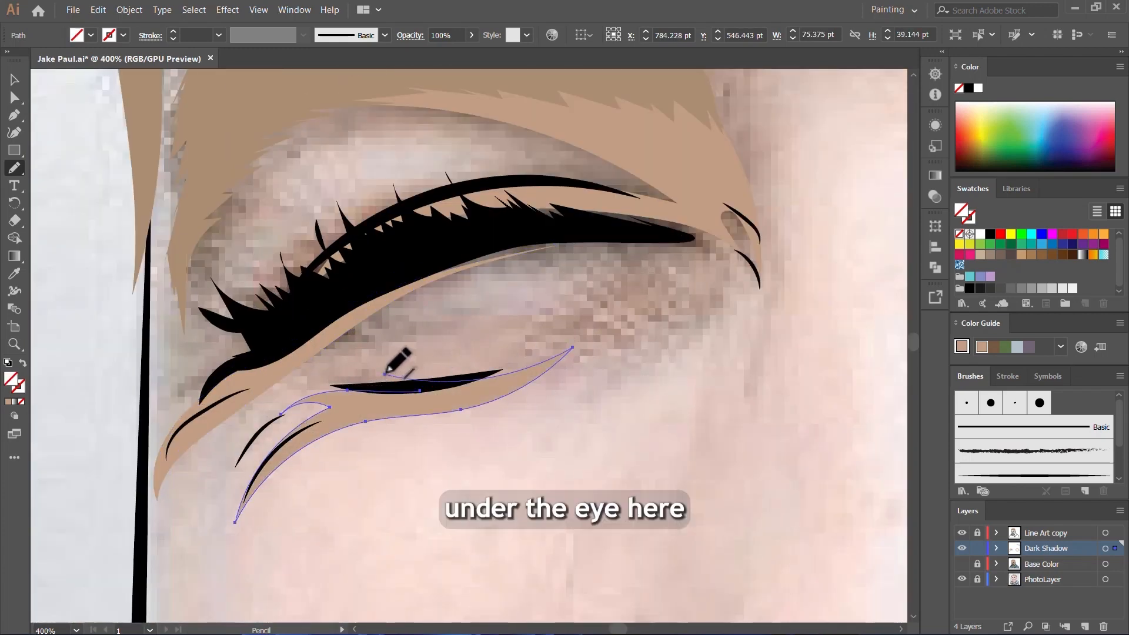
Step: Draw a jagged shadow shape about 245 by 264 pt beneath the hair fringe and down the temple beside the winking eye
scroll(365, 378, "down", 5)
scroll(297, 222, "up", 3)
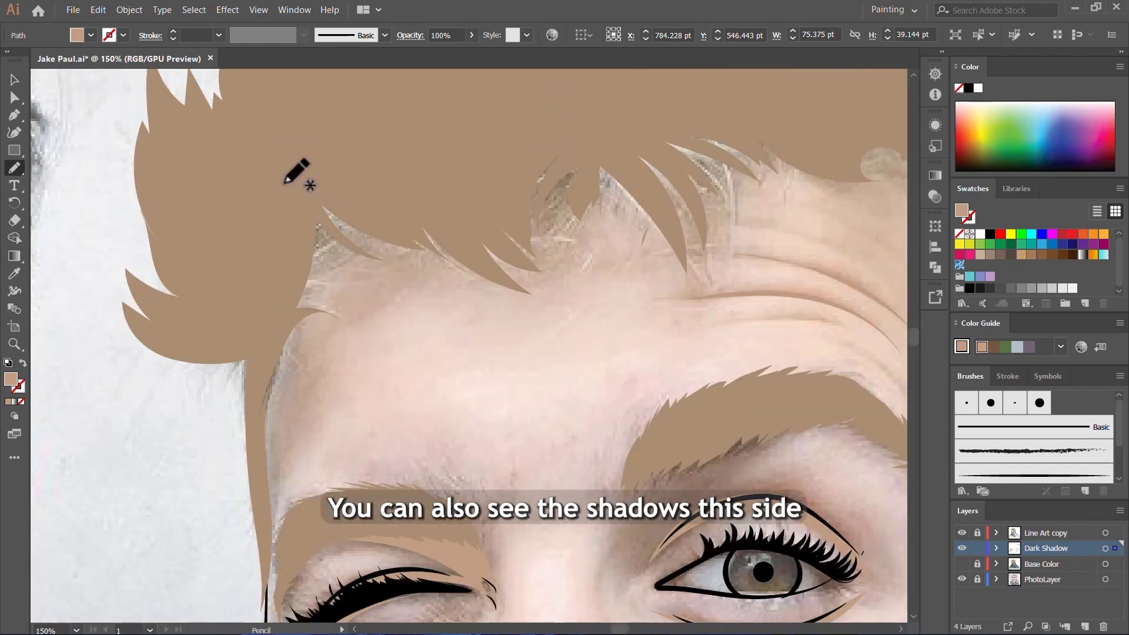
mouse_move(283, 192)
left_mouse_down()
mouse_move(334, 151)
mouse_move(561, 124)
mouse_move(621, 164)
mouse_move(673, 236)
mouse_move(617, 181)
mouse_move(560, 231)
mouse_move(613, 308)
mouse_move(541, 279)
mouse_move(491, 280)
left_mouse_up()
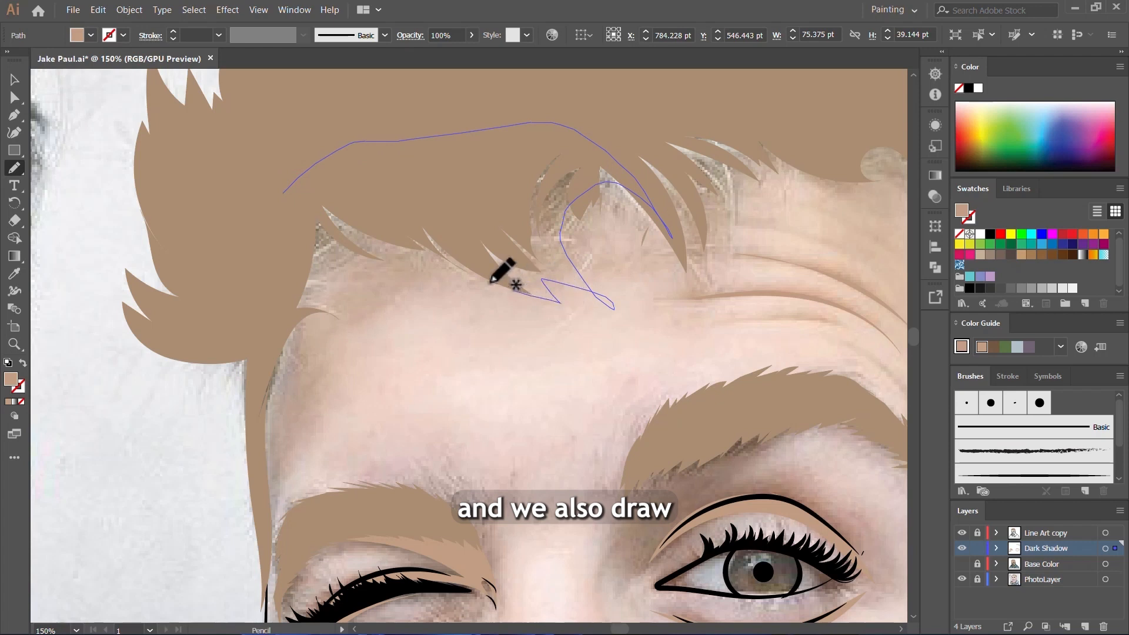
mouse_move(411, 278)
left_mouse_down()
mouse_move(326, 263)
mouse_move(346, 282)
mouse_move(326, 297)
mouse_move(382, 318)
mouse_move(345, 334)
mouse_move(319, 364)
mouse_move(273, 493)
left_mouse_up()
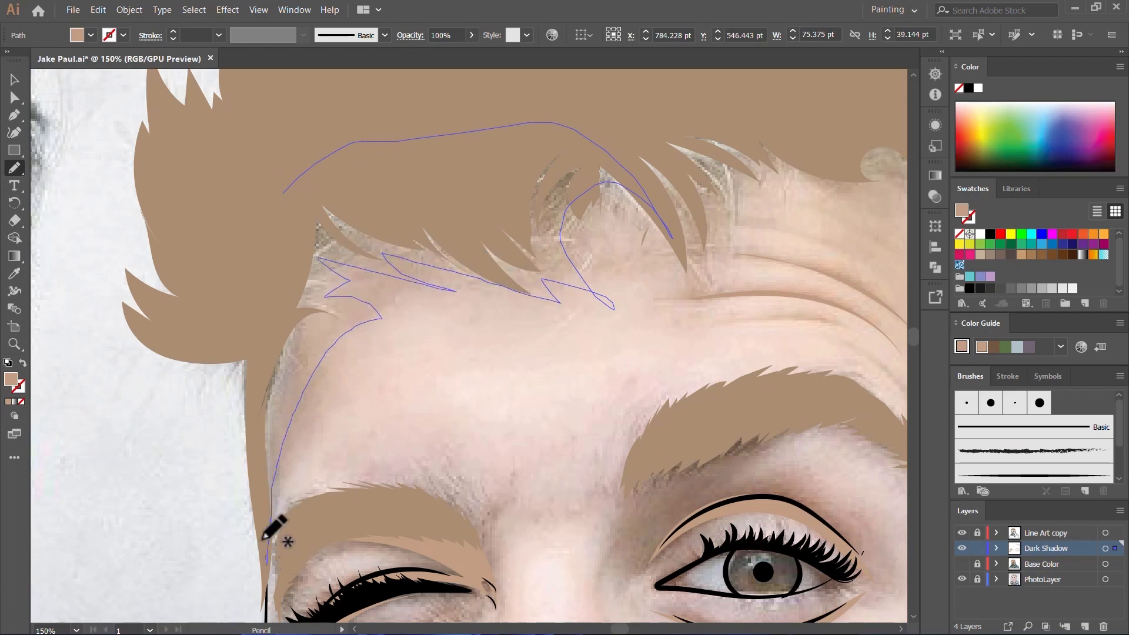
left_click_drag(271, 317, 298, 189)
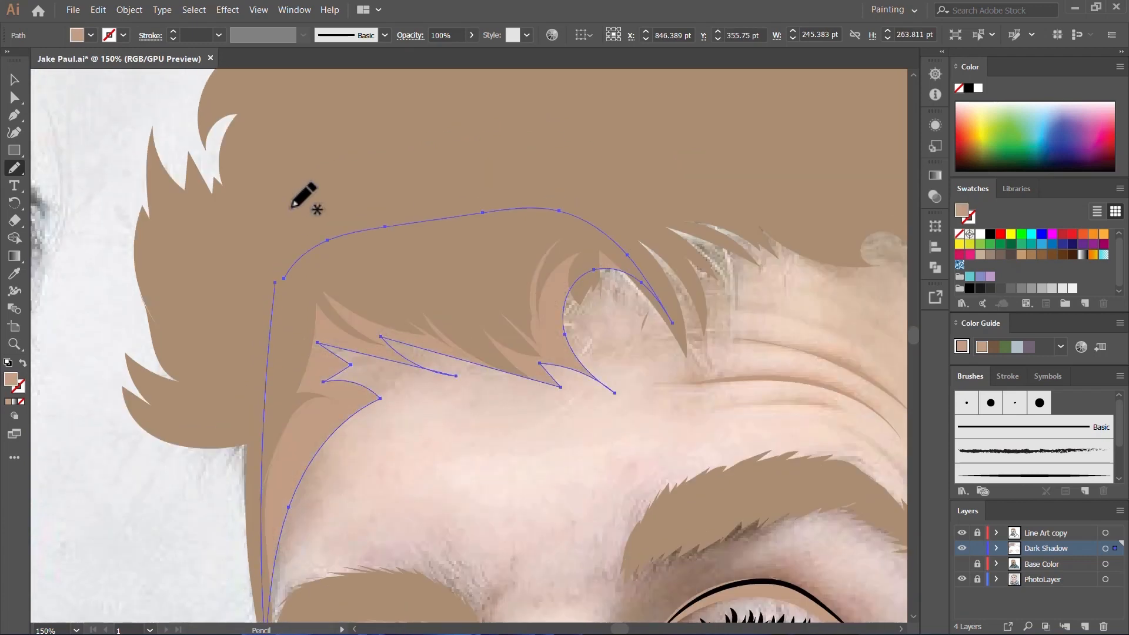
Step: Show the Base Color layer and deselect the artwork to check all the shadows against the skin
key("ctrl+minus")
key("ctrl+minus")
key("ctrl+minus")
key("ctrl+minus")
key("ctrl+minus")
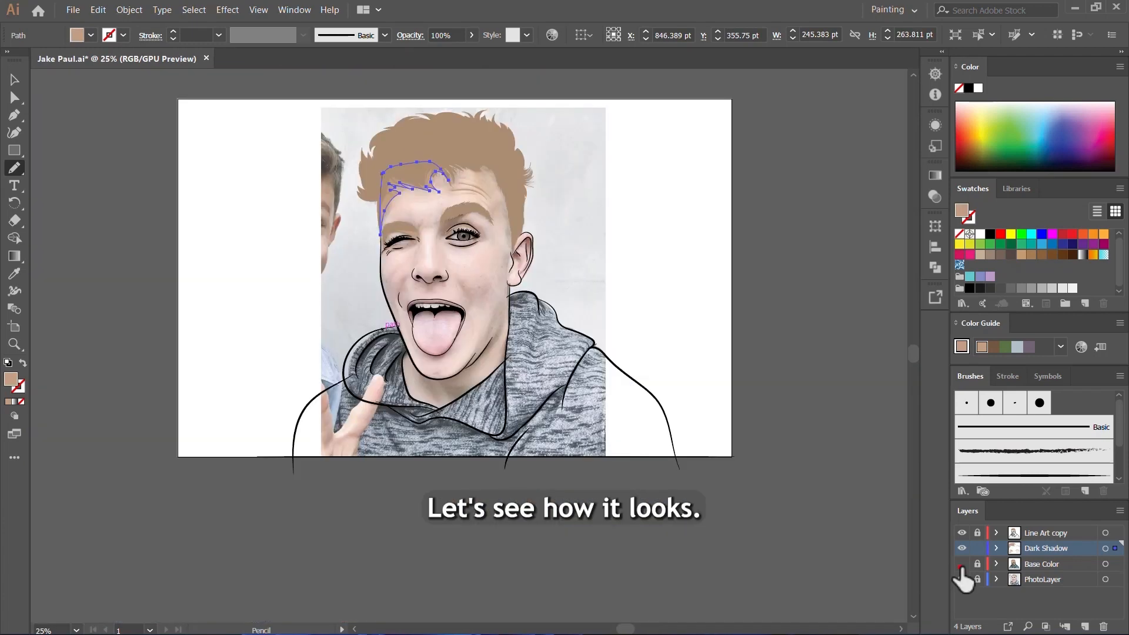
left_click(961, 563)
scroll(441, 193, "up", 3)
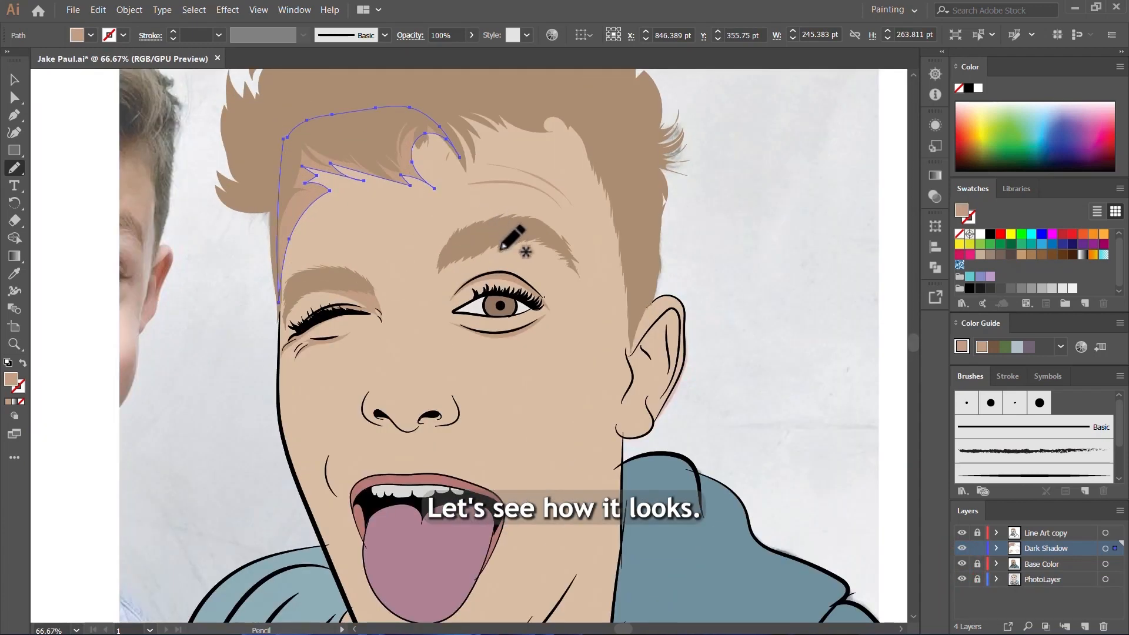
key("v")
left_click(554, 370)
scroll(553, 381, "down", 3)
scroll(588, 382, "up", 2)
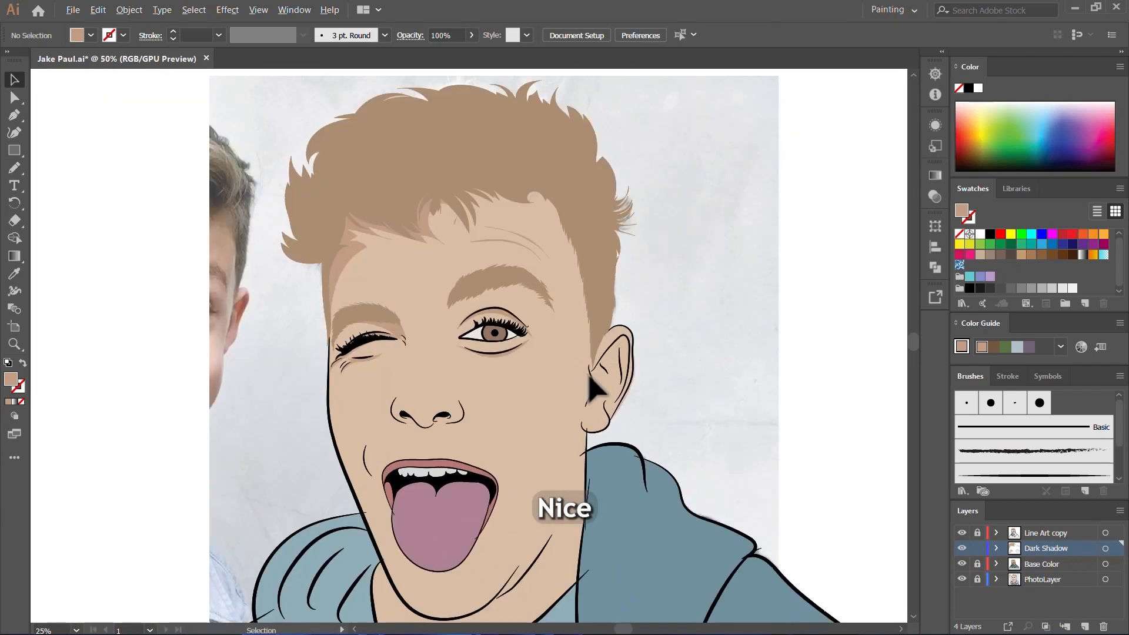
Step: Select all the Dark Shadow shapes and apply the open eye's upper eyelid shadow colour to them with the Eyedropper
scroll(538, 332, "down", 1)
left_click_drag(228, 119, 764, 621)
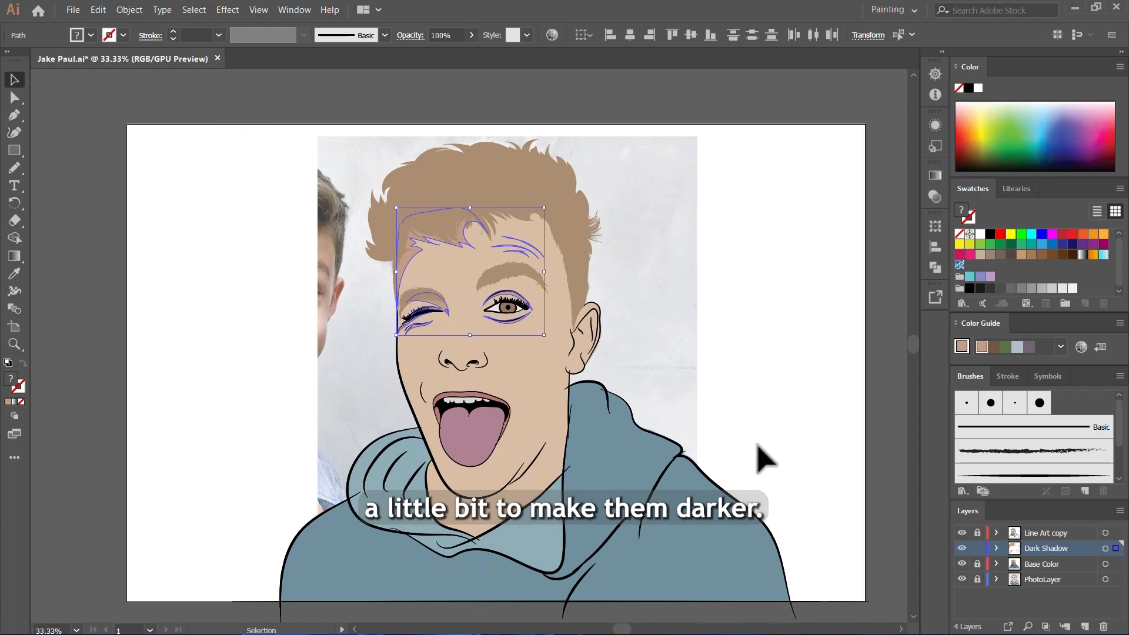
key("i")
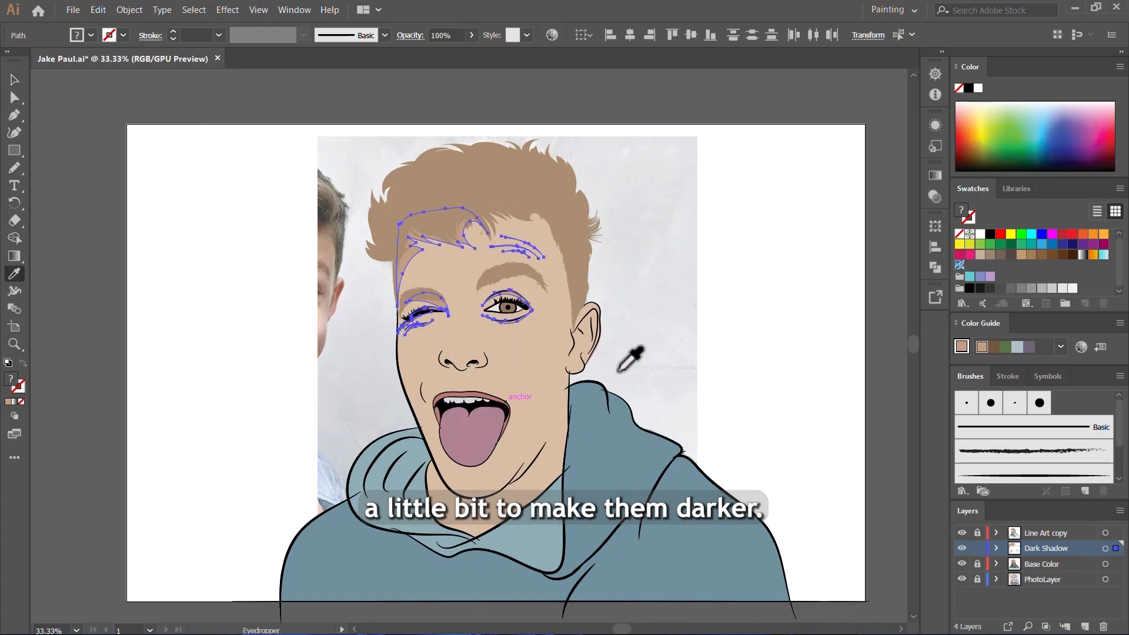
scroll(517, 264, "up", 5)
left_click(522, 371)
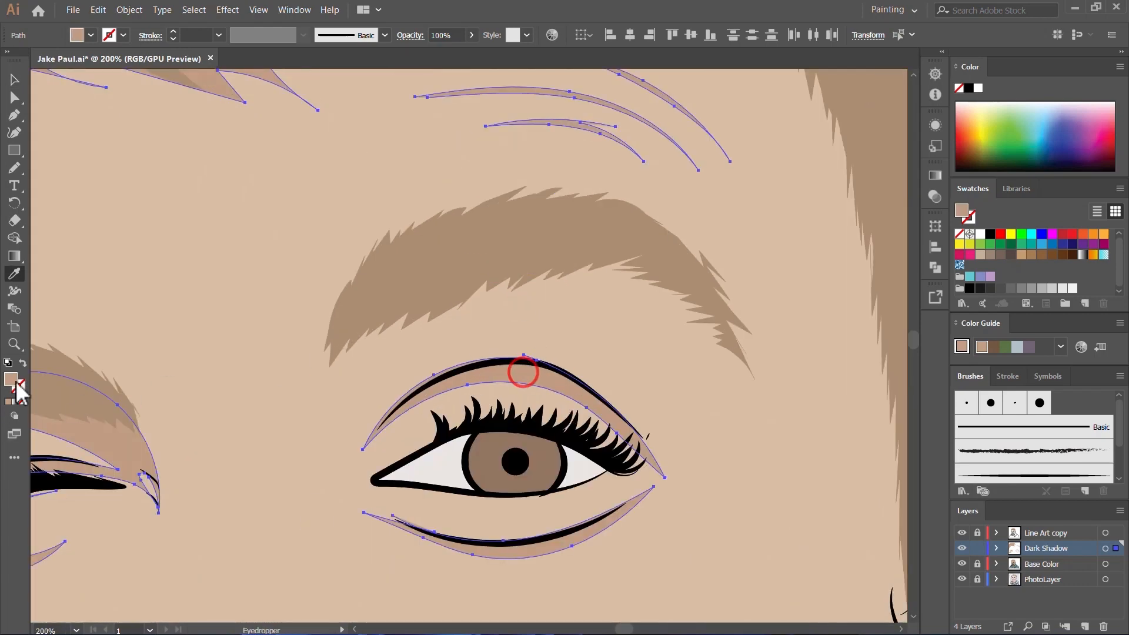
Step: Change the selected shadow shapes' fill to a slightly darker skin tone and deselect them
double_click(12, 378)
left_click(418, 206)
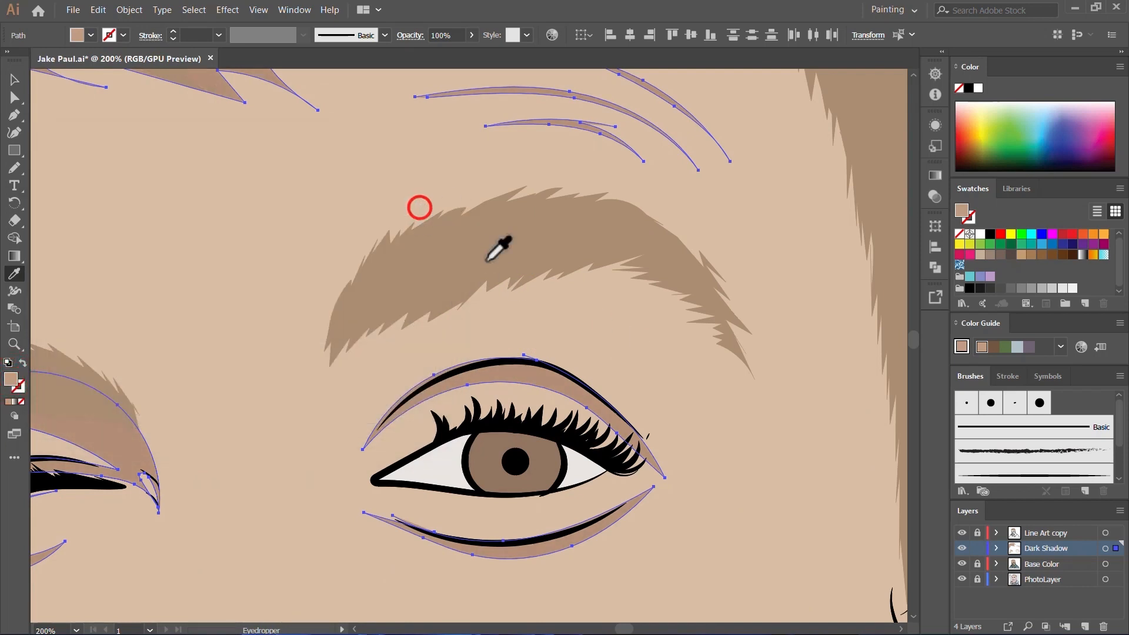
key("ctrl+z")
key("v")
left_click(698, 415)
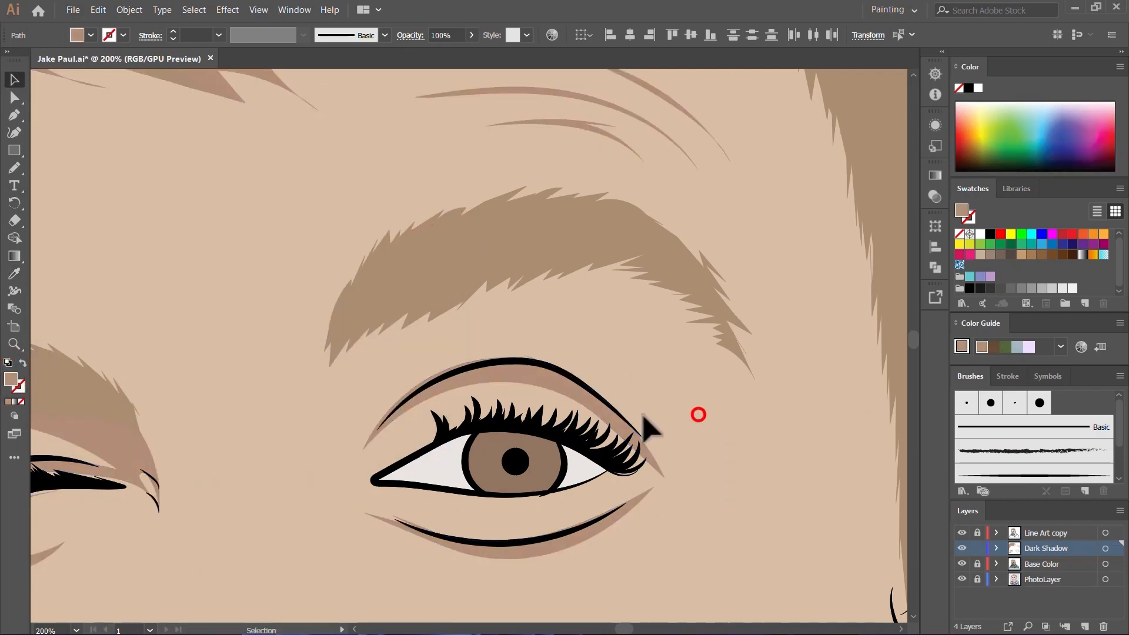
Step: Hide the Base Color layer to reveal the photo, keep Dark Shadow as the active layer and switch to the Pencil tool
scroll(645, 419, "down", 4)
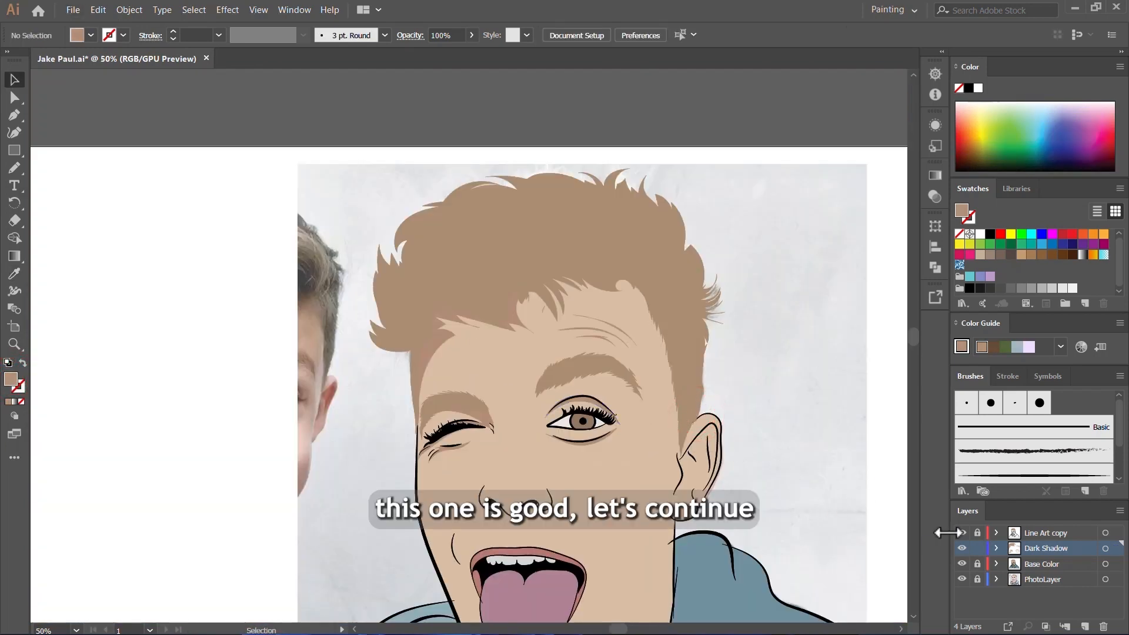
left_click(962, 564)
left_click(1038, 548)
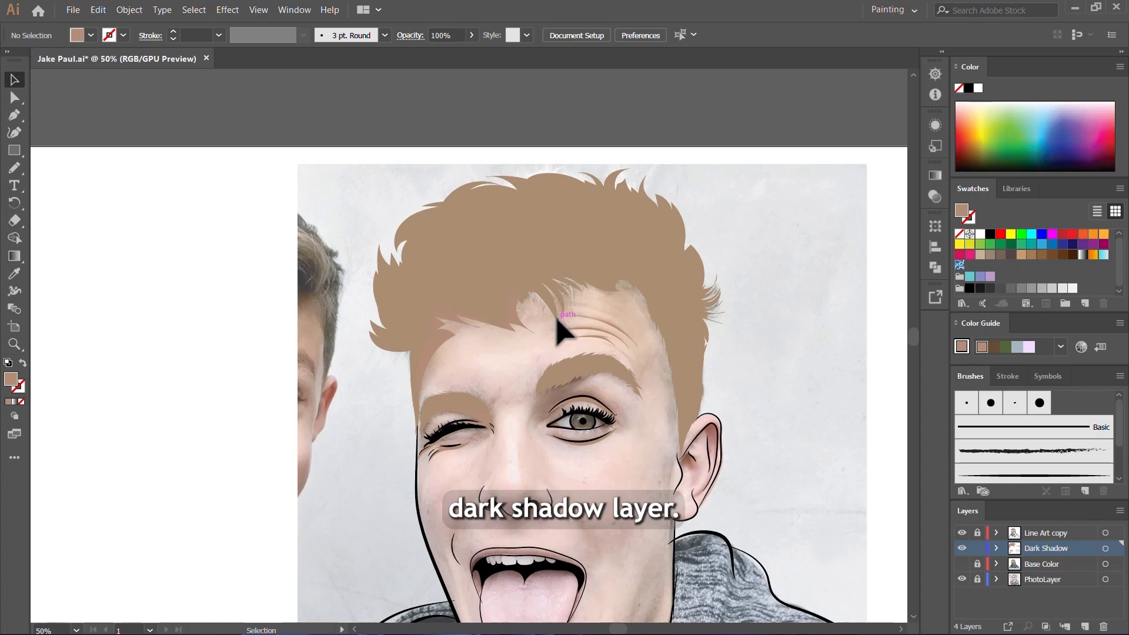
key("n")
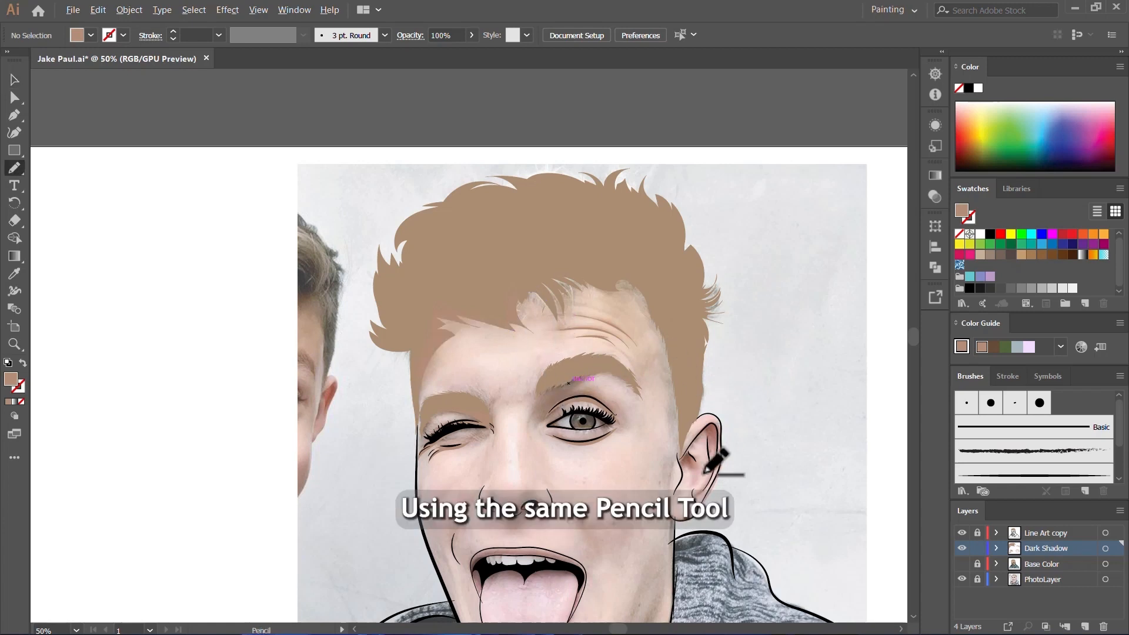
Step: Draw a shadow shape about 71 by 99 pt inside the ear, following the upper inner rim, the vertical fold and the ear canal
scroll(733, 494, "up", 3)
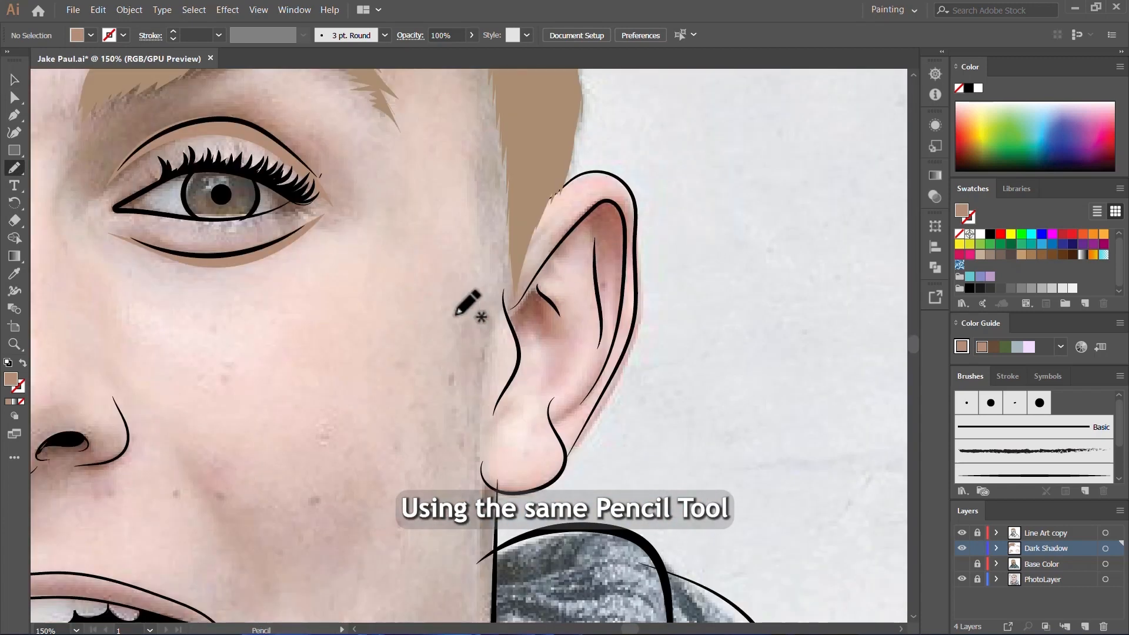
scroll(461, 302, "up", 3)
mouse_move(396, 328)
left_mouse_down()
mouse_move(449, 254)
mouse_move(504, 216)
mouse_move(529, 223)
mouse_move(529, 351)
left_mouse_up()
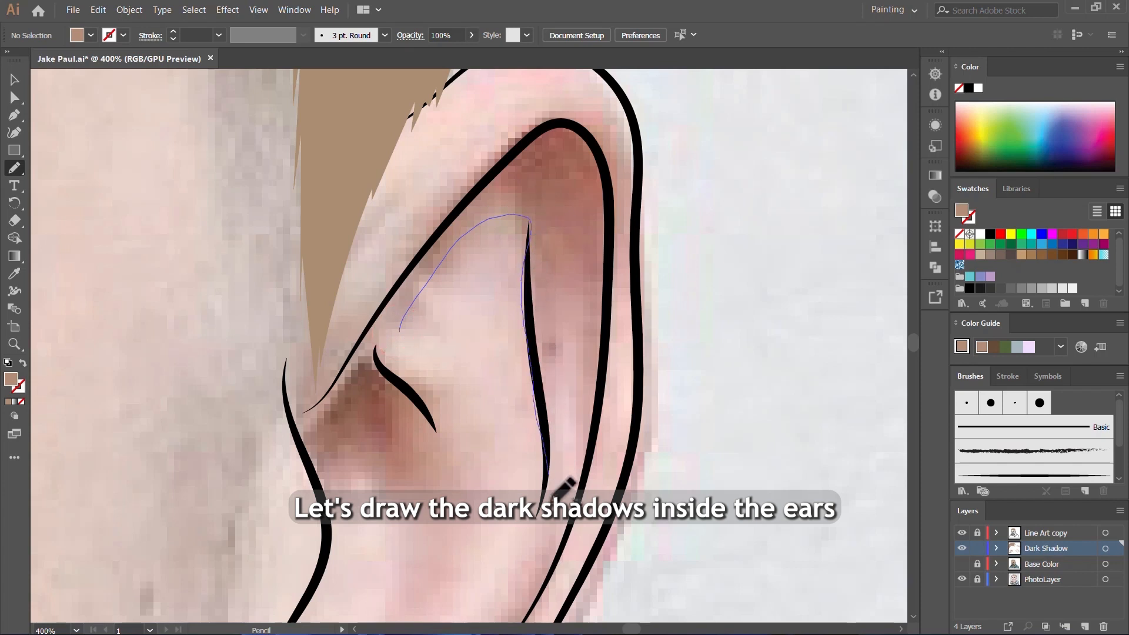
mouse_move(531, 549)
left_mouse_down()
mouse_move(562, 463)
mouse_move(541, 286)
mouse_move(575, 260)
mouse_move(574, 440)
left_mouse_up()
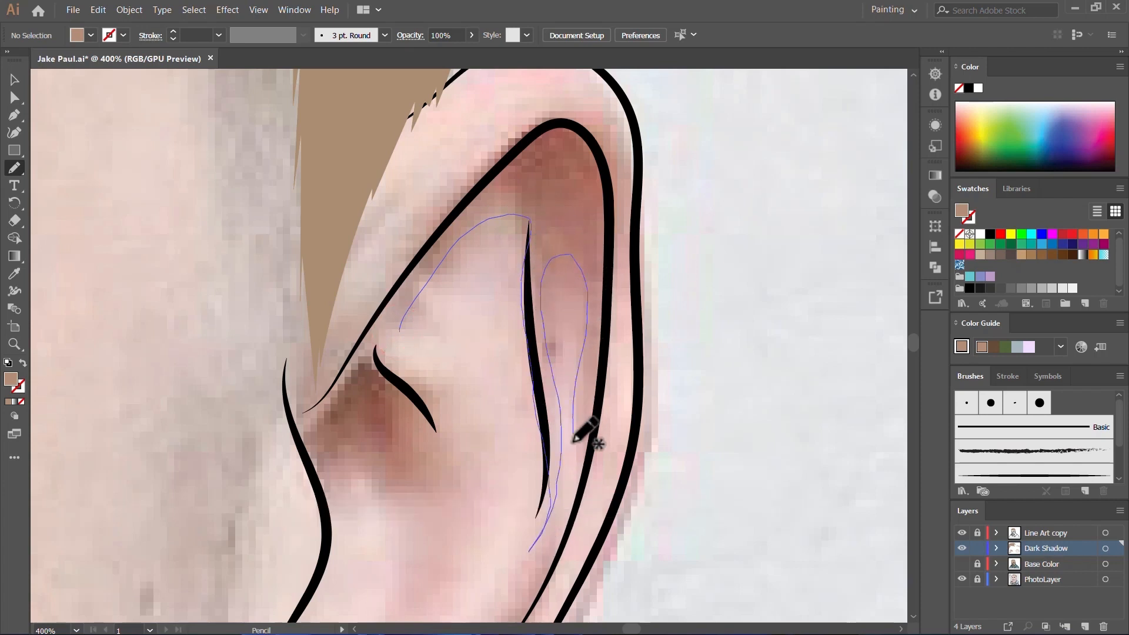
left_click_drag(575, 494, 620, 313)
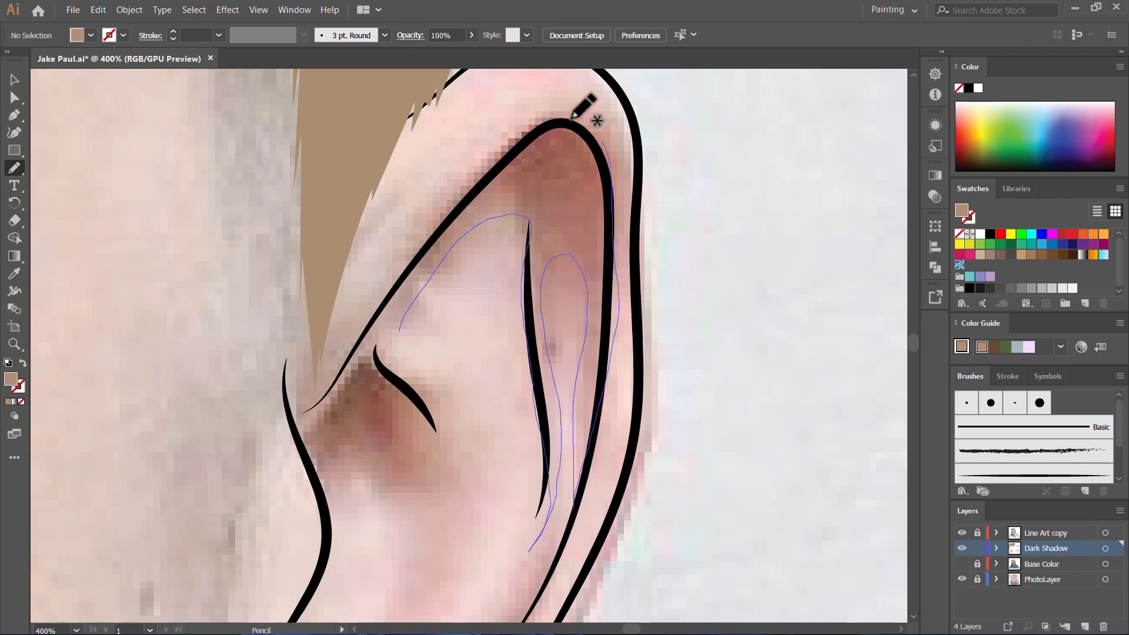
mouse_move(573, 118)
left_mouse_down()
mouse_move(540, 109)
mouse_move(483, 160)
left_mouse_up()
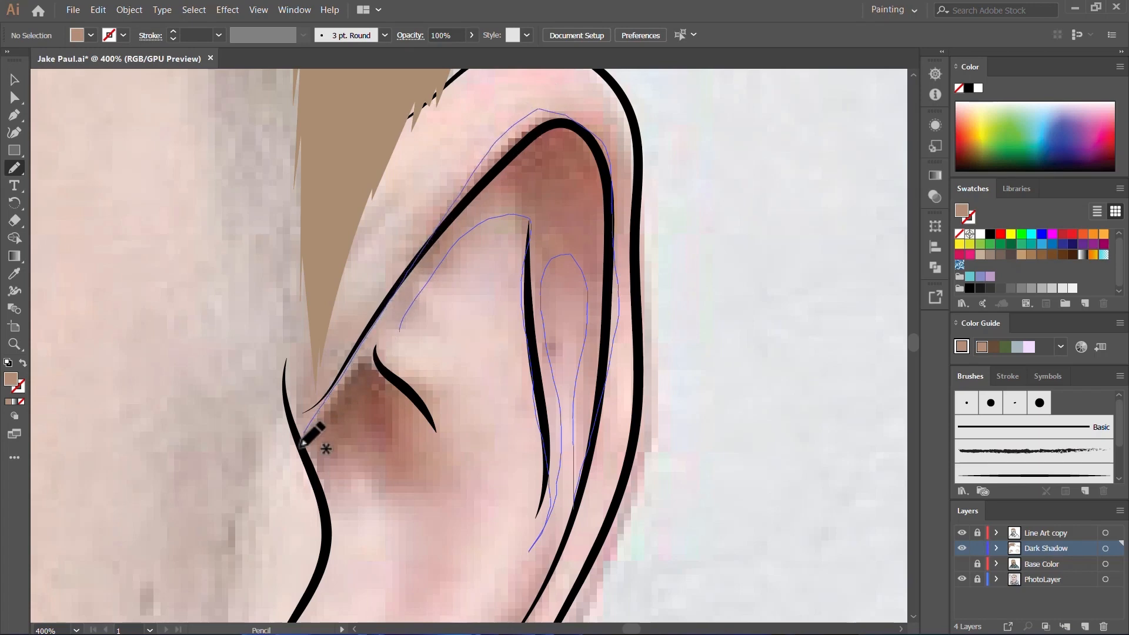
mouse_move(301, 445)
left_mouse_down()
mouse_move(367, 426)
mouse_move(418, 478)
mouse_move(427, 506)
mouse_move(414, 416)
mouse_move(457, 488)
mouse_move(386, 348)
mouse_move(422, 261)
left_mouse_up()
scroll(499, 306, "up", 2)
scroll(744, 331, "down", 5)
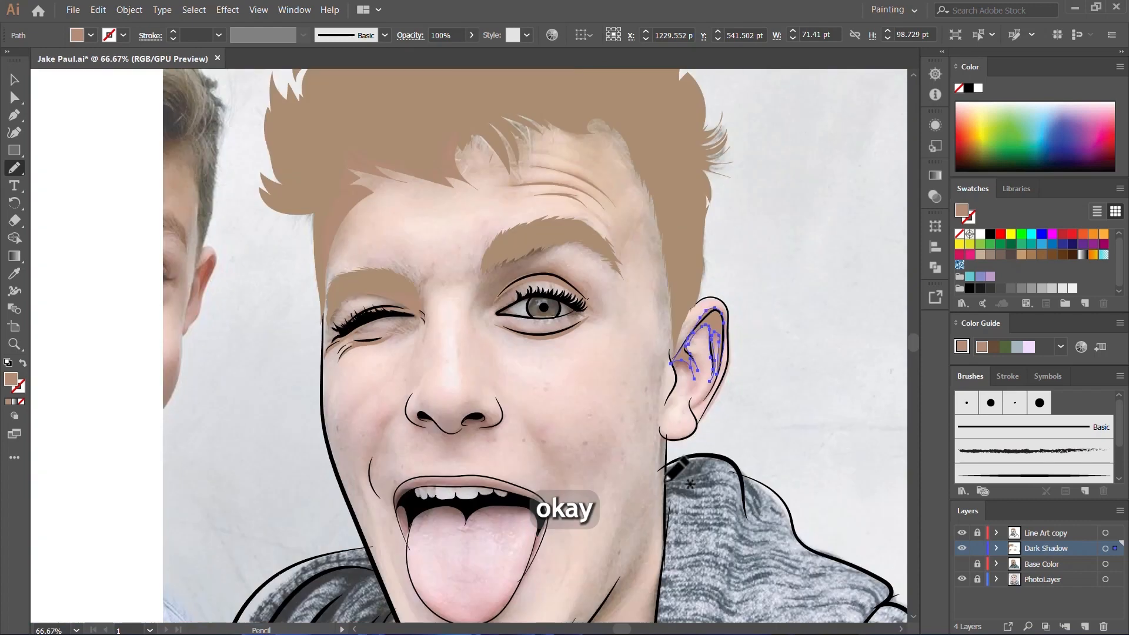
Step: Draw a shadow about 34 by 50 pt along the lower inner rim of the ear, tapering down above the earlobe
scroll(785, 350, "up", 5)
mouse_move(588, 354)
left_mouse_down()
mouse_move(488, 478)
mouse_move(455, 470)
mouse_move(470, 443)
mouse_move(480, 529)
mouse_move(532, 623)
mouse_move(515, 558)
left_mouse_up()
key("ctrl+z")
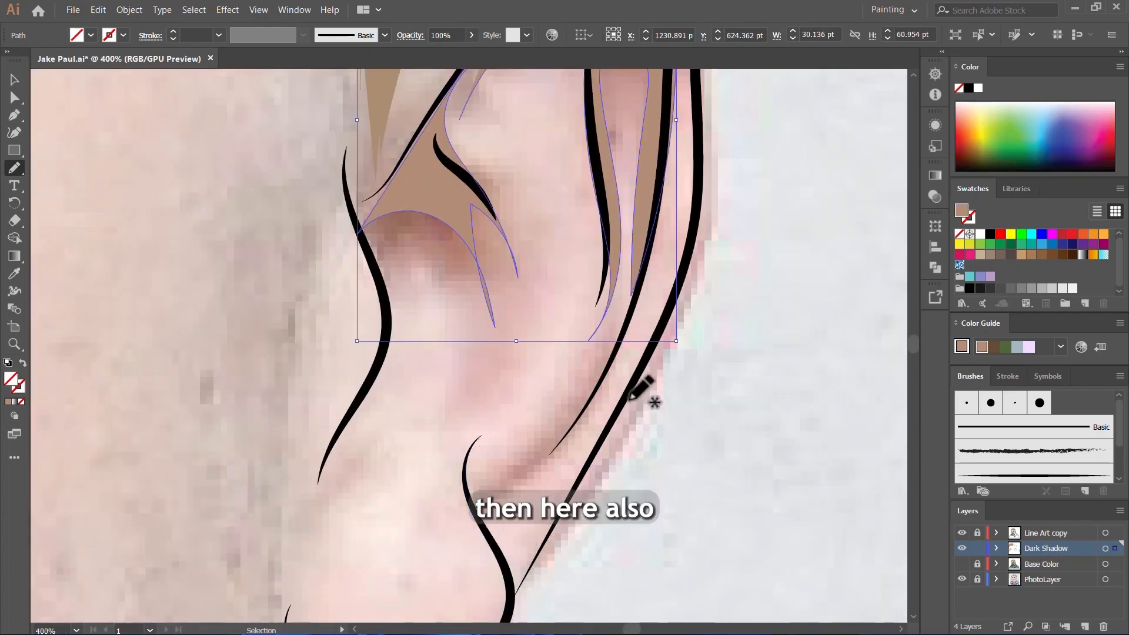
mouse_move(615, 340)
left_mouse_down()
mouse_move(511, 451)
mouse_move(471, 463)
mouse_move(467, 450)
mouse_move(477, 532)
mouse_move(502, 567)
mouse_move(511, 499)
mouse_move(575, 431)
mouse_move(615, 346)
left_mouse_up()
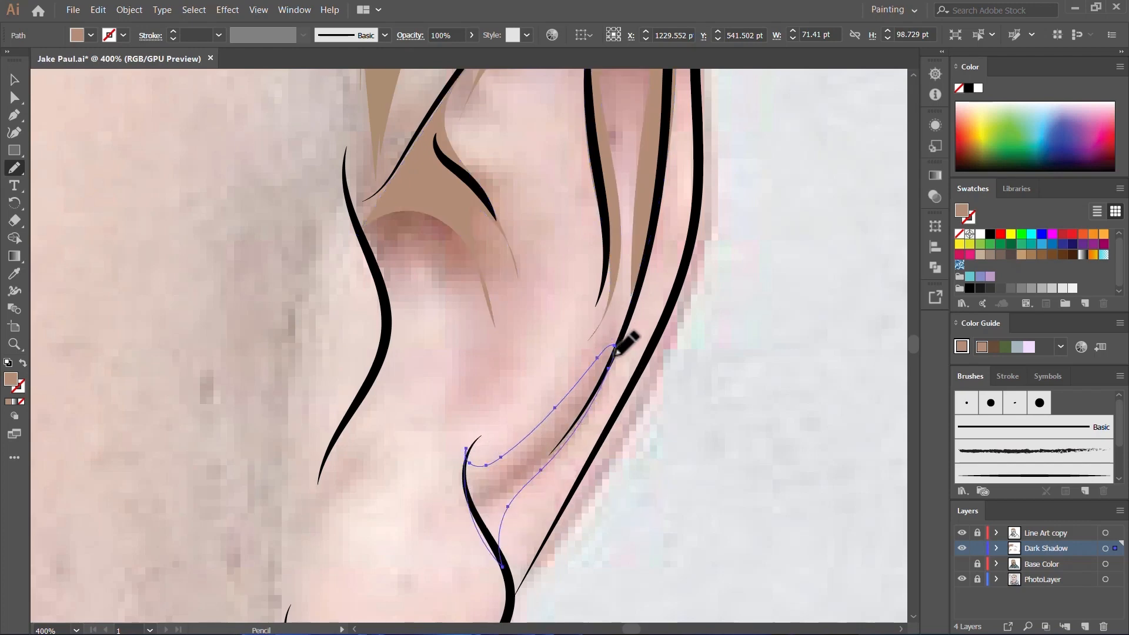
scroll(617, 343, "down", 6)
scroll(628, 322, "up", 3)
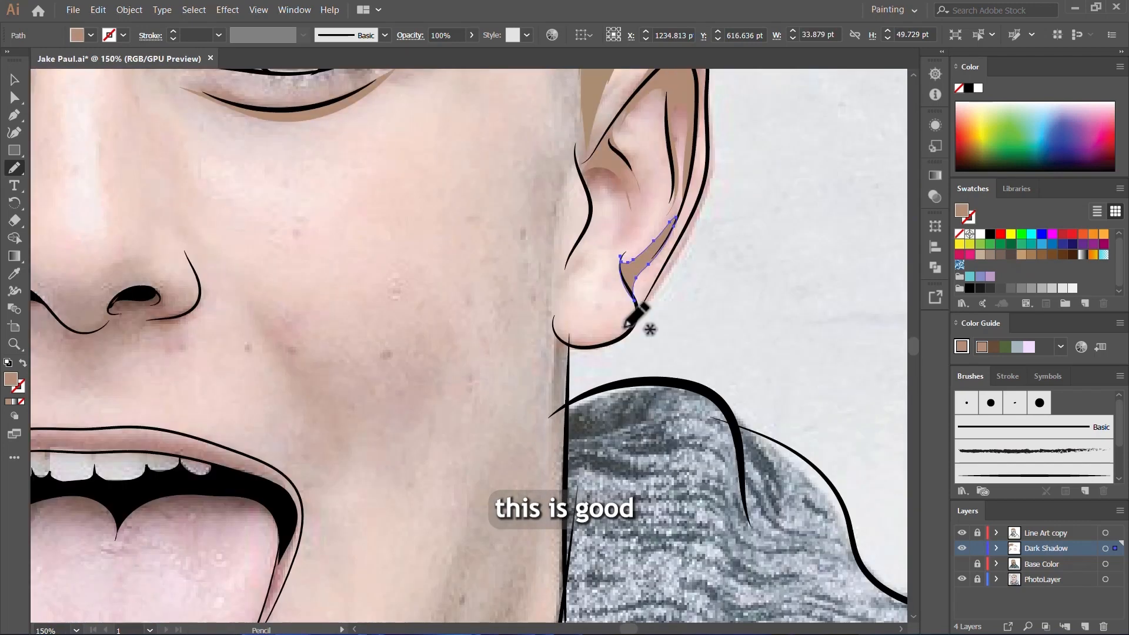
scroll(626, 323, "down", 3)
scroll(563, 251, "up", 4)
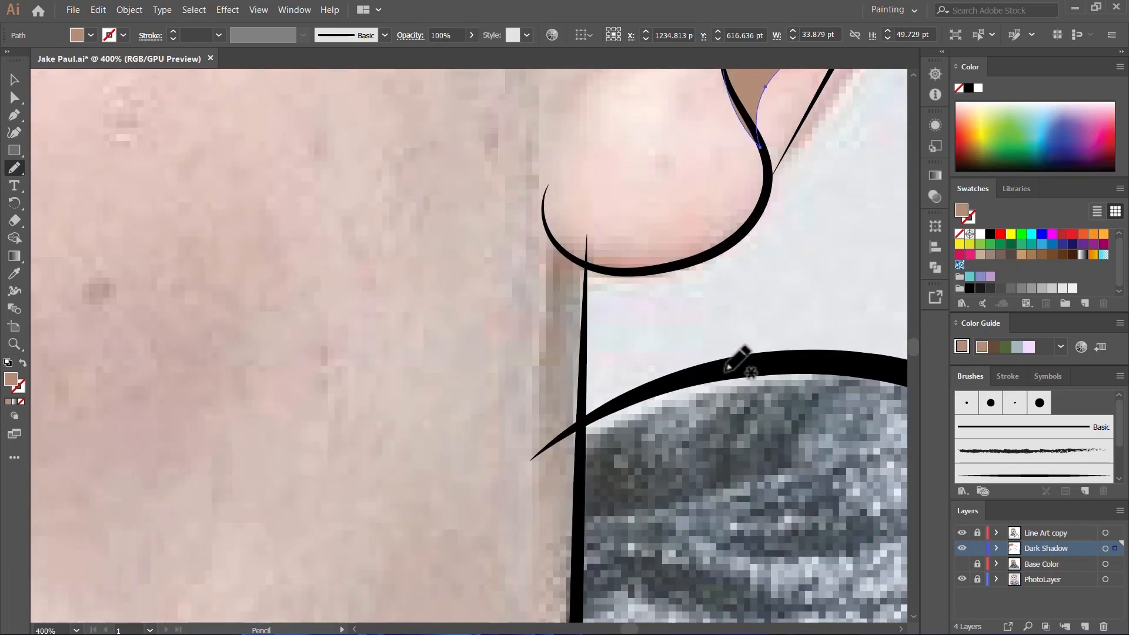
Step: Draw a shadow shape about 124 by 34 pt around both nostrils and along the underside of the nose
scroll(739, 360, "down", 6)
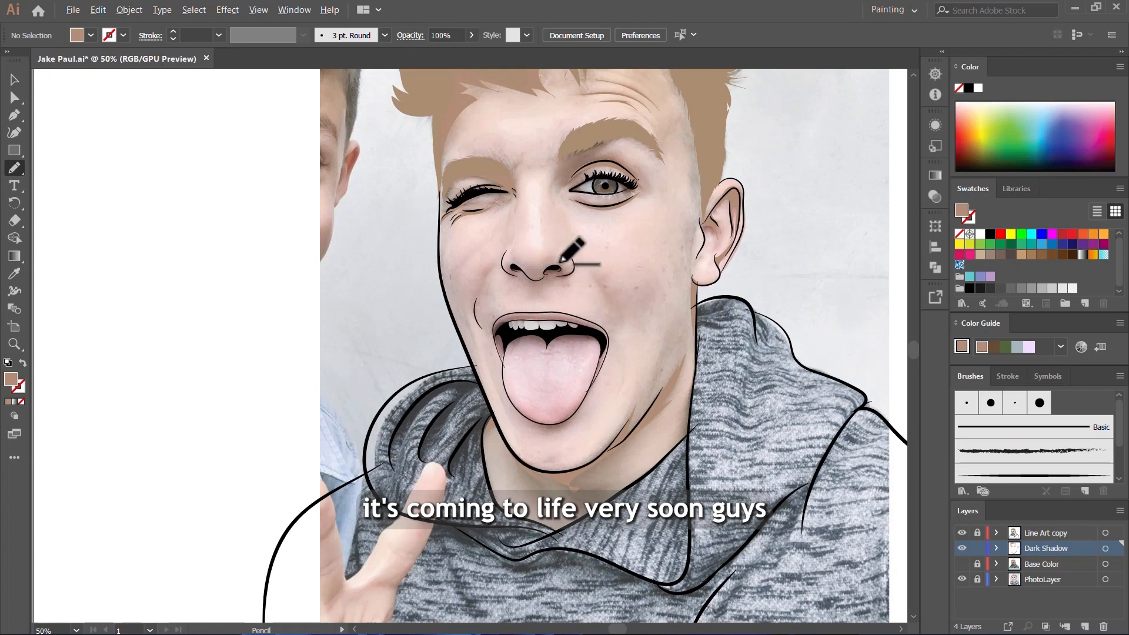
scroll(597, 281, "up", 5)
scroll(640, 314, "down", 1)
scroll(287, 239, "up", 2)
scroll(306, 282, "up", 5)
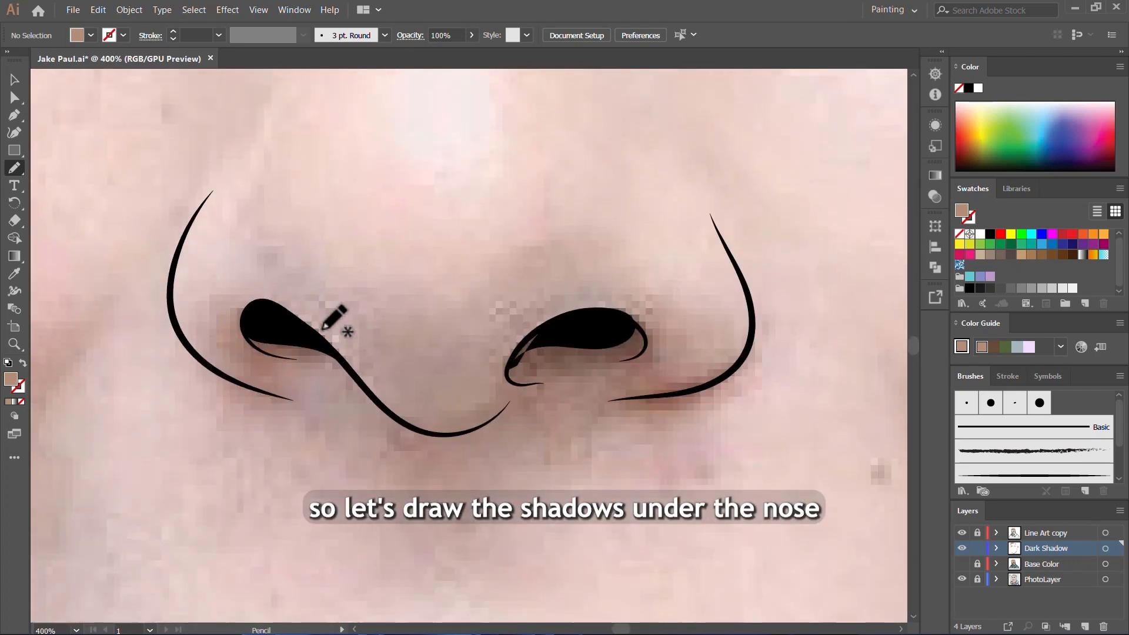
mouse_move(283, 301)
left_mouse_down()
mouse_move(208, 323)
mouse_move(241, 364)
mouse_move(200, 358)
mouse_move(260, 398)
mouse_move(314, 401)
left_mouse_up()
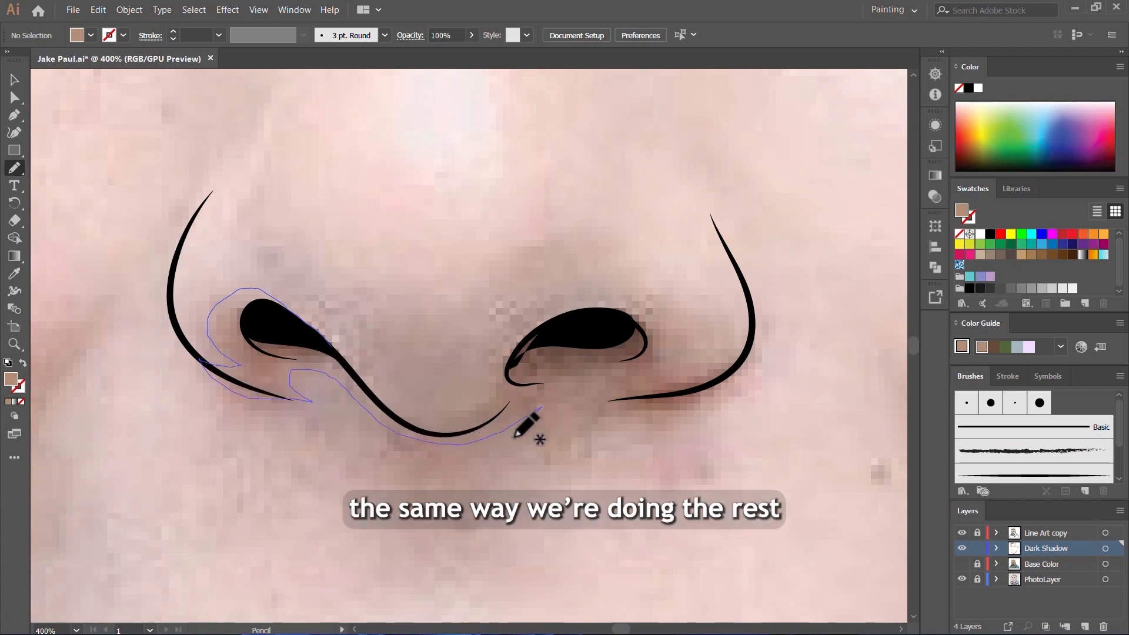
mouse_move(515, 436)
left_mouse_down()
mouse_move(546, 410)
mouse_move(599, 402)
left_mouse_up()
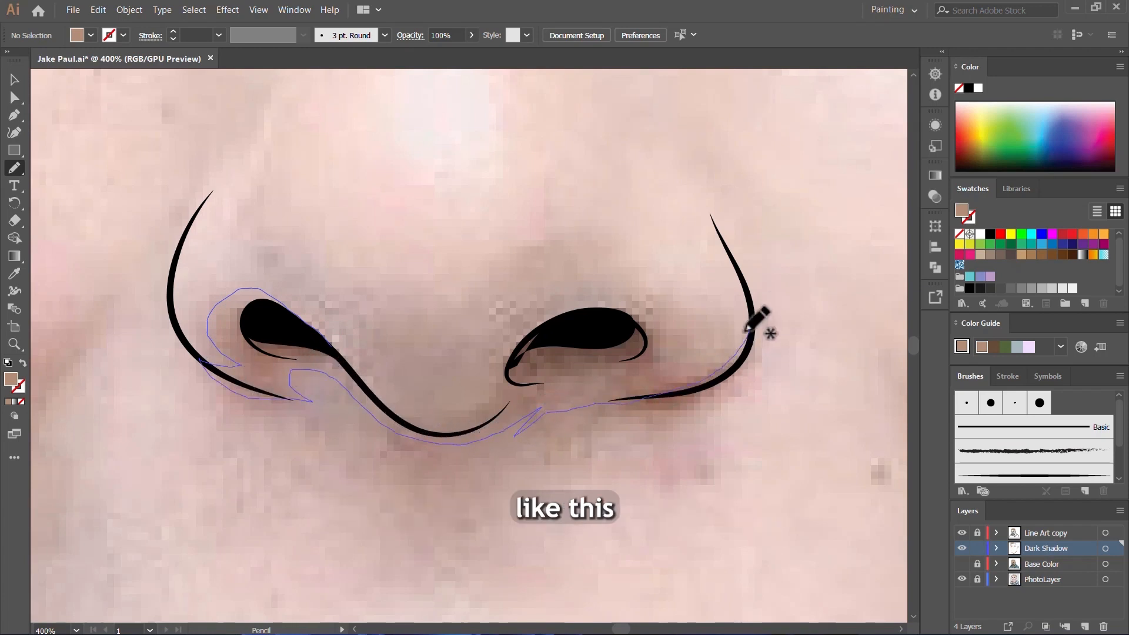
mouse_move(607, 298)
left_mouse_down()
mouse_move(543, 312)
mouse_move(503, 355)
left_mouse_up()
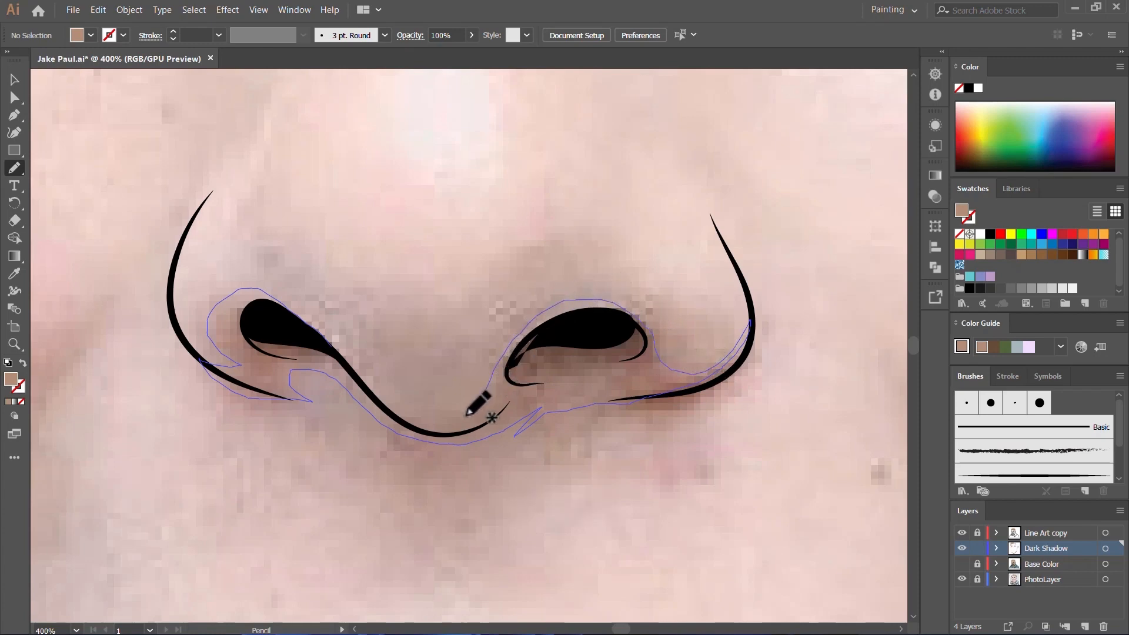
mouse_move(325, 336)
left_mouse_down()
mouse_move(252, 289)
mouse_move(239, 309)
left_mouse_up()
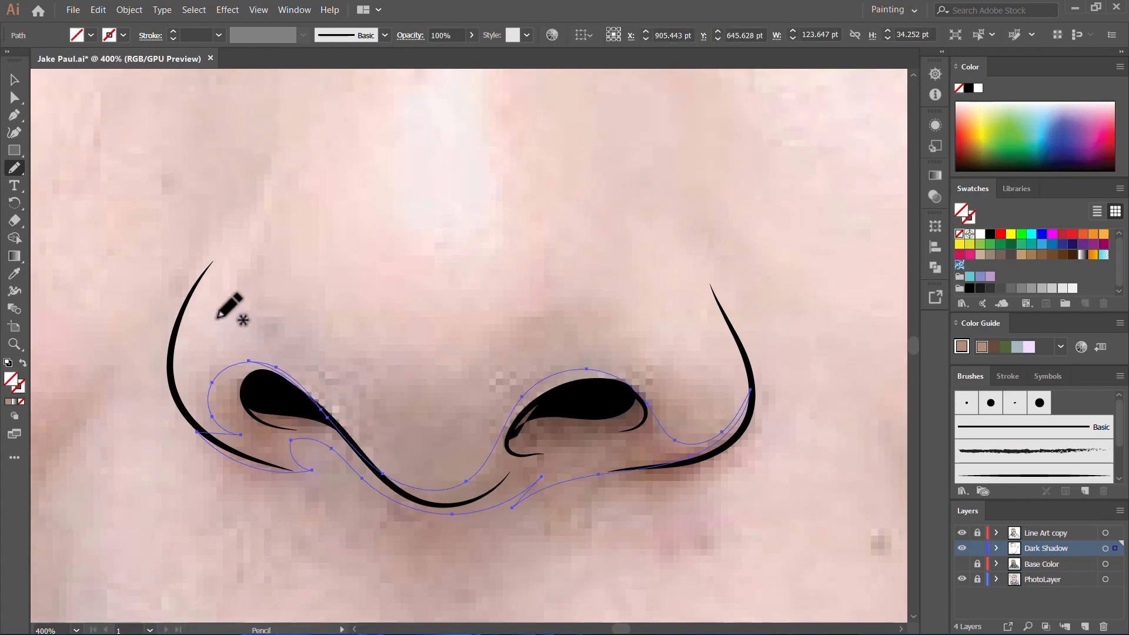
Step: Show the Base Color layer to check the shadows against the skin, and hide it again
scroll(538, 378, "down", 5)
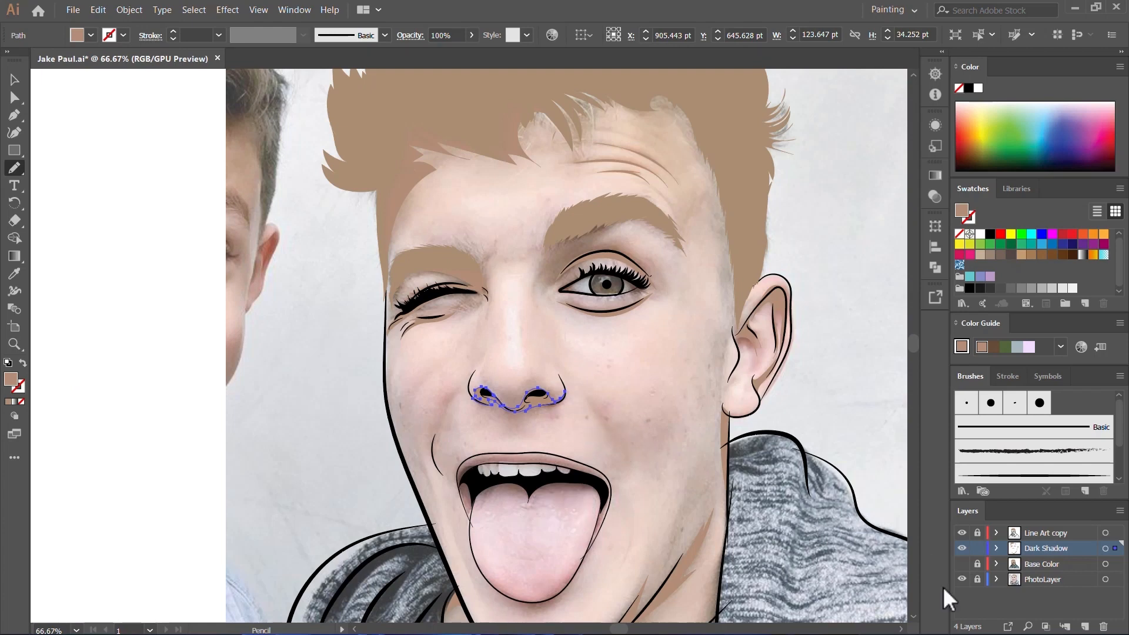
left_click(961, 564)
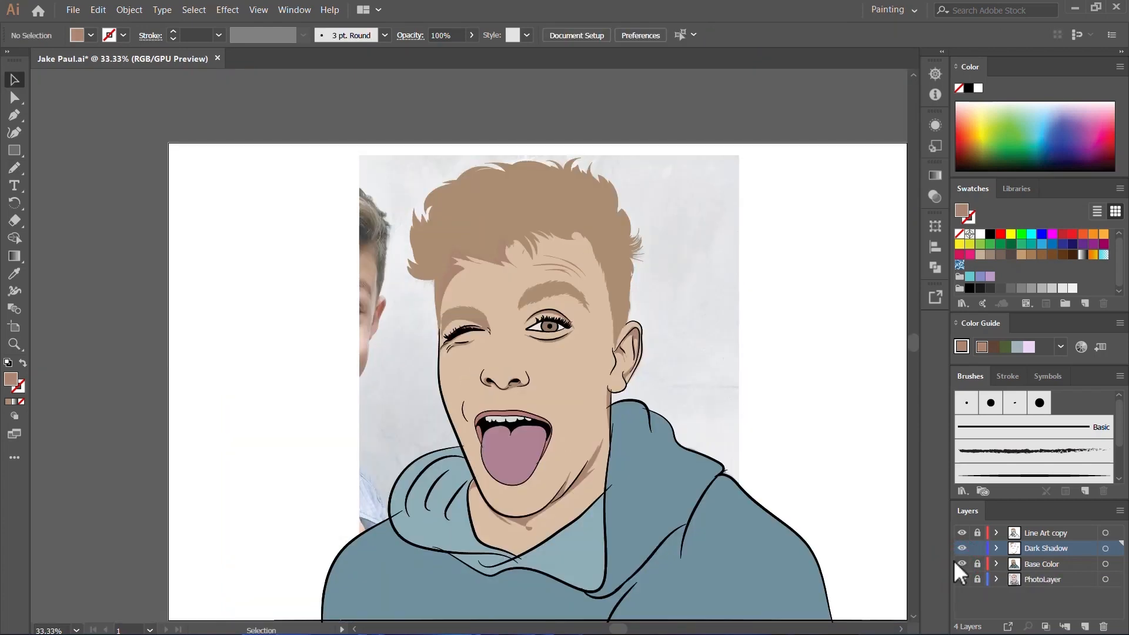
left_click(962, 564)
Step: Draw a thin curved shadow about 35 by 138 pt along the cheek crease below the winking eye
key("n")
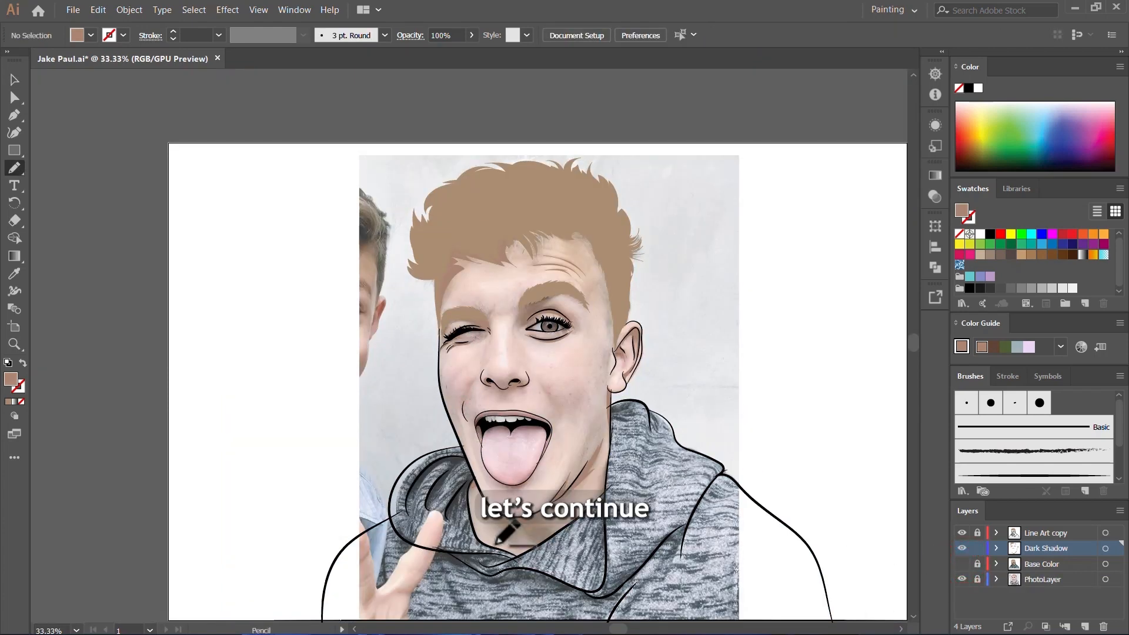
scroll(497, 541, "up", 6)
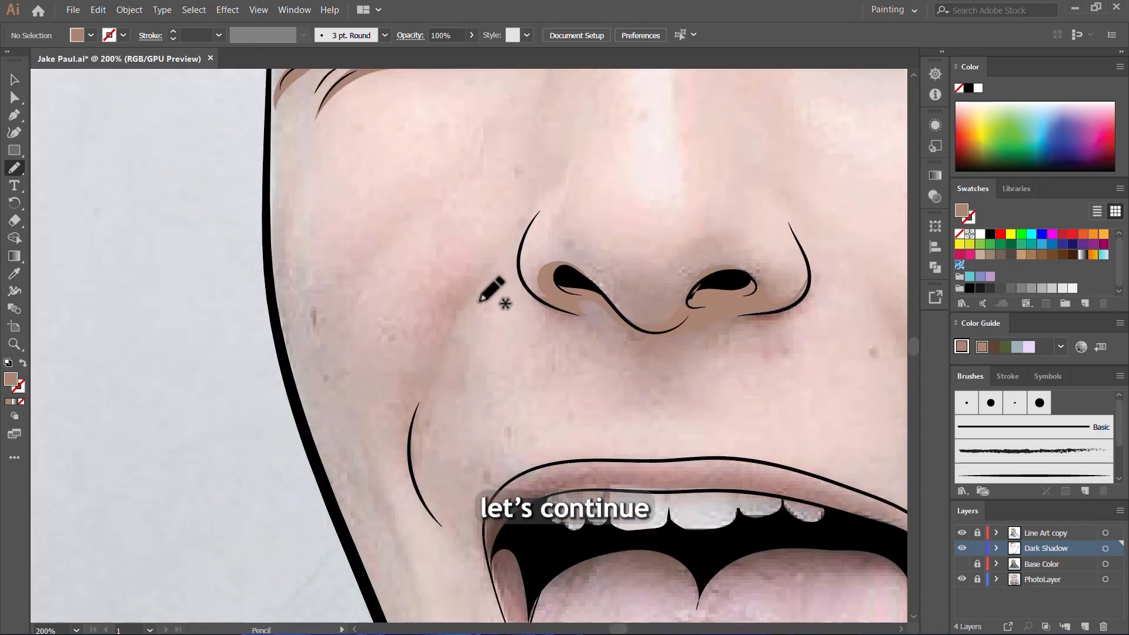
mouse_move(428, 361)
left_mouse_down()
mouse_move(409, 417)
mouse_move(414, 489)
mouse_move(445, 537)
left_mouse_up()
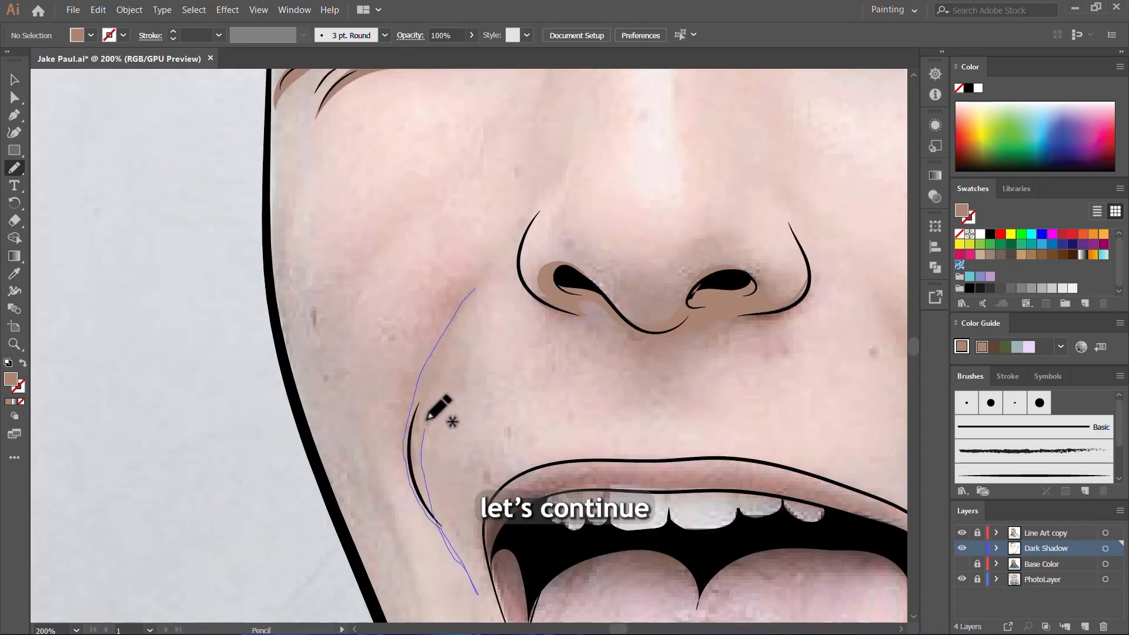
left_click_drag(472, 301, 474, 289)
scroll(465, 303, "up", 2)
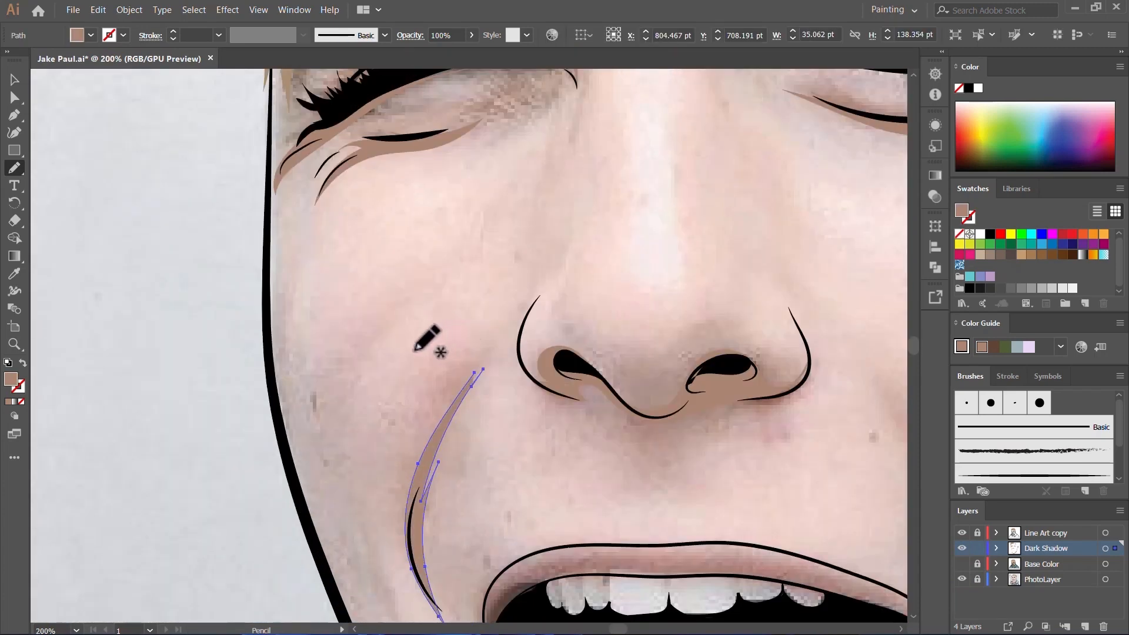
Step: Draw a thin smile-line shadow about 46 by 94 pt on the cheek below the open eye
scroll(415, 350, "down", 3)
scroll(623, 375, "up", 3)
mouse_move(436, 334)
left_mouse_down()
mouse_move(517, 473)
mouse_move(495, 387)
mouse_move(414, 290)
left_mouse_up()
scroll(492, 403, "up", 2)
scroll(503, 403, "down", 3)
Step: Draw a hairline shadow about 315 by 382 pt beneath the hair, curving from the forehead down the temple to the ear
scroll(530, 402, "up", 3)
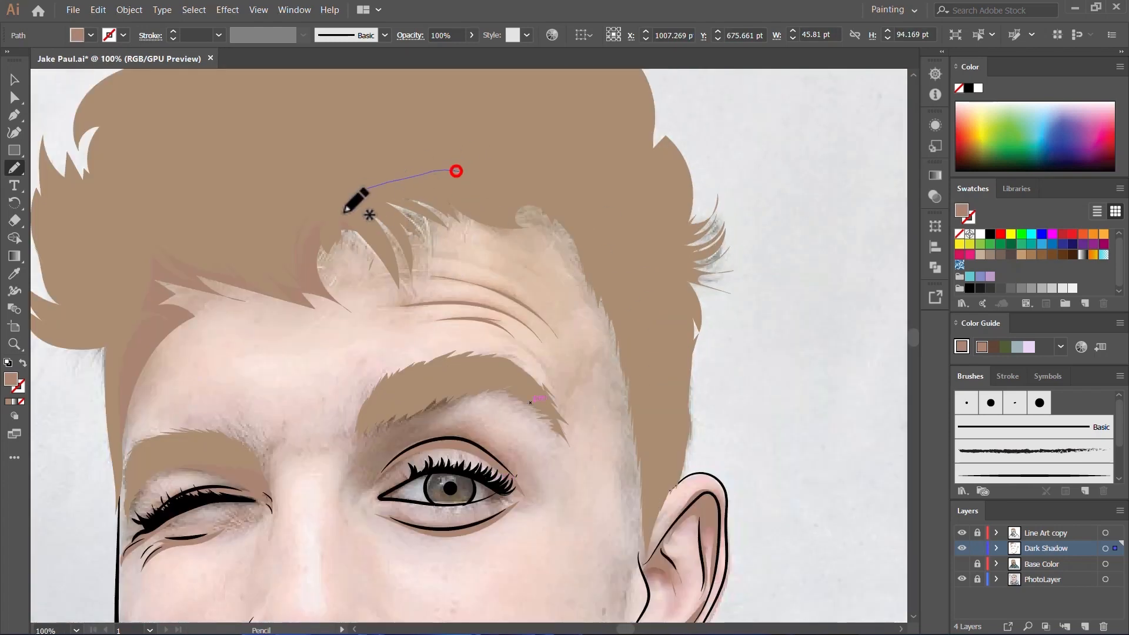
mouse_move(346, 211)
left_mouse_down()
mouse_move(502, 209)
mouse_move(585, 264)
mouse_move(614, 347)
mouse_move(626, 449)
left_mouse_up()
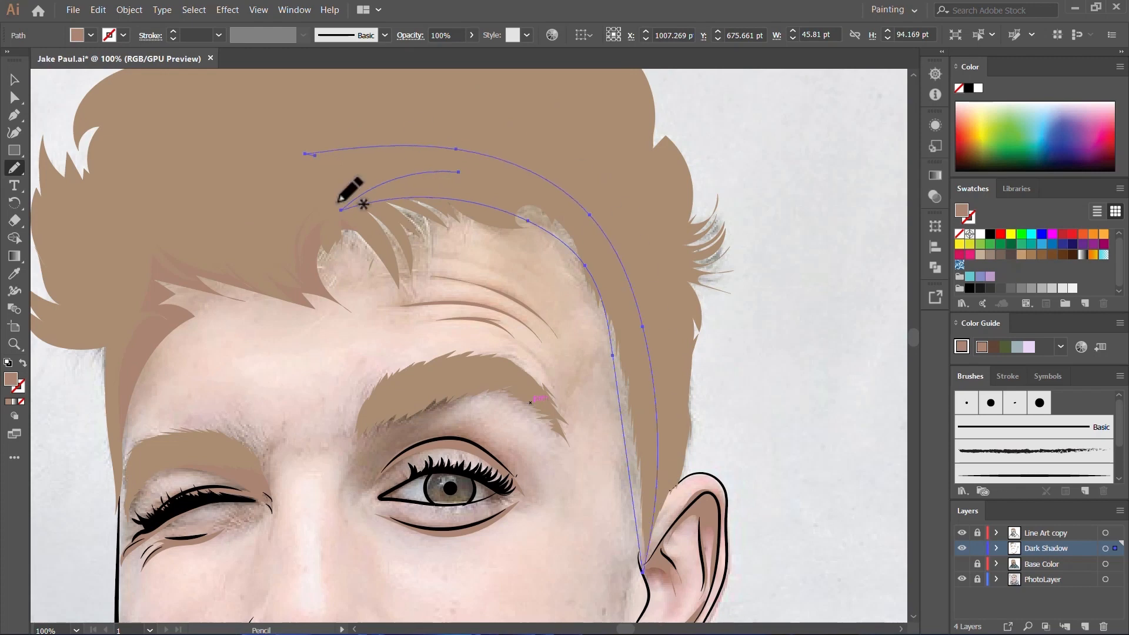
scroll(629, 328, "down", 5)
scroll(670, 347, "down", 2)
Step: Draw a branching neck shadow about 189 by 137 pt under the chin, with its spikes running down towards the hoodie collar
scroll(705, 305, "up", 8)
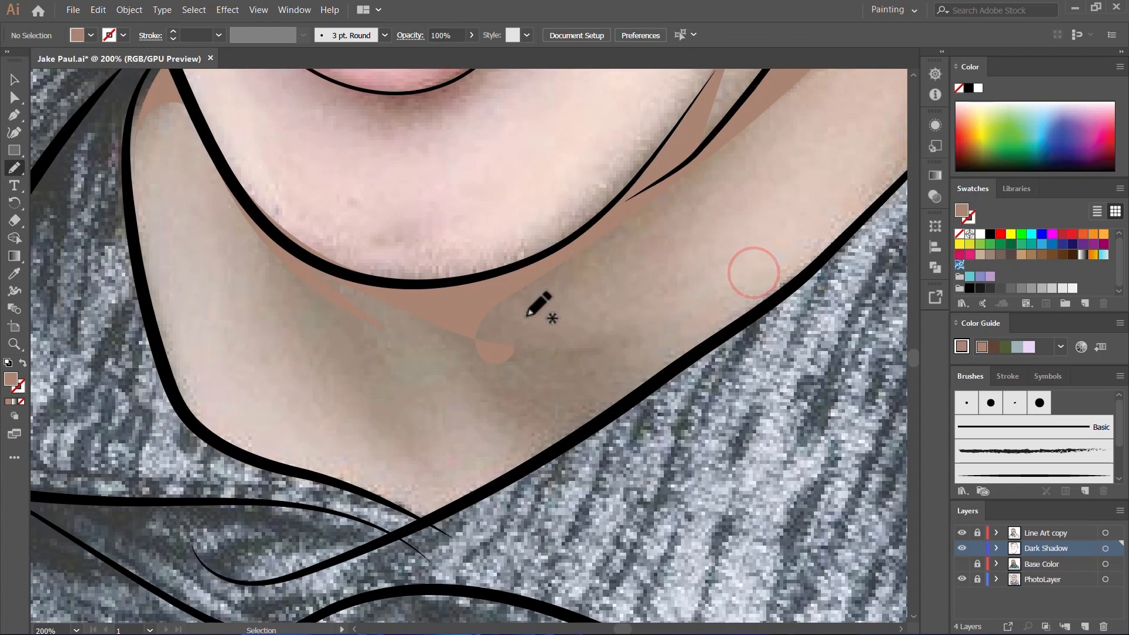
mouse_move(625, 208)
left_mouse_down()
mouse_move(543, 269)
mouse_move(533, 346)
mouse_move(608, 352)
mouse_move(580, 433)
left_mouse_up()
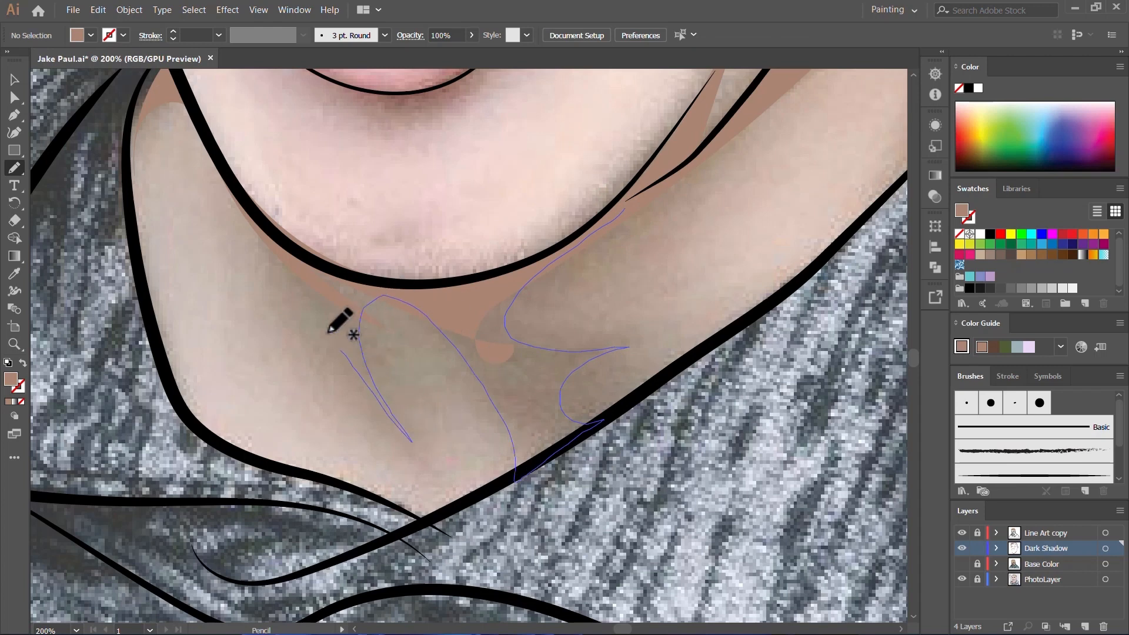
left_click_drag(661, 182, 661, 179)
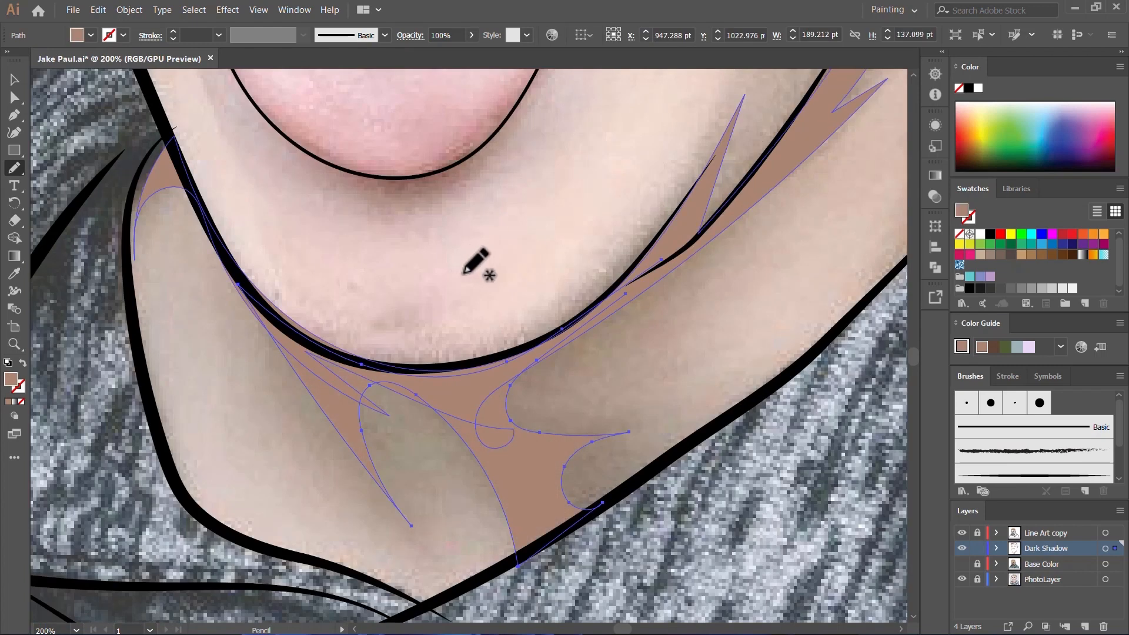
Step: Draw a crescent shadow about 142 by 78 pt on the chin around the tip of the tongue and deselect it
scroll(268, 225, "up", 5)
mouse_move(297, 244)
left_mouse_down()
mouse_move(350, 270)
mouse_move(402, 273)
mouse_move(483, 239)
left_mouse_up()
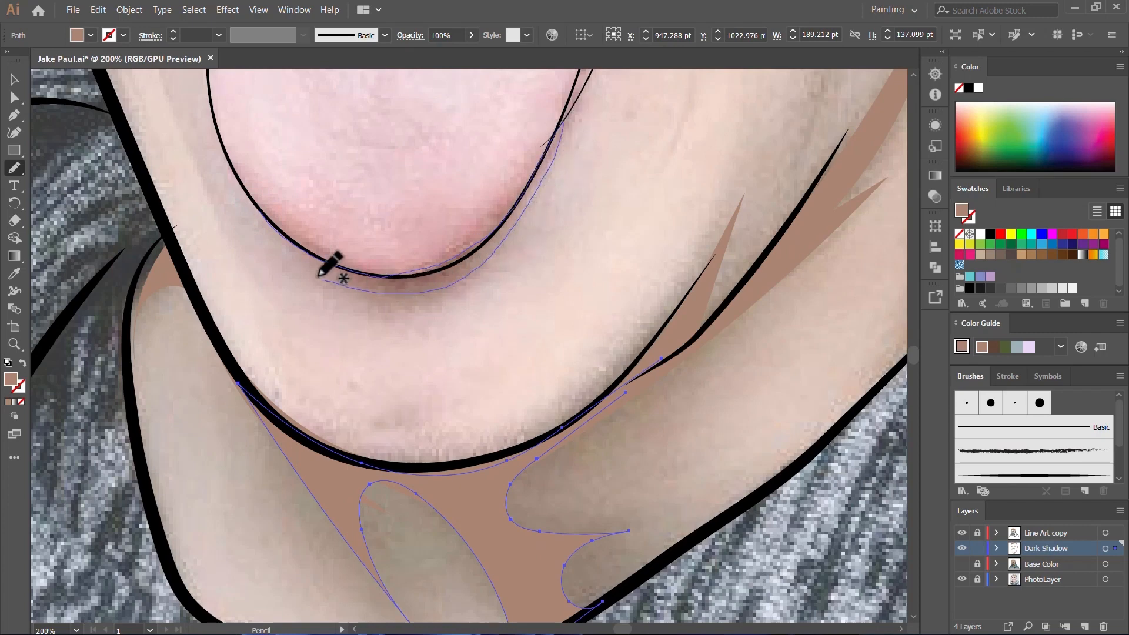
left_click_drag(245, 191, 247, 193)
scroll(249, 220, "up", 5)
key("v")
left_click(437, 302)
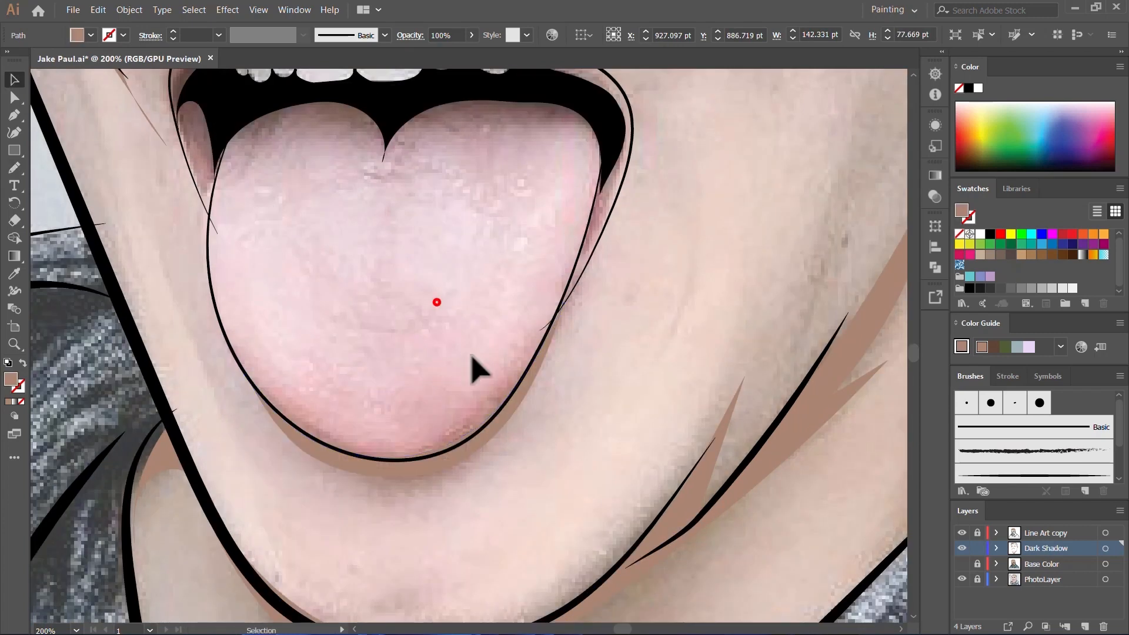
Step: Draw a dark skin shadow about 131 by 93 pt between the closed eye and its eyebrow, wrapping the outer corner, and deselect it
scroll(506, 410, "down", 5)
scroll(429, 297, "up", 10)
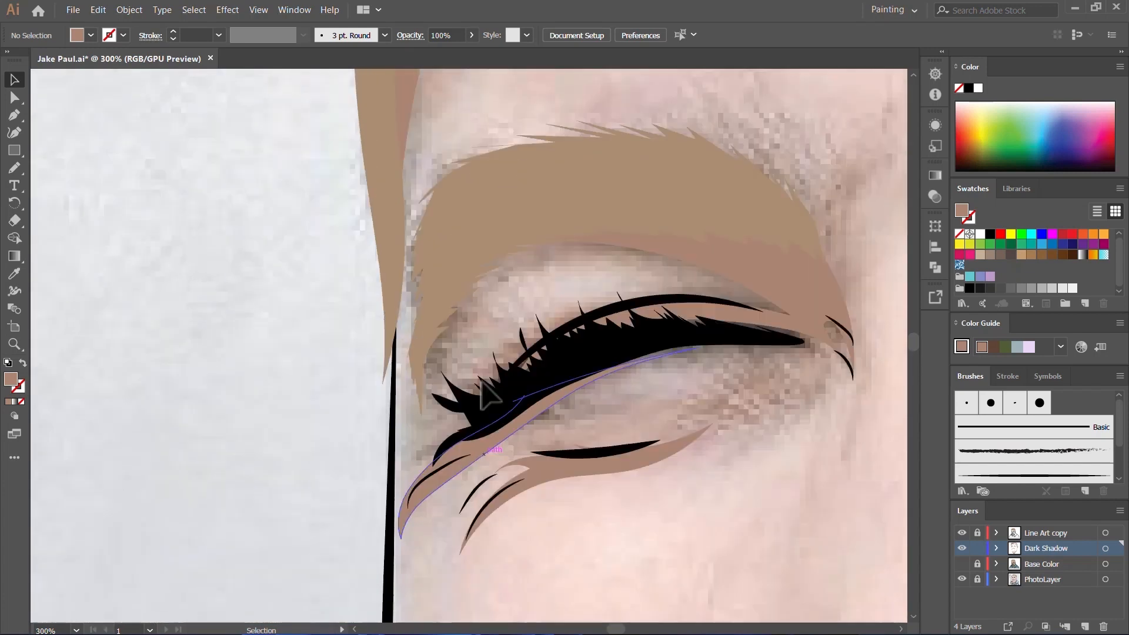
key("n")
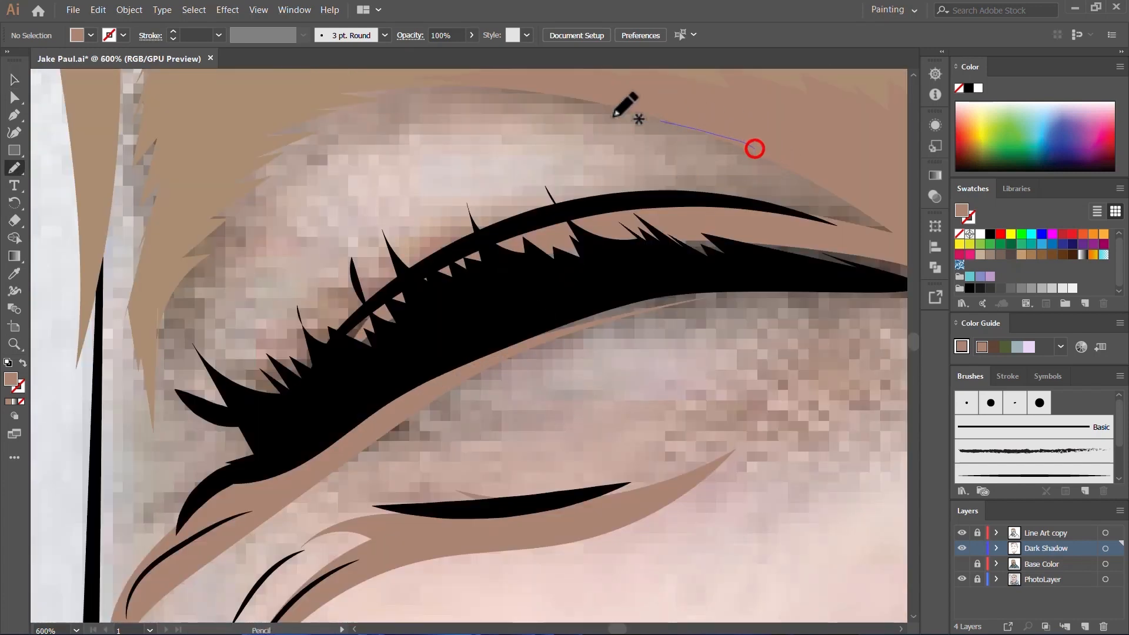
mouse_move(613, 117)
left_mouse_down()
mouse_move(393, 152)
mouse_move(271, 239)
mouse_move(335, 408)
left_mouse_up()
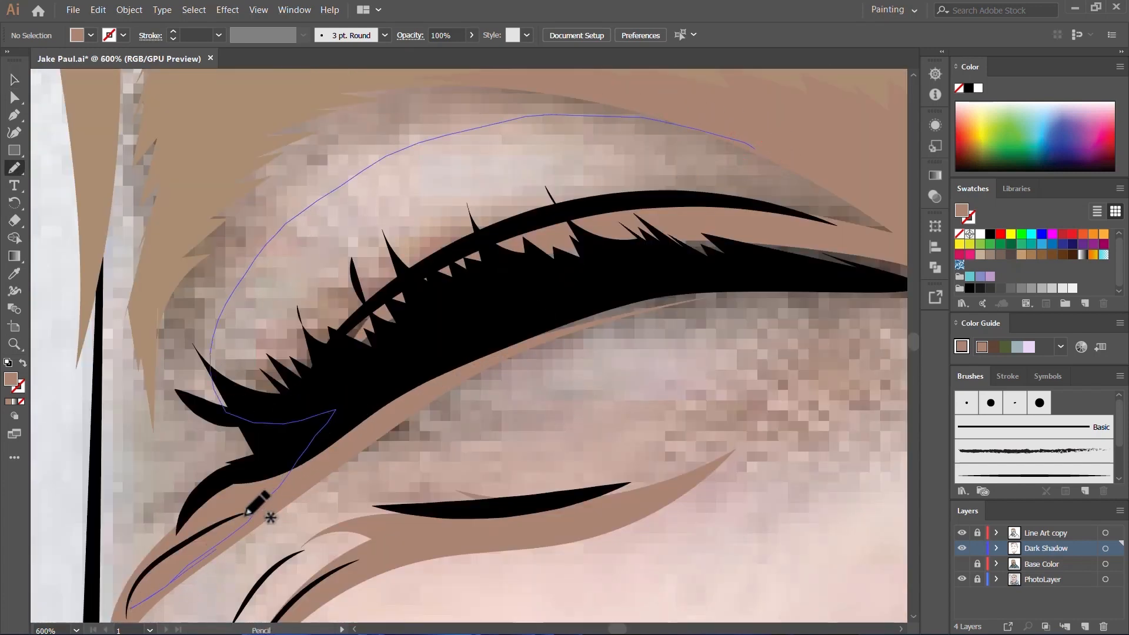
left_click_drag(226, 67, 227, 67)
scroll(299, 352, "down", 2)
scroll(326, 317, "up", 2)
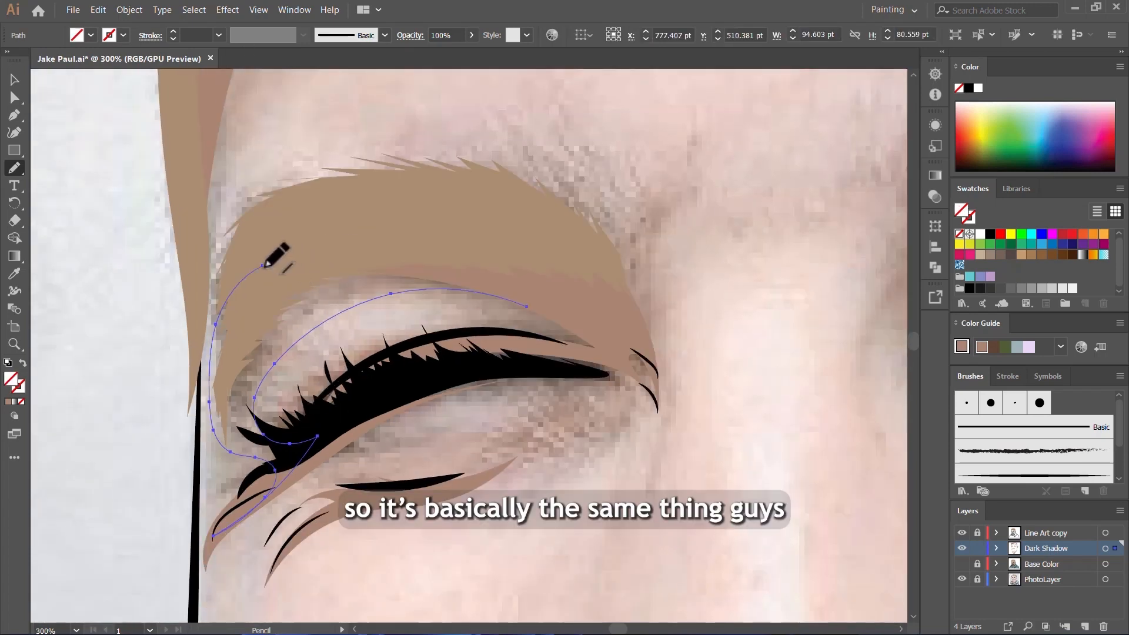
mouse_move(371, 225)
left_mouse_down()
mouse_move(499, 232)
mouse_move(613, 301)
mouse_move(650, 360)
left_mouse_up()
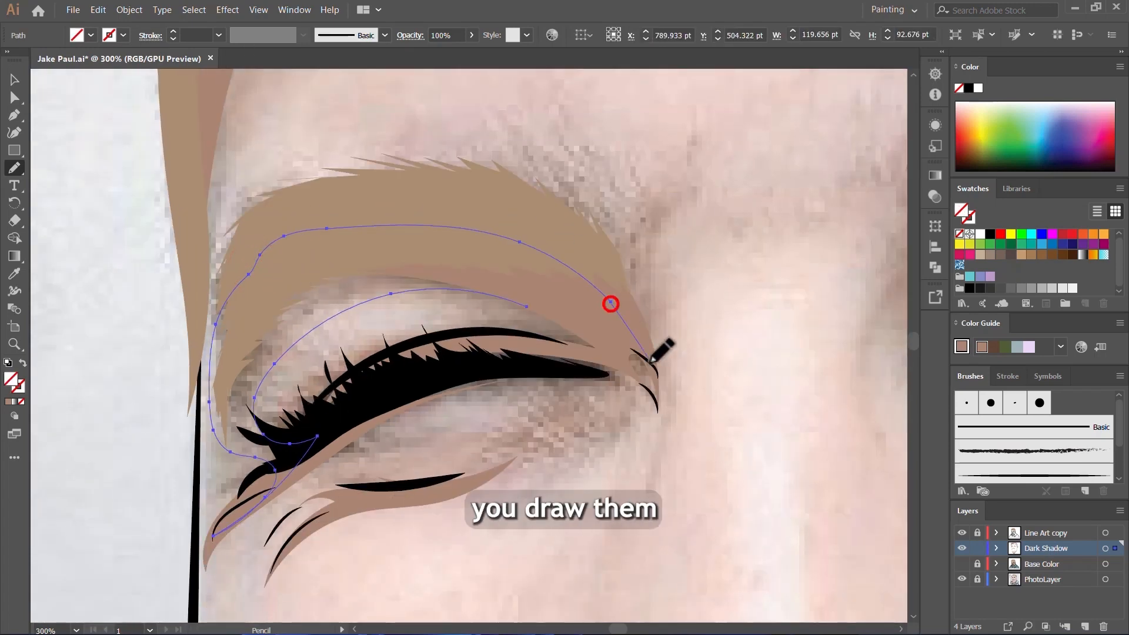
left_click_drag(538, 300, 502, 300)
scroll(516, 307, "up", 1)
key("comma")
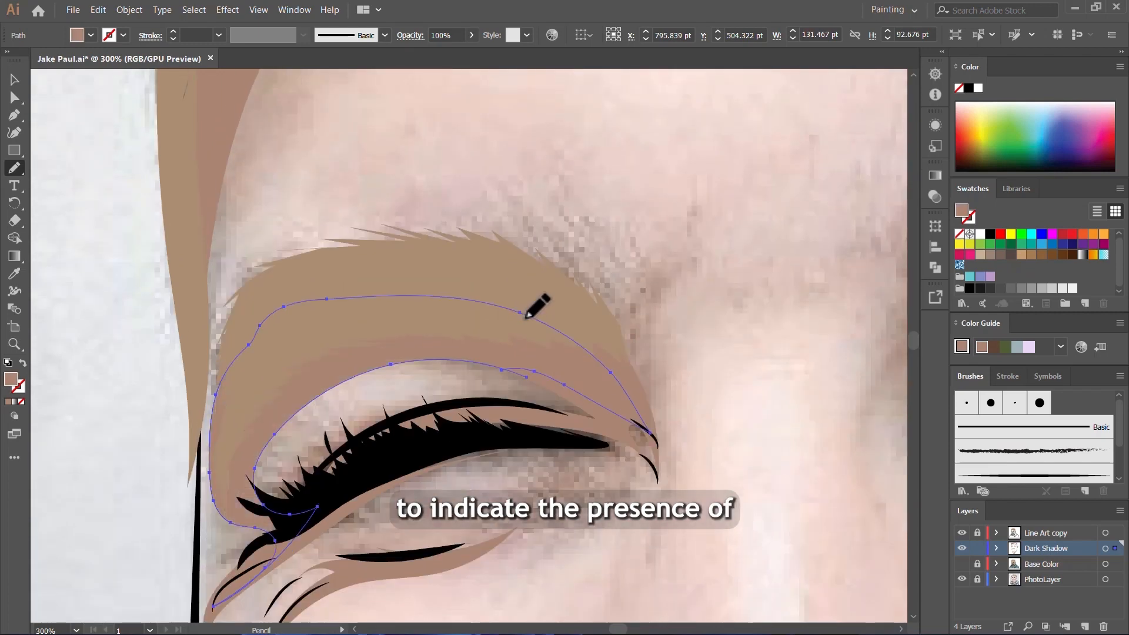
key("v")
left_click(705, 267)
Step: Hide the PhotoLayer and show the Base Color layer to review the shaded portrait as a whole
scroll(700, 259, "down", 3)
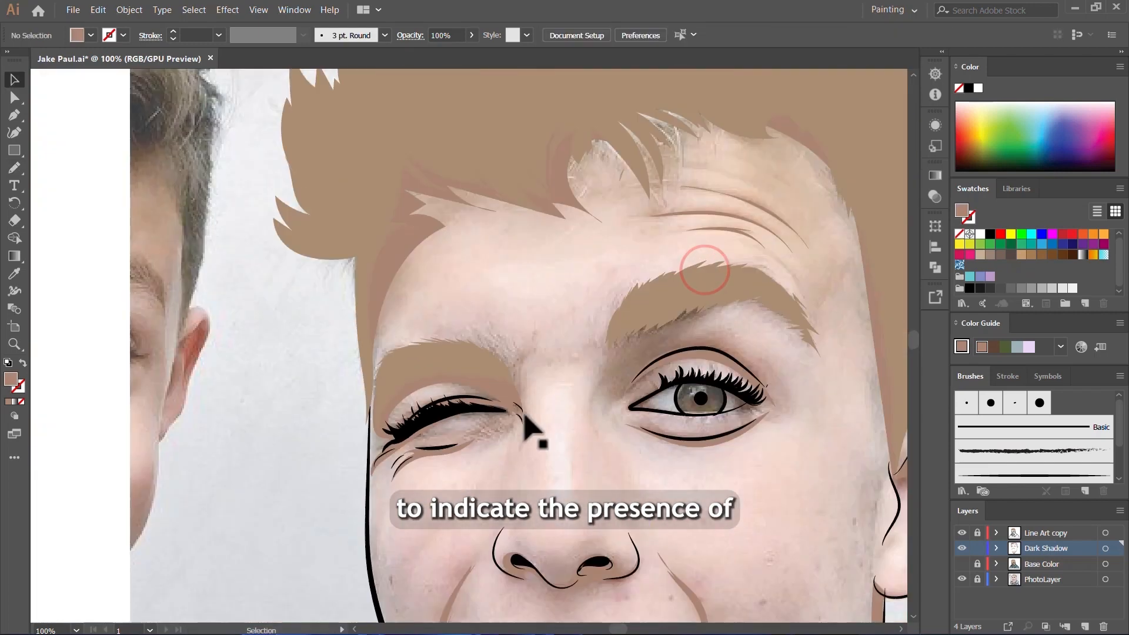
scroll(534, 395, "down", 1)
scroll(536, 382, "down", 3)
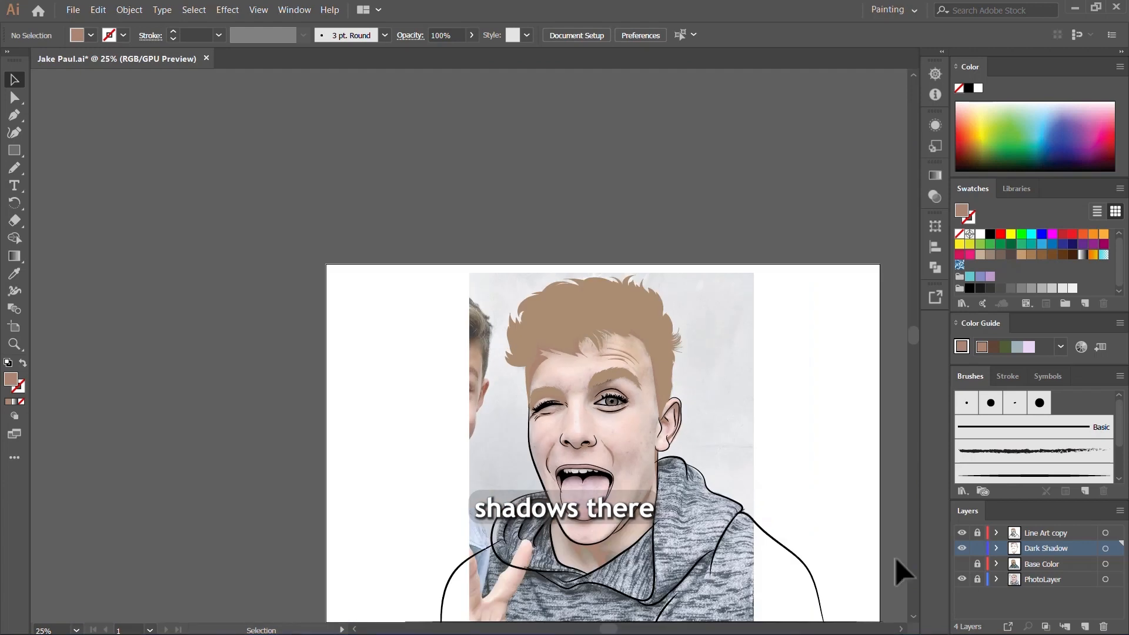
left_click(962, 579)
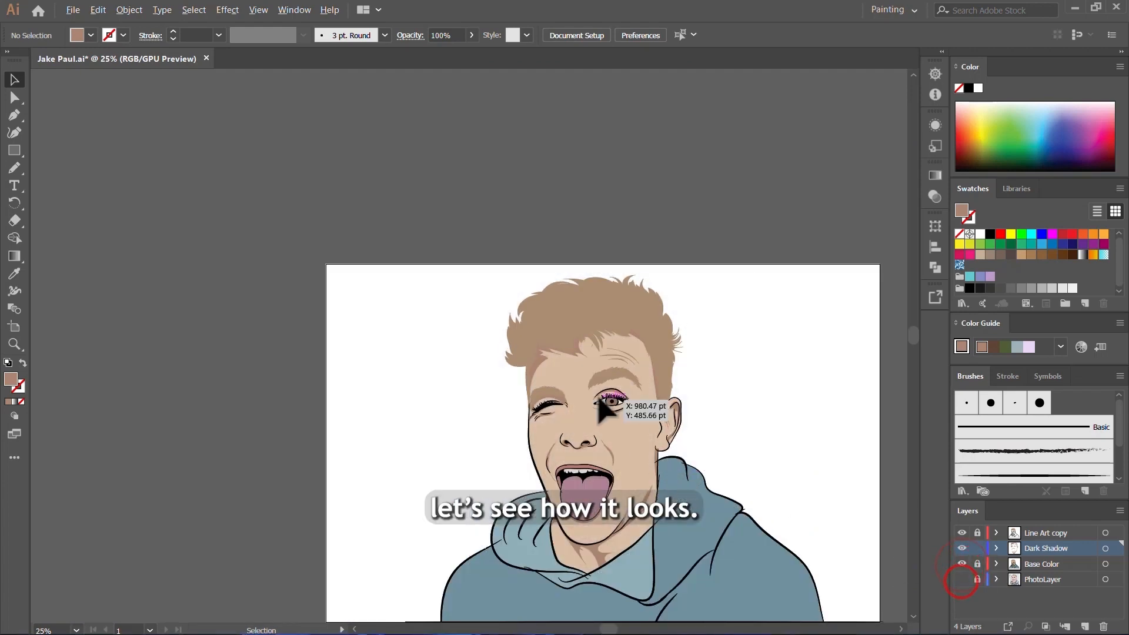
scroll(646, 412, "up", 4)
scroll(557, 423, "down", 2)
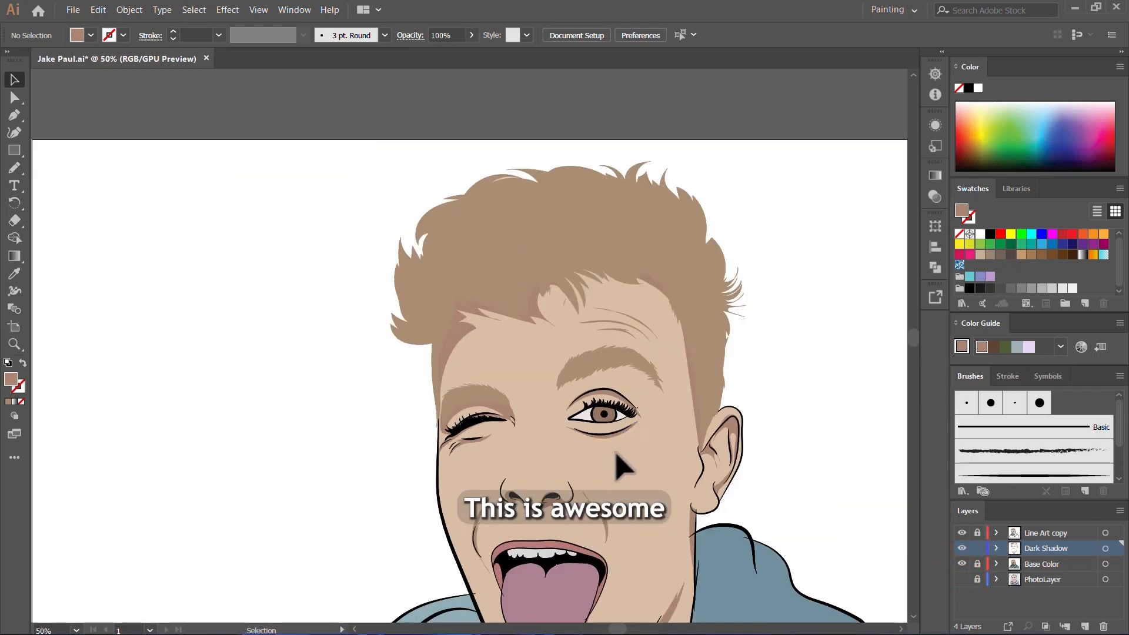
scroll(612, 446, "down", 1)
scroll(713, 506, "down", 2)
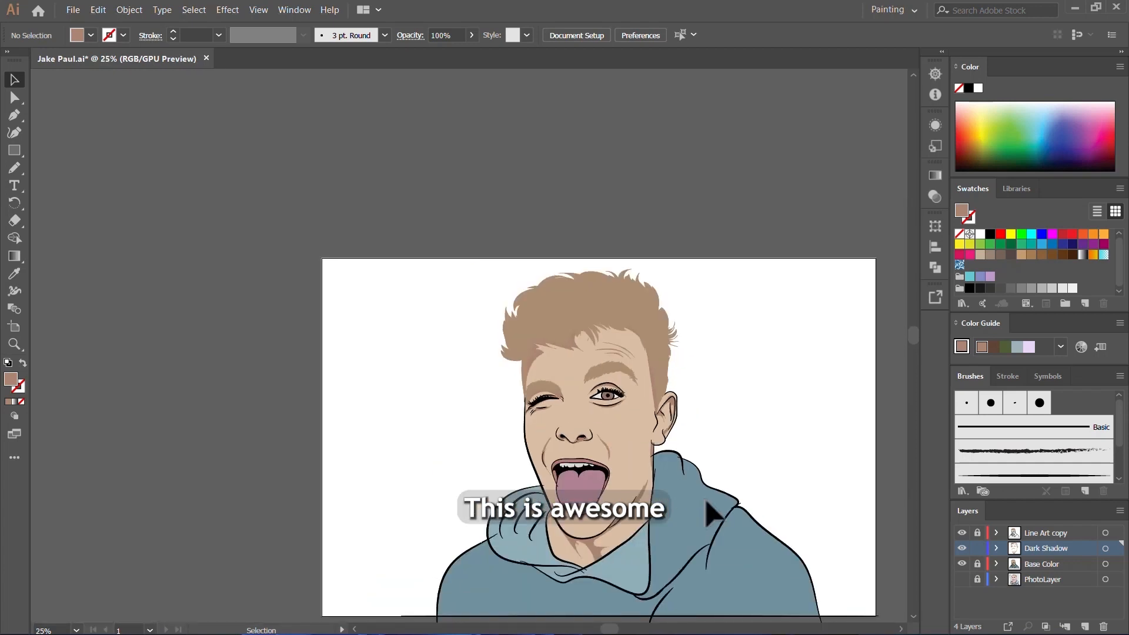
scroll(681, 476, "down", 1)
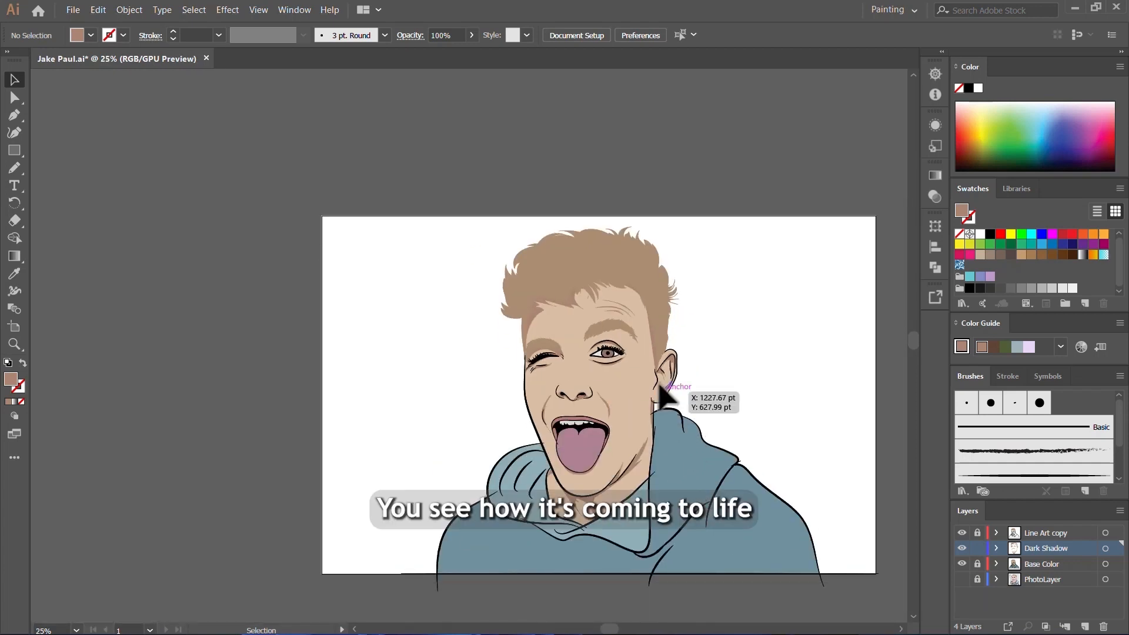
Step: Switch the Dark Shadow layer off and on to compare the portrait without and with its shadows
left_click(961, 549)
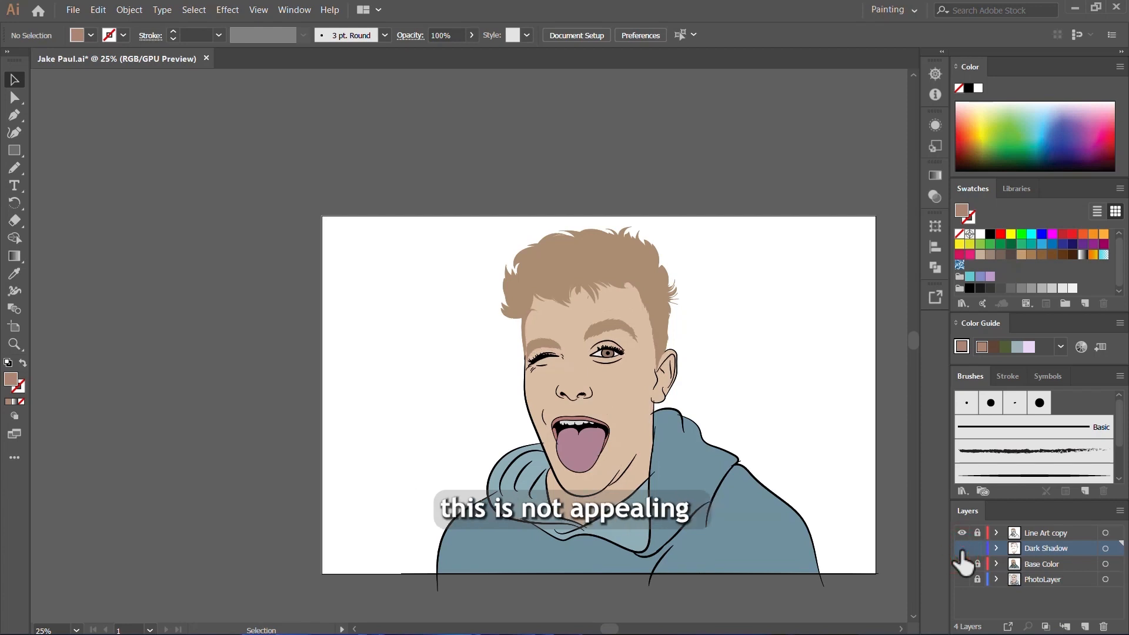
left_click(961, 549)
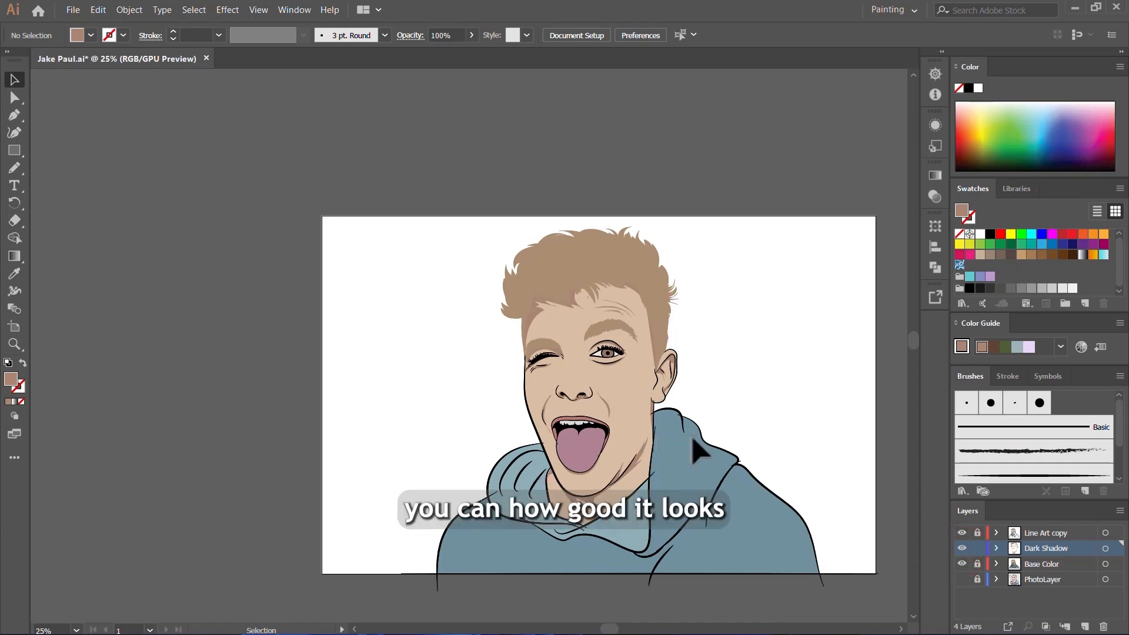
scroll(681, 513, "up", 2)
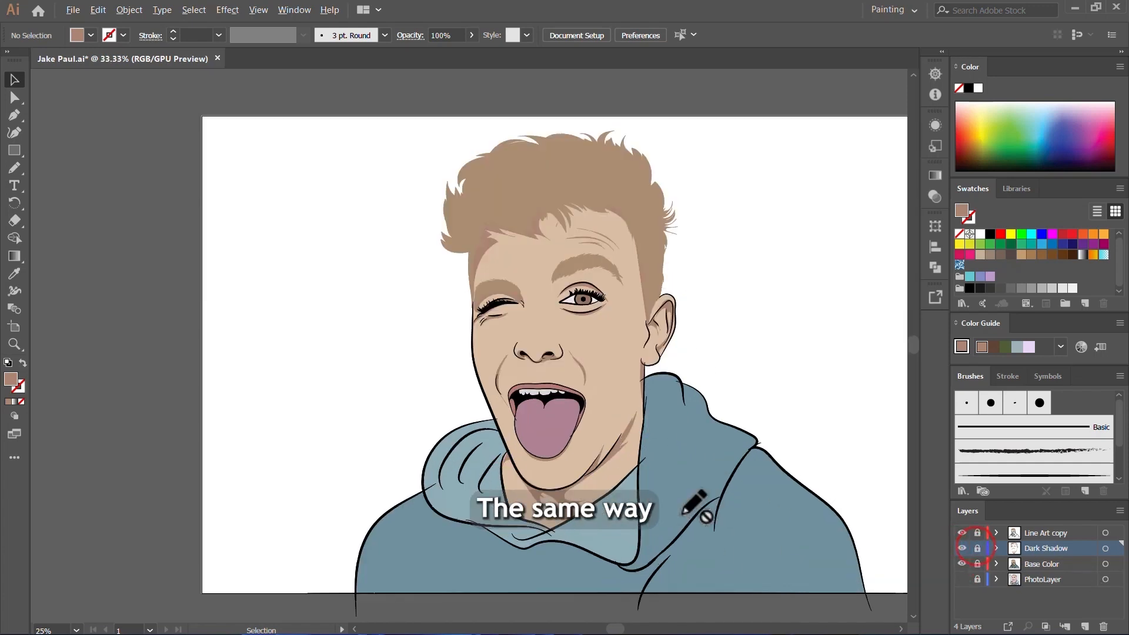
left_click(977, 549)
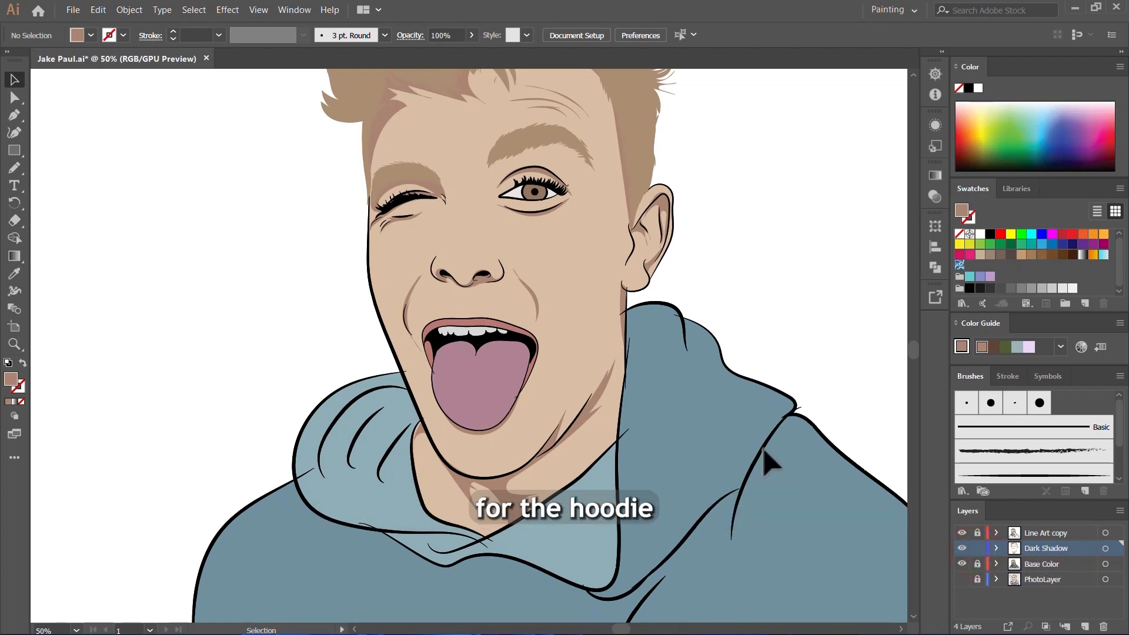
scroll(612, 403, "down", 2)
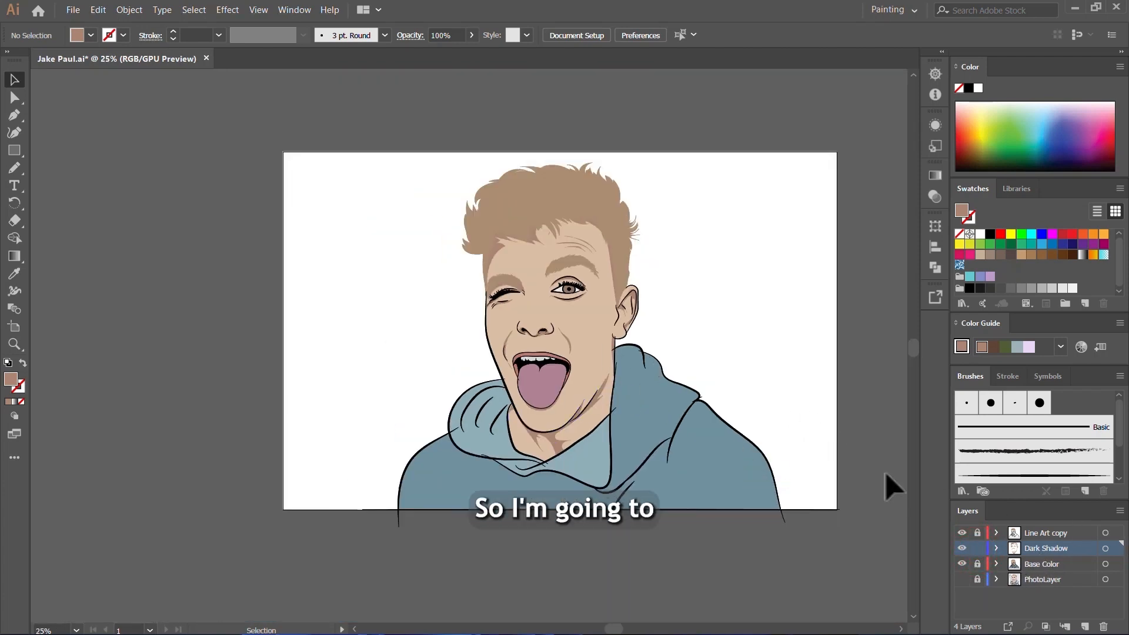
Step: Sample the hoodie's blue base color with the Eyedropper and darken the fill to 587E89
key("i")
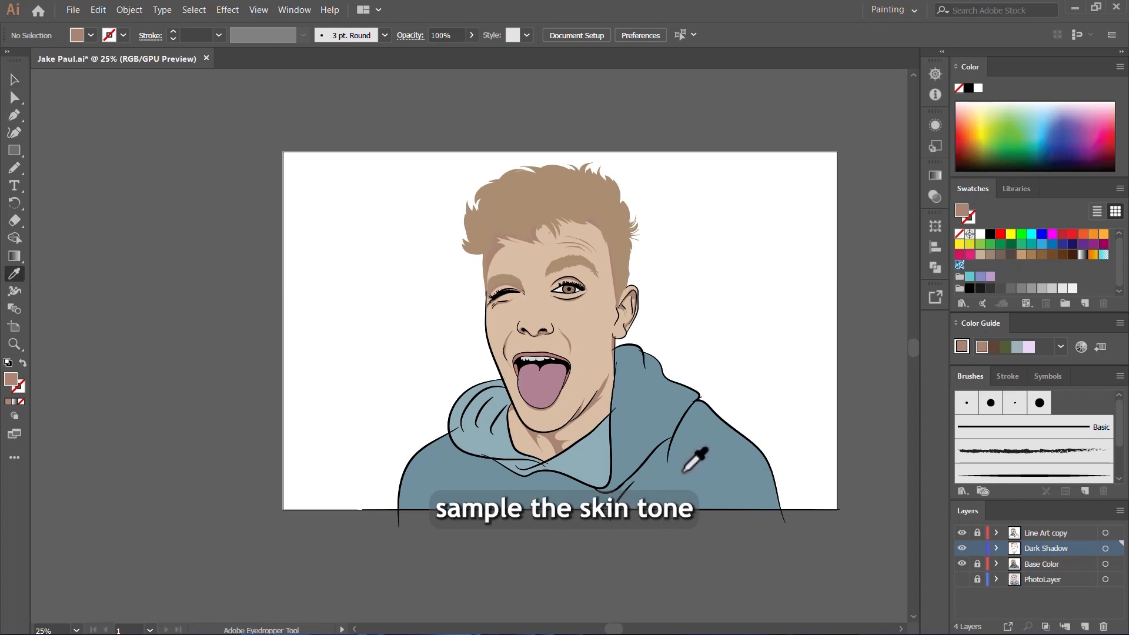
left_click(687, 465)
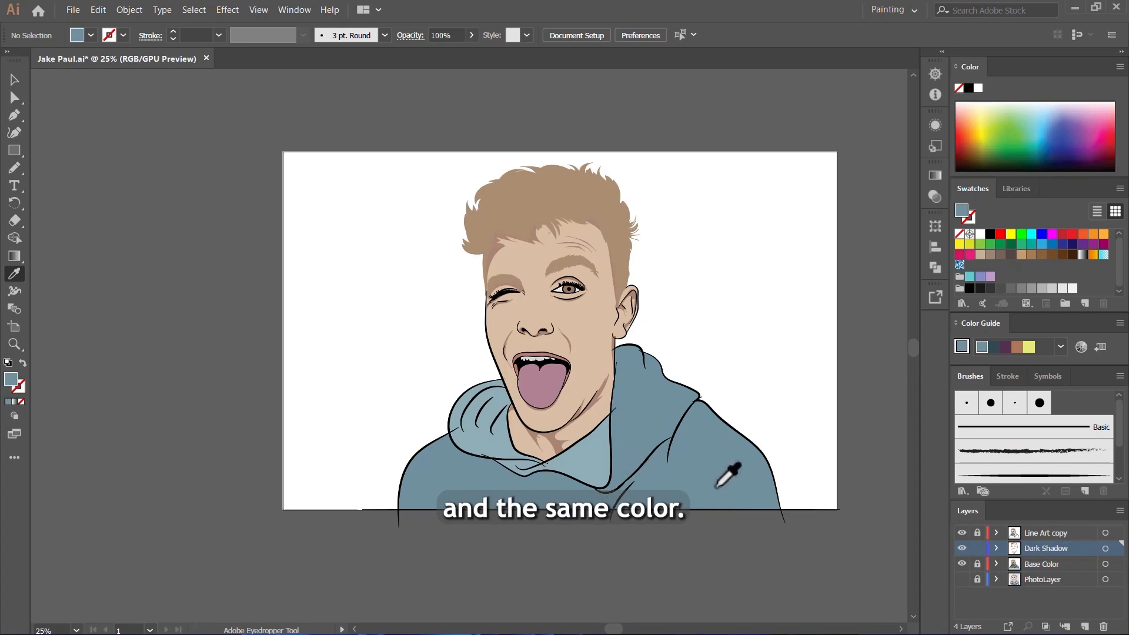
double_click(10, 379)
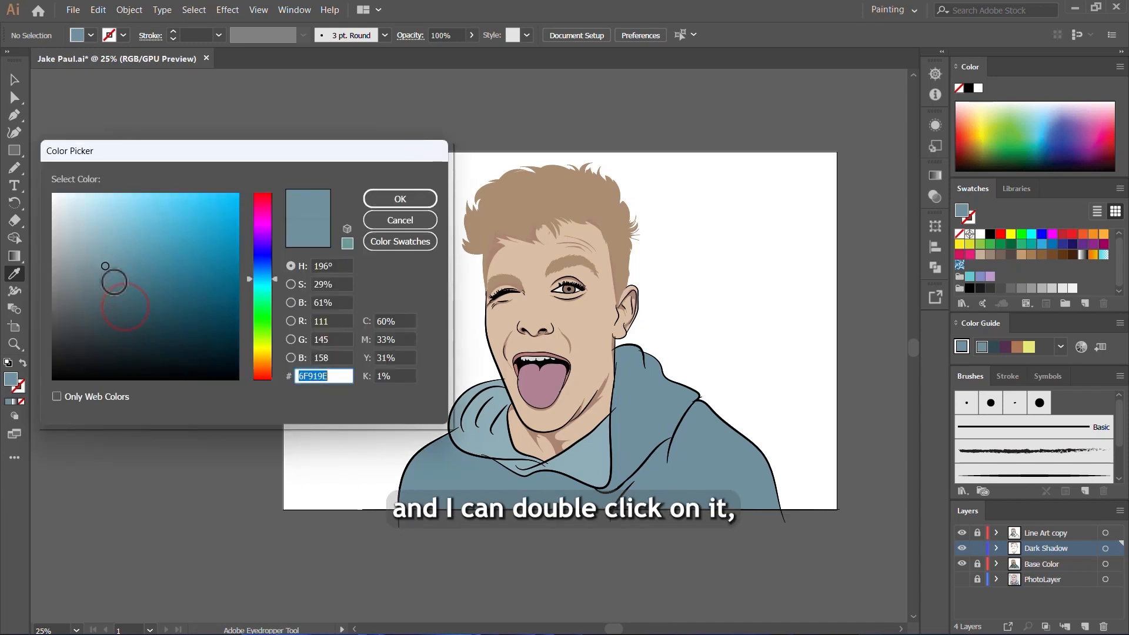
left_click_drag(105, 265, 110, 275)
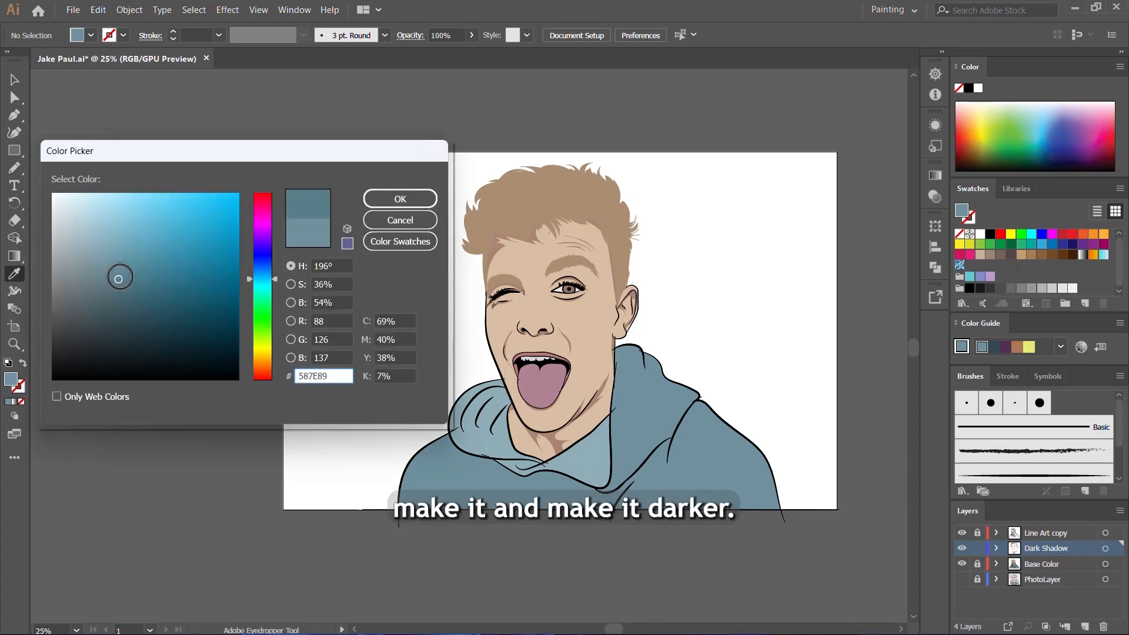
left_click(381, 200)
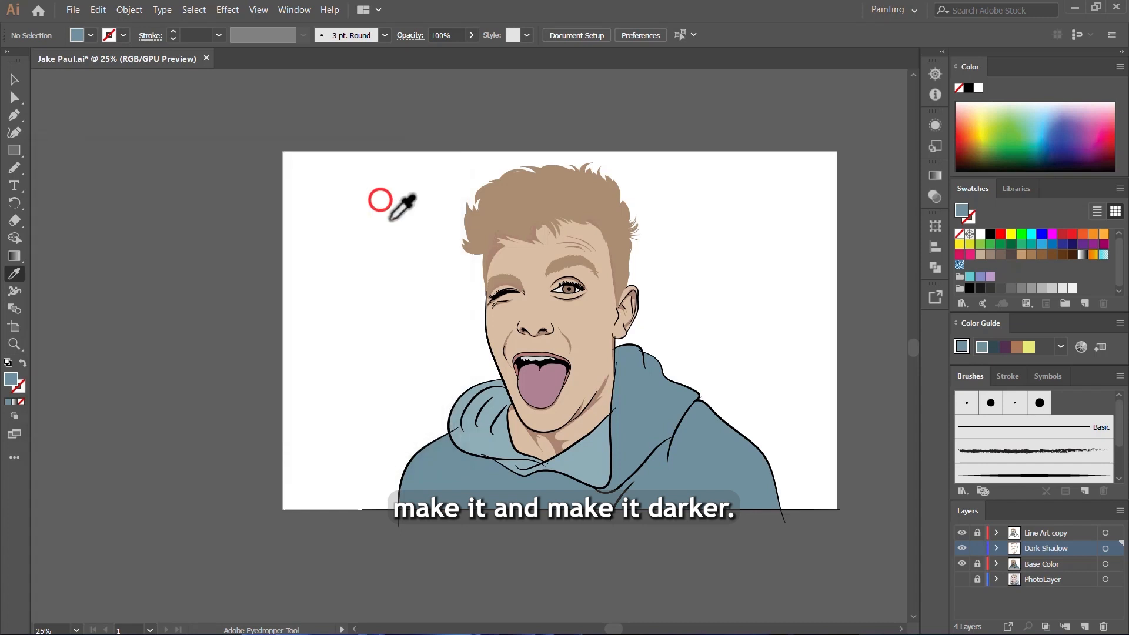
Step: Show the PhotoLayer and hide the Base Color layer for tracing with the Pencil tool
key("n")
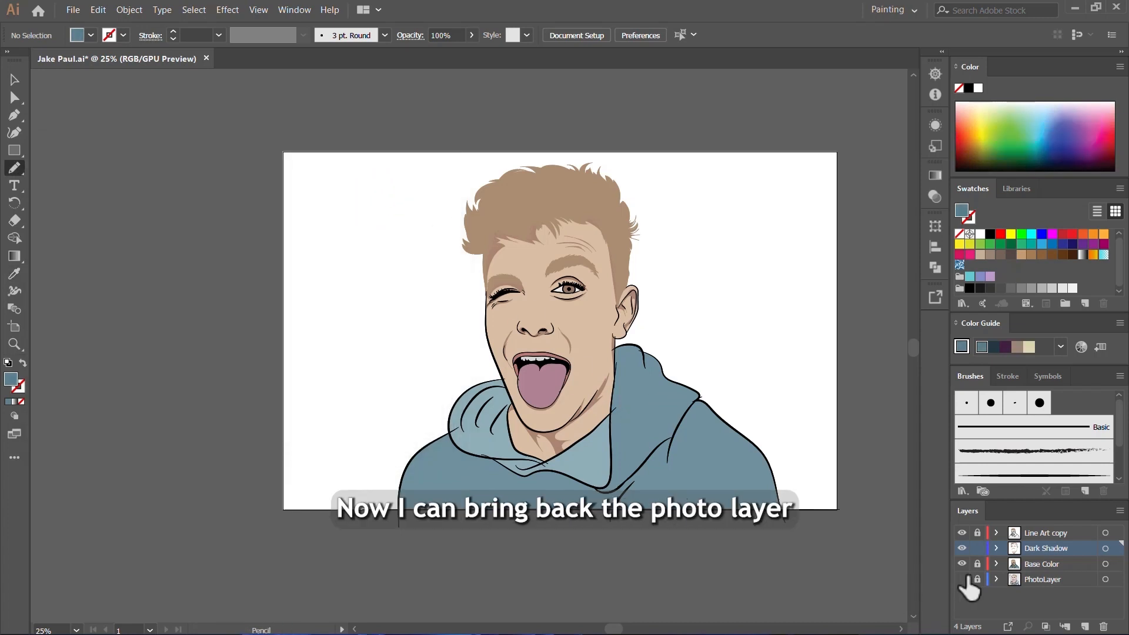
left_click(962, 579)
left_click(962, 564)
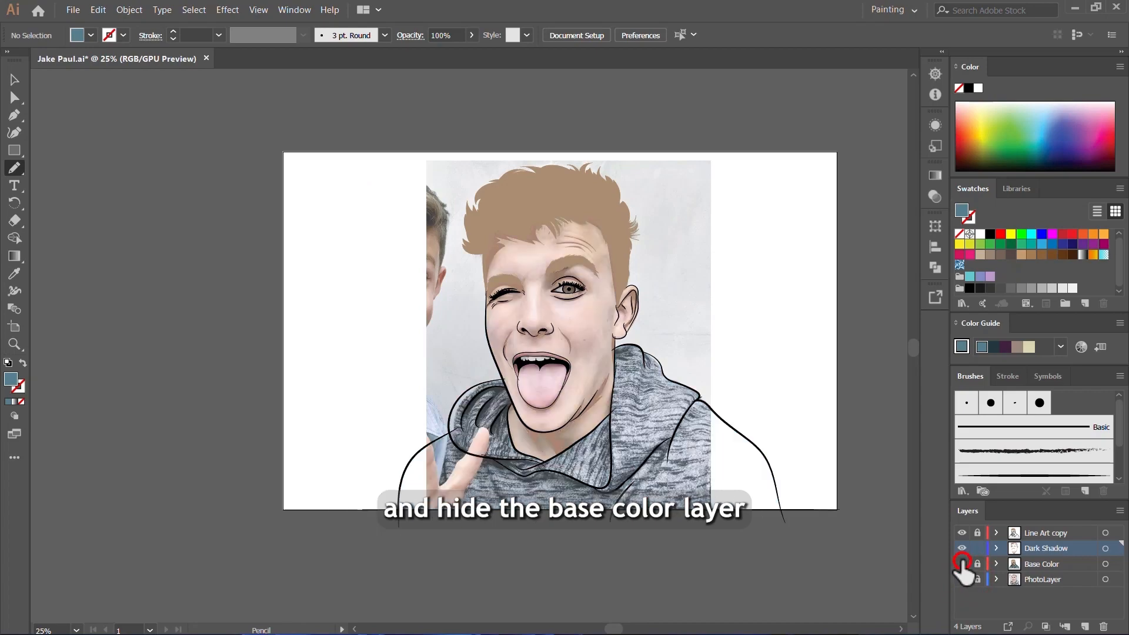
Step: Draw a dark blue shadow with finger-like spikes around the fold lines of the hood beside the jaw
scroll(598, 389, "up", 4)
scroll(613, 356, "down", 4)
scroll(555, 465, "up", 4)
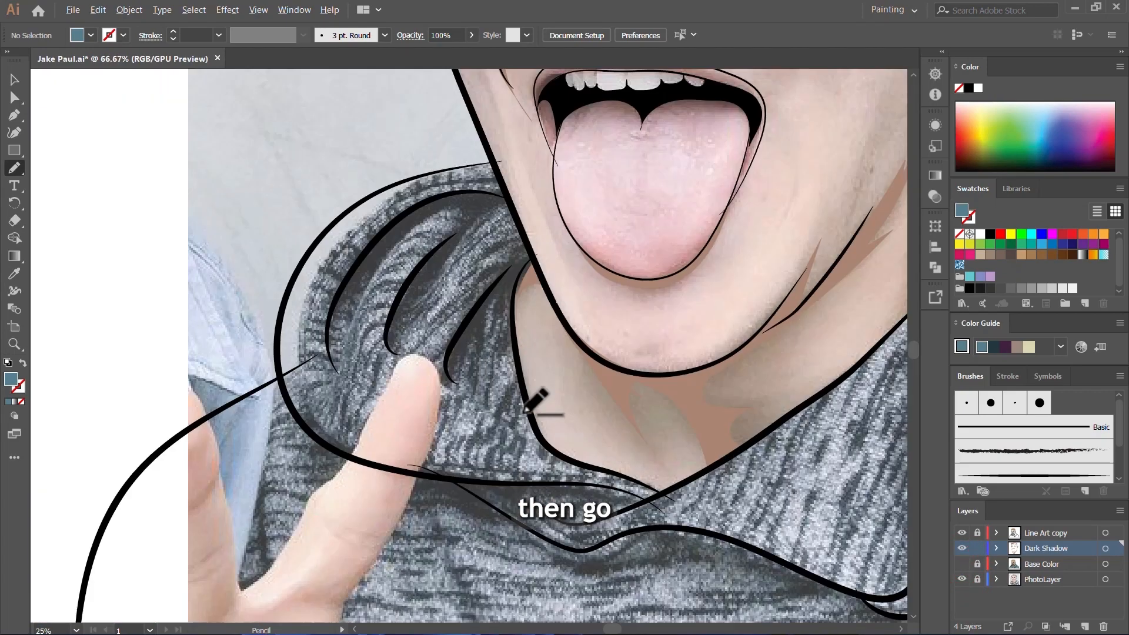
scroll(486, 247, "up", 1)
mouse_move(524, 167)
left_mouse_down()
mouse_move(470, 144)
mouse_move(396, 162)
mouse_move(338, 197)
mouse_move(254, 299)
mouse_move(264, 372)
mouse_move(277, 322)
mouse_move(310, 273)
mouse_move(376, 210)
left_mouse_up()
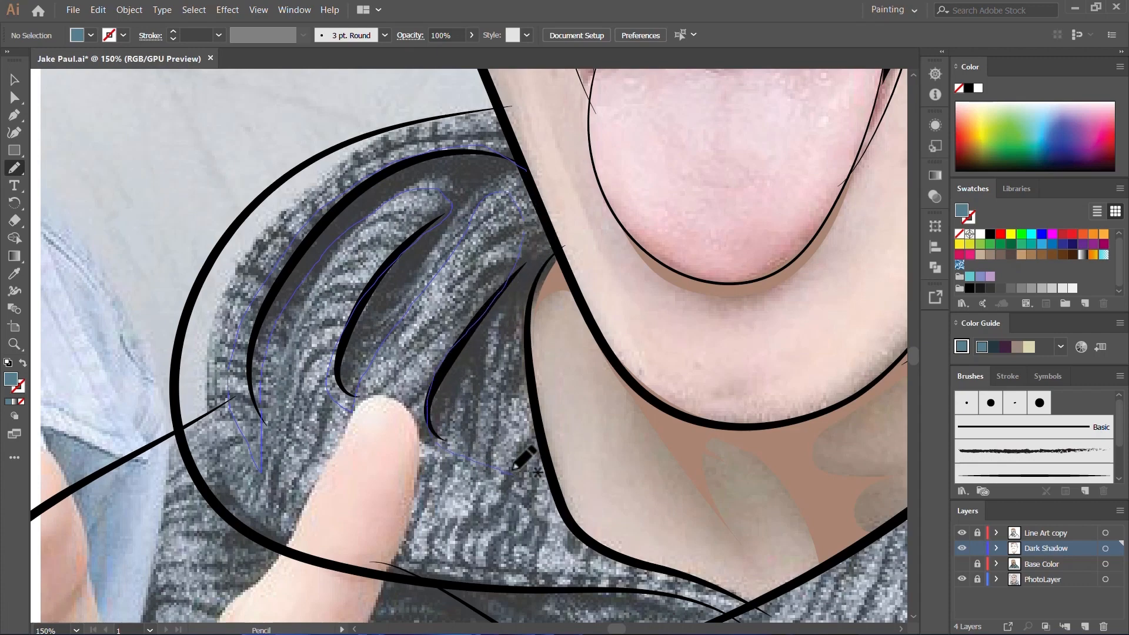
mouse_move(515, 333)
left_mouse_down()
mouse_move(487, 189)
mouse_move(525, 168)
left_mouse_up()
Step: Draw a shadow about 330 by 152 pt along the hood's lower front edge beneath the neck opening
scroll(332, 323, "down", 2)
scroll(288, 300, "up", 2)
mouse_move(115, 153)
left_mouse_down()
mouse_move(295, 222)
mouse_move(489, 267)
left_mouse_up()
mouse_move(539, 334)
left_mouse_down()
mouse_move(146, 200)
mouse_move(115, 153)
left_mouse_up()
scroll(265, 311, "down", 4)
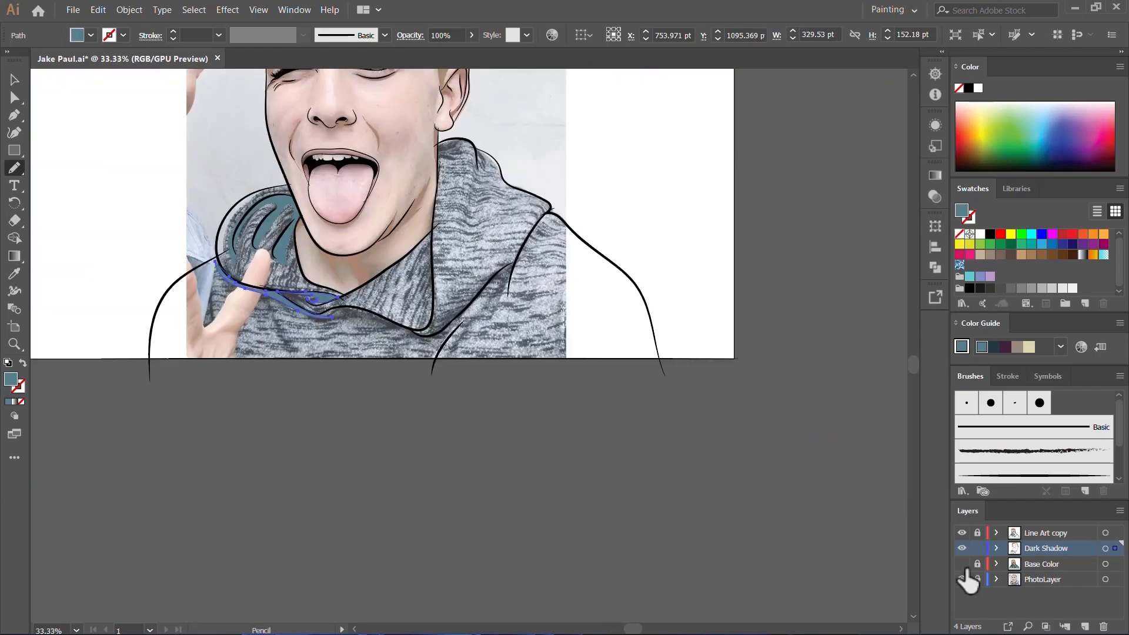
left_click(958, 567)
left_click(960, 563)
Step: Draw a shadow about 231 by 74 pt under the hood's front edge and a branching one about 296 by 322 pt along the shoulder seam
scroll(347, 307, "up", 4)
left_click_drag(431, 347, 495, 336)
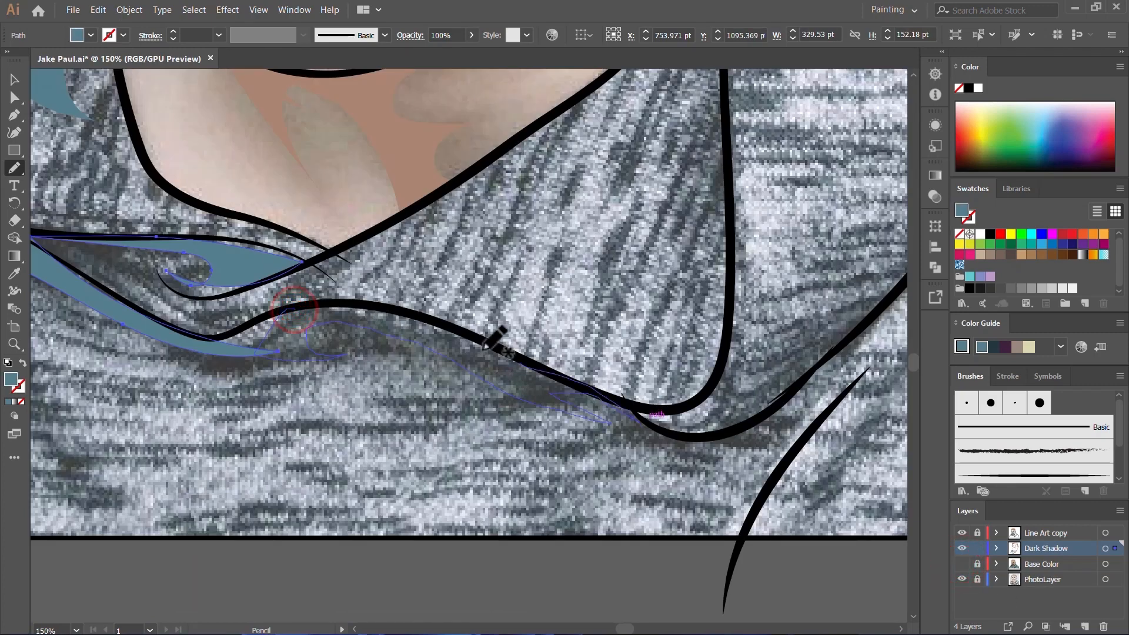
scroll(496, 337, "down", 4)
scroll(808, 90, "up", 4)
left_click_drag(459, 415, 496, 433)
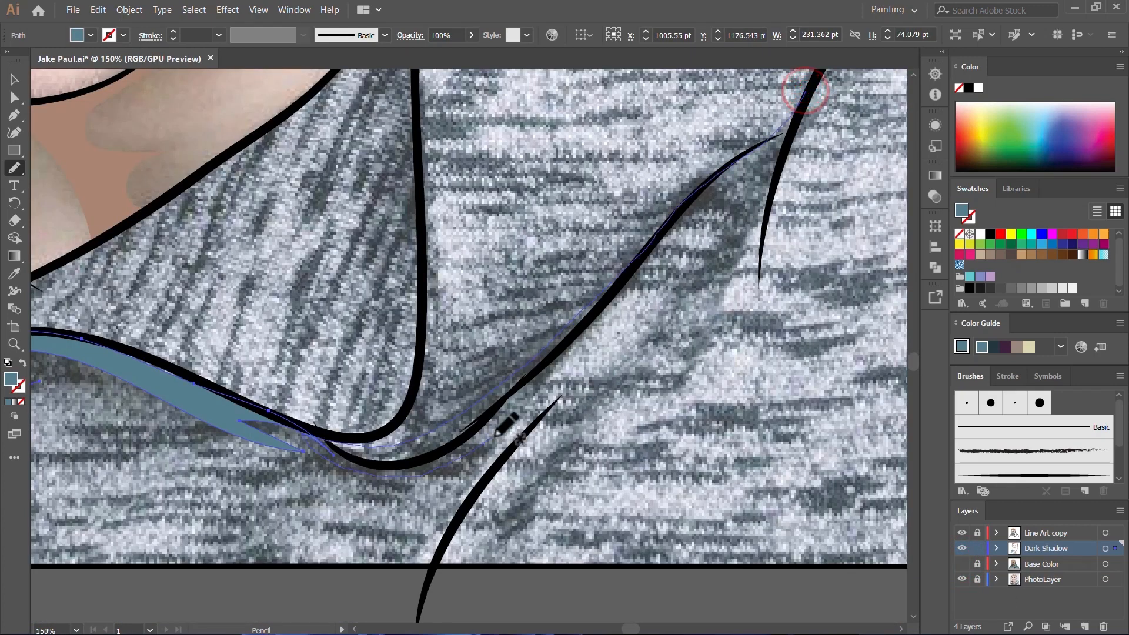
left_click_drag(761, 228, 772, 185)
Step: Draw a tall shadow about 80 by 261 pt on the collar flap along the hood's vertical front edge
scroll(771, 185, "down", 4)
scroll(532, 174, "up", 3)
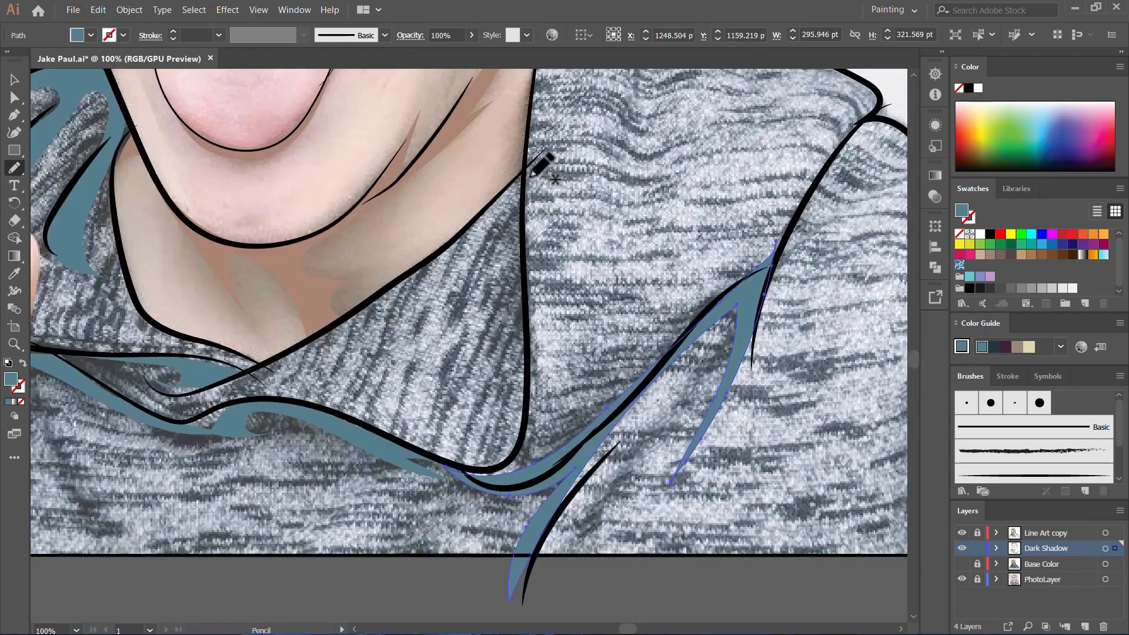
mouse_move(445, 464)
left_mouse_down()
mouse_move(522, 407)
mouse_move(526, 165)
left_mouse_up()
Step: Draw a shadow inside the top curve of the hood, beside the neck and below the earlobe
scroll(546, 188, "up", 4)
scroll(625, 264, "down", 3)
scroll(625, 265, "up", 5)
left_click_drag(464, 436, 566, 375)
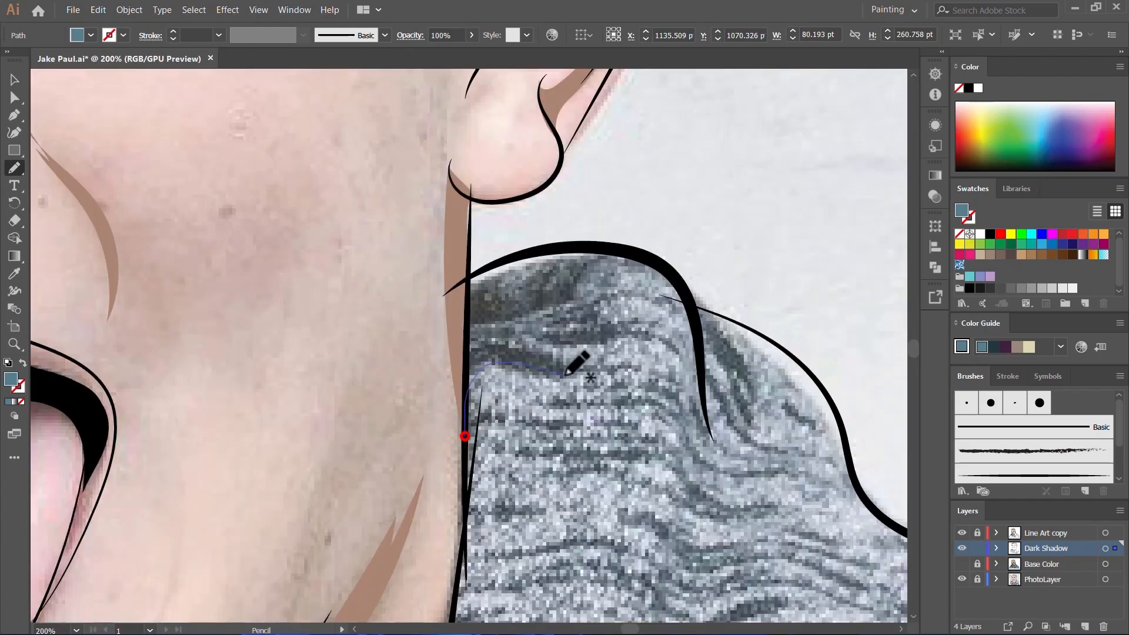
mouse_move(645, 273)
left_mouse_down()
mouse_move(476, 369)
mouse_move(464, 436)
left_mouse_up()
Step: Draw a small fold shadow about 38 by 111 pt behind the curved fold at the back of the hood
scroll(551, 431, "up", 4)
scroll(552, 429, "down", 3)
scroll(570, 400, "right", 5)
mouse_move(567, 319)
left_mouse_down()
mouse_move(592, 509)
mouse_move(561, 317)
left_mouse_up()
Step: Draw a spiked chest shadow from the hood's lower edge, with curved points running down beside the raised hand
scroll(561, 318, "down", 4)
scroll(581, 370, "up", 3)
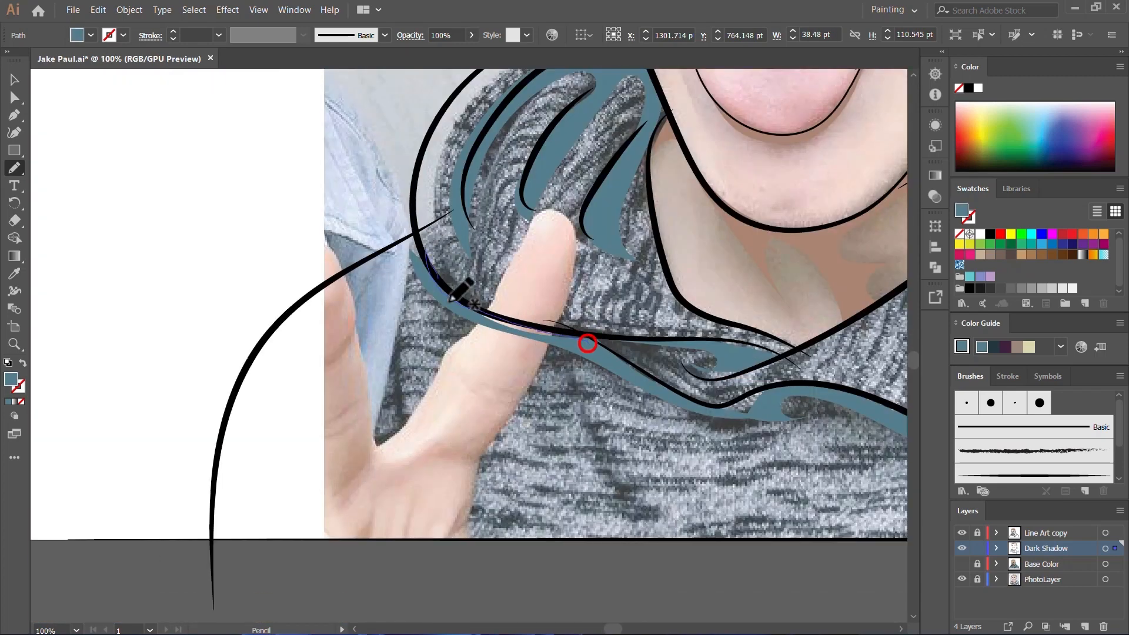
mouse_move(450, 300)
left_mouse_down()
mouse_move(516, 359)
mouse_move(610, 490)
left_mouse_up()
scroll(425, 314, "up", 3)
mouse_move(786, 416)
left_mouse_down()
mouse_move(391, 266)
mouse_move(608, 381)
mouse_move(391, 266)
left_mouse_up()
scroll(470, 335, "down", 3)
scroll(532, 362, "right", 2)
Step: Undo the last pencil stroke and draw a spiked shadow below the shoulder line, running from the hood down across the hand
key("ctrl+z")
left_click(636, 452, "ctrl")
mouse_move(420, 487)
left_mouse_down()
mouse_move(439, 423)
mouse_move(272, 260)
mouse_move(407, 182)
left_mouse_up()
scroll(424, 229, "up", 3)
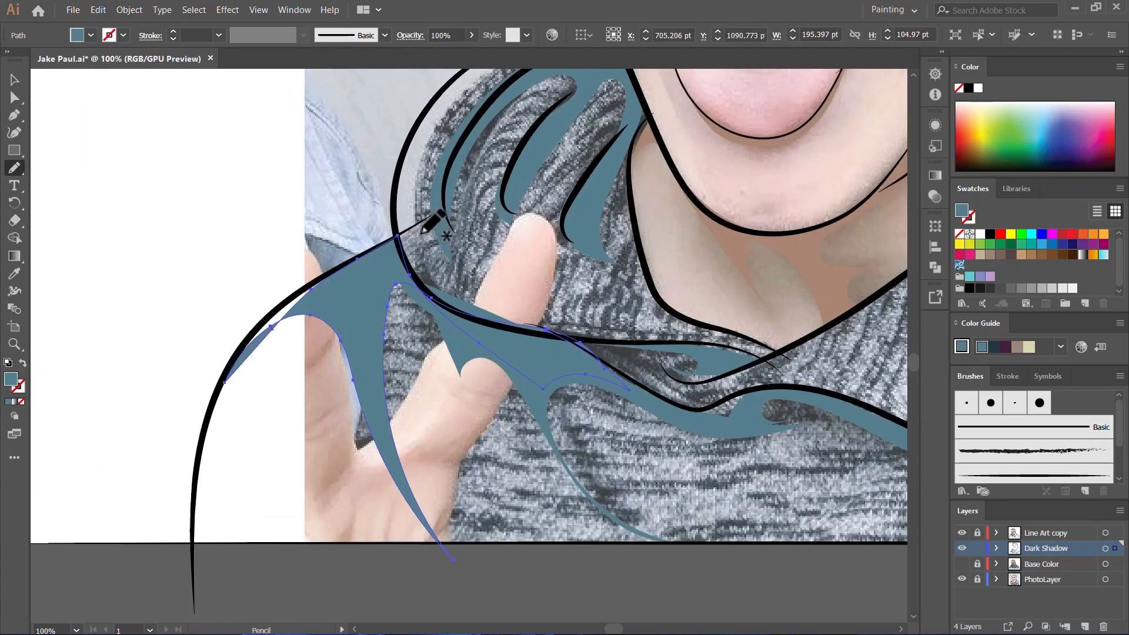
Step: Draw a narrow wavy fold shadow about 41 by 229 pt down the hood from the end of its back fold
scroll(376, 353, "down", 5)
left_click(512, 492, "ctrl")
key("b")
scroll(470, 358, "up", 5)
scroll(576, 268, "down", 2)
scroll(466, 232, "up", 3)
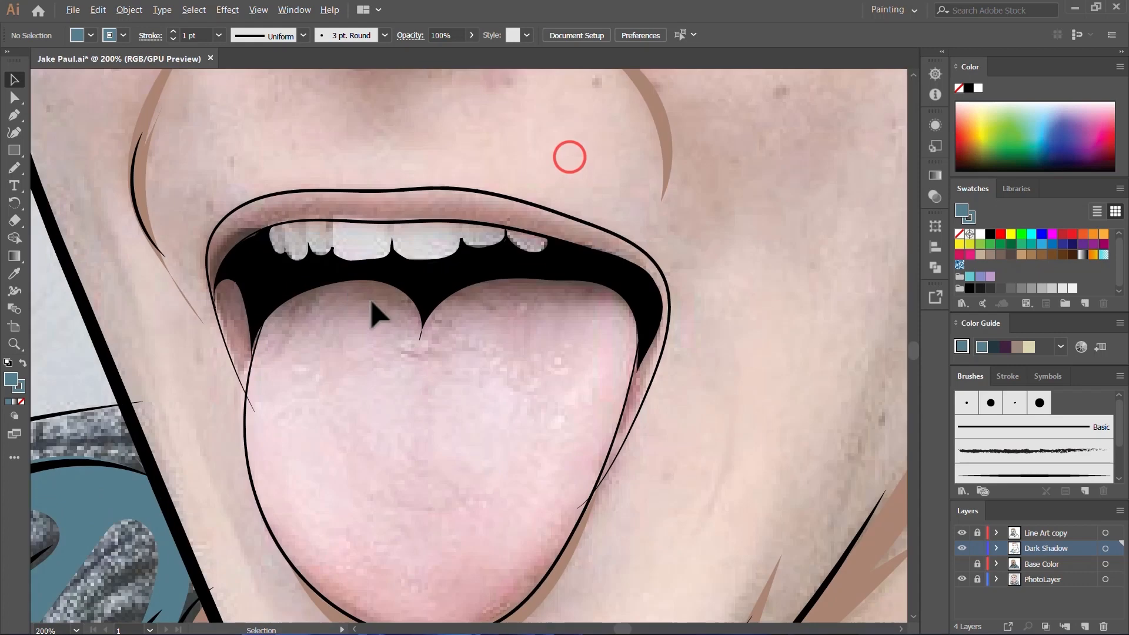
Step: Sample the dark skin shadow color from the smile-line shadow beside the mouth
scroll(371, 303, "down", 5)
key("n")
scroll(764, 352, "up", 6)
key("i")
left_click(660, 136)
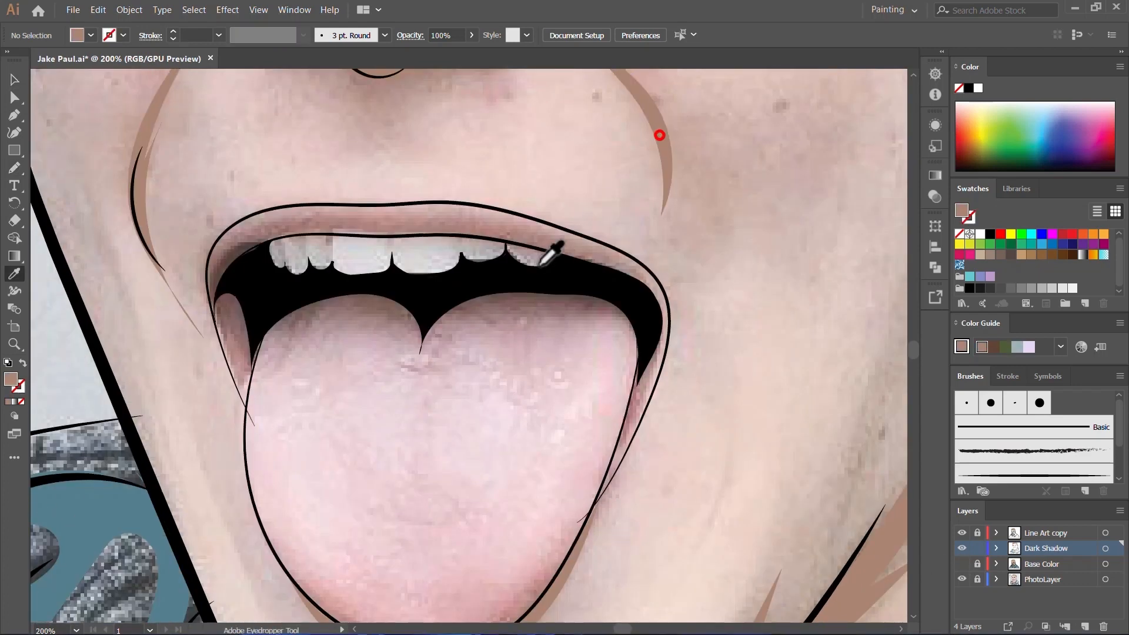
Step: Draw a two-lobed shadow about 180 by 81 pt across the upper edge of the tongue in the skin shadow color
key("n")
left_click(238, 281)
mouse_move(255, 282)
left_mouse_down()
mouse_move(270, 365)
mouse_move(259, 322)
mouse_move(250, 401)
mouse_move(384, 318)
mouse_move(450, 372)
mouse_move(611, 325)
mouse_move(623, 456)
left_mouse_up()
mouse_move(498, 290)
left_mouse_down()
mouse_move(257, 316)
mouse_move(259, 300)
left_mouse_up()
scroll(306, 318, "up", 2)
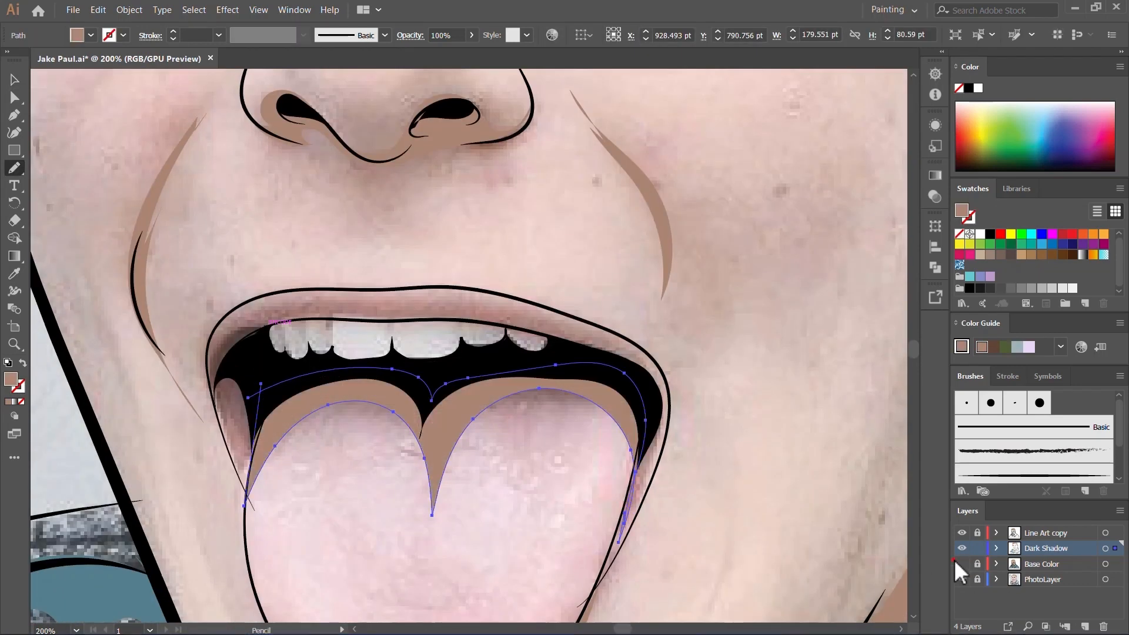
Step: Show the Base Color layer and try a darker shade of the tongue color for the tongue shadow
left_click(960, 563)
scroll(525, 224, "down", 2)
key("i")
left_click(512, 403)
double_click(11, 379)
left_click(118, 266)
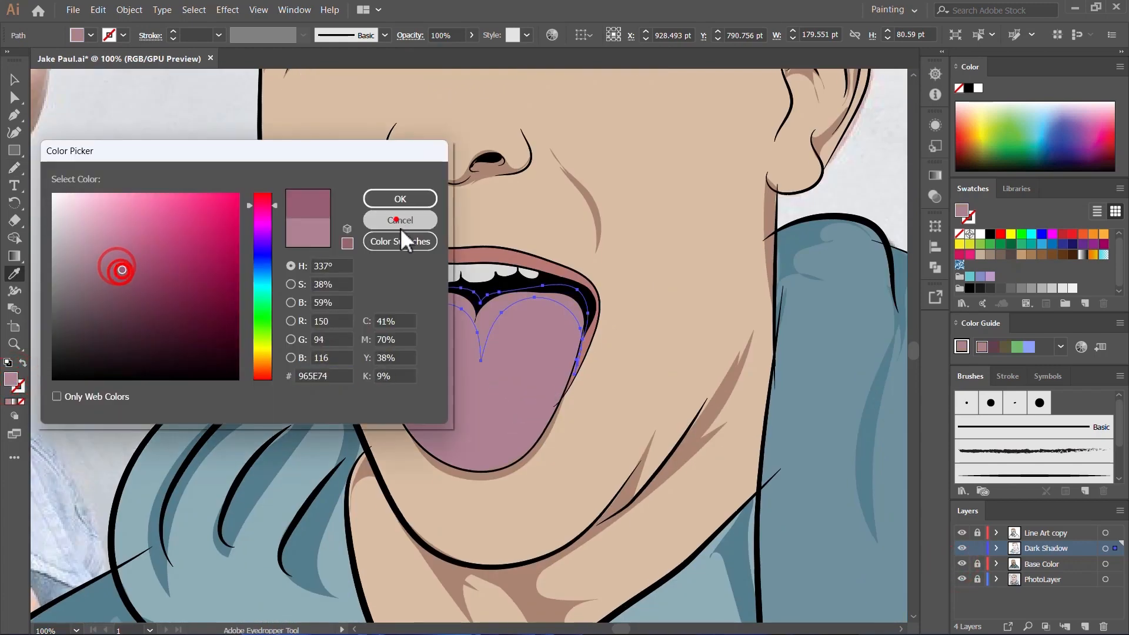
left_click(399, 219)
Step: With nothing selected, sample the tongue's base color and set the fill to a darker, more saturated shade of it
key("ctrl+shift+a")
scroll(601, 403, "down", 1)
scroll(565, 345, "up", 2)
left_click(549, 362)
double_click(11, 379)
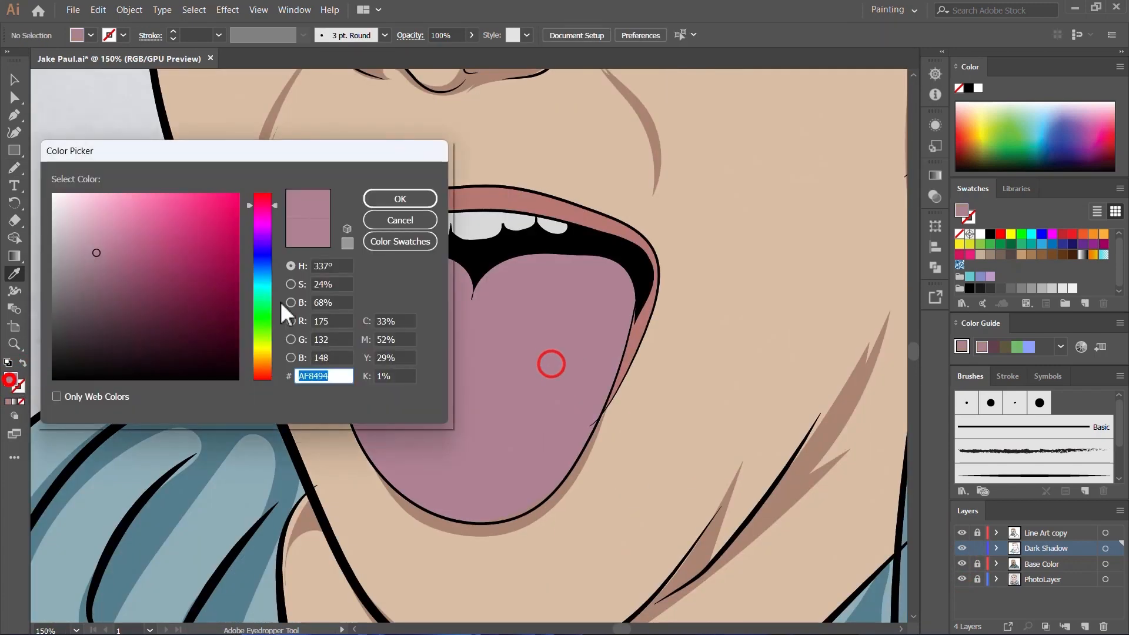
left_click(108, 265)
left_click(117, 275)
left_click(410, 200)
Step: Draw a two-lobed shadow about 181 by 79 pt across the top of the tongue and deselect it
key("n")
mouse_move(355, 244)
left_mouse_down()
mouse_move(346, 317)
mouse_move(405, 270)
mouse_move(613, 300)
mouse_move(627, 325)
left_mouse_up()
left_click_drag(441, 236, 356, 247)
scroll(519, 438, "down", 4)
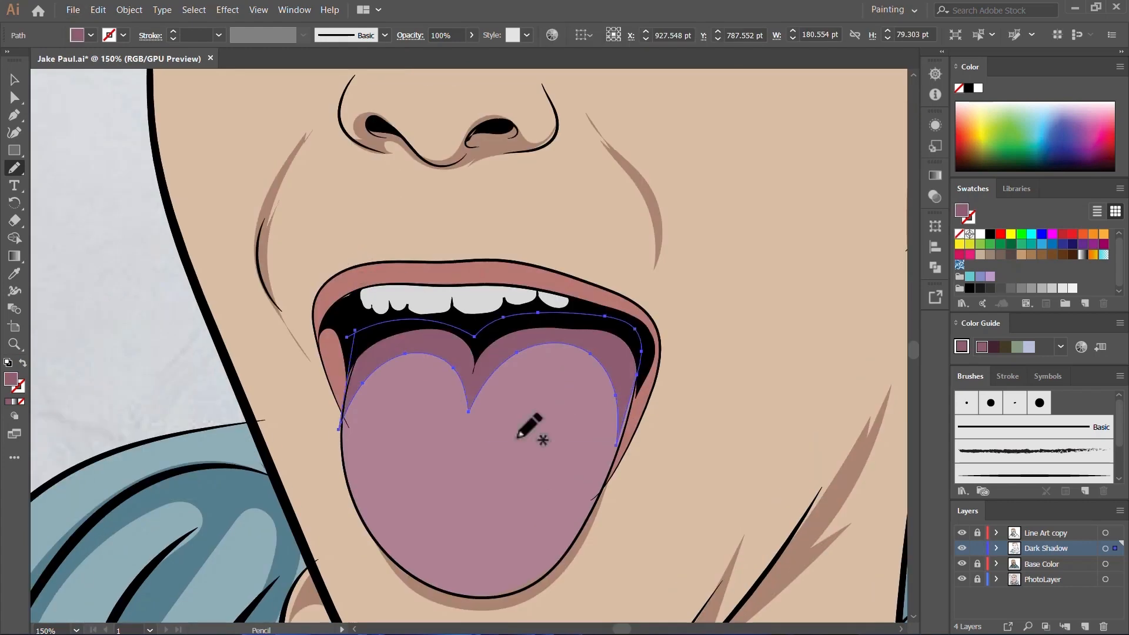
key("v")
left_click(548, 463)
Step: Sample the lip color at the corner of the mouth and set the fill to a darker shade of it
scroll(577, 413, "up", 5)
key("i")
left_click(368, 325)
double_click(11, 379)
left_click(134, 271)
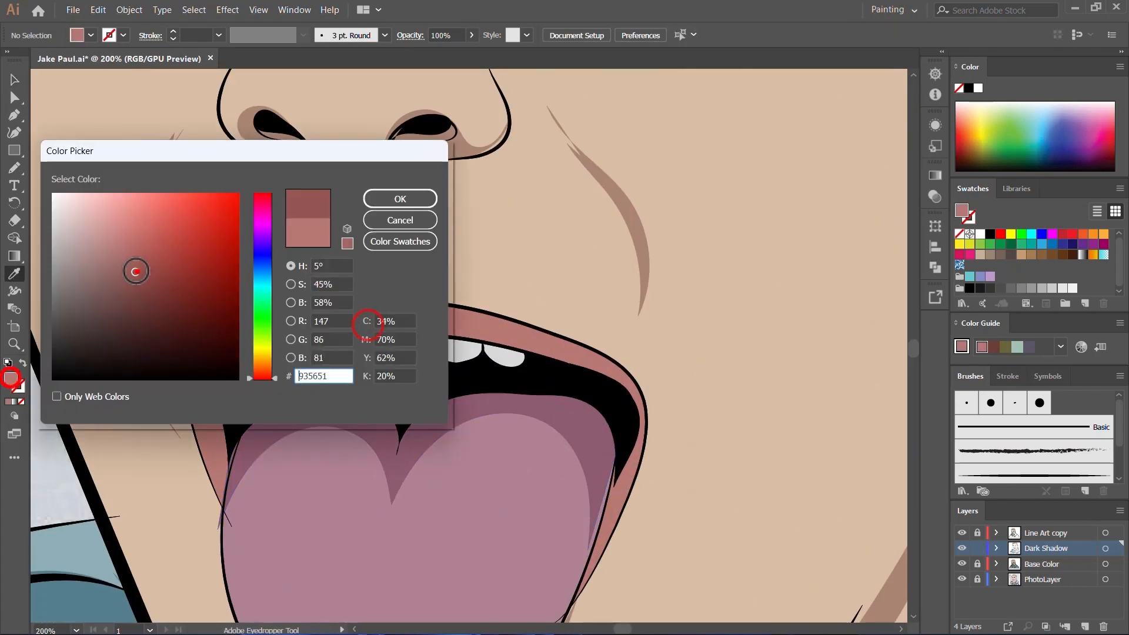
left_click(138, 264)
left_click(416, 192)
Step: Hide the Base Color layer and draw lip shadows around both mouth corners, the one on the ear side about 48 by 102 pt
key("n")
left_click(963, 565)
scroll(316, 330, "down", 2)
scroll(282, 330, "up", 2)
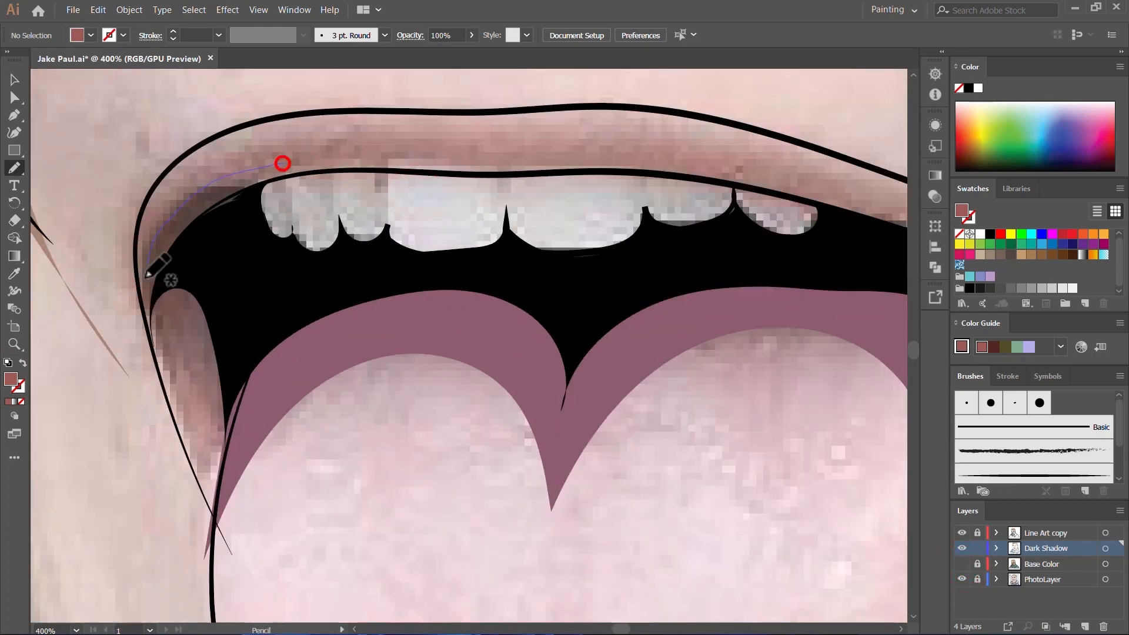
mouse_move(281, 162)
left_mouse_down()
mouse_move(210, 443)
mouse_move(234, 230)
mouse_move(321, 156)
mouse_move(504, 390)
mouse_move(511, 486)
mouse_move(323, 201)
left_mouse_up()
scroll(257, 203, "up", 3)
scroll(293, 202, "right", 10)
scroll(294, 202, "down", 3)
scroll(282, 229, "up", 3)
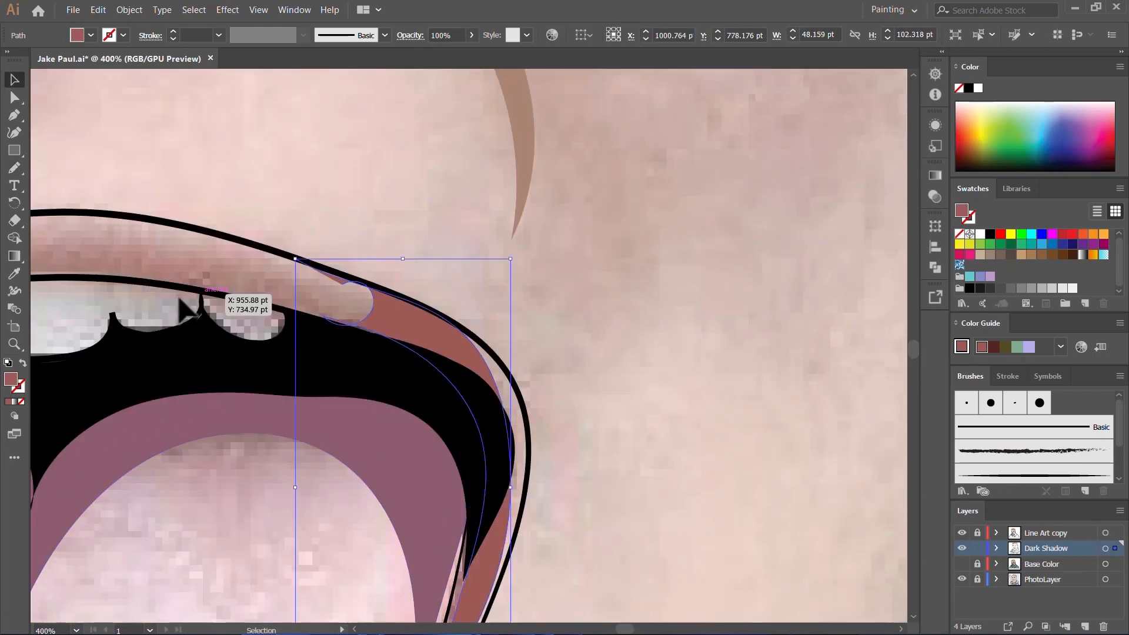
scroll(182, 292, "left", 10)
left_click(153, 301, "ctrl")
Step: Draw a thin wavy shadow about 154 by 21 pt along the lower edge of the upper lip, joining the corner shadows
mouse_move(722, 305)
left_mouse_down()
mouse_move(617, 272)
mouse_move(597, 307)
mouse_move(406, 280)
mouse_move(176, 272)
left_mouse_up()
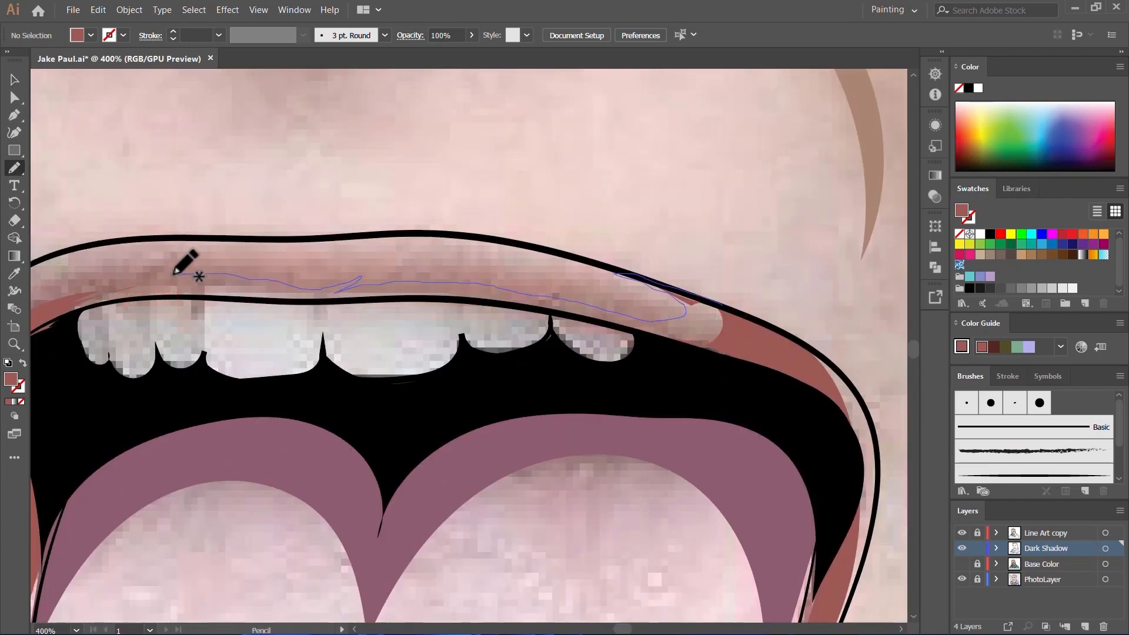
left_click_drag(713, 362, 721, 309)
scroll(607, 290, "up", 3)
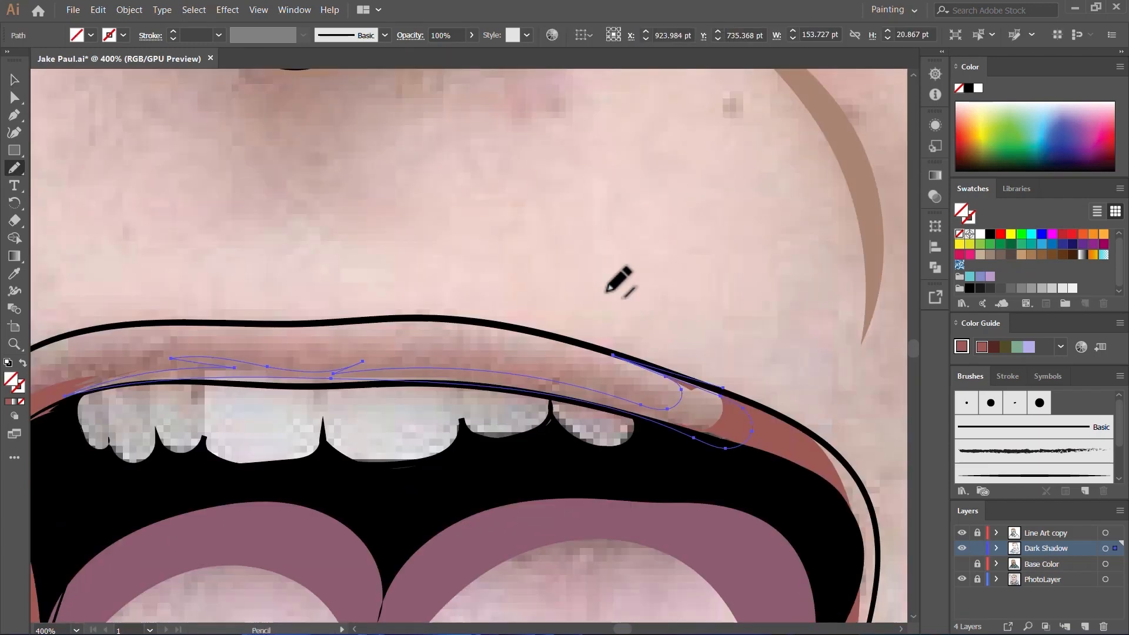
key("v")
scroll(601, 389, "down", 3)
left_click(496, 340)
Step: Reshape the upper-lip shadow above the front teeth by moving its anchor points and handles with the Direct Selection tool
scroll(492, 382, "up", 5)
left_click(13, 96)
left_click(512, 305)
left_click_drag(577, 315, 553, 333)
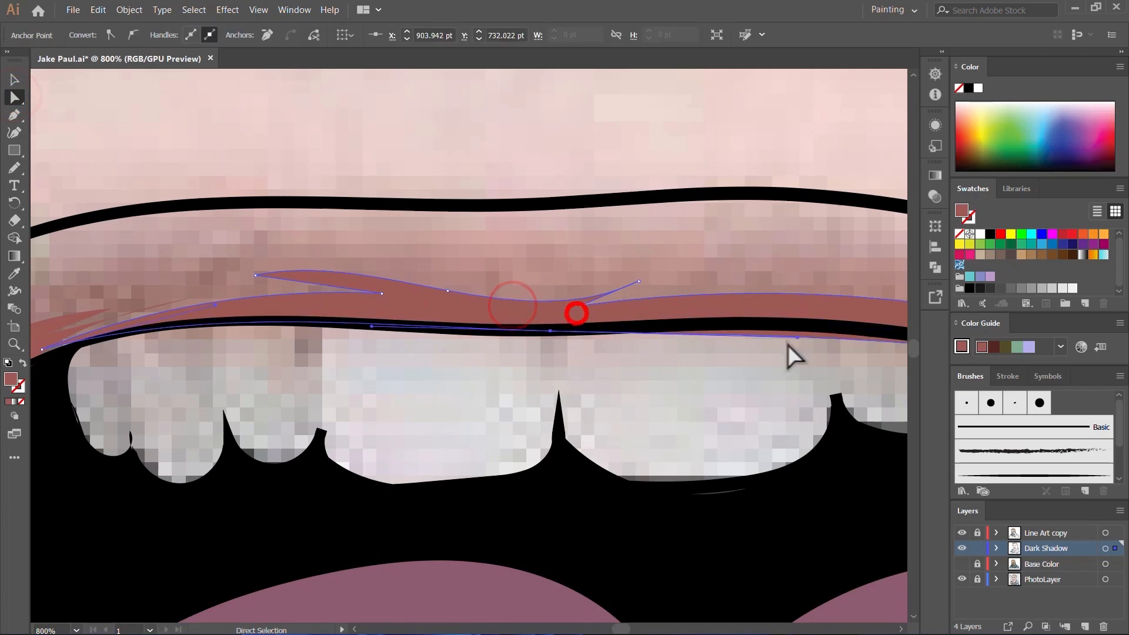
left_click_drag(798, 335, 647, 258)
left_click_drag(238, 288, 239, 273)
left_click(412, 322)
Step: Show the Base Color layer, hide the PhotoLayer, and check the shadows over the whole portrait
scroll(484, 365, "down", 9)
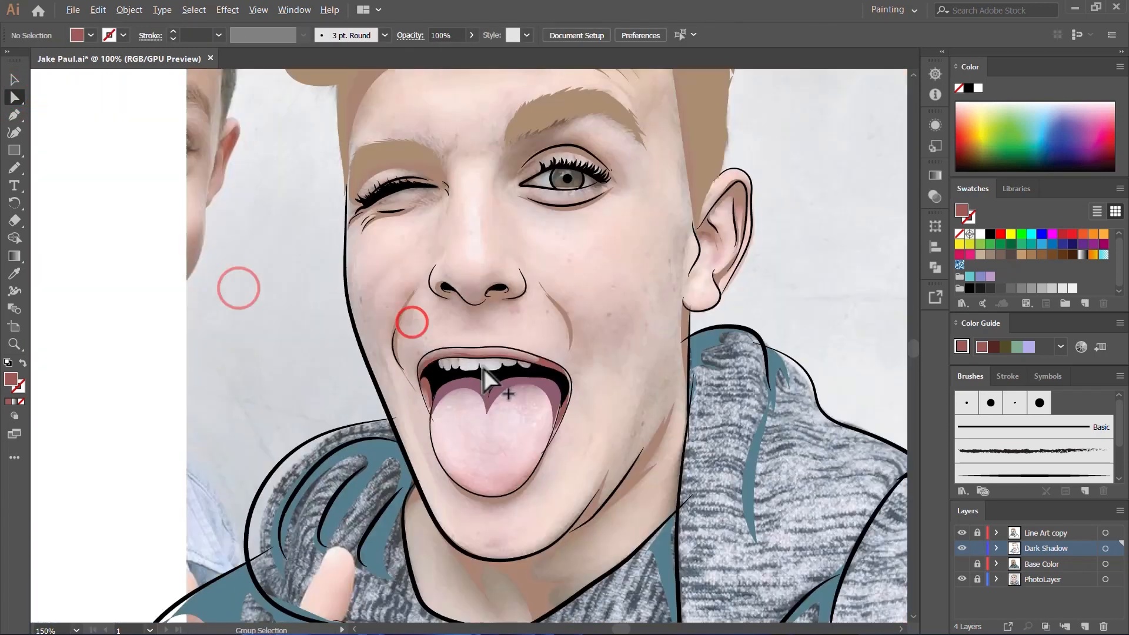
left_click(960, 562)
left_click(963, 580)
scroll(539, 342, "up", 4)
scroll(540, 342, "down", 4)
scroll(594, 246, "up", 5)
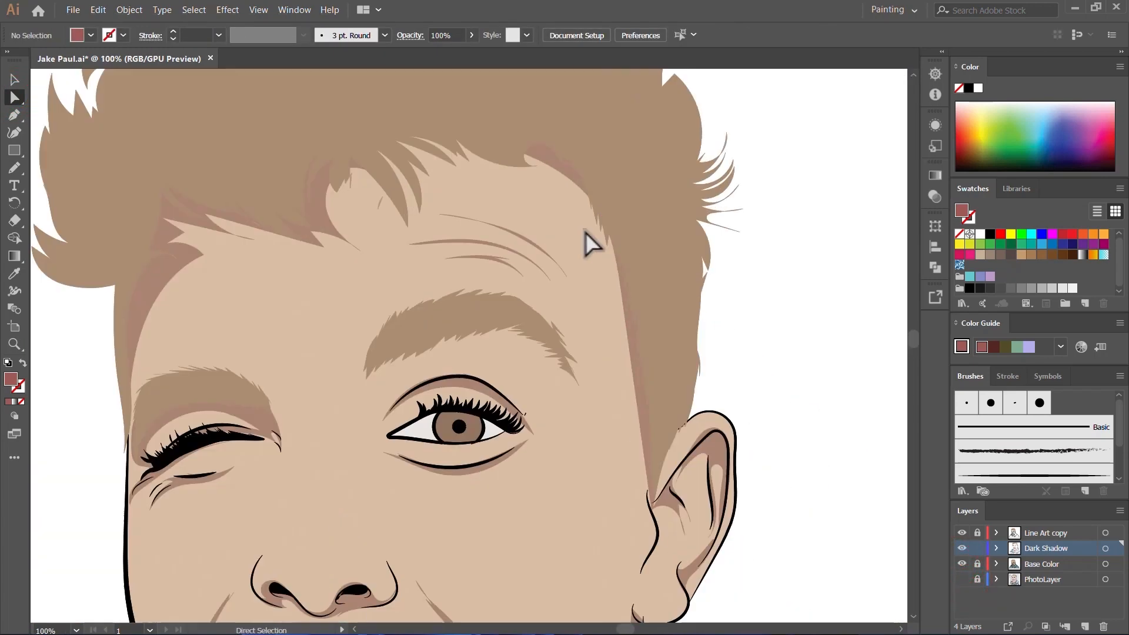
scroll(606, 294, "down", 3)
scroll(600, 300, "down", 3)
left_click(792, 388)
scroll(529, 376, "down", 1)
Step: Sample the teeth color and set the fill to the darker grey BCB8B8
key("i")
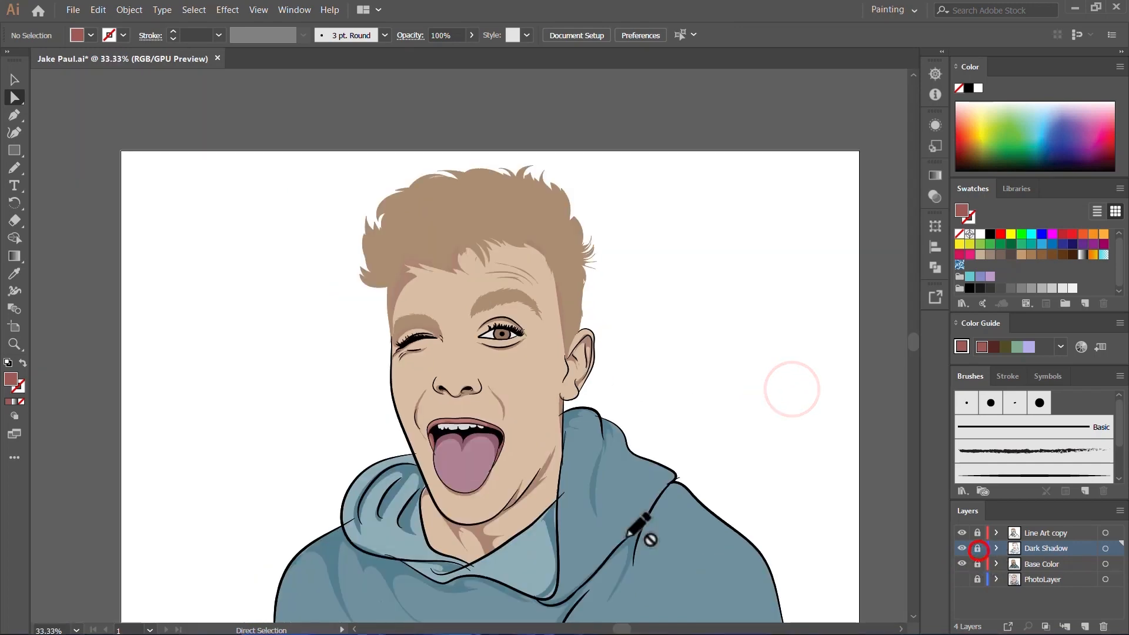
scroll(618, 435, "up", 6)
left_click(450, 408)
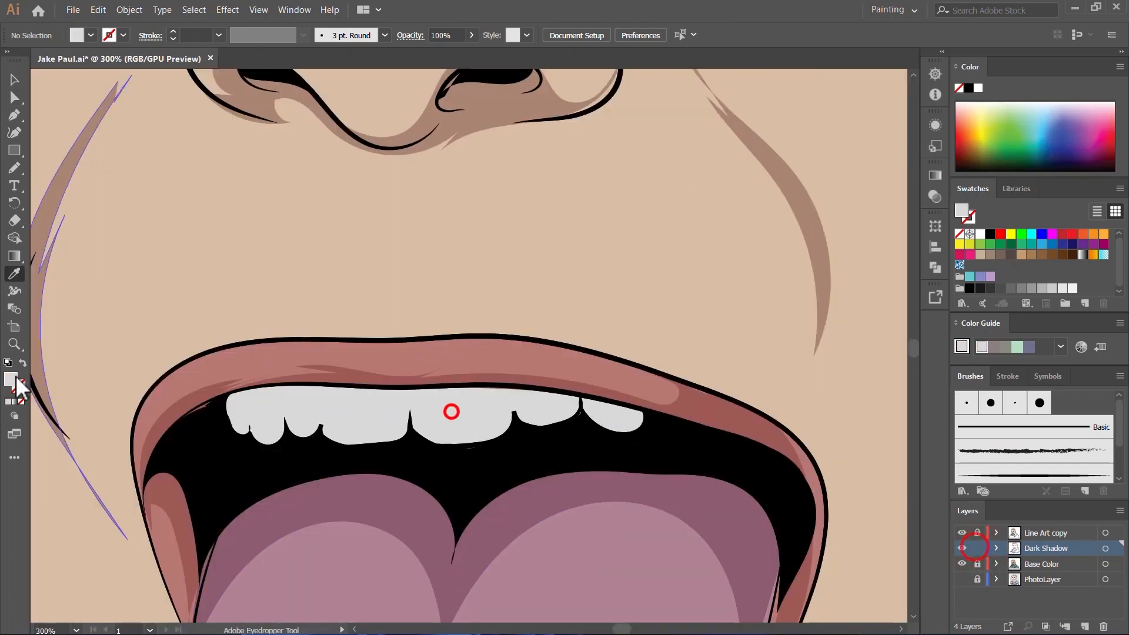
double_click(10, 379)
left_click_drag(294, 154, 685, 162)
left_click(437, 248)
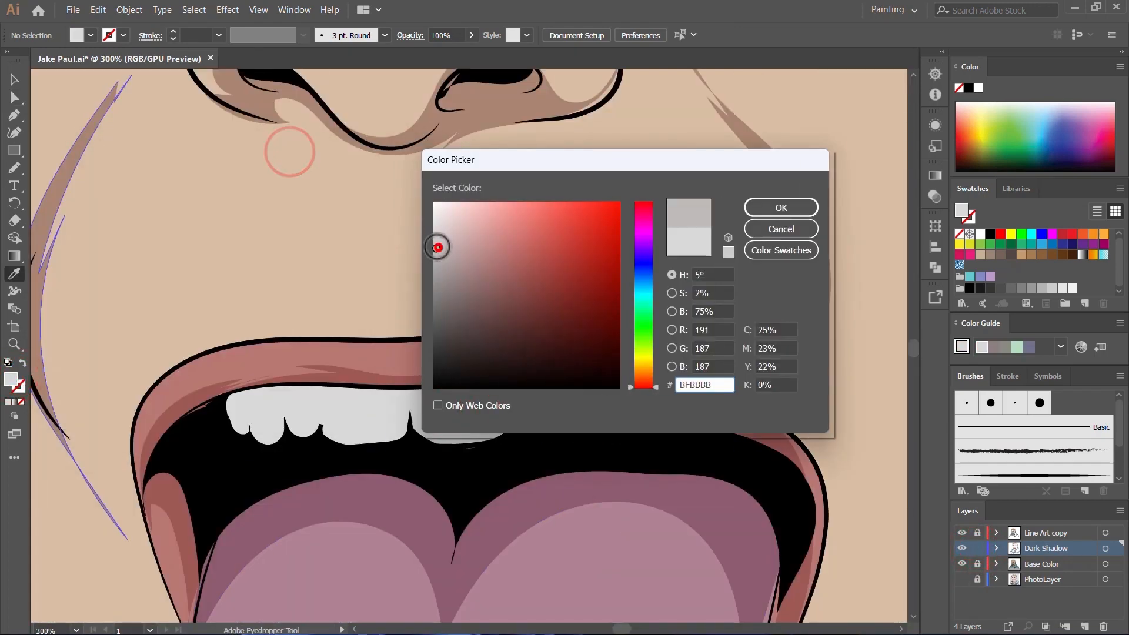
left_click(775, 210)
Step: Show the photo without the base colors and draw a scalloped shadow over the small upper teeth, undoing the first attempt
key("n")
left_click(962, 577)
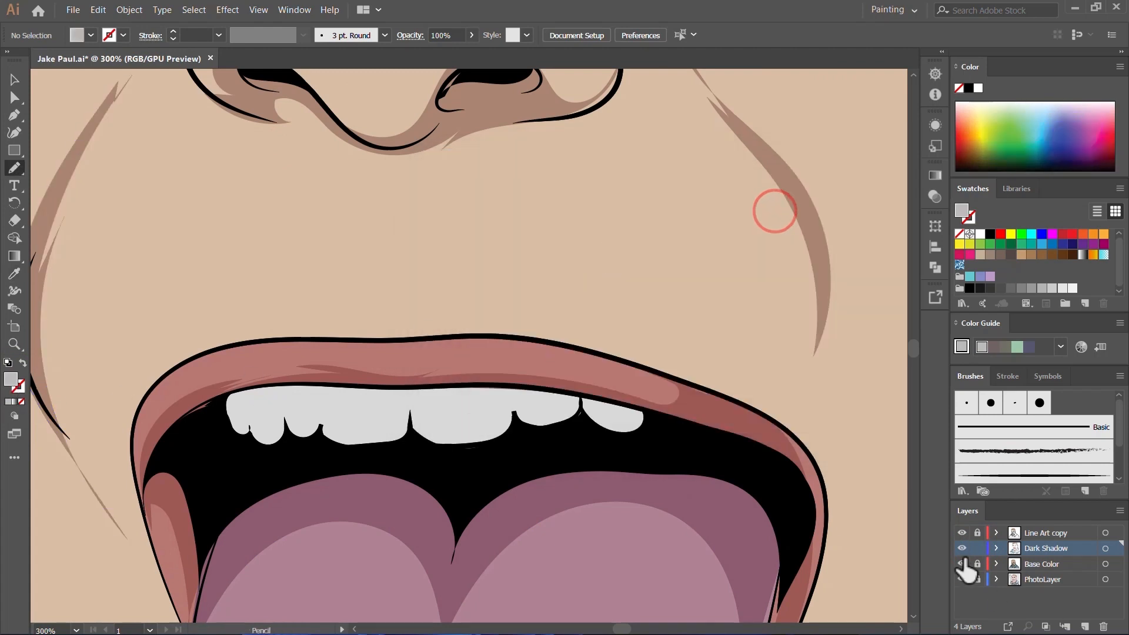
left_click(963, 559)
scroll(191, 426, "up", 2)
mouse_move(510, 348)
left_mouse_down()
mouse_move(295, 397)
mouse_move(264, 391)
left_mouse_up()
key("ctrl+z")
mouse_move(502, 347)
left_mouse_down()
mouse_move(380, 378)
mouse_move(305, 422)
left_mouse_up()
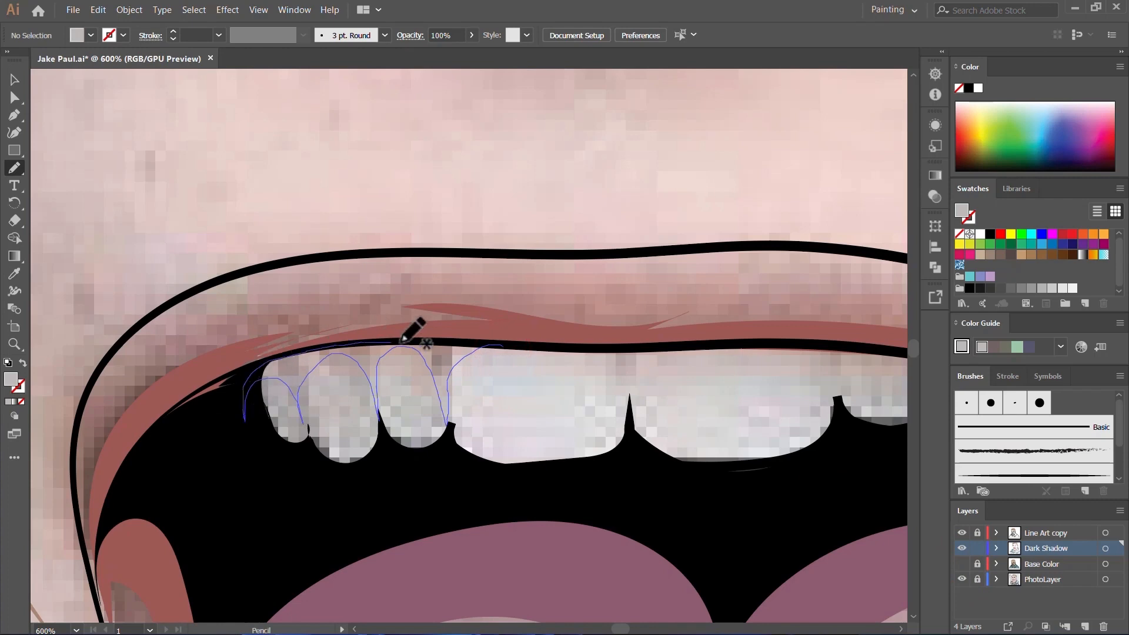
Step: Draw shadows along the gum edge of the front teeth and the remaining upper teeth toward the other mouth corner
scroll(402, 341, "up", 1)
mouse_move(336, 341)
left_mouse_down()
mouse_move(394, 347)
mouse_move(569, 324)
mouse_move(691, 417)
mouse_move(800, 360)
mouse_move(809, 453)
left_mouse_up()
mouse_move(834, 459)
left_mouse_down()
mouse_move(482, 394)
mouse_move(559, 342)
mouse_move(506, 294)
mouse_move(96, 252)
left_mouse_up()
scroll(549, 383, "down", 1)
mouse_move(597, 398)
left_mouse_down()
mouse_move(646, 366)
mouse_move(546, 302)
mouse_move(245, 314)
left_mouse_up()
Step: Select the teeth shadow and change its fill to a darker grey
key("comma")
key("v")
left_click(424, 392)
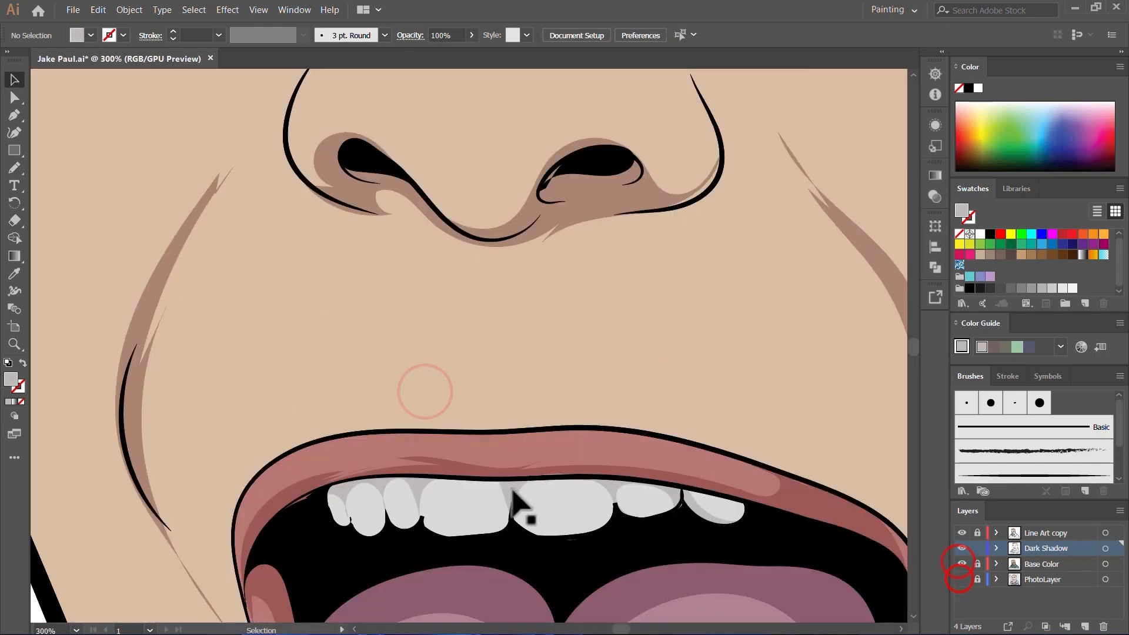
left_click(419, 494)
double_click(12, 379)
left_click(773, 202)
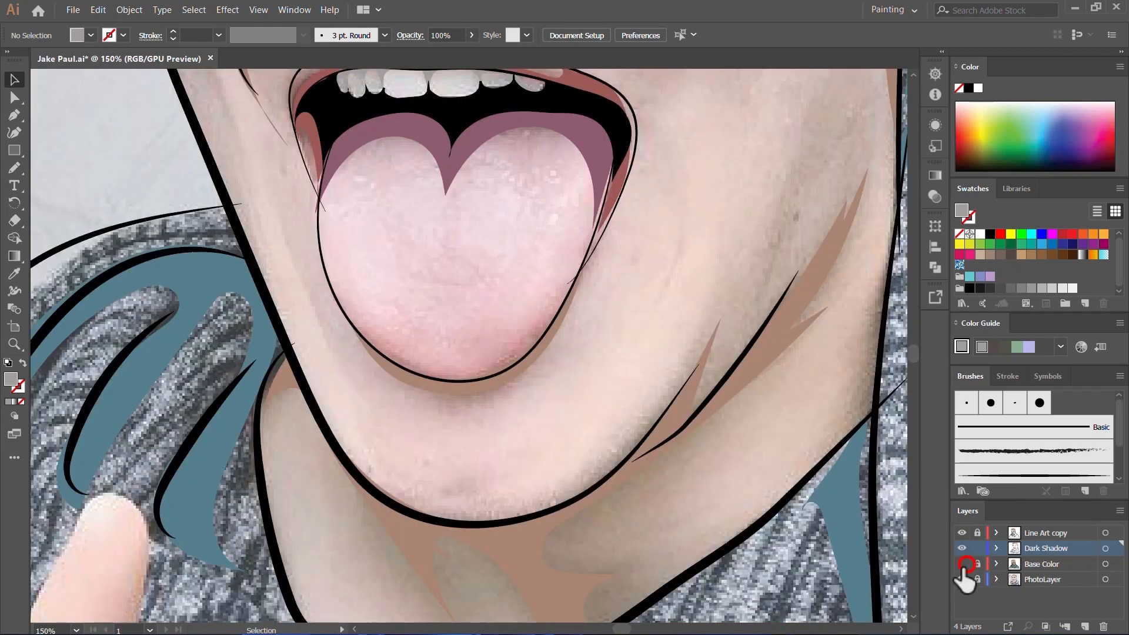
Step: Show the Base Color layer with the PhotoLayer hidden, and lock the Dark Shadow layer
left_click(962, 564)
left_click(962, 579)
left_click(977, 579)
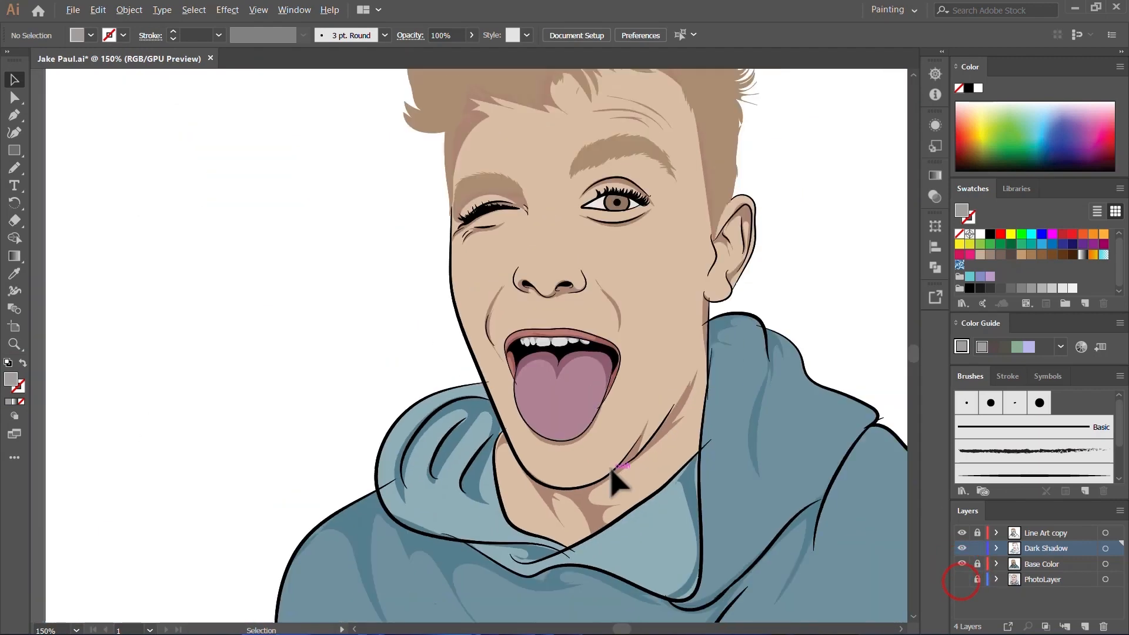
scroll(611, 479, "down", 5)
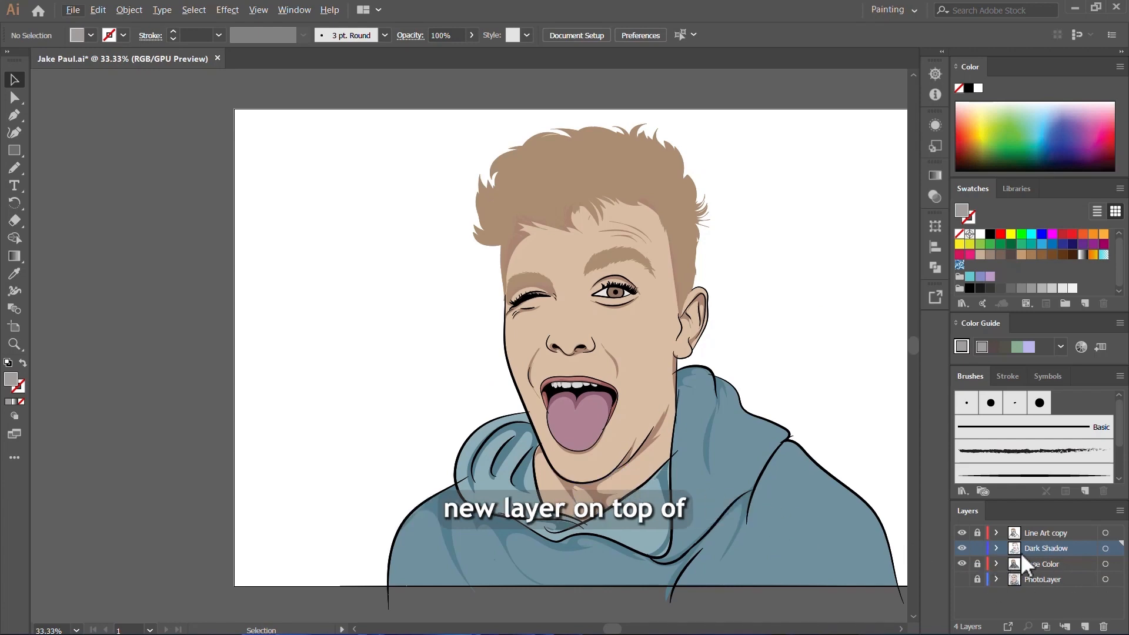
left_click(977, 548)
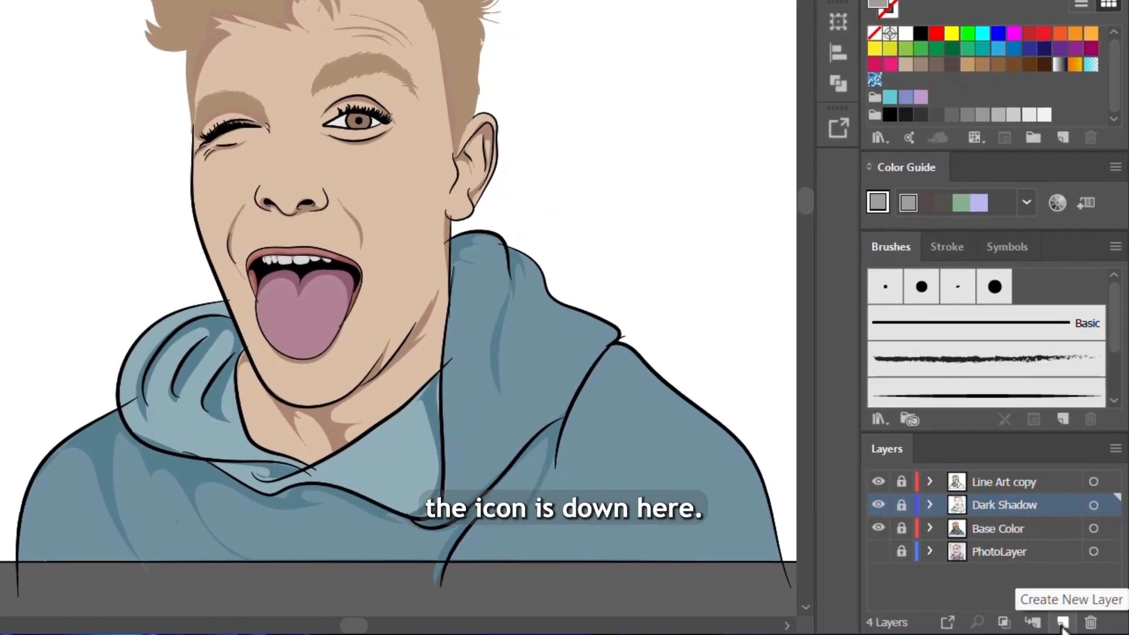
Step: Create a new layer above Dark Shadow and name it "Highlights layer"
left_click(1063, 622)
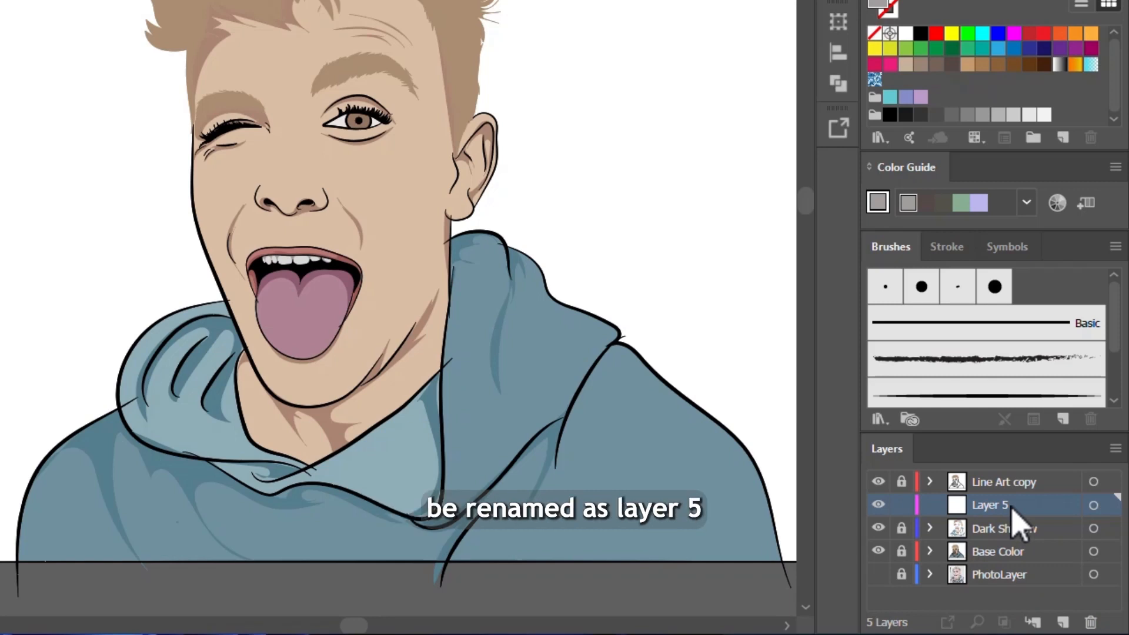
double_click(1009, 505)
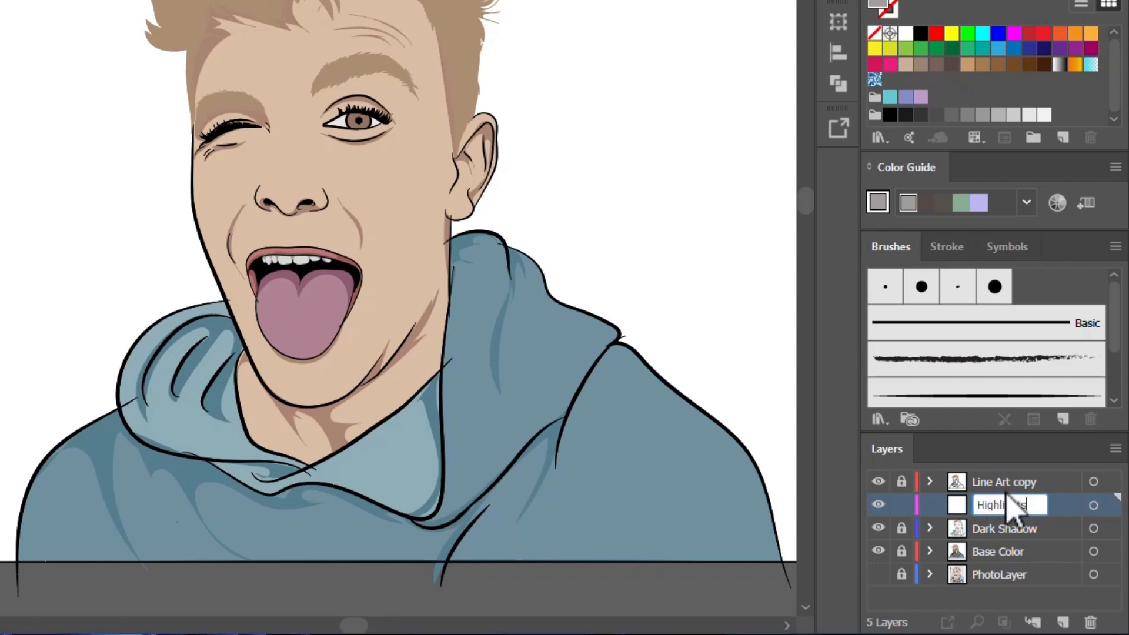
key("Return")
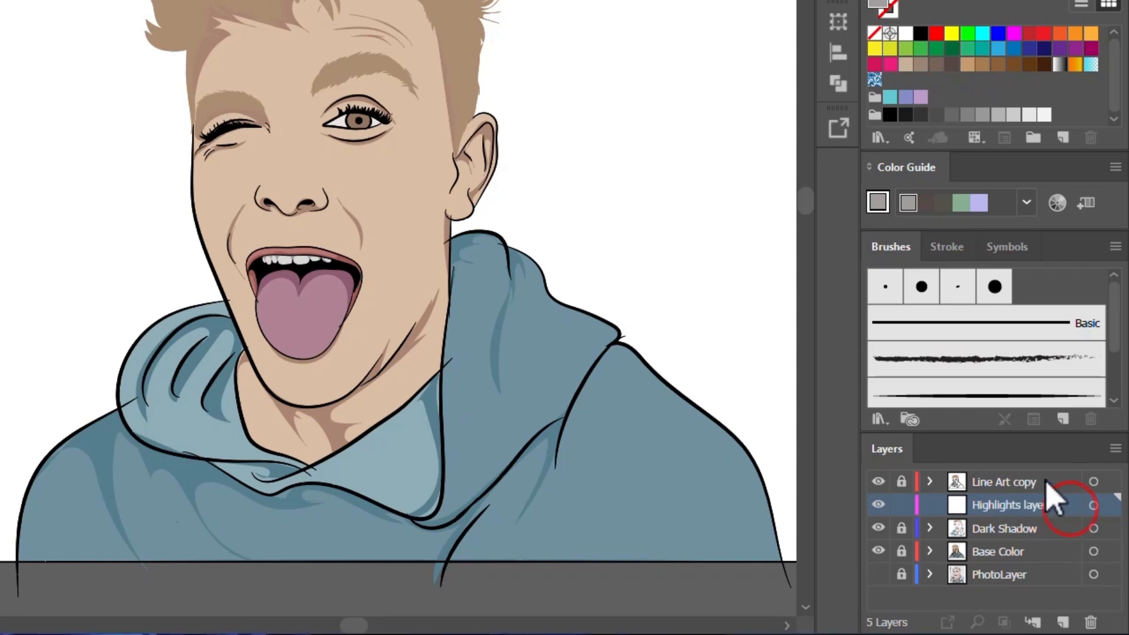
Step: Show the photo without the base colors and examine the light reflections on the nose, cheek, ear, forehead and hoodie
left_click(879, 576)
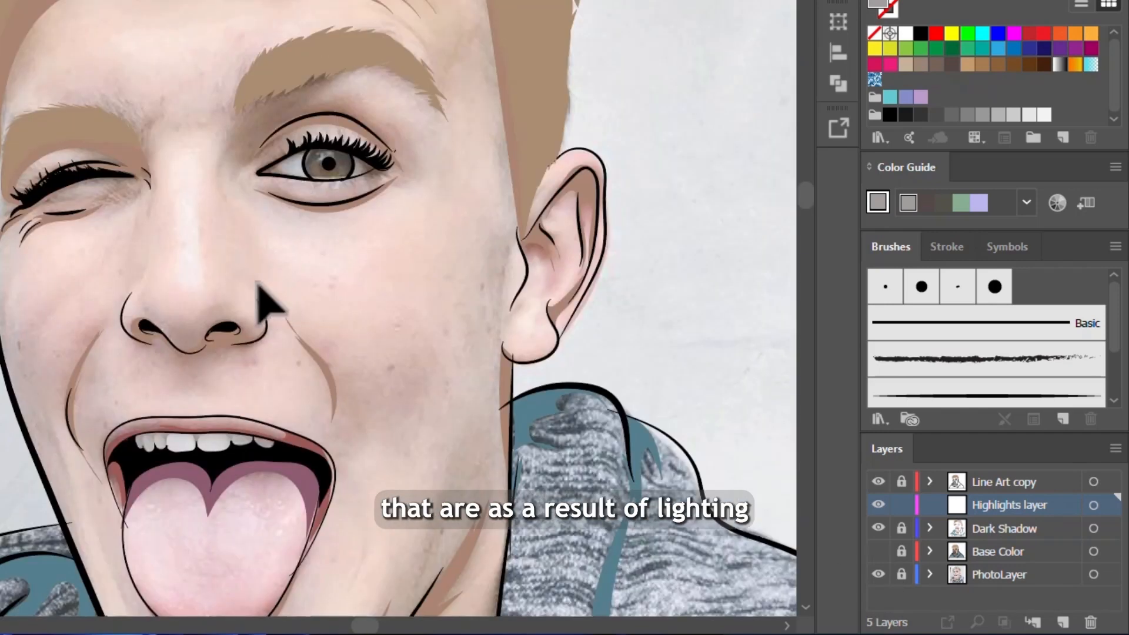
scroll(258, 285, "up", 5)
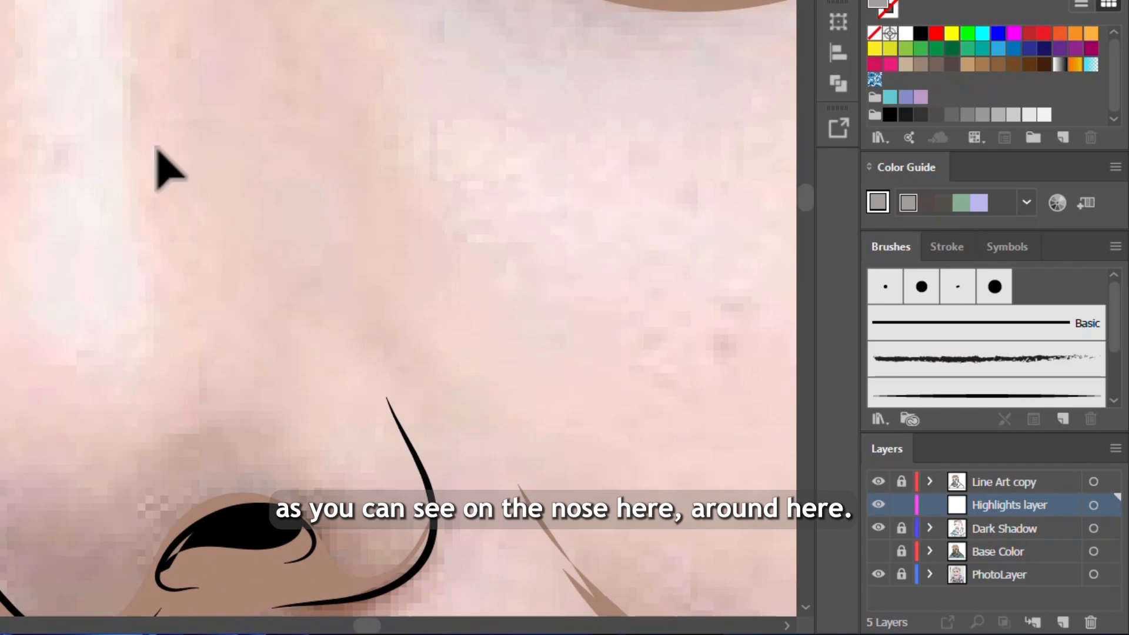
scroll(117, 176, "down", 4)
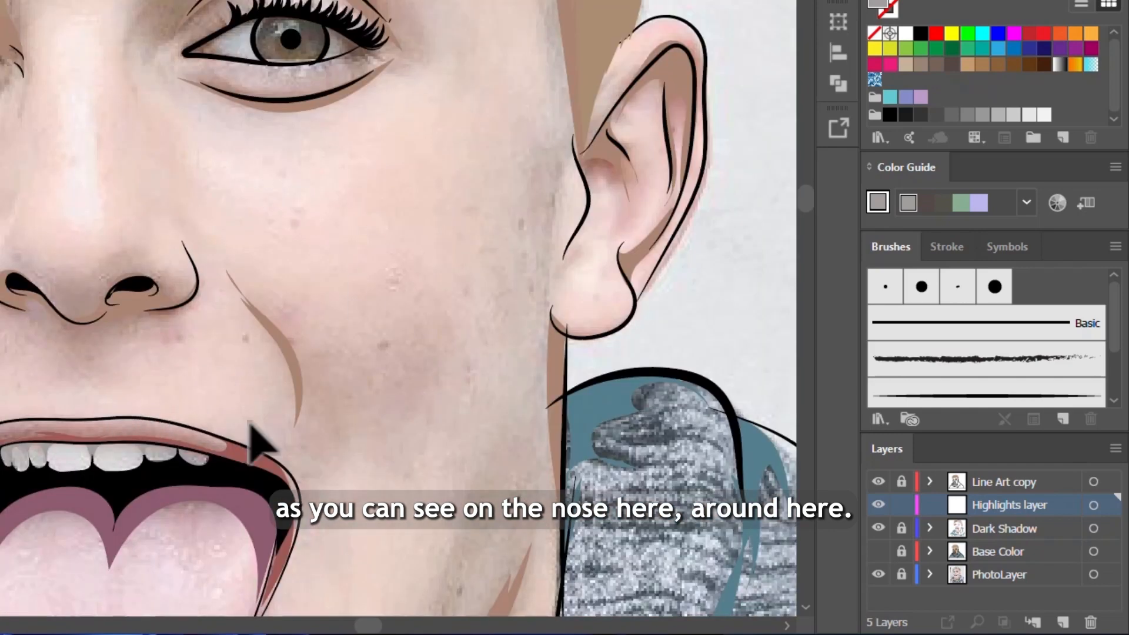
scroll(582, 276, "up", 4)
scroll(499, 464, "down", 2)
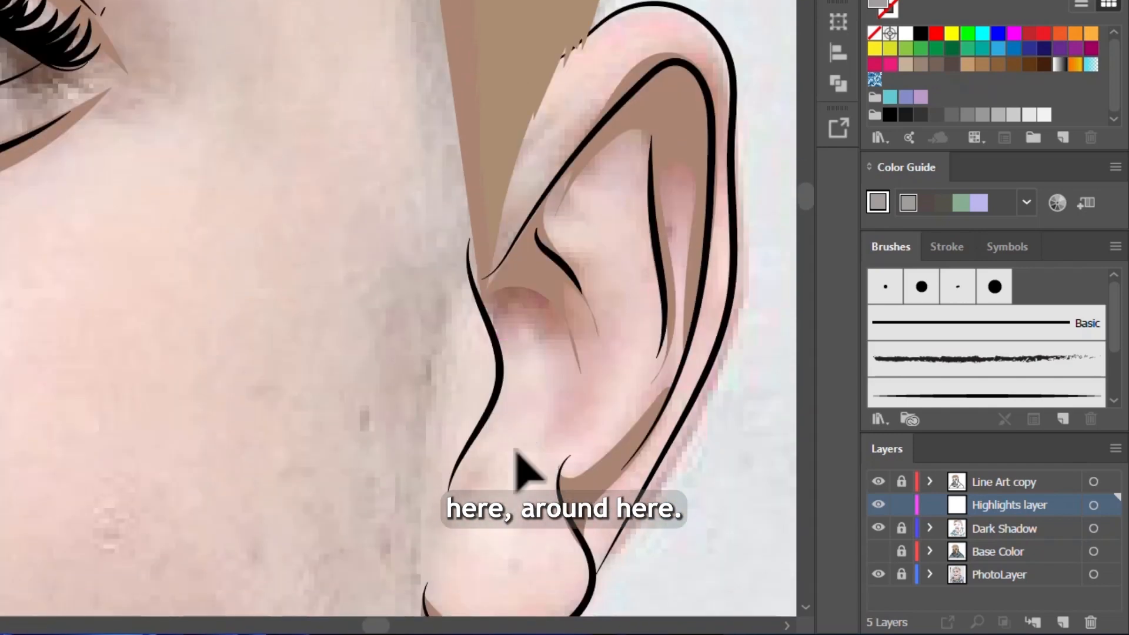
scroll(318, 264, "down", 2)
scroll(235, 147, "up", 1)
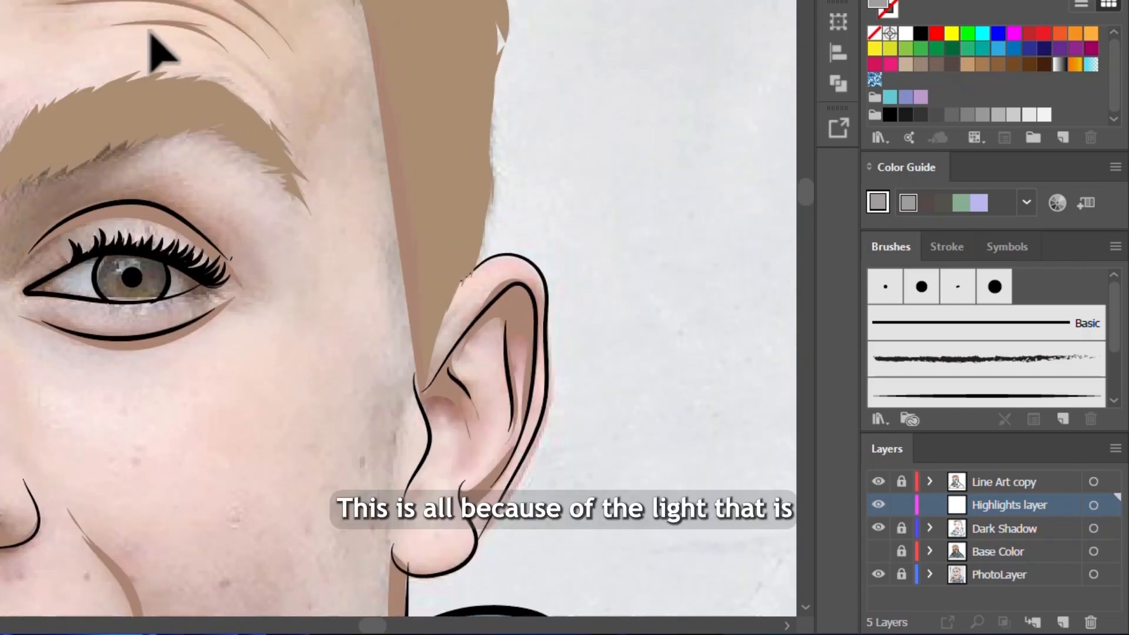
scroll(235, 76, "down", 2)
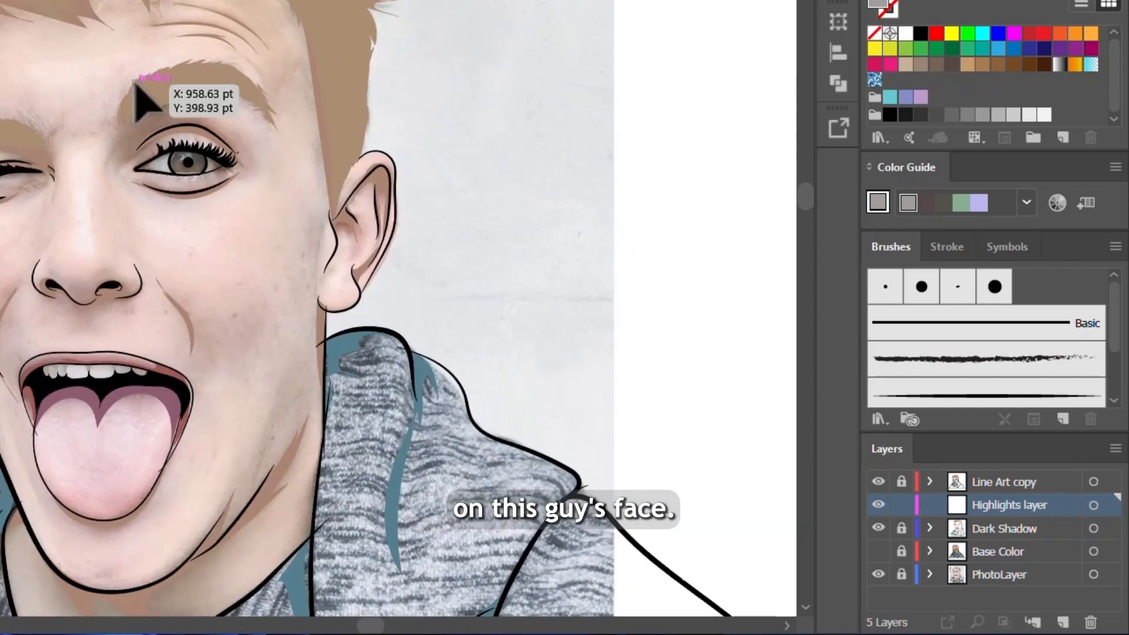
scroll(133, 100, "down", 3)
scroll(288, 317, "down", 3)
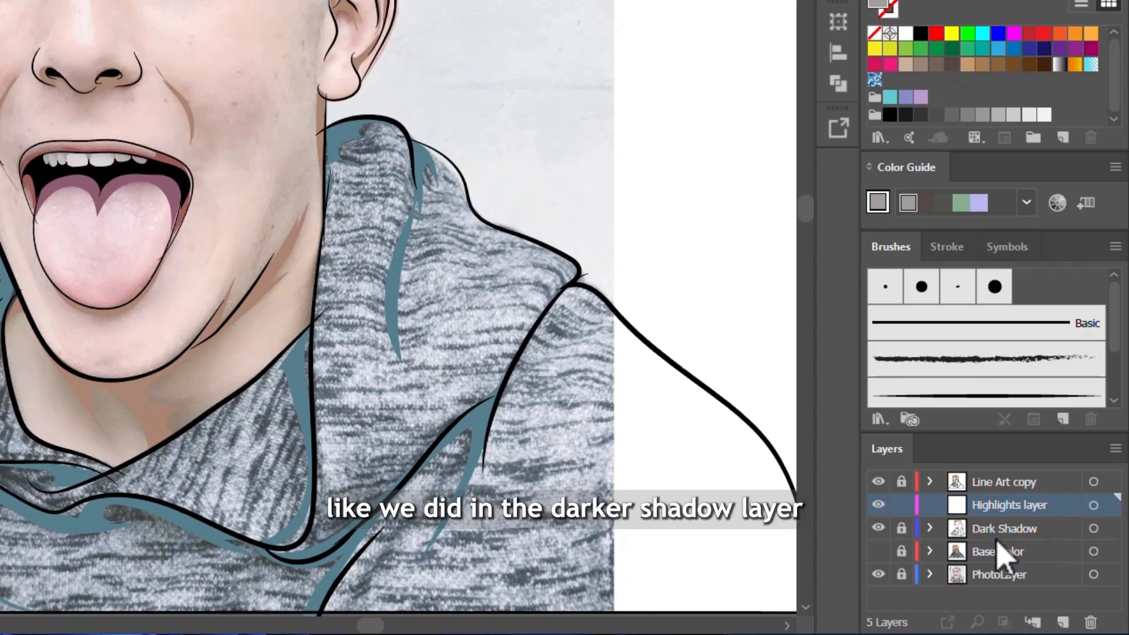
Step: Show the Base Color layer, hide the PhotoLayer, and sample the base skin tone from the face
left_click(903, 504)
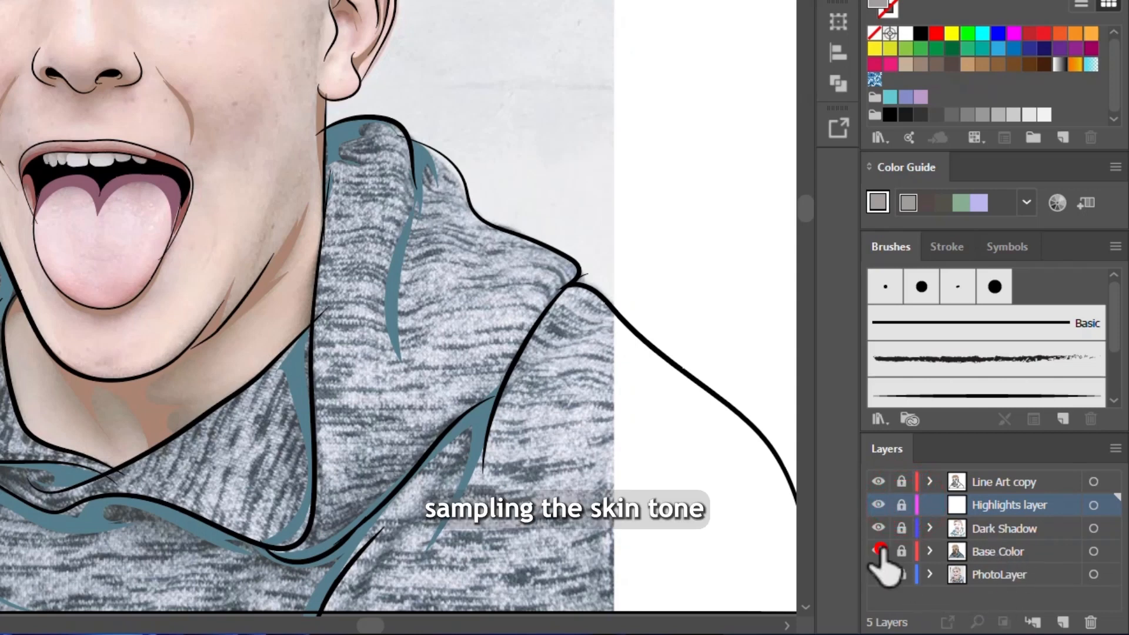
left_click(880, 551)
left_click(878, 575)
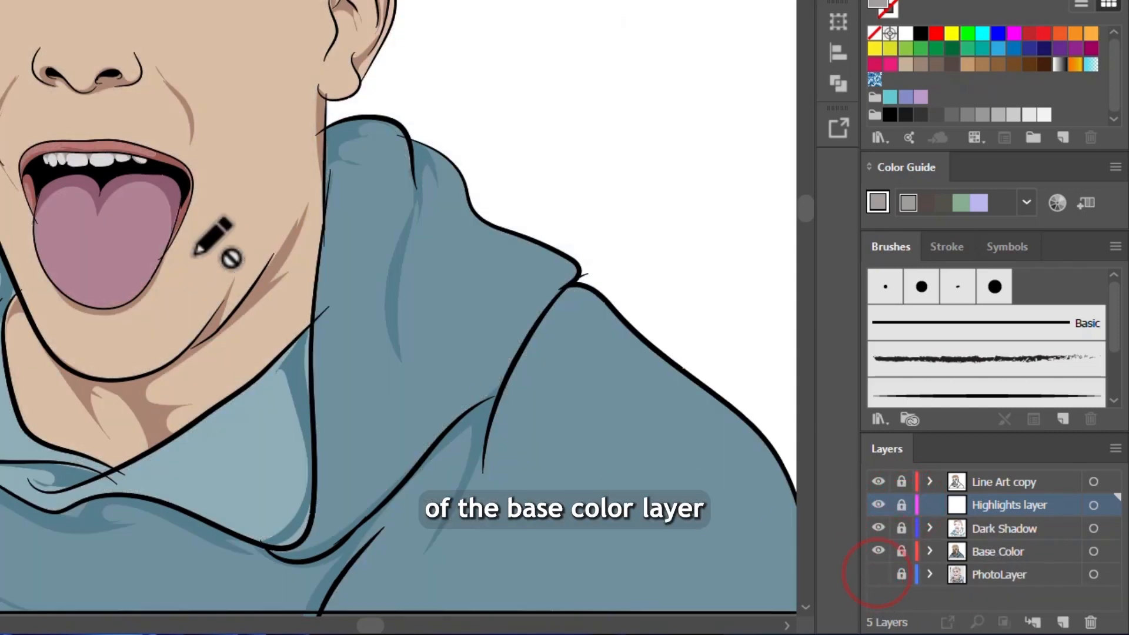
scroll(197, 251, "up", 3)
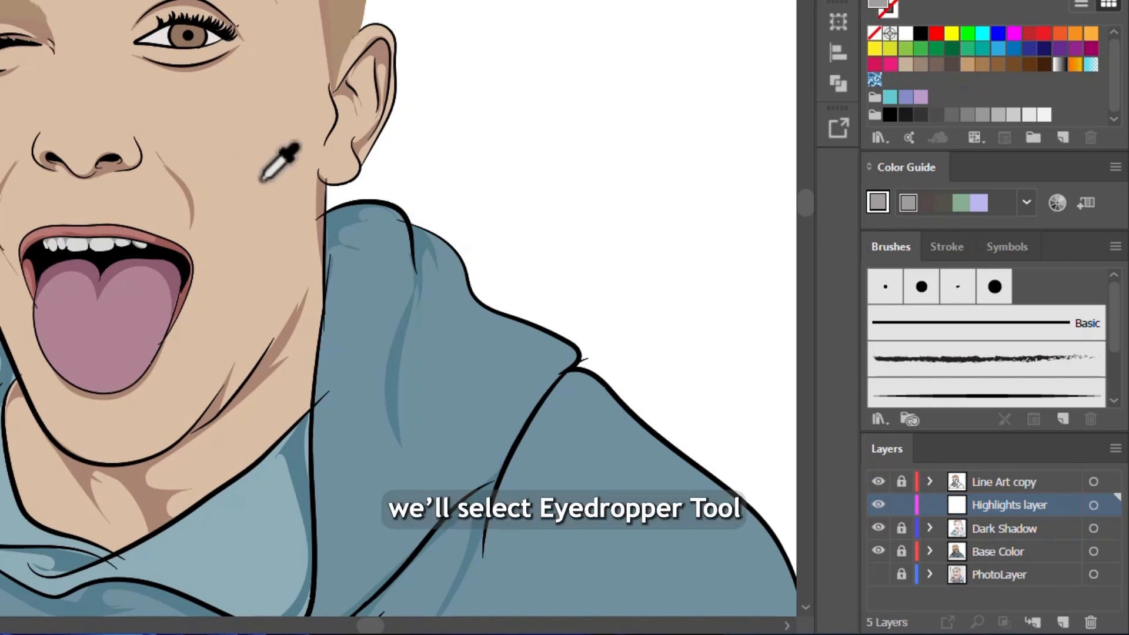
left_click(221, 114)
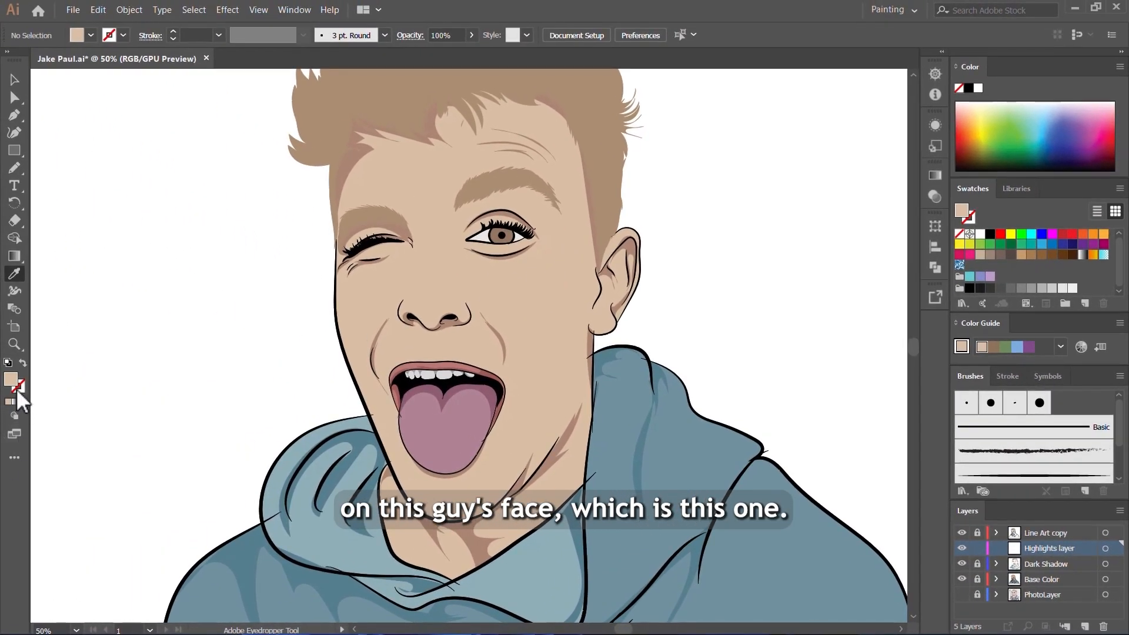
Step: Brighten the sampled skin tone fill to the highlight color EFDED0
double_click(13, 381)
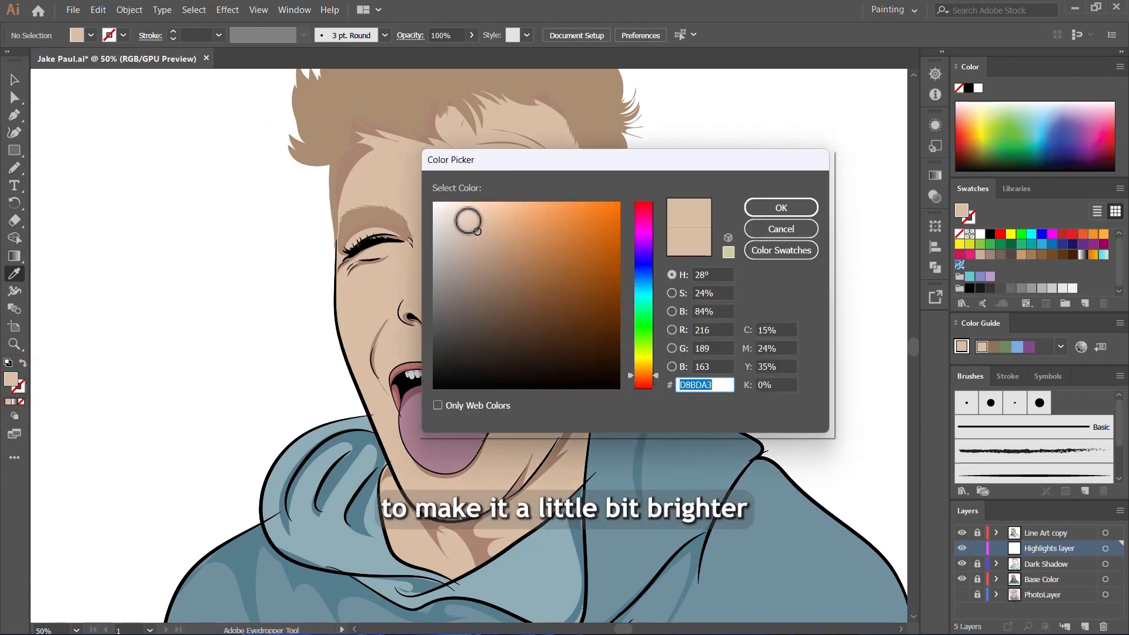
left_click_drag(476, 231, 462, 216)
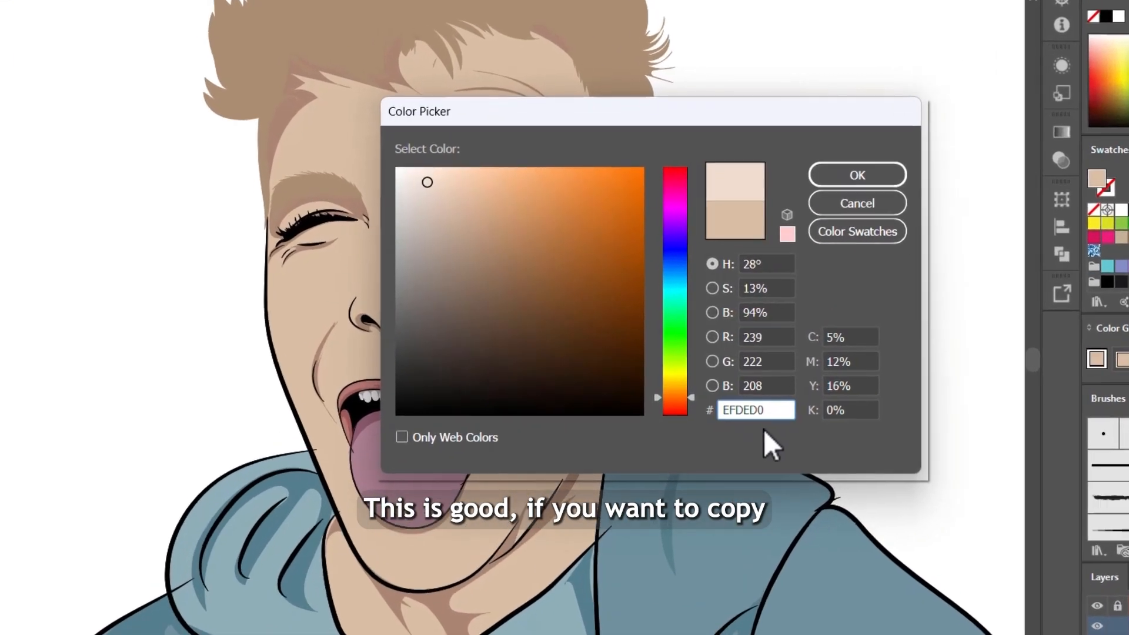
double_click(777, 409)
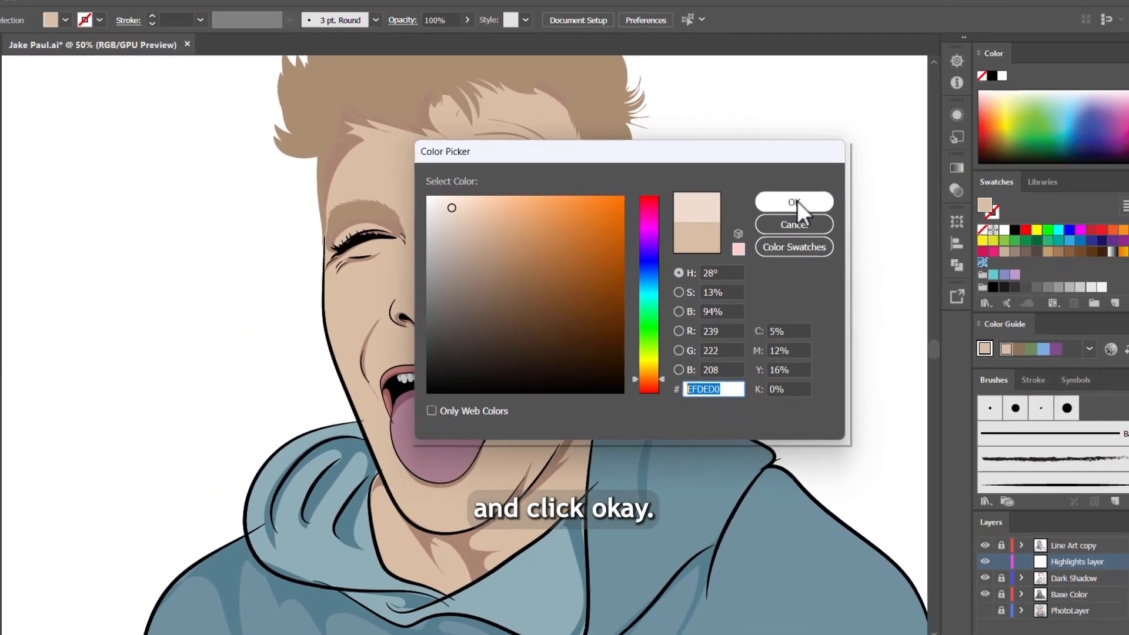
left_click(793, 202)
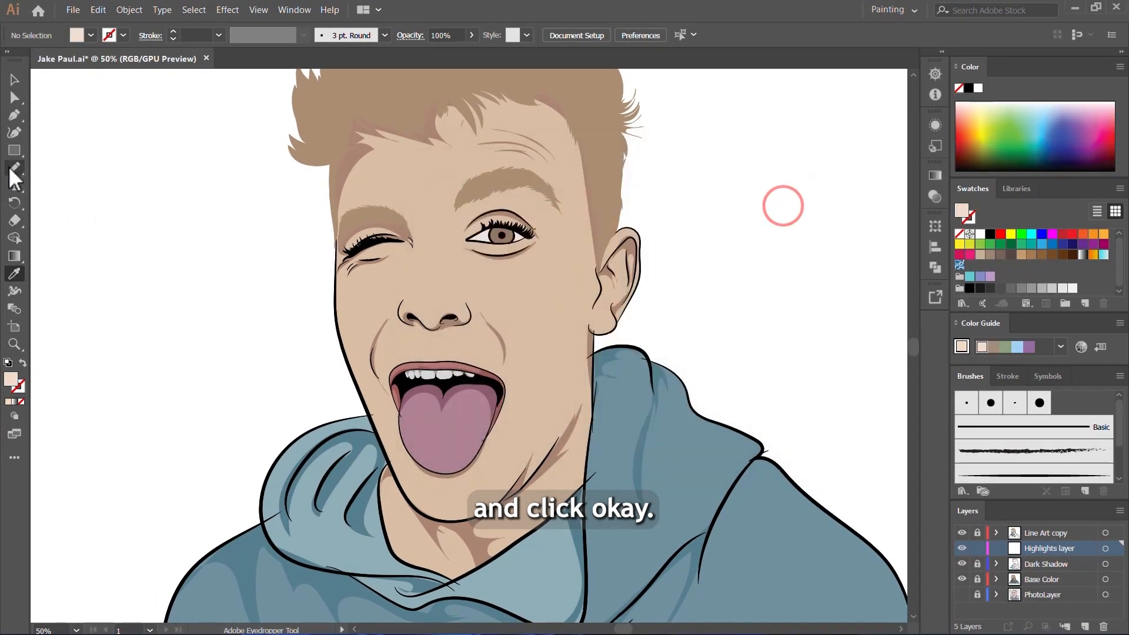
Step: Activate the Pencil tool, show the PhotoLayer, hide the Base Color layer, and select the Highlights layer for drawing
left_click(10, 169)
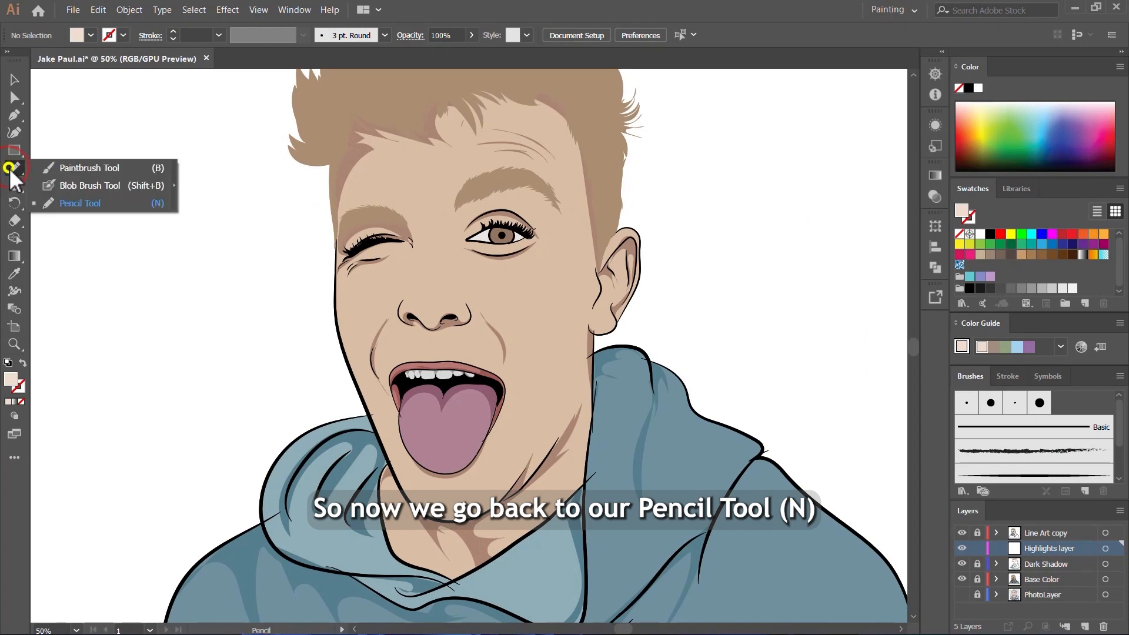
left_click(77, 206)
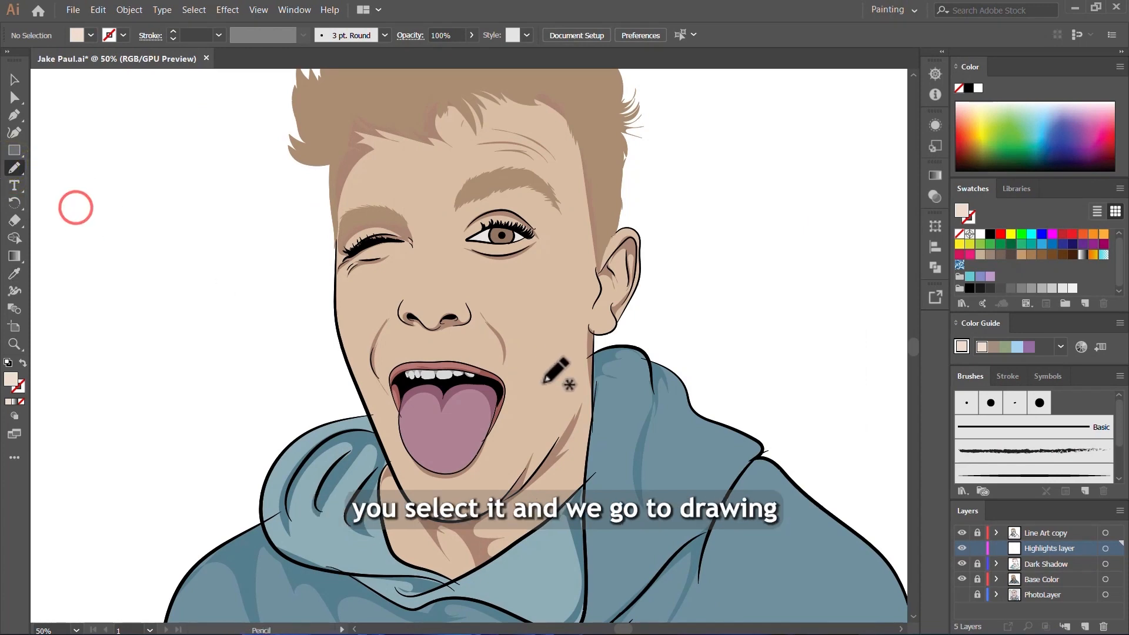
scroll(558, 370, "up", 2)
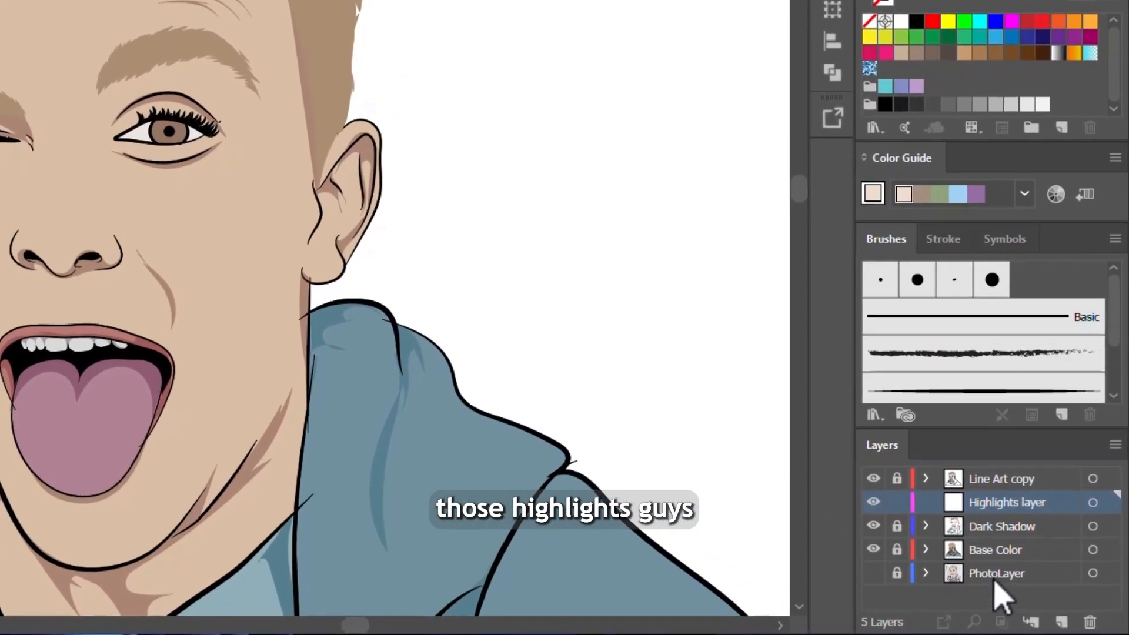
left_click(872, 573)
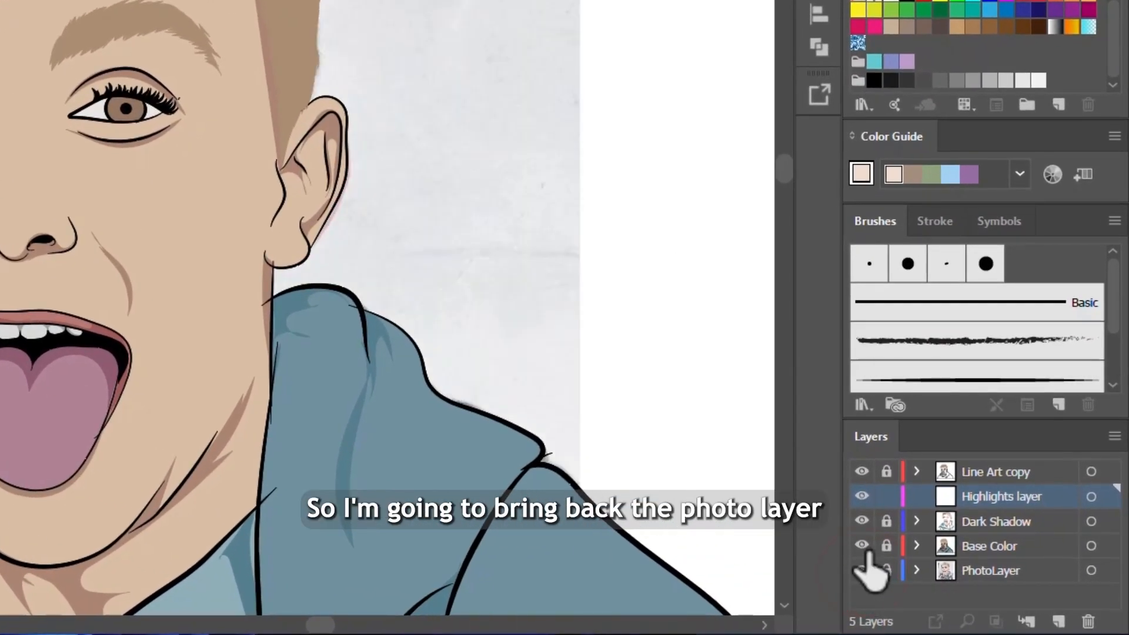
left_click(862, 546)
left_click(1014, 545)
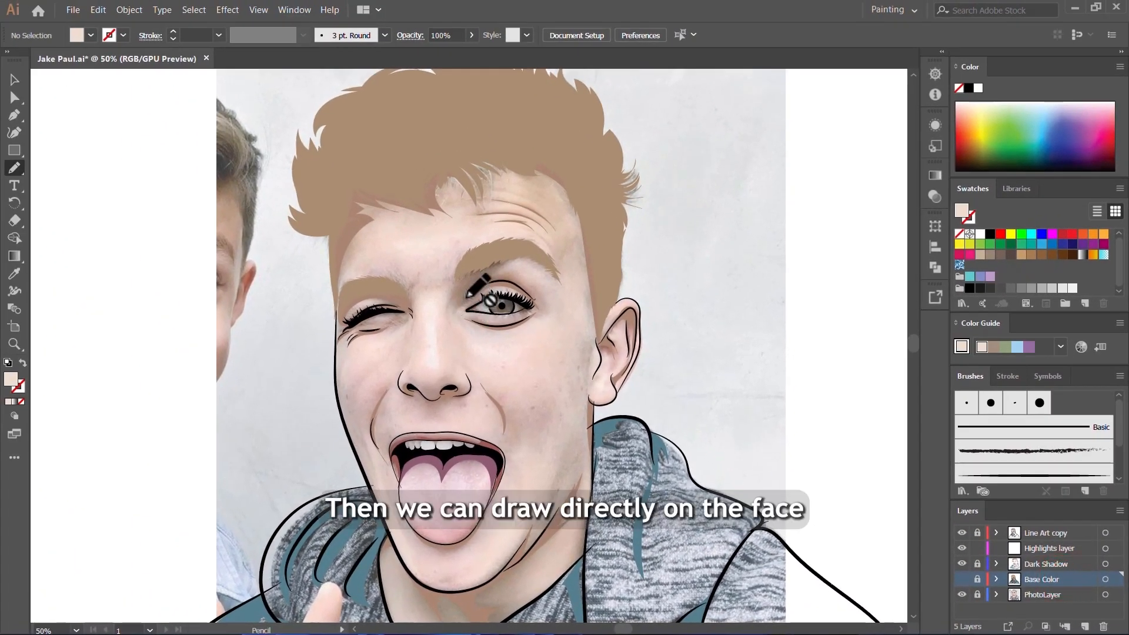
scroll(442, 355, "up", 5)
scroll(437, 355, "down", 2)
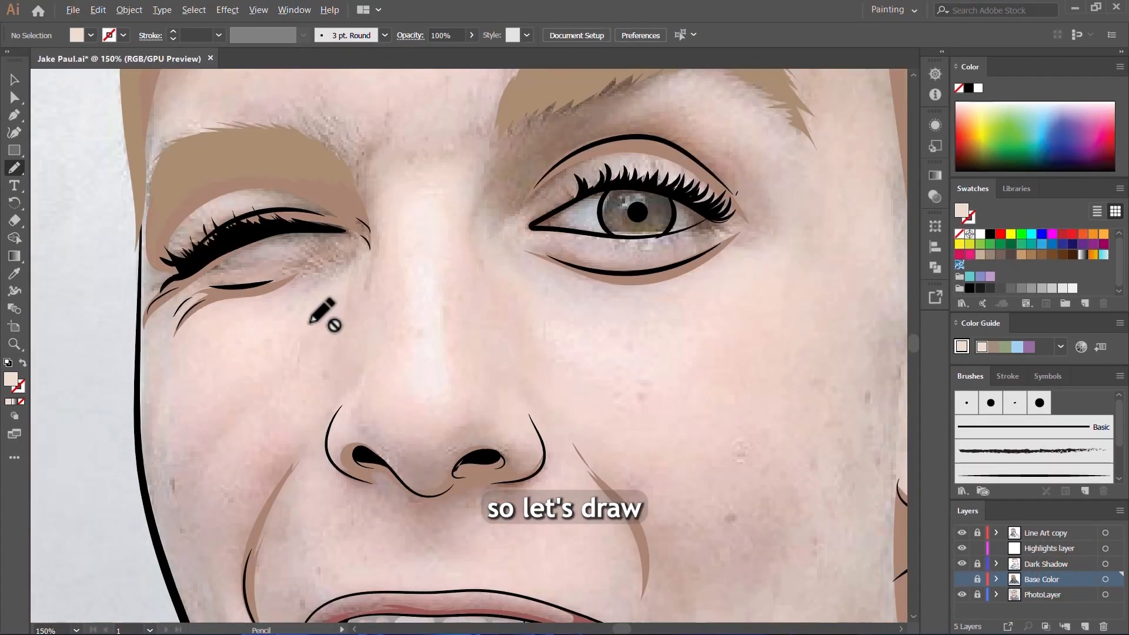
left_click(1049, 548)
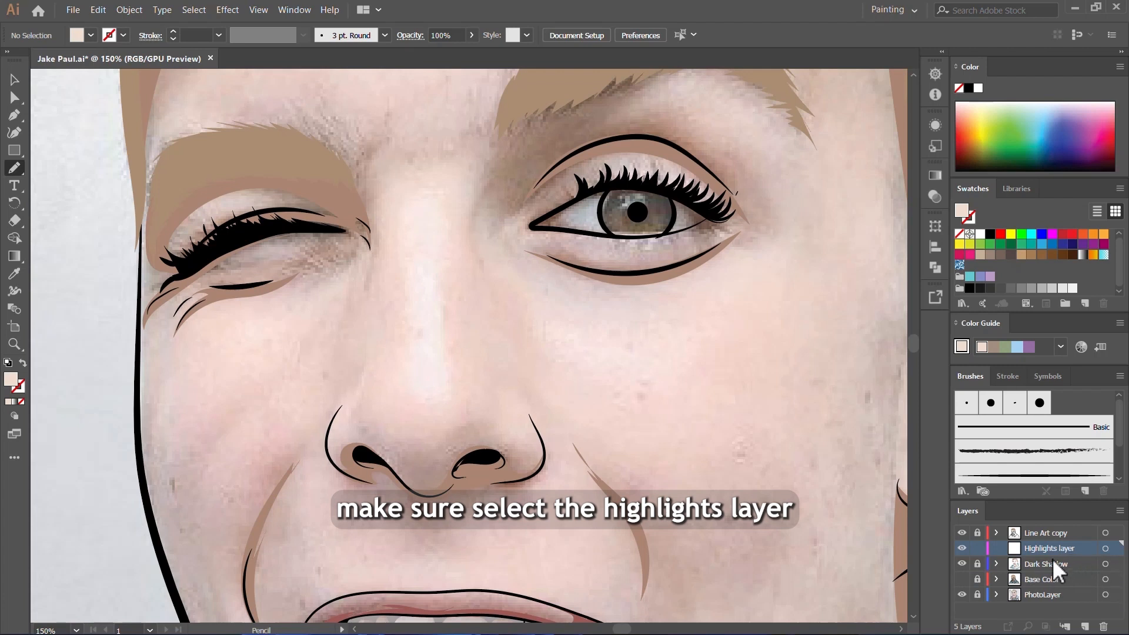
left_click(977, 579)
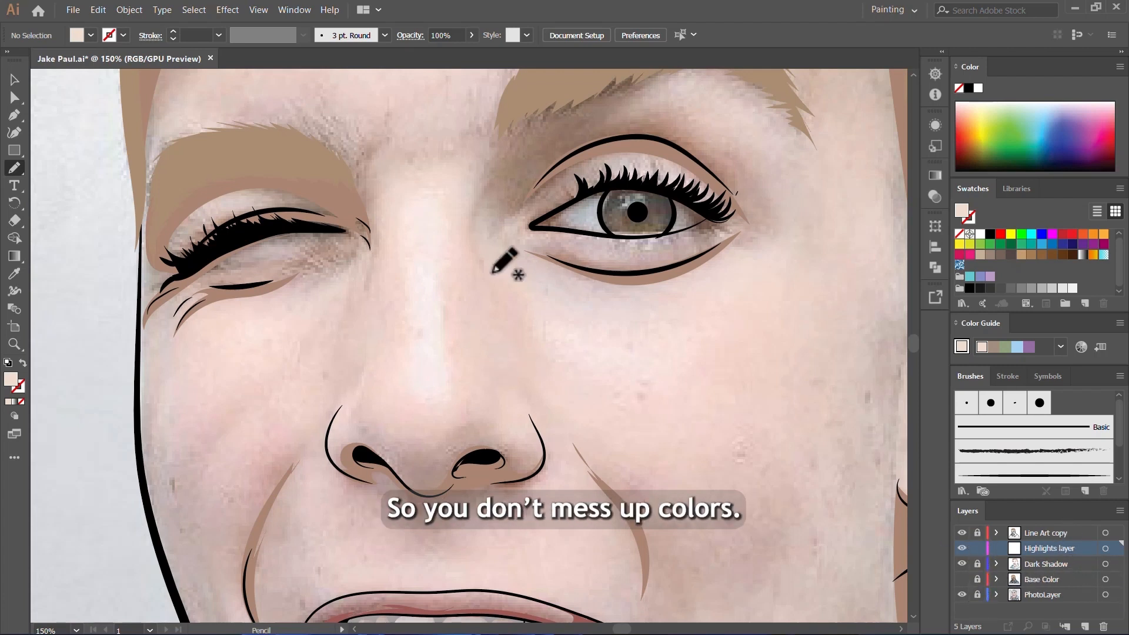
Step: Draw a narrow teardrop highlight with jagged edges down the nose bridge, about 14 pt wide and 81 pt high
left_click_drag(440, 375, 450, 387)
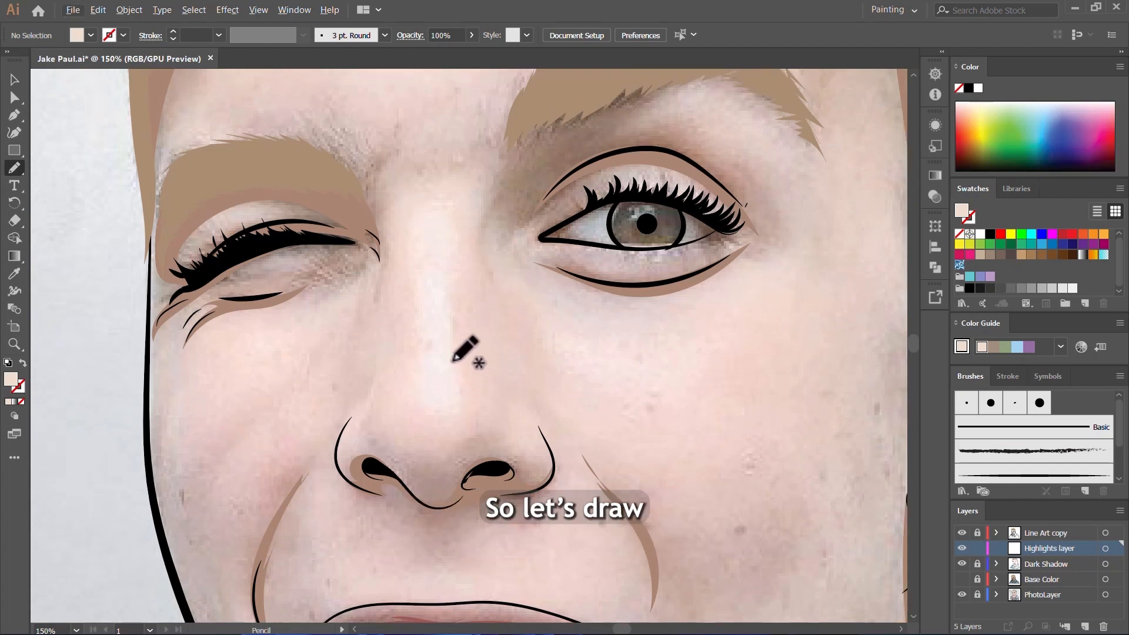
left_click_drag(439, 287, 456, 391)
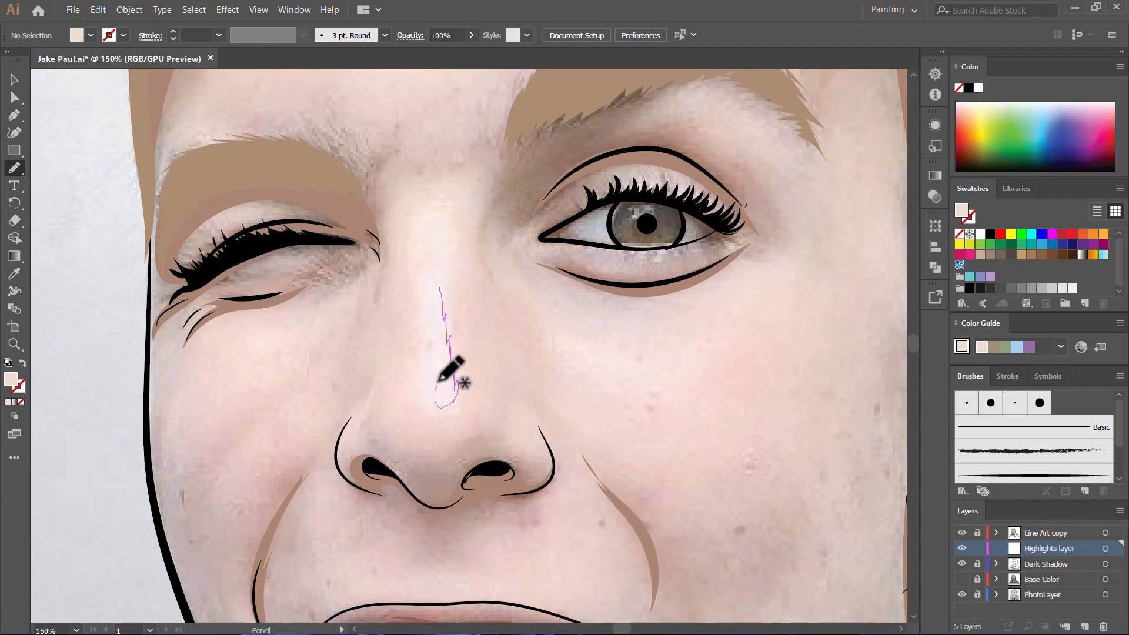
left_click_drag(442, 301, 441, 275)
Step: Draw a jagged, wavy highlight across the forehead above the brows, about 145 pt wide and 51 pt high
scroll(442, 311, "up", 2)
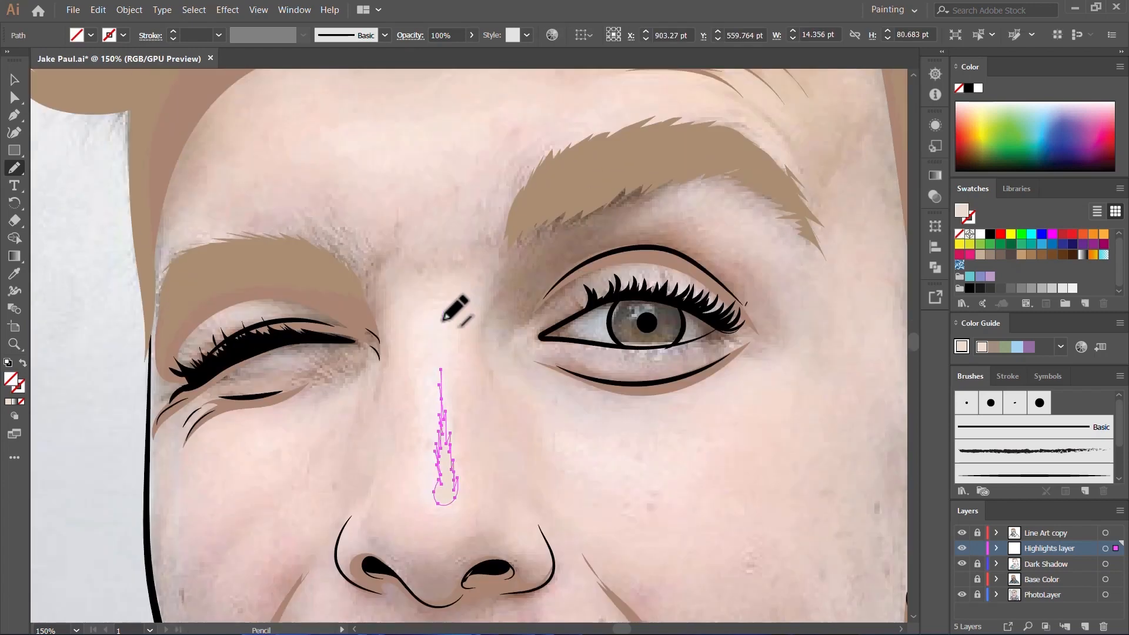
scroll(470, 315, "up", 2)
mouse_move(357, 356)
left_mouse_down()
mouse_move(453, 325)
mouse_move(608, 337)
mouse_move(711, 265)
mouse_move(741, 225)
mouse_move(579, 303)
left_mouse_up()
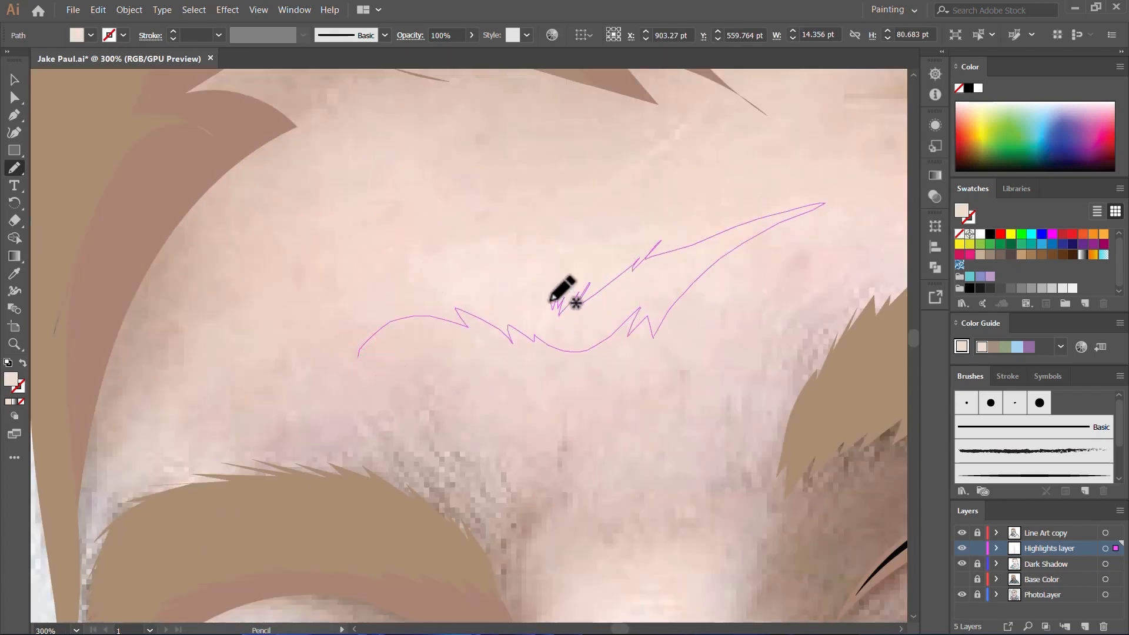
left_click_drag(393, 297, 347, 370)
scroll(443, 318, "up", 2)
scroll(443, 317, "down", 6)
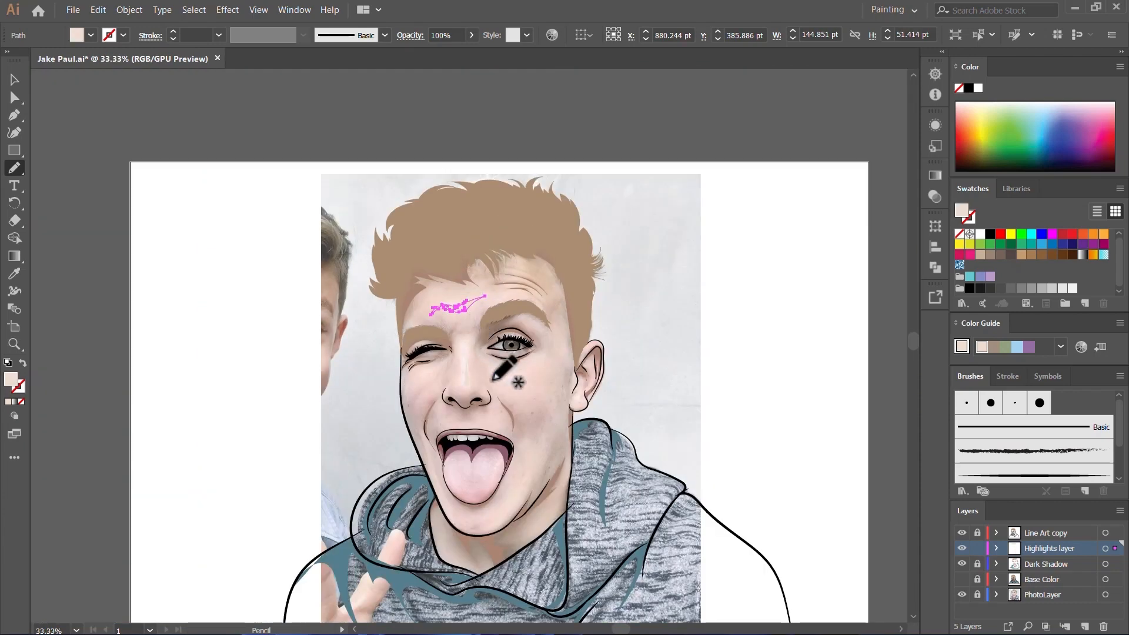
Step: Show the Base Color layer to examine the nose and forehead highlights, and hide it again
scroll(492, 379, "up", 4)
scroll(605, 388, "up", 2)
left_click(961, 579)
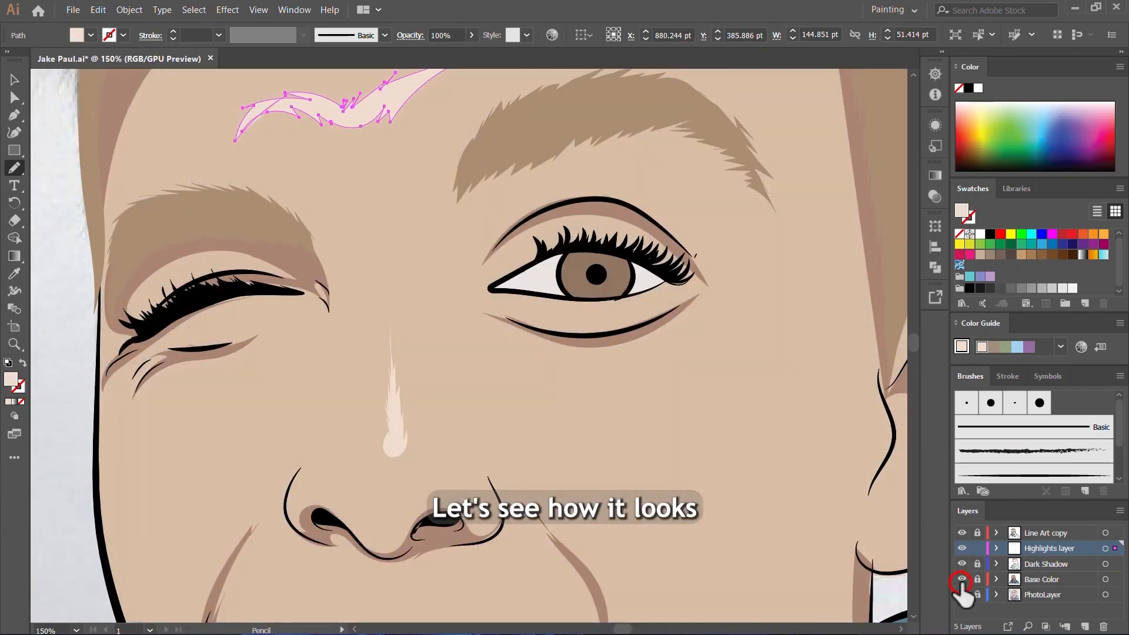
scroll(651, 392, "down", 5)
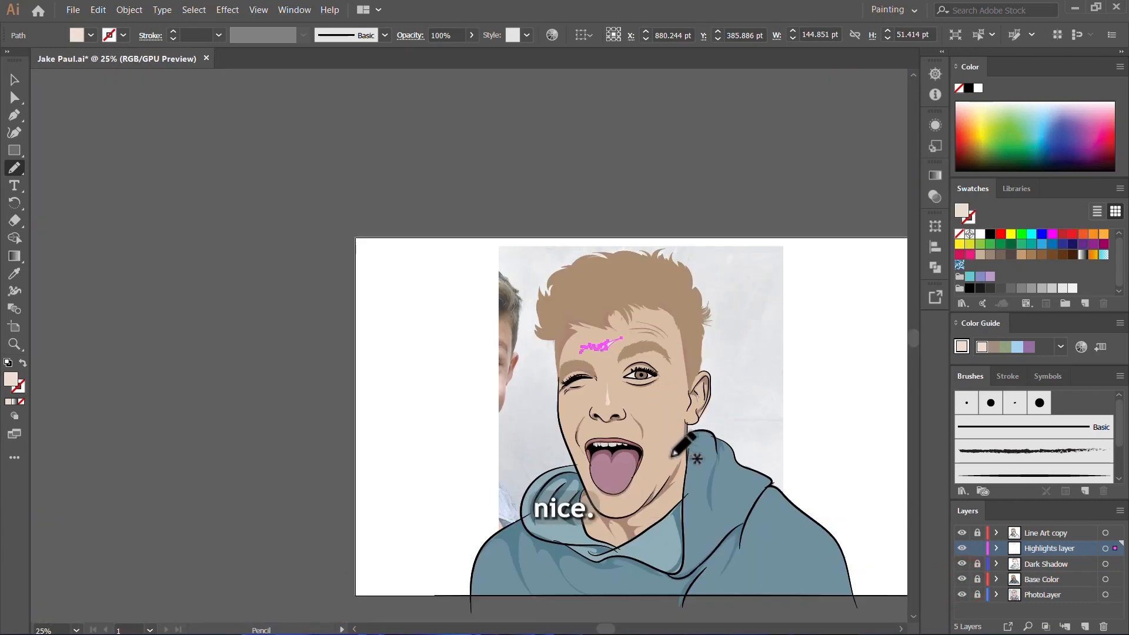
scroll(645, 405, "up", 1)
key("ctrl+1")
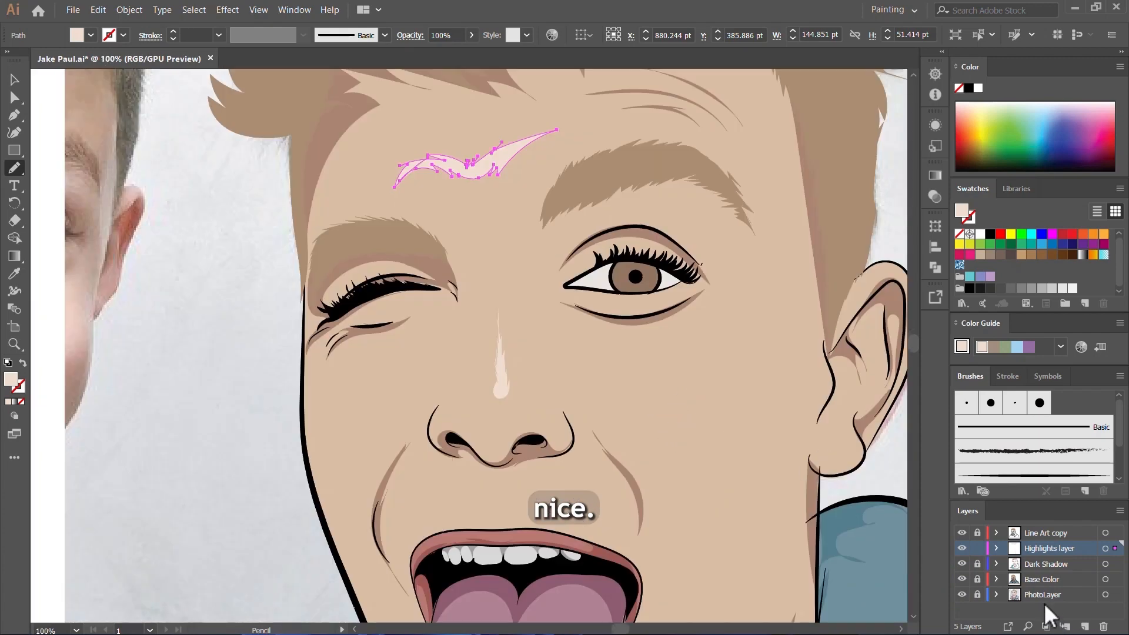
left_click(962, 579)
Step: Draw jagged highlights on the open eye, about 83 by 17 pt below the lower lash line and 71 by 18 pt on the upper lid
scroll(627, 329, "up", 4)
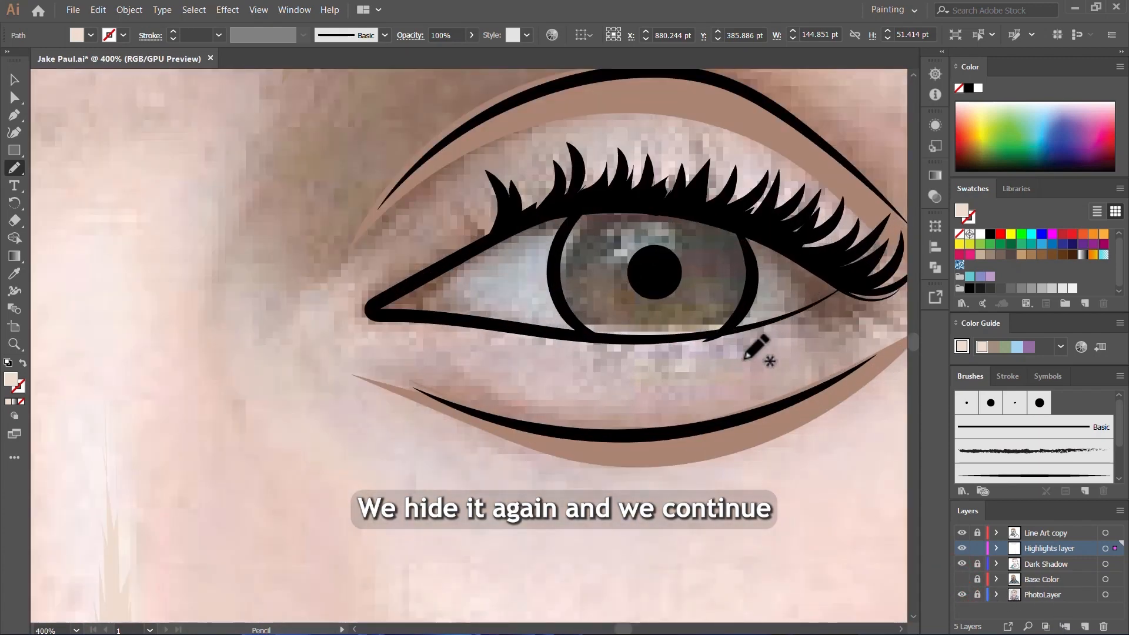
left_click_drag(764, 339, 477, 331)
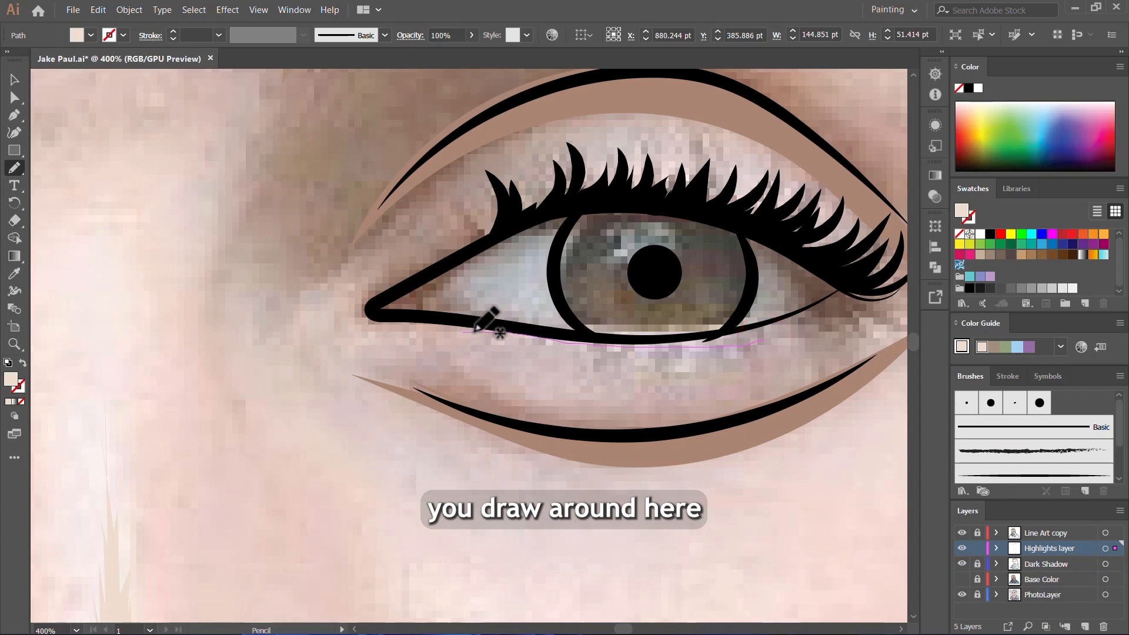
left_click_drag(586, 348, 615, 368)
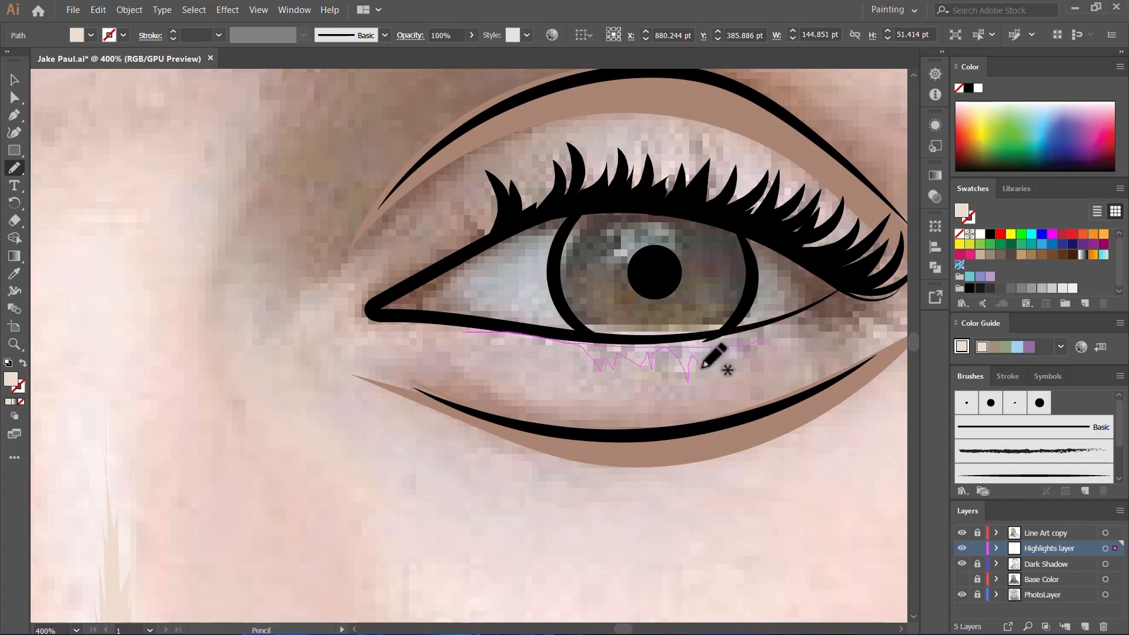
left_click_drag(709, 335, 518, 329)
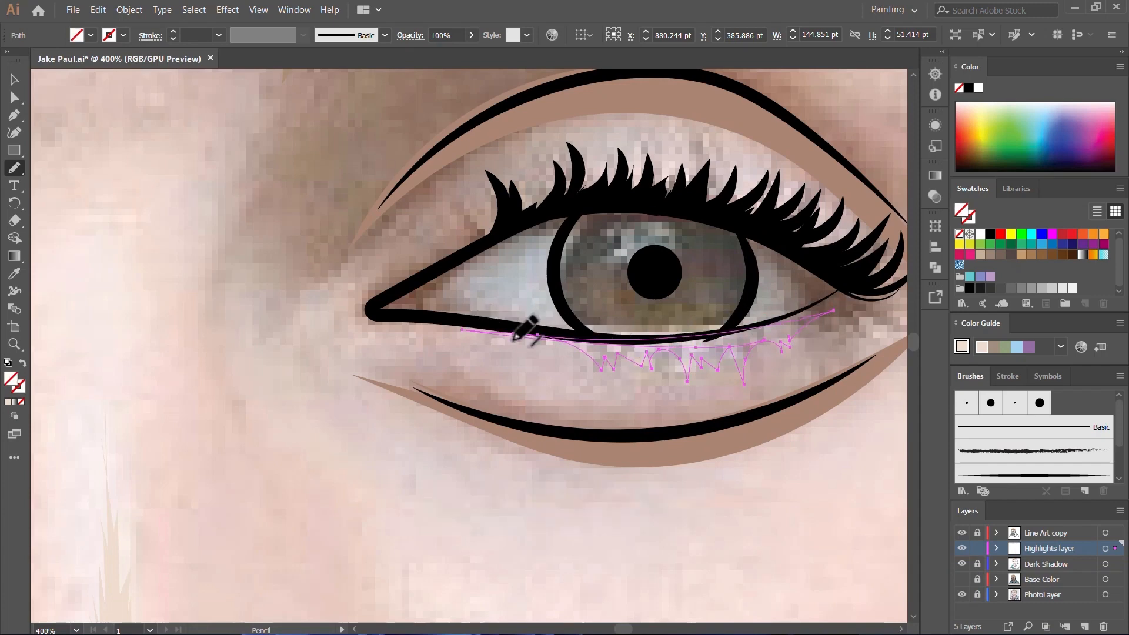
scroll(537, 250, "up", 2)
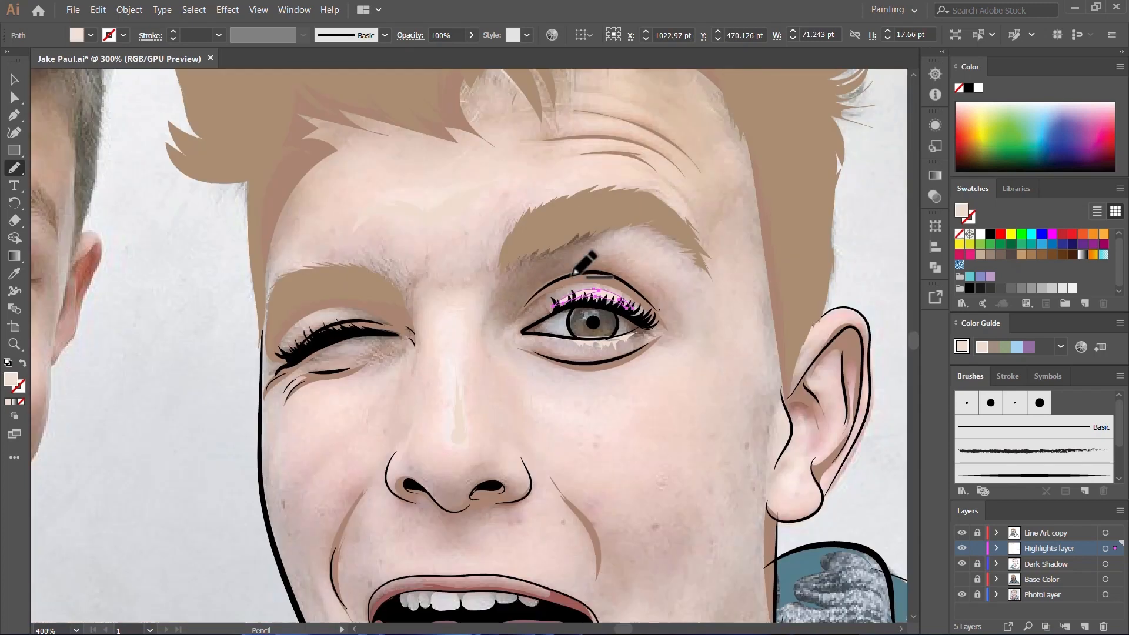
scroll(572, 273, "down", 1)
Step: Draw a long curved highlight on the cheek below the winking eye
scroll(469, 298, "up", 2)
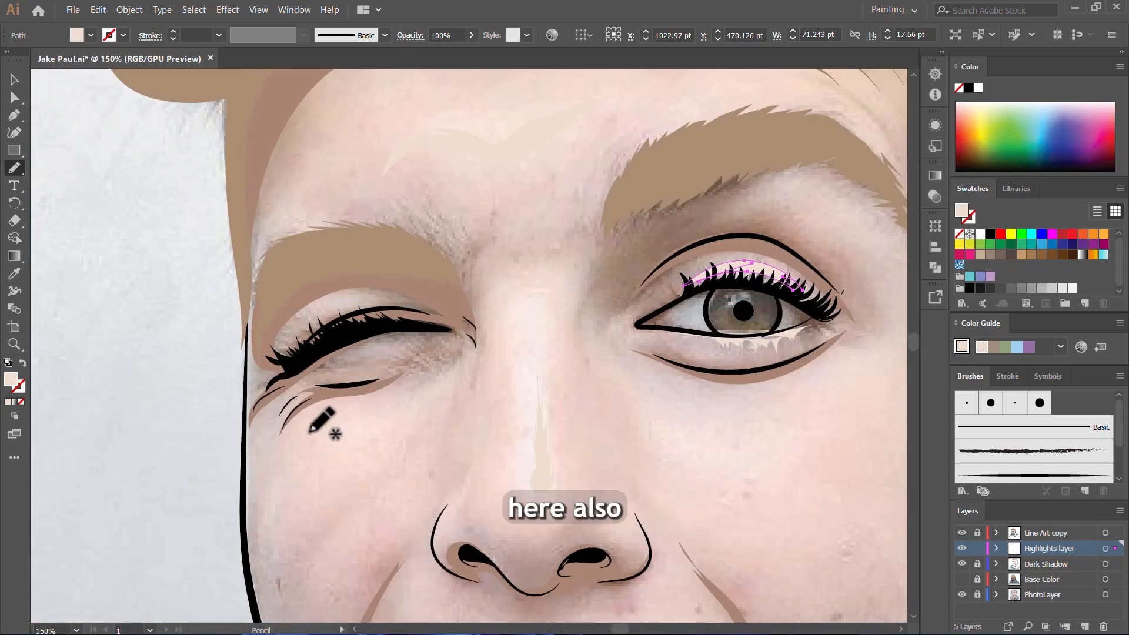
scroll(308, 432, "up", 3)
scroll(399, 383, "down", 2)
scroll(423, 368, "down", 1)
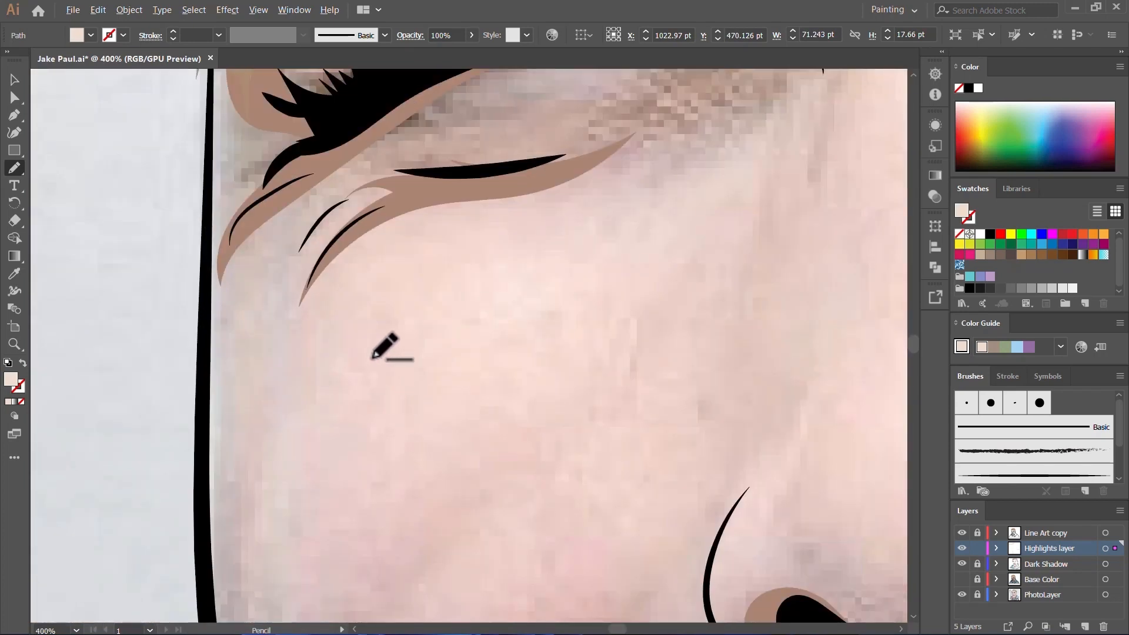
scroll(376, 388, "down", 1)
left_click_drag(557, 253, 378, 340)
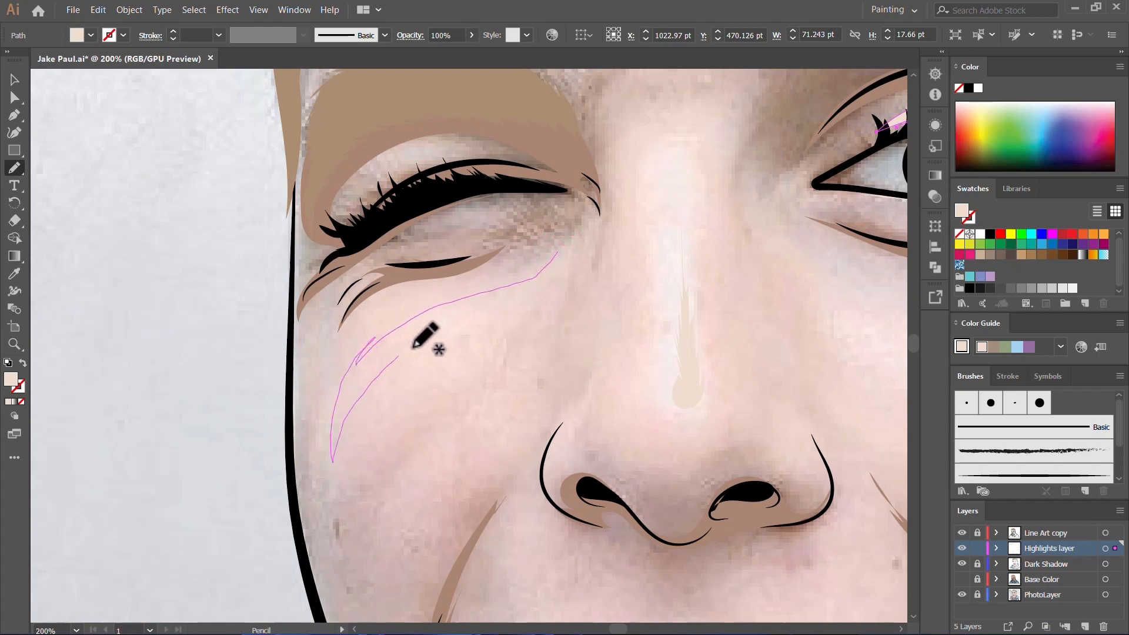
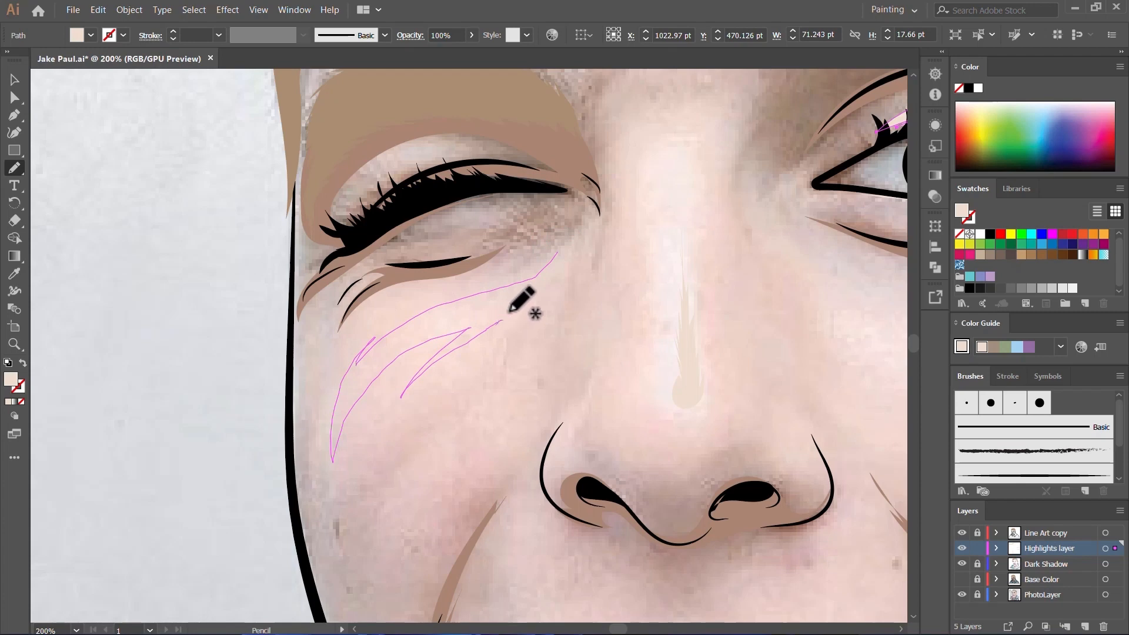
Step: Draw a thin curved highlight on the winking eye's upper lid, about 53 pt wide and 21 pt high
scroll(548, 270, "up", 3)
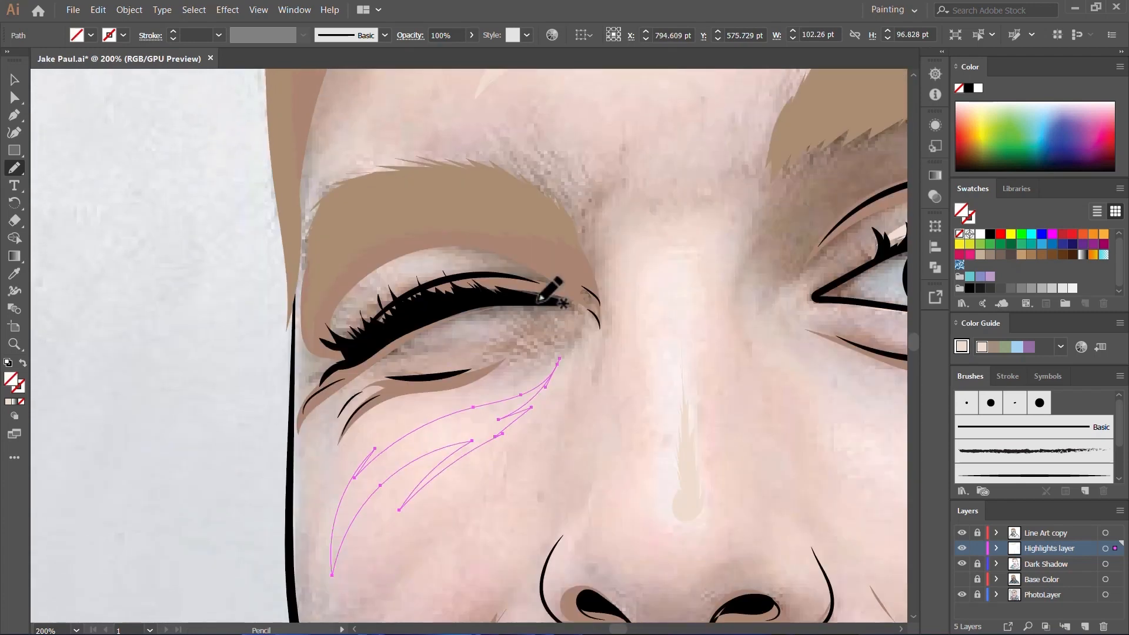
scroll(432, 332, "up", 2)
scroll(288, 447, "up", 1)
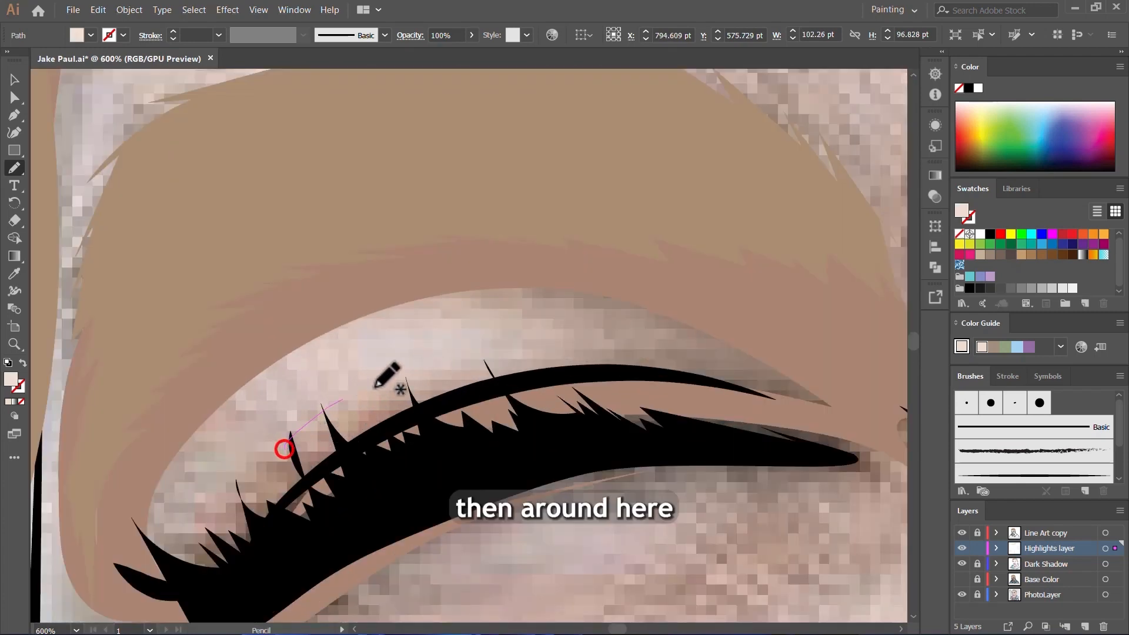
mouse_move(375, 386)
left_mouse_down()
mouse_move(593, 359)
mouse_move(480, 338)
mouse_move(351, 383)
mouse_move(235, 482)
left_mouse_up()
scroll(357, 404, "up", 3)
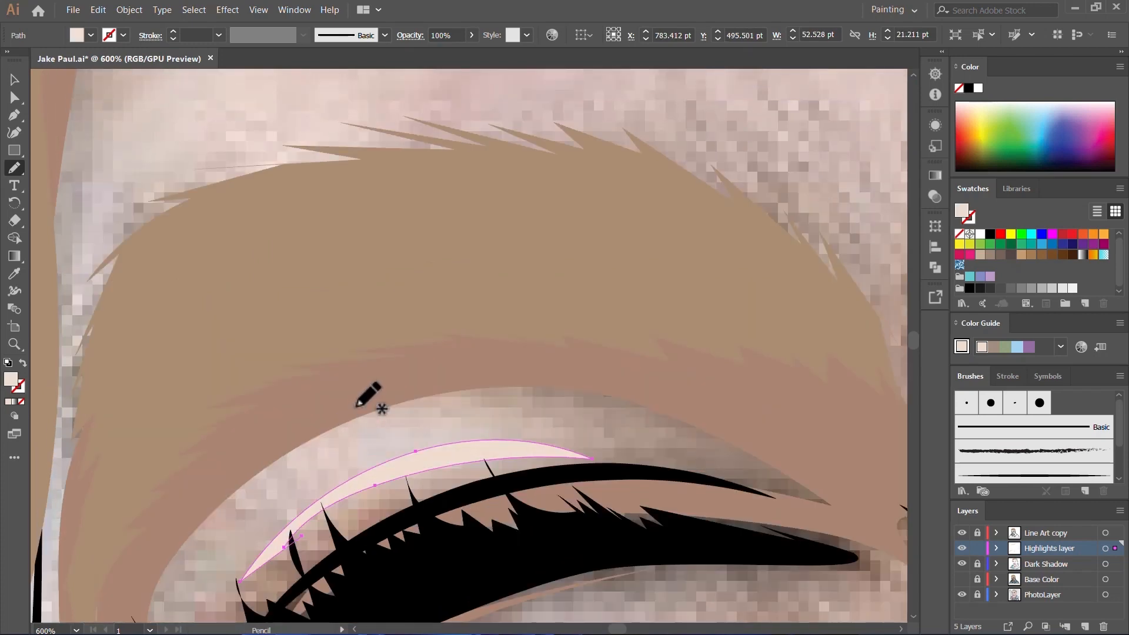
Step: Draw small curved highlights inside both nostril wings, about 9 by 23 pt on the winking-eye side and 12 by 31 pt on the other
scroll(357, 406, "down", 4)
scroll(474, 235, "up", 4)
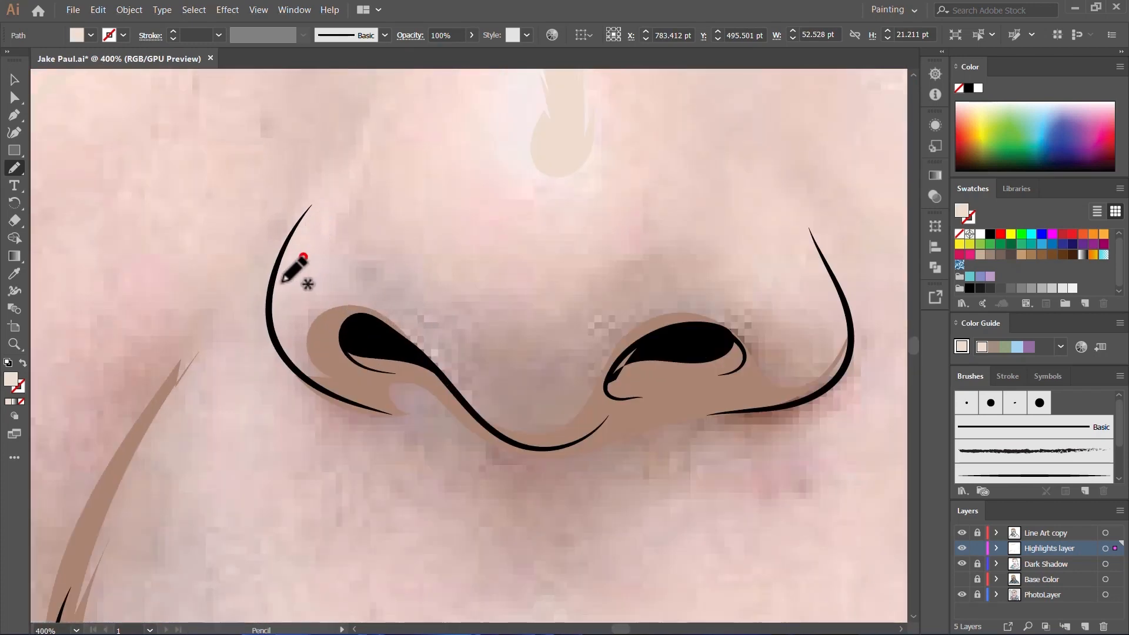
left_click_drag(298, 265, 305, 259)
scroll(318, 282, "up", 1)
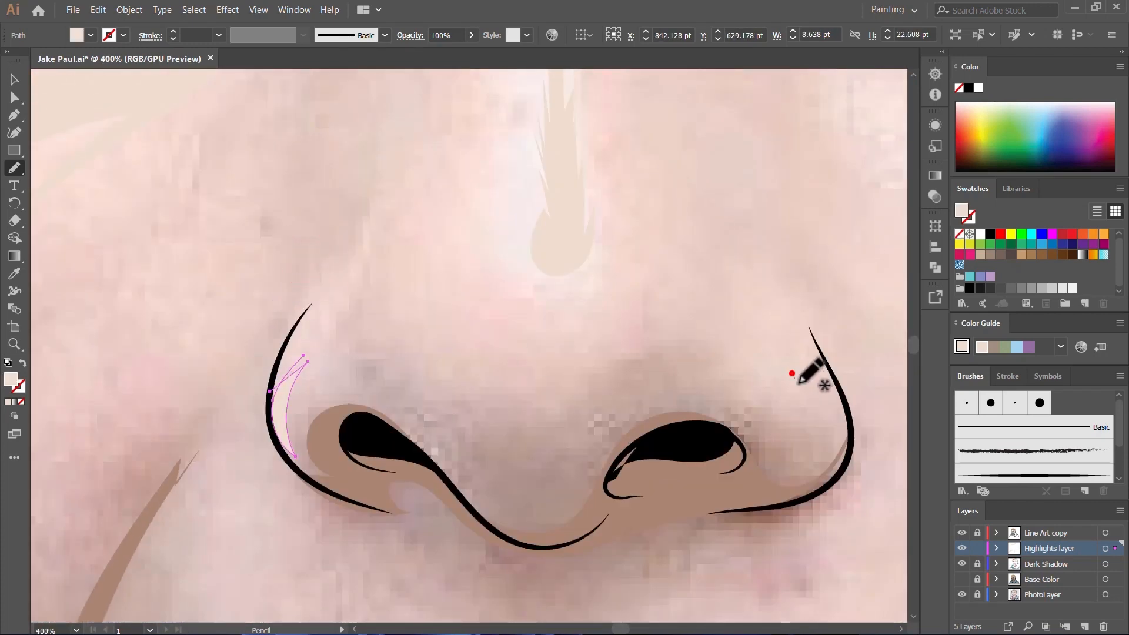
left_click_drag(799, 381, 819, 370)
Step: Draw a narrow wavy highlight along the ear's front edge beside the cheek, about 17 pt wide and 79 pt high
scroll(756, 383, "down", 2)
scroll(617, 329, "down", 3)
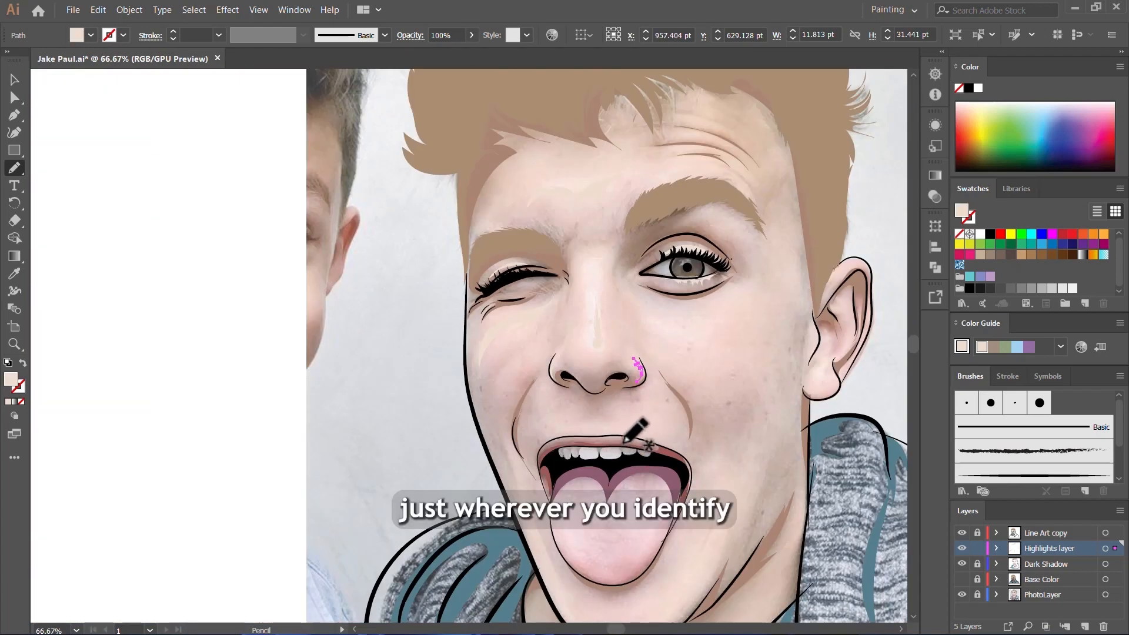
scroll(632, 435, "up", 3)
scroll(703, 316, "down", 3)
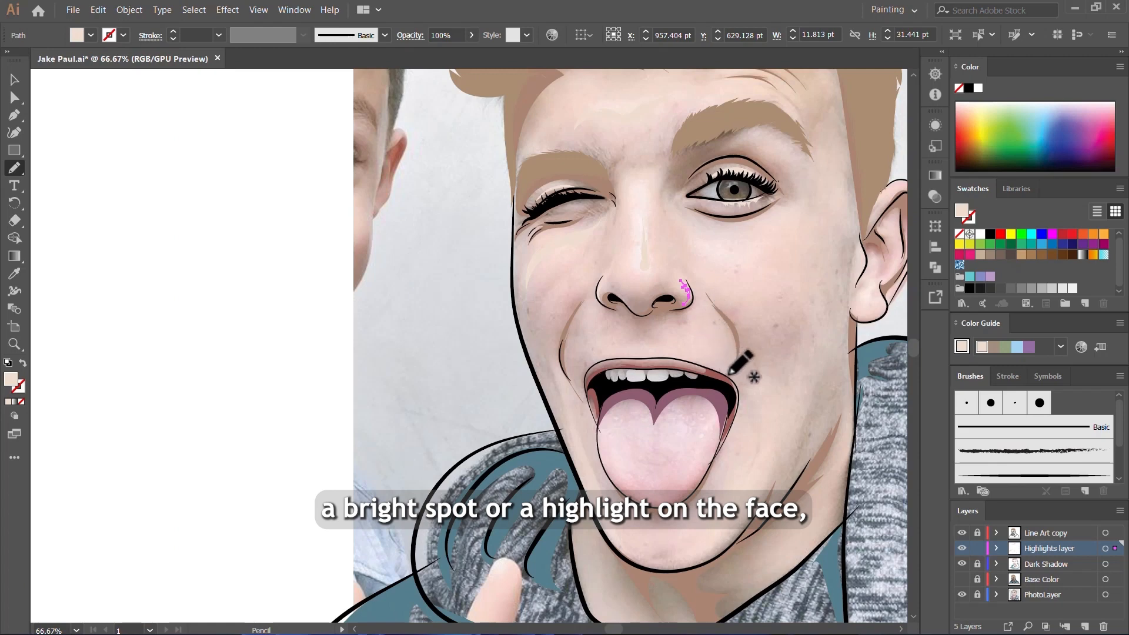
scroll(754, 369, "down", 3)
scroll(735, 274, "up", 6)
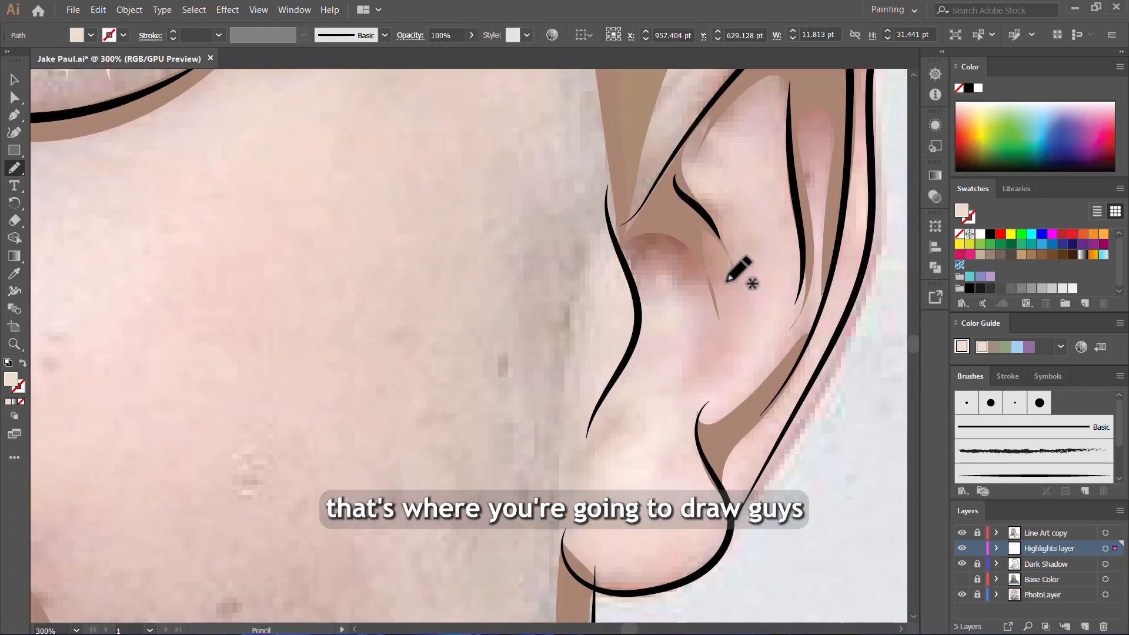
mouse_move(607, 188)
left_mouse_down()
mouse_move(601, 254)
mouse_move(621, 343)
mouse_move(578, 428)
mouse_move(583, 454)
mouse_move(628, 333)
left_mouse_up()
left_click_drag(619, 253, 606, 192)
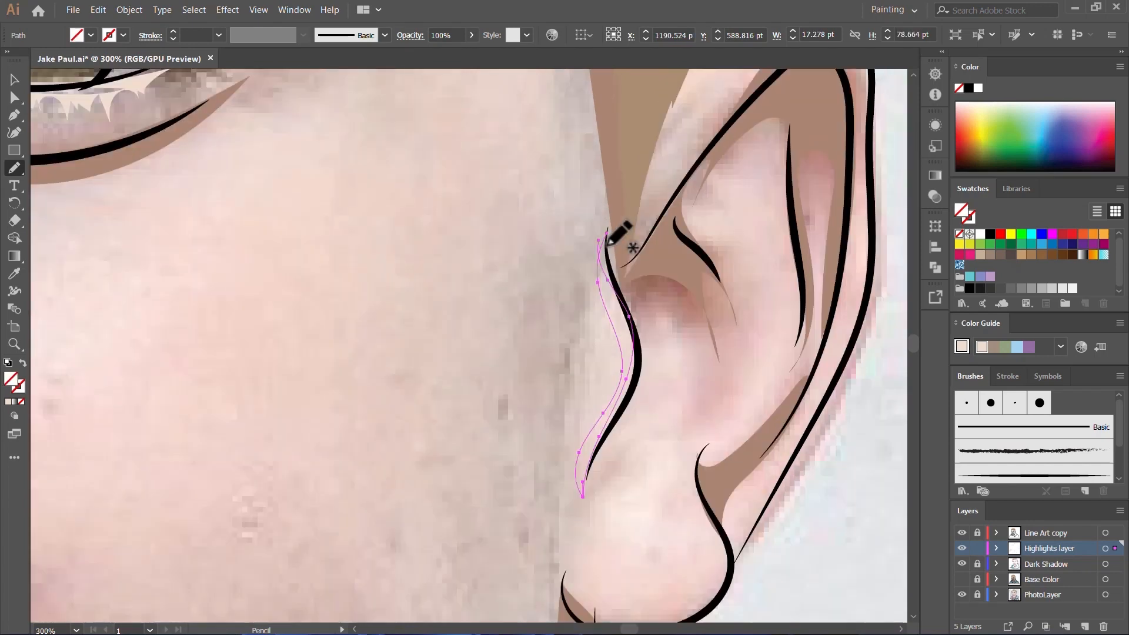
Step: Draw highlights in the ear hollow and on the lobe, plus a tall one along the inner fold, about 15 by 86 pt
mouse_move(658, 309)
left_mouse_down()
mouse_move(623, 417)
mouse_move(657, 349)
left_mouse_up()
mouse_move(676, 425)
left_mouse_down()
mouse_move(605, 574)
mouse_move(699, 402)
left_mouse_up()
scroll(689, 428, "up", 3)
mouse_move(772, 234)
left_mouse_down()
mouse_move(771, 289)
mouse_move(794, 343)
left_mouse_up()
scroll(713, 383, "up", 3)
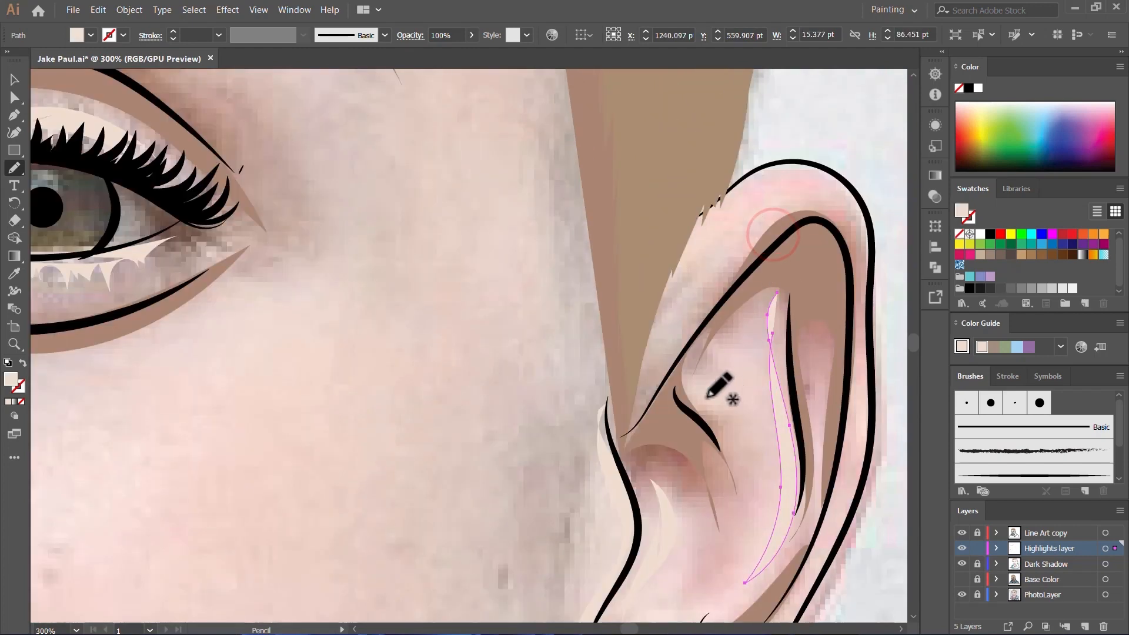
Step: Draw highlights on the upper inner ear and around its outer rim, the rim shape about 54 pt wide and 48 pt high
left_click_drag(717, 359, 742, 469)
scroll(700, 406, "up", 3)
mouse_move(689, 424)
left_mouse_down()
mouse_move(799, 300)
mouse_move(865, 368)
mouse_move(822, 282)
mouse_move(713, 351)
mouse_move(689, 423)
left_mouse_up()
scroll(696, 406, "up", 3)
scroll(694, 352, "down", 4)
scroll(688, 303, "up", 4)
scroll(620, 379, "down", 4)
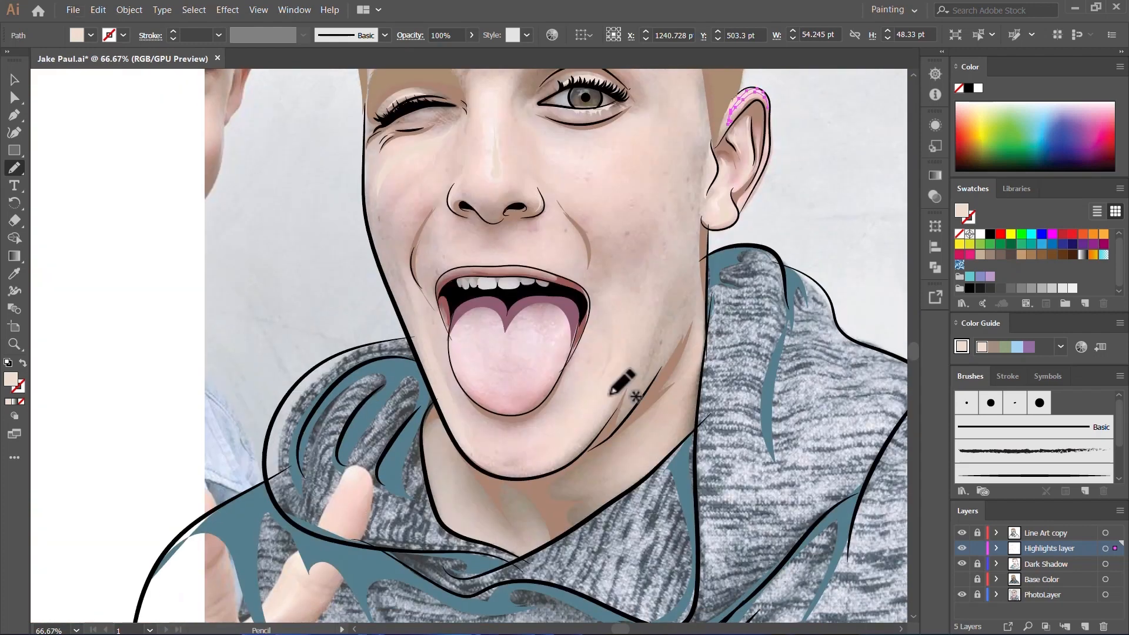
Step: Trace the inner edge of a jaw highlight below the mouth, across the chin and up the jaw on the winking-eye side
scroll(626, 299, "up", 2)
mouse_move(638, 247)
left_mouse_down()
mouse_move(563, 383)
mouse_move(429, 464)
mouse_move(395, 378)
left_mouse_up()
left_click_drag(300, 265, 262, 164)
scroll(262, 329, "up", 5)
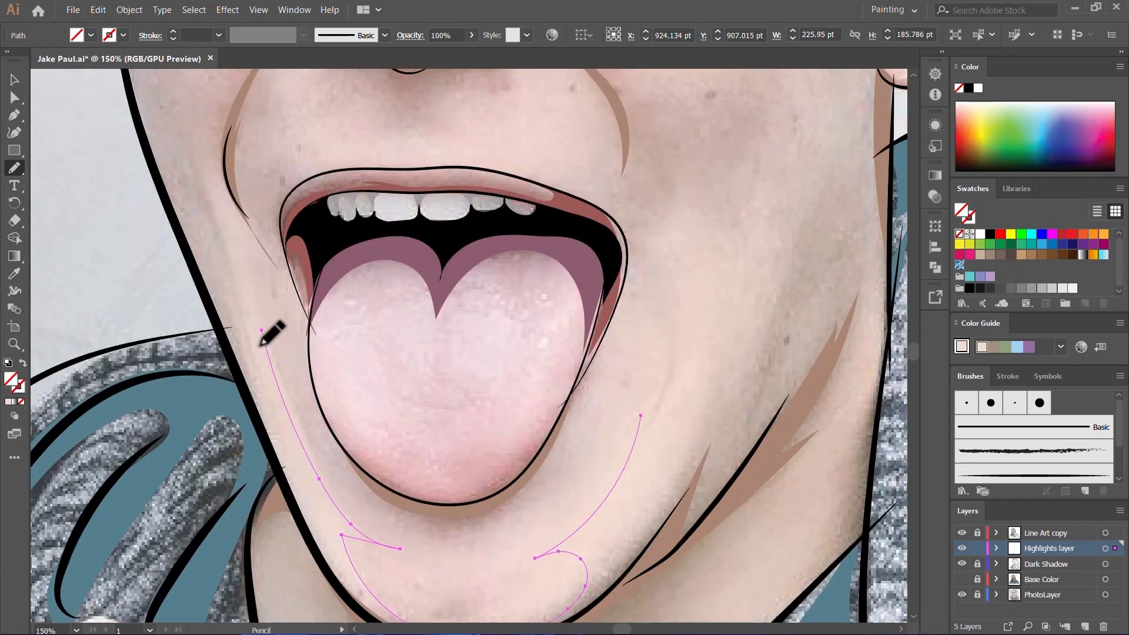
left_click(15, 98)
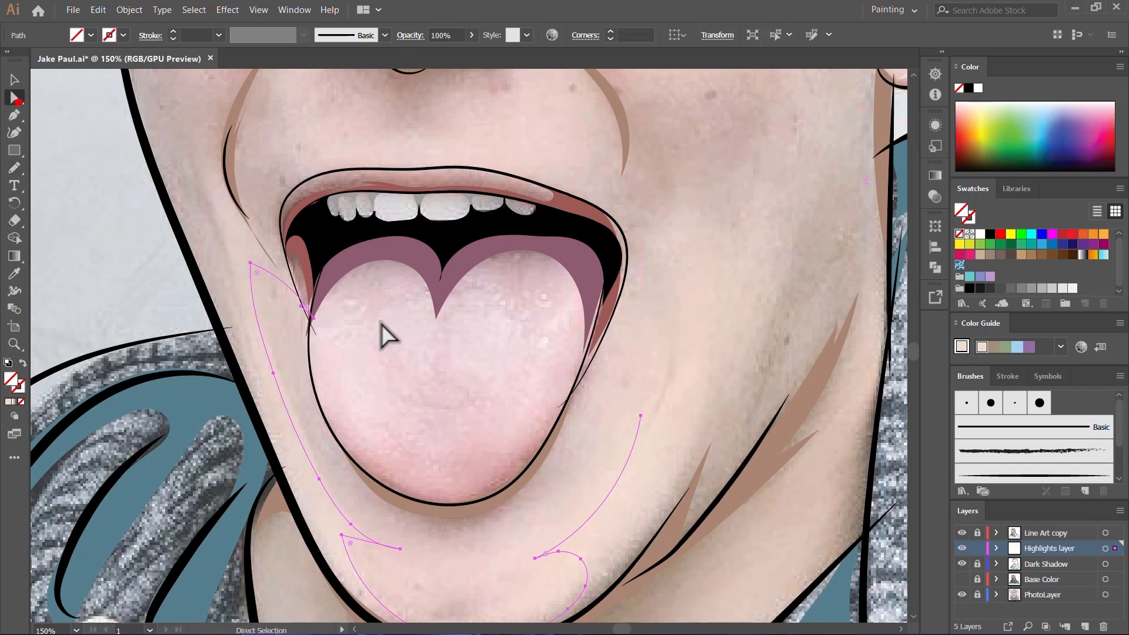
left_click(301, 308)
key("n")
mouse_move(251, 262)
left_mouse_down()
mouse_move(304, 338)
mouse_move(269, 266)
left_mouse_up()
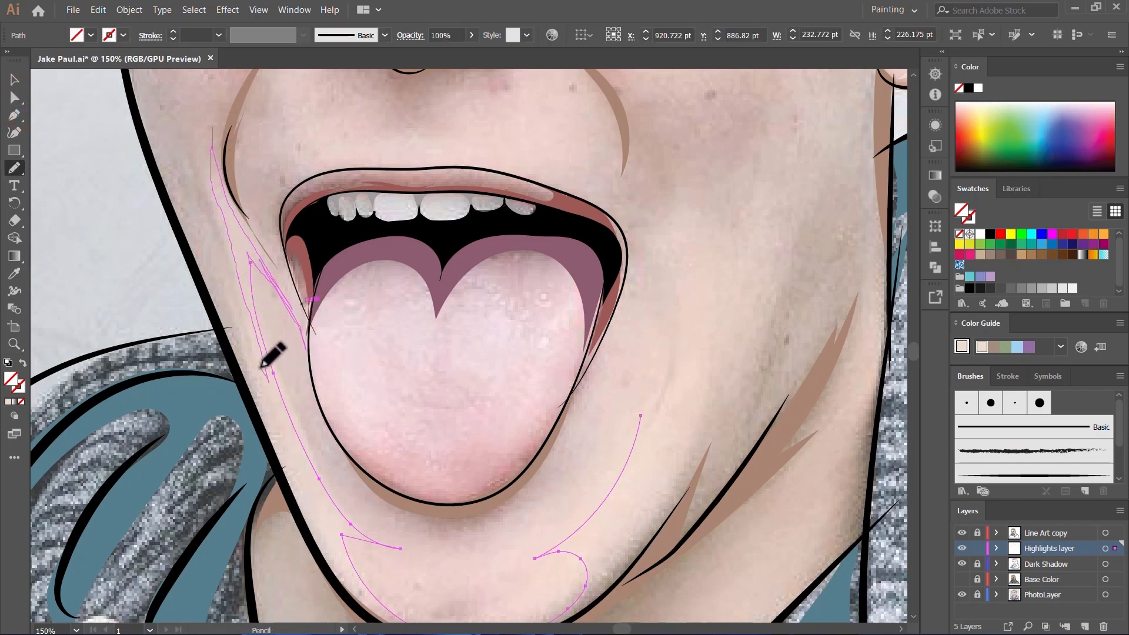
Step: Complete the highlight outline along the chin and both jawlines, about 320 pt wide and 309 pt high, and fill it with the light skin tone
scroll(306, 482, "down", 5)
mouse_move(343, 453)
left_mouse_down()
mouse_move(400, 492)
mouse_move(463, 503)
mouse_move(553, 478)
mouse_move(662, 362)
left_mouse_up()
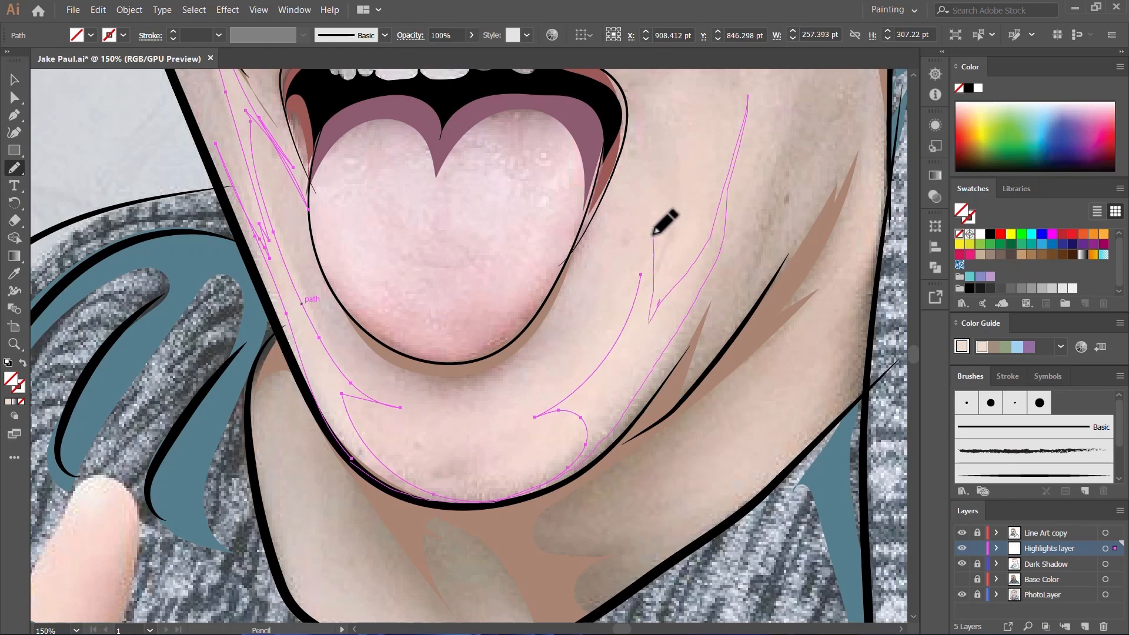
left_click_drag(653, 236, 623, 311)
scroll(631, 341, "up", 7)
key("comma")
key("v")
left_click(606, 391)
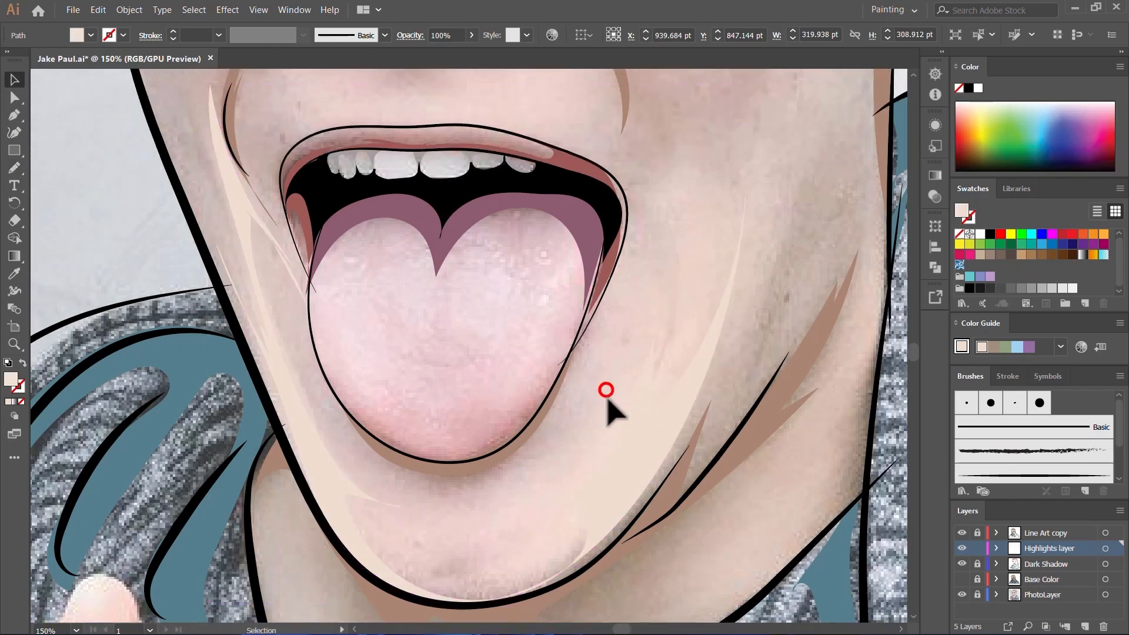
Step: Show the Base Color layer and hide the PhotoLayer to examine the highlights on the whole portrait
scroll(607, 394, "down", 2)
left_click(961, 594)
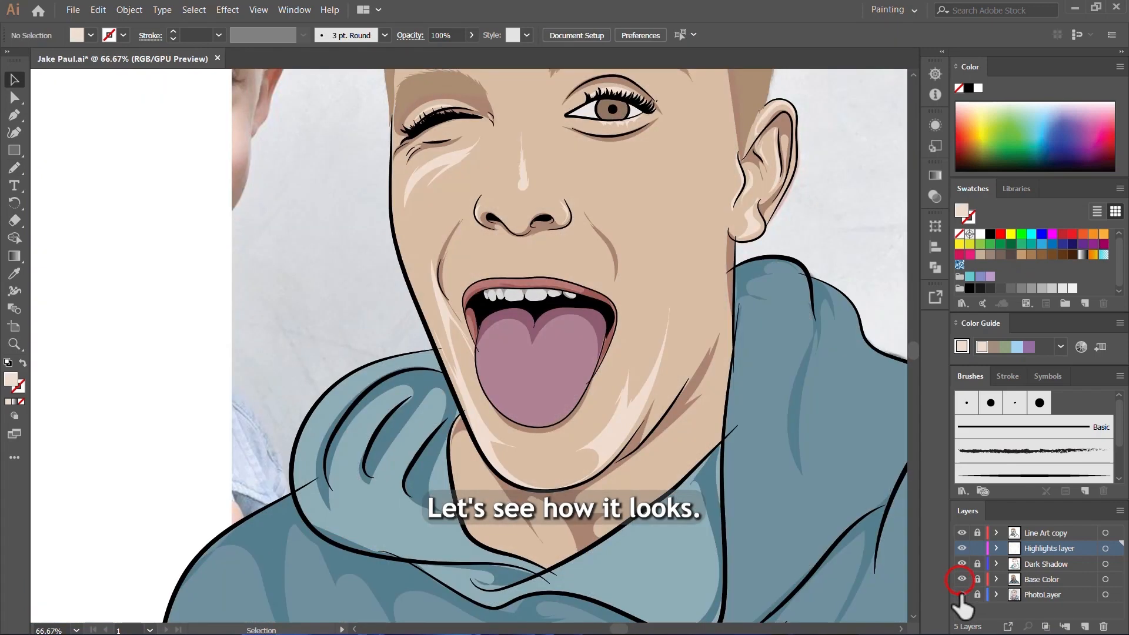
scroll(567, 414, "down", 3)
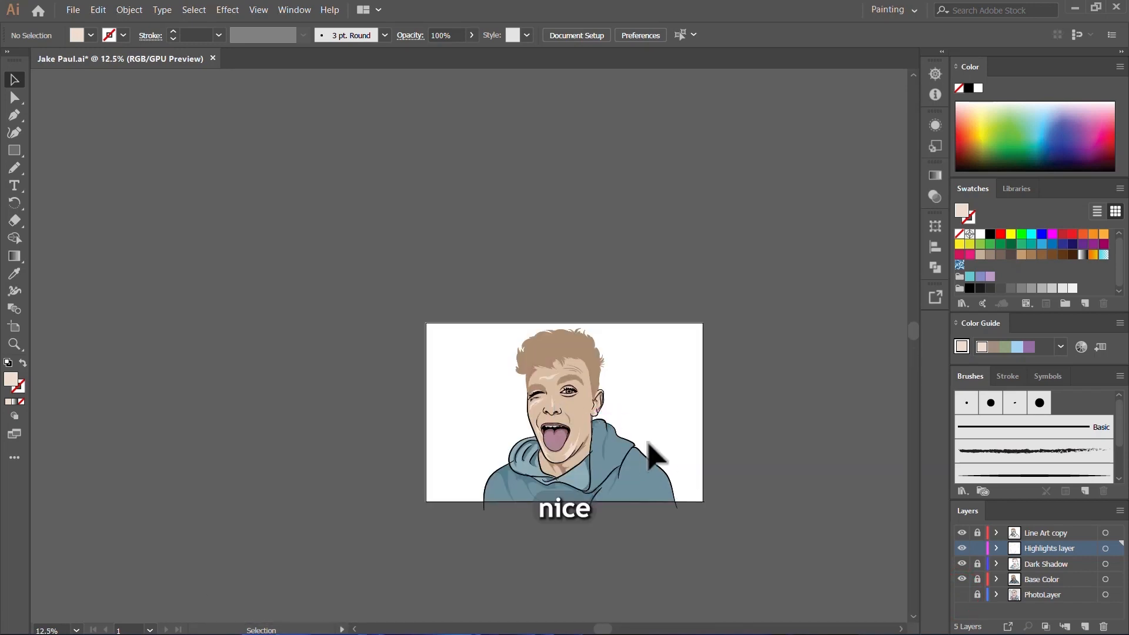
scroll(575, 410, "up", 4)
scroll(581, 340, "down", 3)
scroll(569, 353, "up", 4)
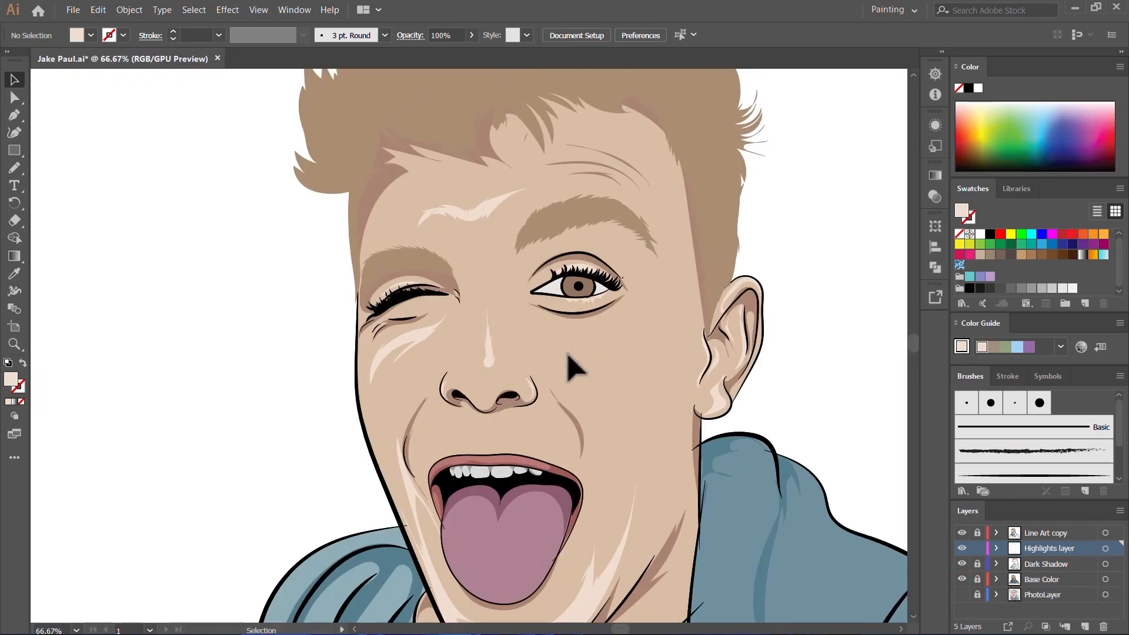
scroll(561, 348, "down", 2)
scroll(529, 351, "down", 3)
scroll(494, 323, "up", 2)
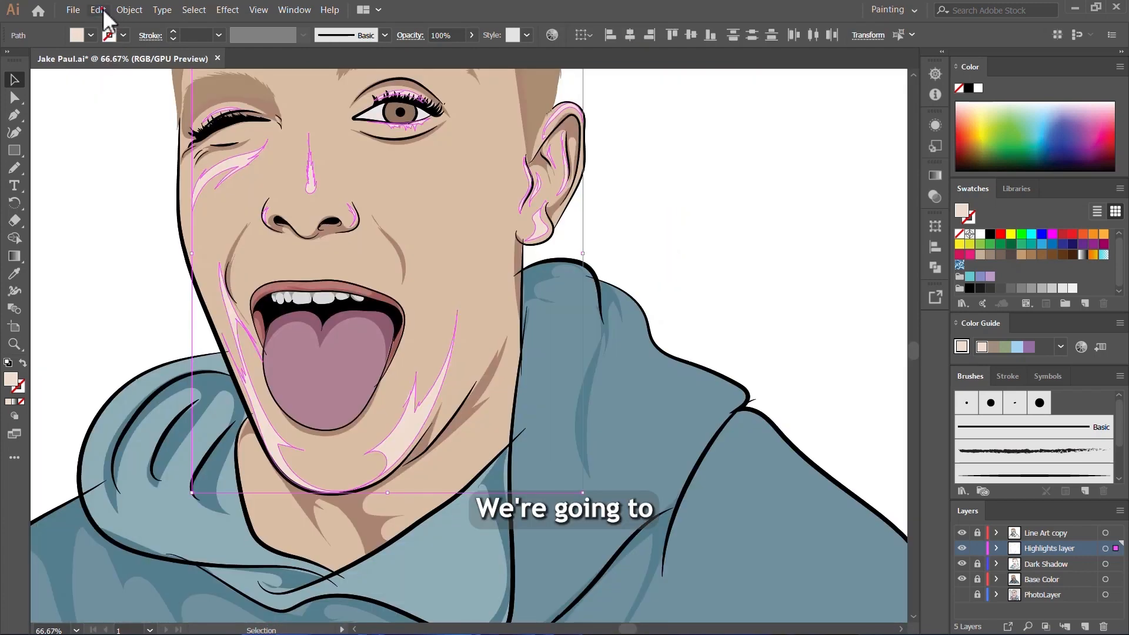
Step: Recolor all the skin highlight shapes with Recolor Artwork, reducing their brightness to 90%
left_click(100, 10)
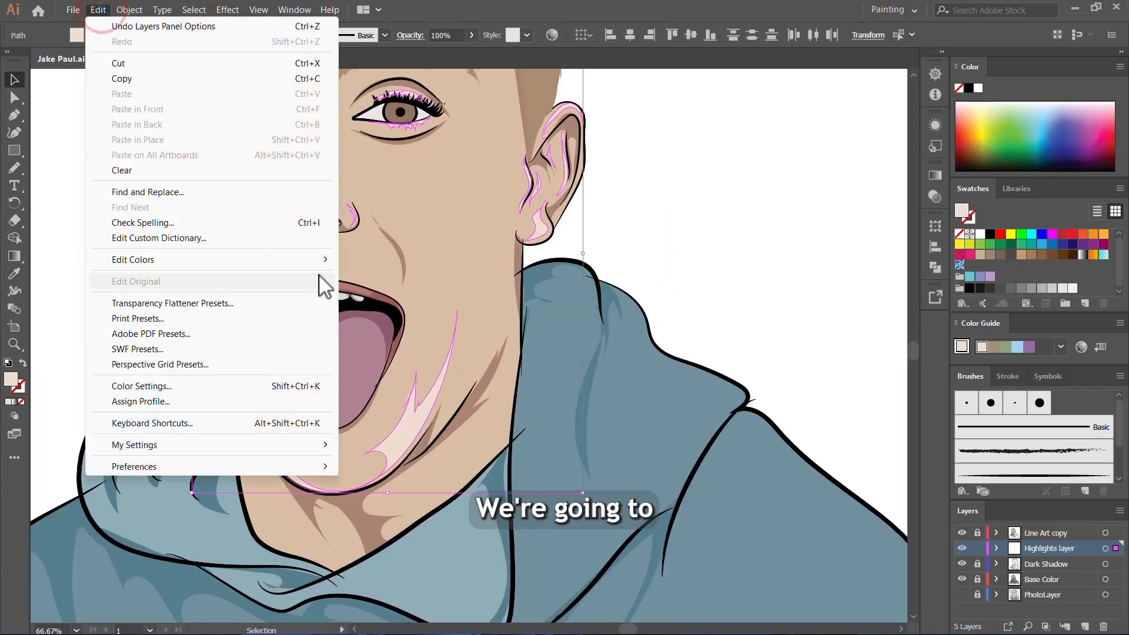
mouse_move(329, 262)
mouse_move(464, 275)
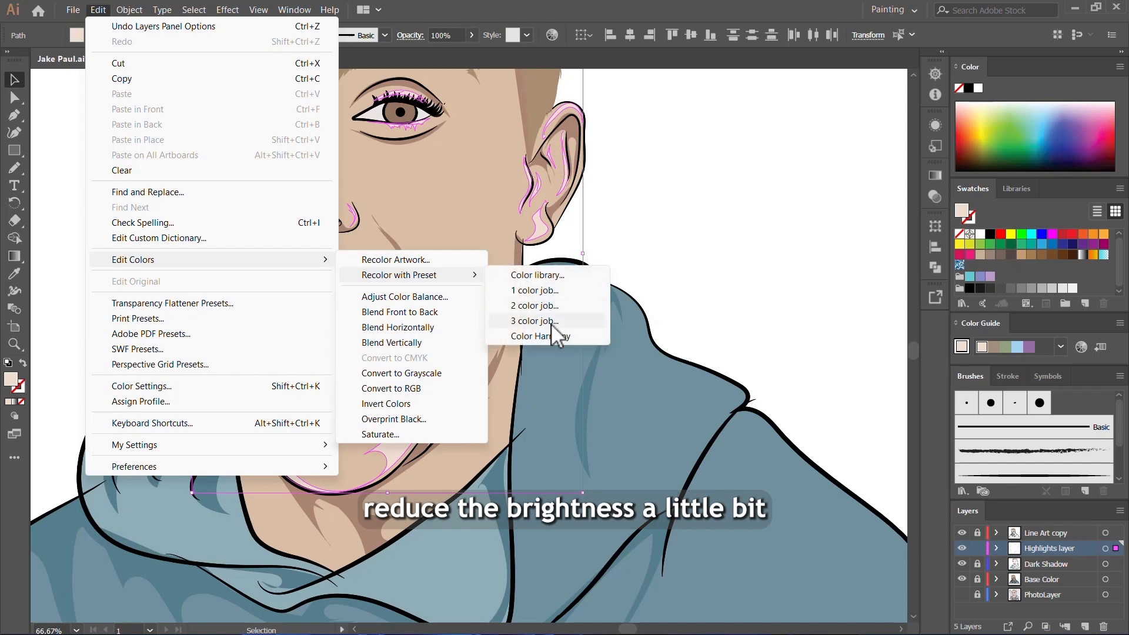
left_click(547, 336)
left_click_drag(795, 409, 791, 409)
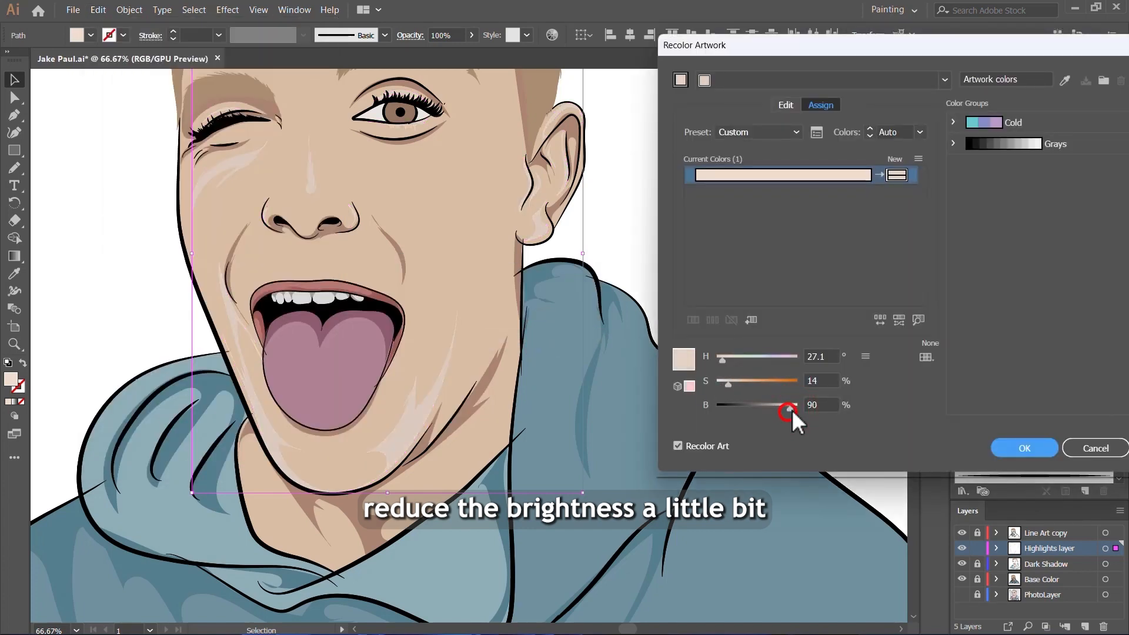
left_click(1018, 445)
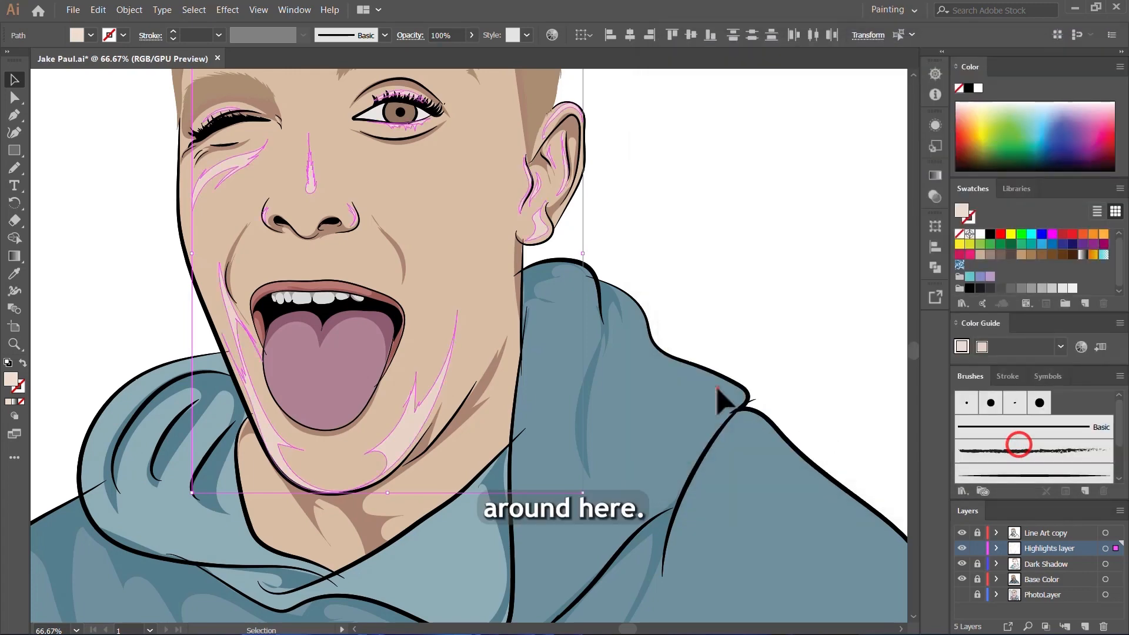
left_click(717, 388)
scroll(503, 383, "down", 4)
scroll(525, 388, "up", 3)
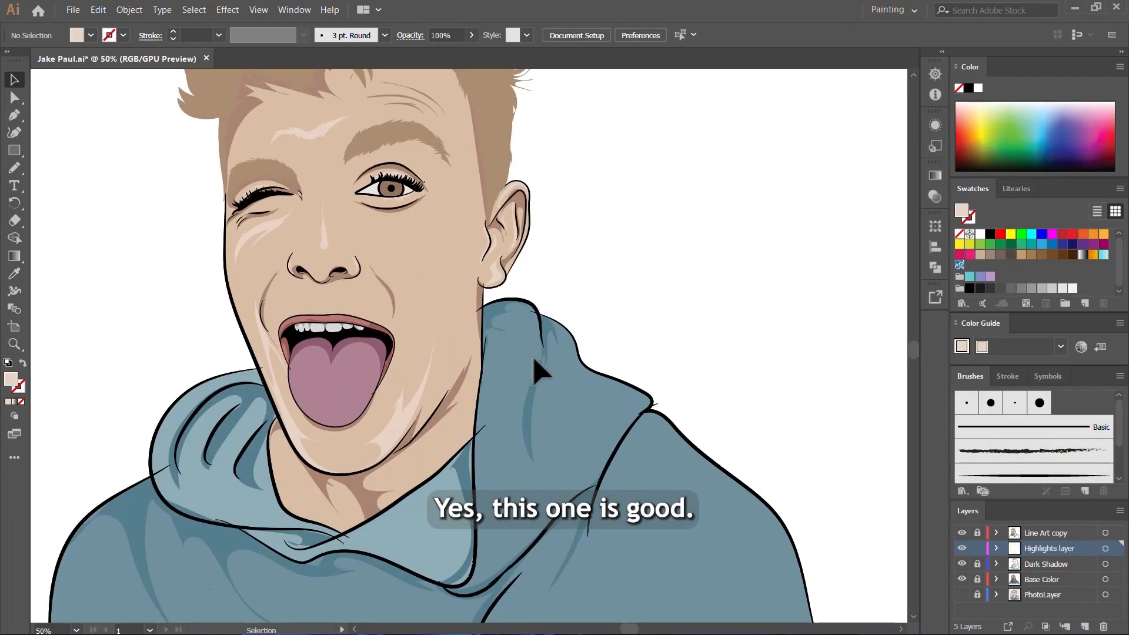
scroll(746, 457, "up", 2)
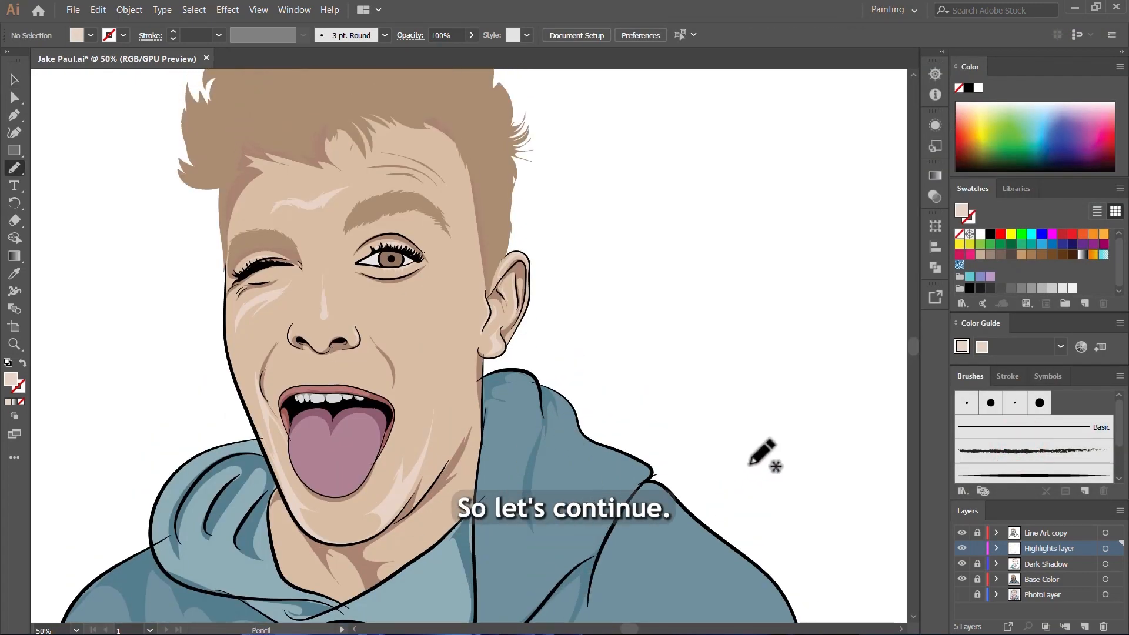
Step: Show the PhotoLayer and hide the Base Color layer to reveal the photo around the forehead creases
left_click(962, 594)
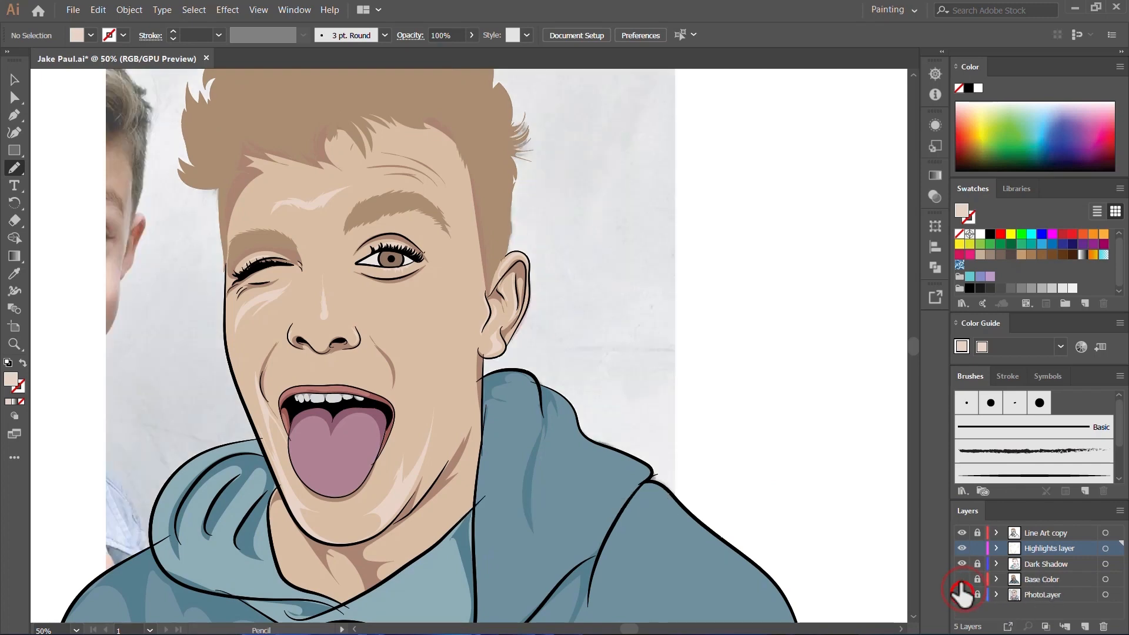
left_click(962, 579)
scroll(529, 339, "up", 2)
scroll(361, 219, "up", 3)
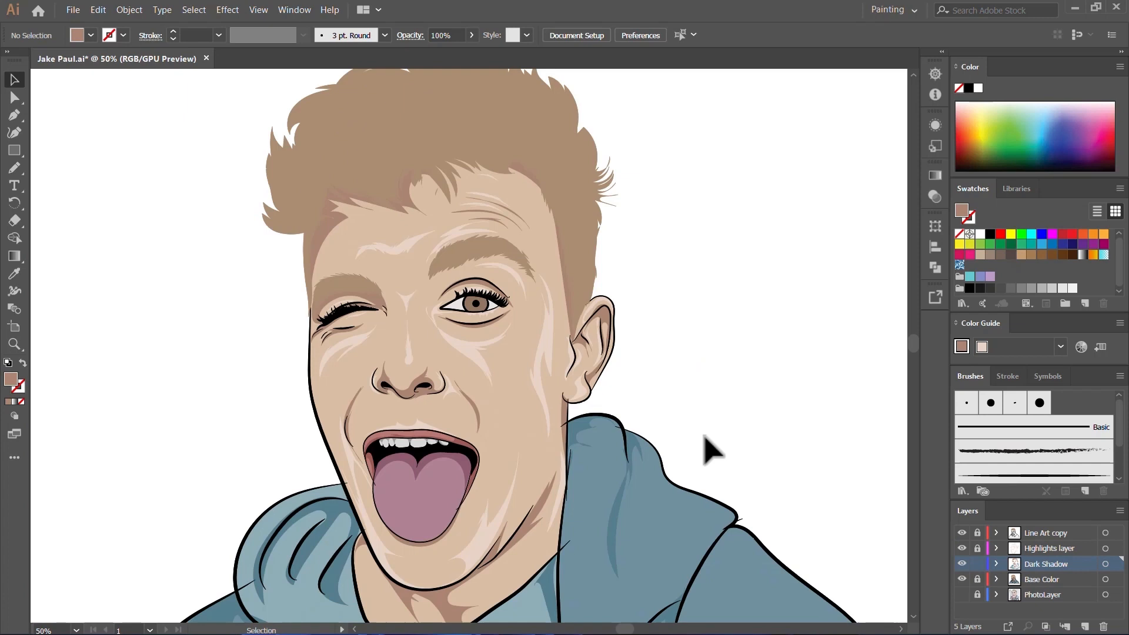
scroll(597, 396, "down", 1)
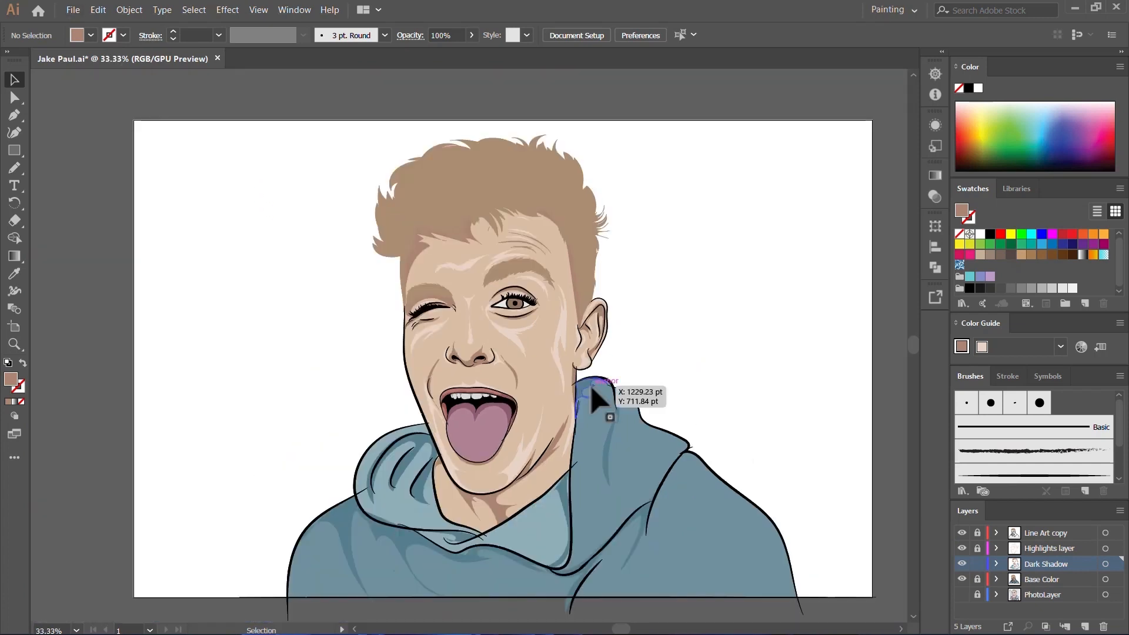
Step: Make the Highlights layer active, sample the hoodie's blue and set the fill to the lighter shade 8DADB7
left_click(1042, 549)
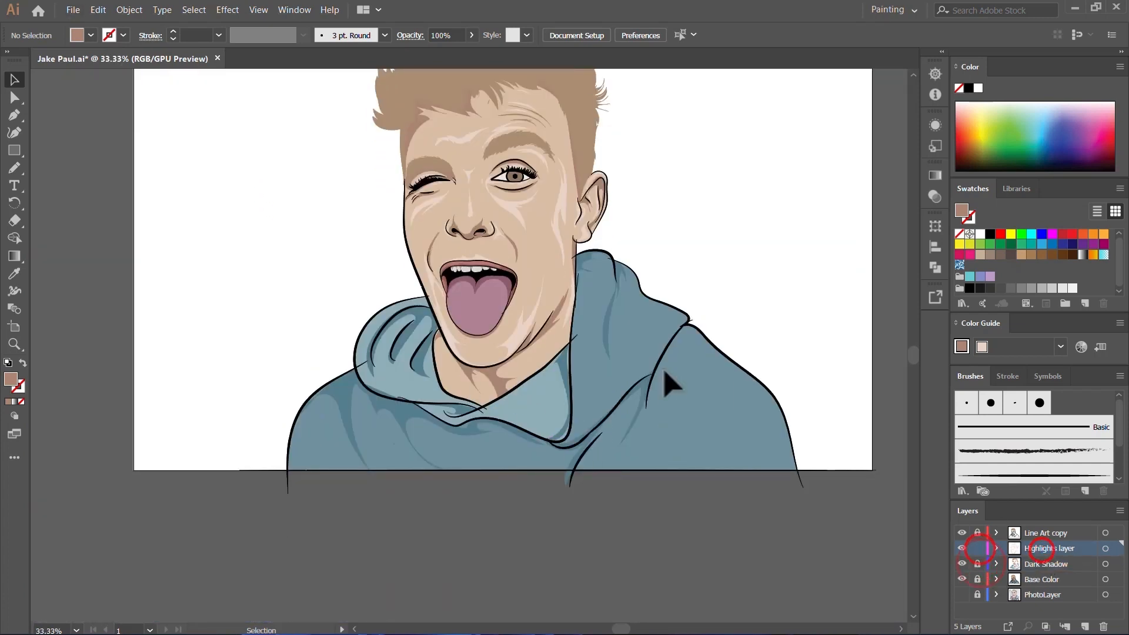
key("i")
double_click(18, 379)
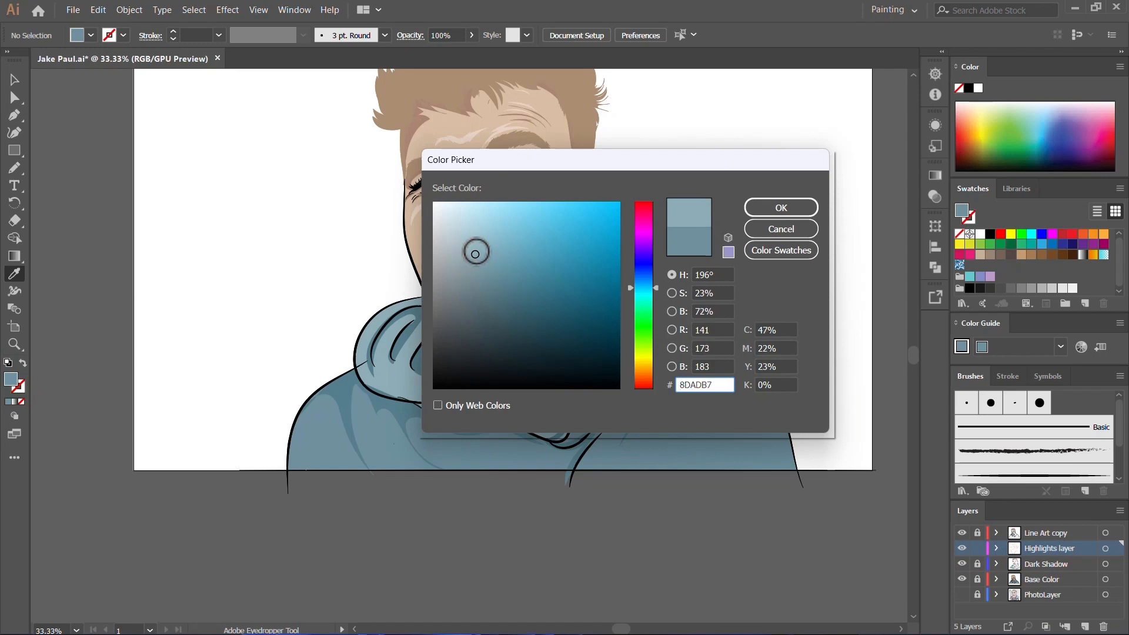
left_click(785, 209)
Step: With the PhotoLayer shown and Base Color hidden, draw a branching highlight on the hood below the ear, about 175 by 364 pt
left_click(961, 594)
left_click(961, 579)
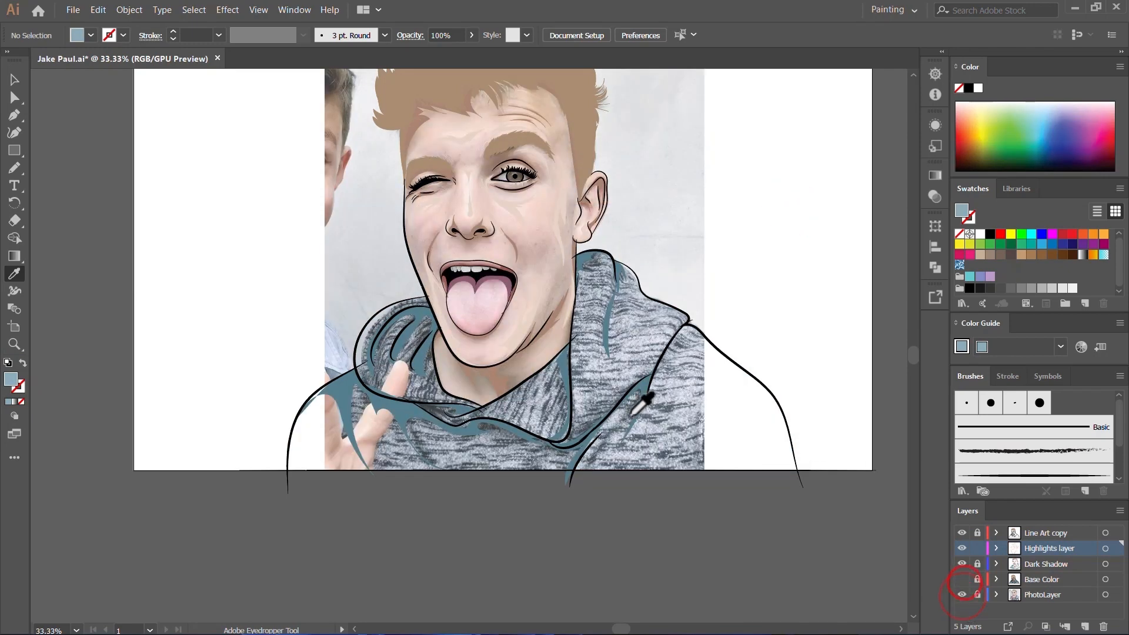
key("n")
scroll(582, 361, "up", 3)
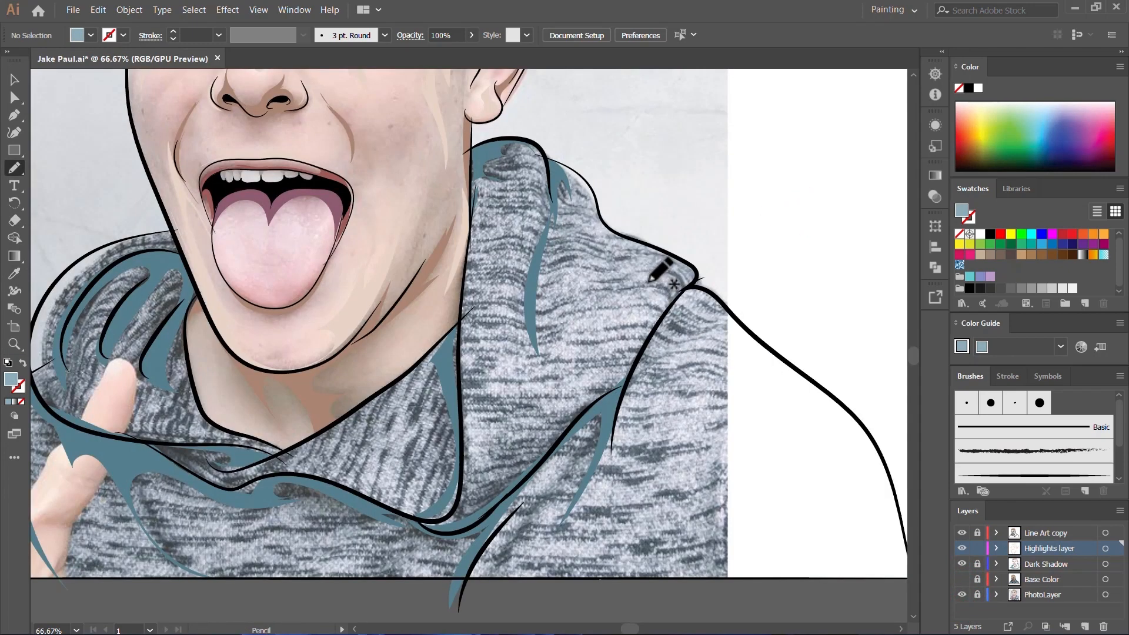
mouse_move(545, 398)
left_mouse_down()
mouse_move(489, 585)
mouse_move(684, 334)
left_mouse_up()
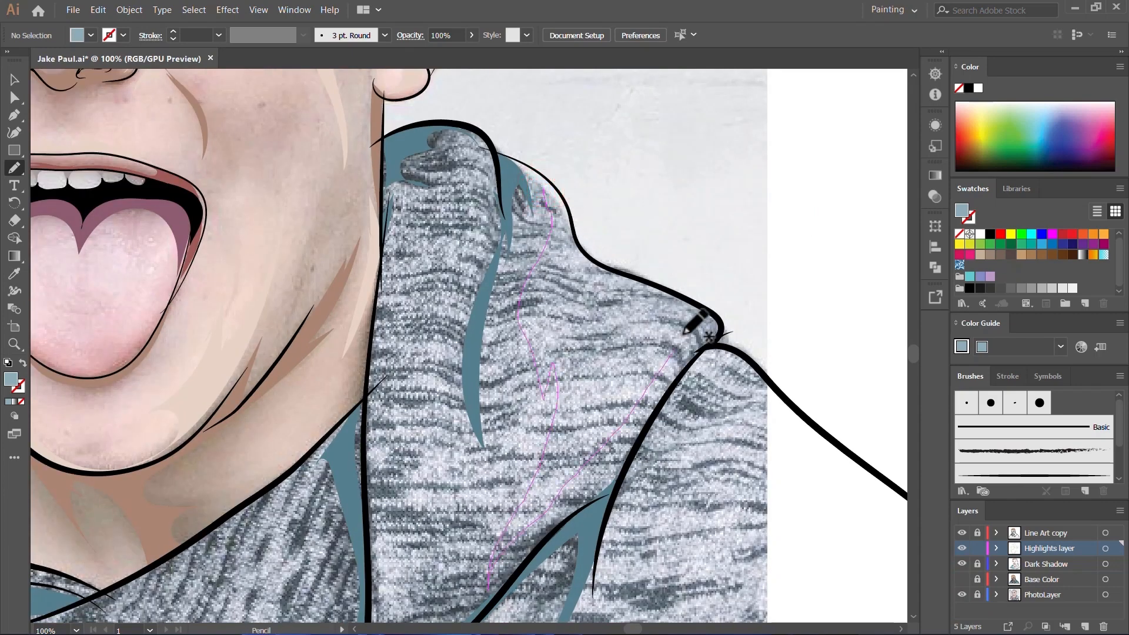
left_click_drag(559, 279, 531, 186)
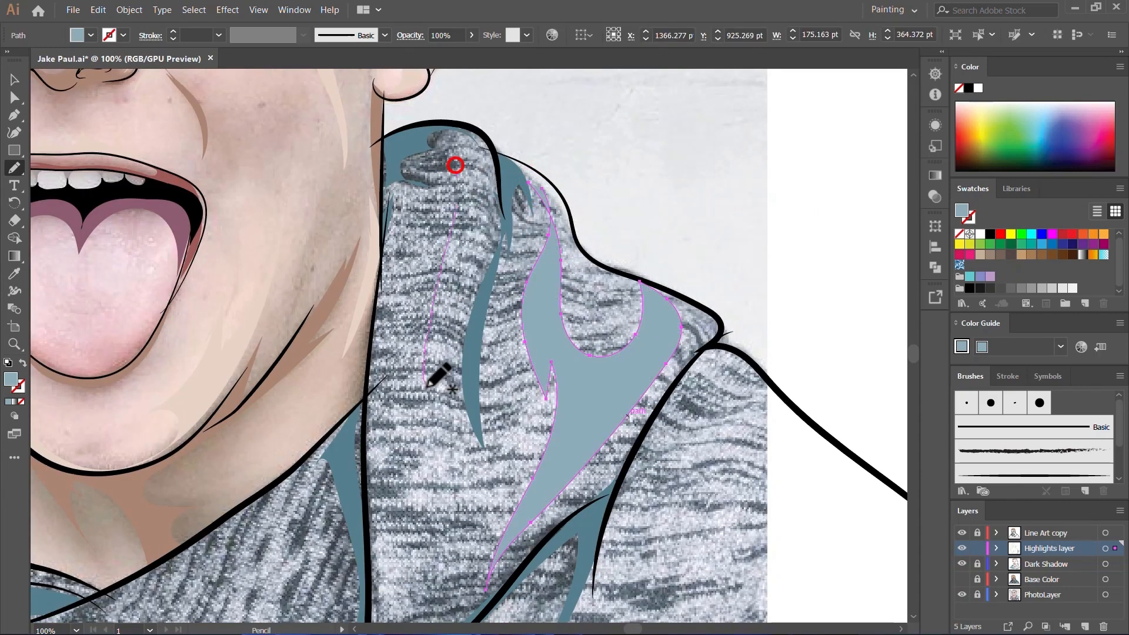
Step: Draw a long narrow light-blue highlight down the hood beside the neck, about 53 by 325 pt
mouse_move(428, 387)
left_mouse_down()
mouse_move(452, 363)
mouse_move(474, 235)
mouse_move(457, 158)
left_mouse_up()
scroll(611, 226, "down", 5)
scroll(641, 258, "up", 5)
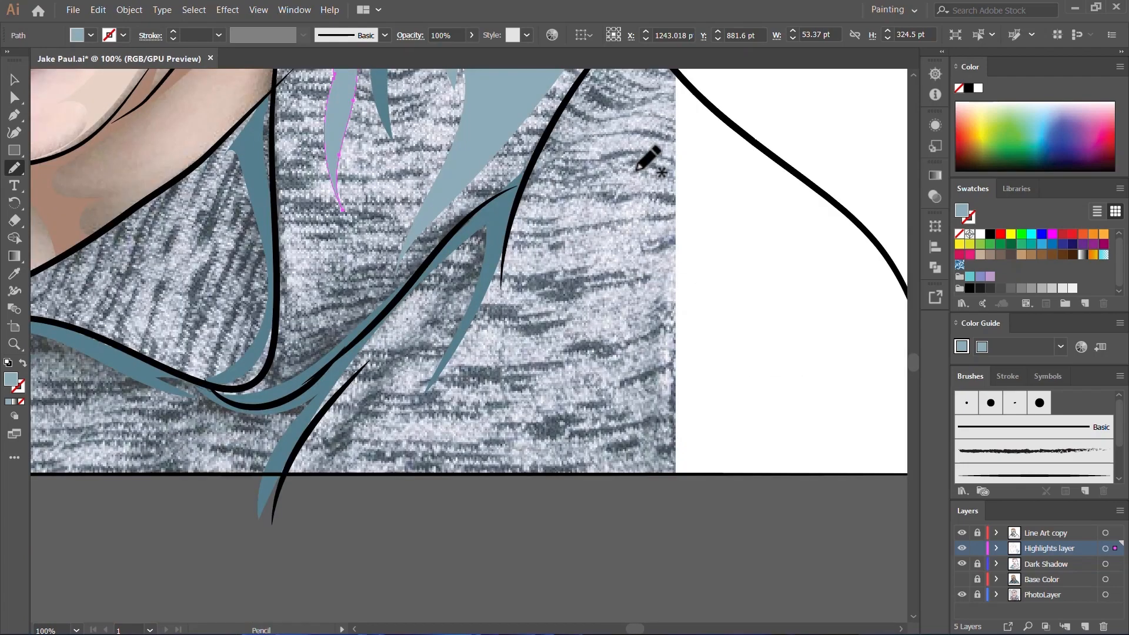
Step: Draw a forked highlight sweeping over the shoulder and down the sleeve below the ear, about 325 by 392 pt
scroll(636, 171, "up", 2)
mouse_move(633, 207)
left_mouse_down()
mouse_move(619, 262)
mouse_move(622, 398)
mouse_move(759, 276)
mouse_move(876, 427)
left_mouse_up()
scroll(876, 427, "down", 1)
mouse_move(819, 356)
left_mouse_down()
mouse_move(795, 259)
mouse_move(665, 260)
mouse_move(658, 210)
left_mouse_up()
Step: Draw a thin curved chest highlight about 70 by 145 pt and a highlight along the opposite sleeve's edge about 222 by 216 pt
scroll(695, 284, "down", 2)
scroll(478, 413, "up", 2)
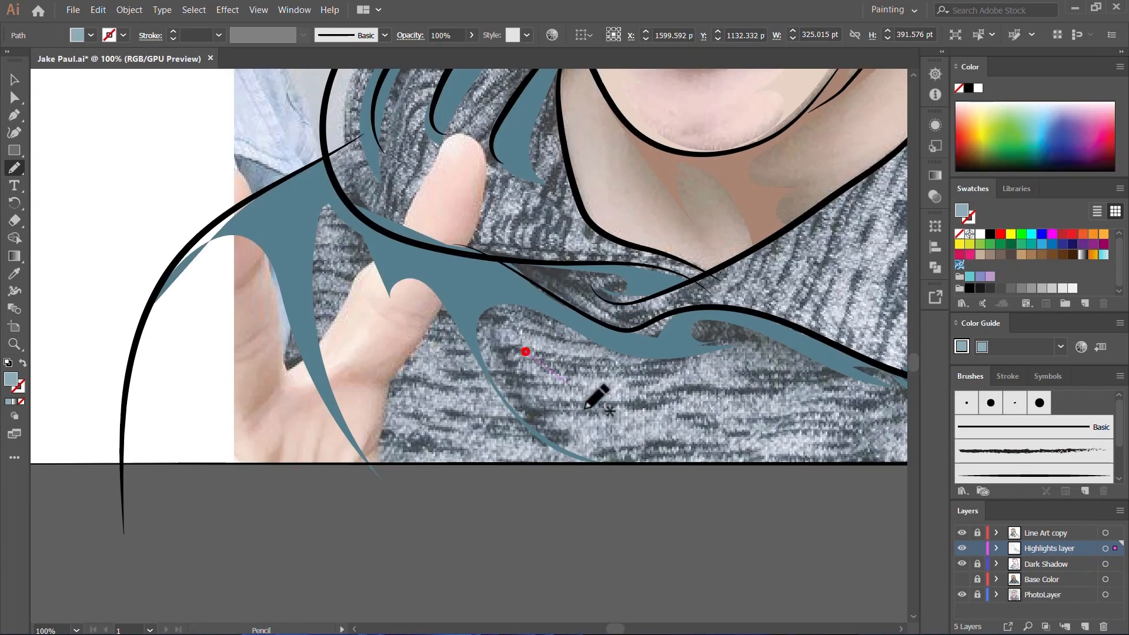
mouse_move(586, 409)
left_mouse_down()
mouse_move(582, 383)
mouse_move(521, 322)
left_mouse_up()
scroll(494, 376, "up", 2)
scroll(325, 393, "down", 1)
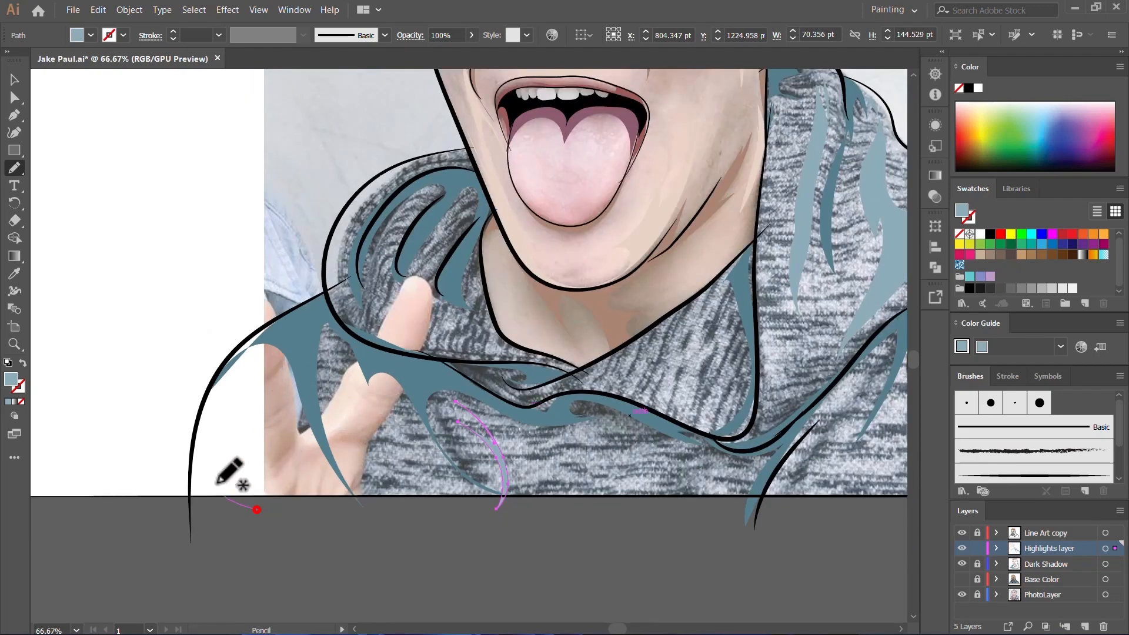
mouse_move(217, 484)
left_mouse_down()
mouse_move(202, 505)
mouse_move(357, 525)
left_mouse_up()
Step: Draw a curved highlight band along the hood's outer rim above the raised finger, about 189 by 222 pt
scroll(360, 434, "up", 2)
scroll(358, 423, "up", 3)
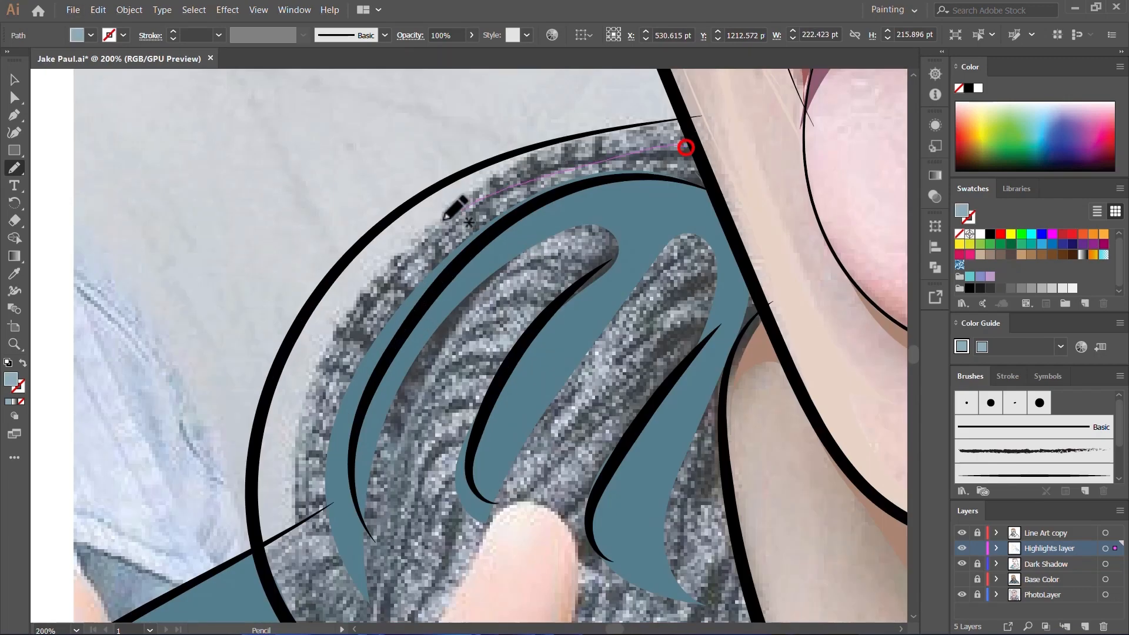
mouse_move(444, 218)
left_mouse_down()
mouse_move(313, 382)
mouse_move(307, 590)
mouse_move(315, 320)
left_mouse_up()
left_click_drag(667, 128, 676, 140)
scroll(497, 246, "up", 2)
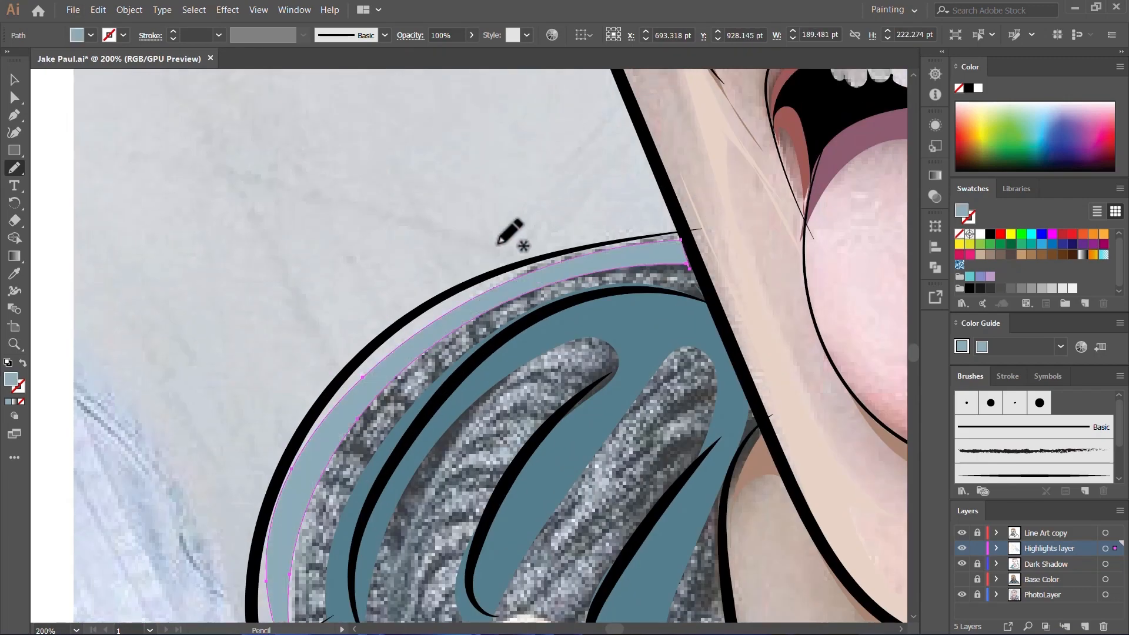
Step: Draw tapered highlights down the hood's two inner folds above and beside the raised finger
scroll(496, 246, "down", 3)
scroll(476, 300, "up", 3)
scroll(457, 272, "up", 1)
mouse_move(532, 125)
left_mouse_down()
mouse_move(413, 325)
mouse_move(418, 377)
left_mouse_up()
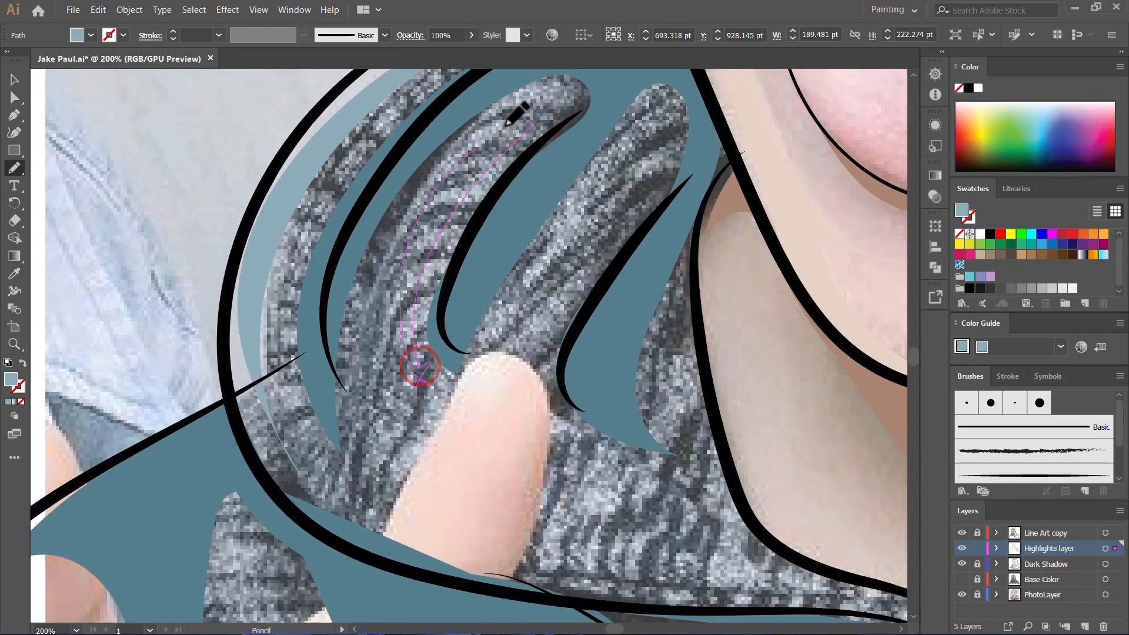
left_click_drag(507, 125, 510, 123)
scroll(639, 234, "up", 3)
left_click_drag(518, 377, 492, 517)
scroll(493, 505, "down", 1)
mouse_move(494, 441)
left_mouse_down()
mouse_move(595, 582)
mouse_move(597, 195)
mouse_move(627, 154)
left_mouse_up()
Step: Draw a pointed highlight on the hood along the neck edge beside the raised finger
scroll(558, 235, "down", 1)
scroll(529, 352, "down", 1)
scroll(646, 417, "right", 2)
mouse_move(514, 400)
left_mouse_down()
mouse_move(578, 448)
mouse_move(773, 484)
mouse_move(590, 424)
left_mouse_up()
Step: Draw a branching highlight along the collar flap below the neck, about 217 by 189 pt
scroll(487, 452, "up", 2)
scroll(487, 451, "down", 2)
scroll(658, 422, "up", 1)
mouse_move(636, 293)
left_mouse_down()
mouse_move(632, 488)
mouse_move(599, 485)
mouse_move(489, 370)
left_mouse_up()
Step: Draw a forked highlight in the hood's lower corner beside the vertical seam, about 96 by 205 pt, and deselect it
scroll(376, 372, "up", 1)
scroll(376, 372, "down", 1)
scroll(523, 310, "right", 5)
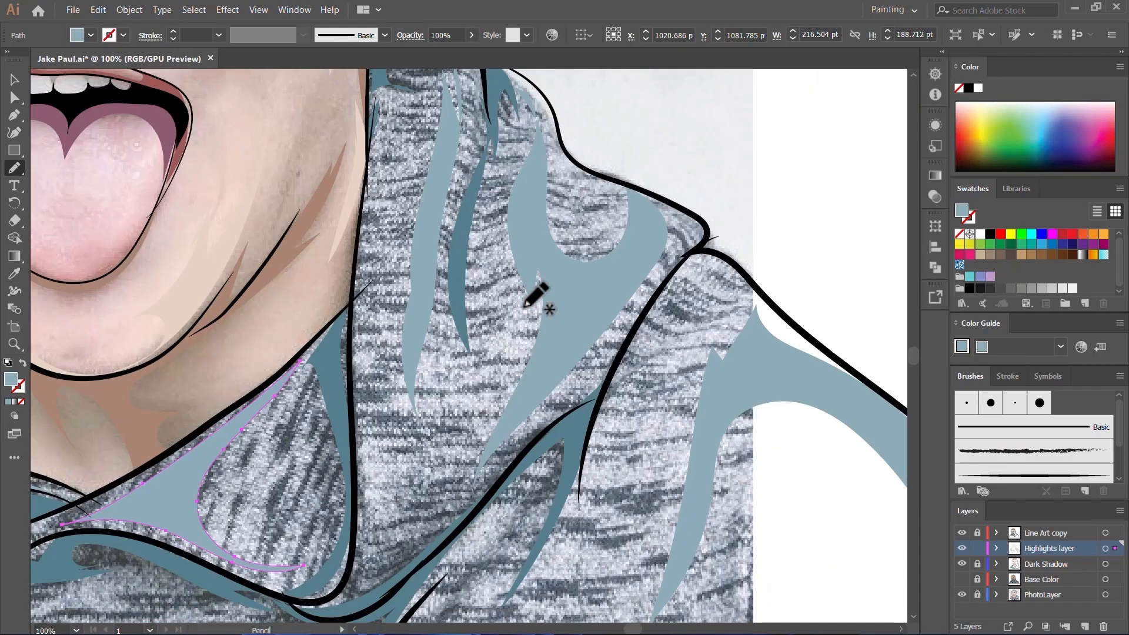
scroll(482, 323, "down", 2)
scroll(446, 335, "left", 1)
left_click_drag(461, 450, 432, 332)
scroll(440, 380, "up", 3)
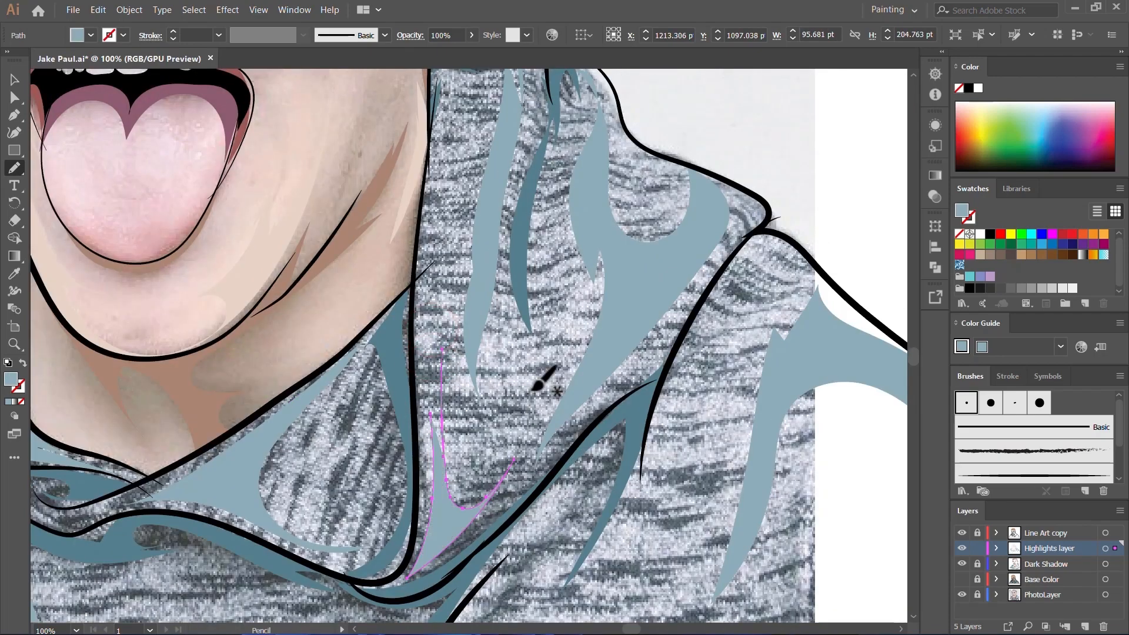
scroll(594, 391, "down", 4)
key("v")
left_click(531, 353)
Step: Draw a branching highlight across the hoodie's lower chest, about 244 by 144 pt
scroll(594, 450, "up", 4)
scroll(439, 447, "down", 4)
scroll(439, 447, "up", 4)
key("n")
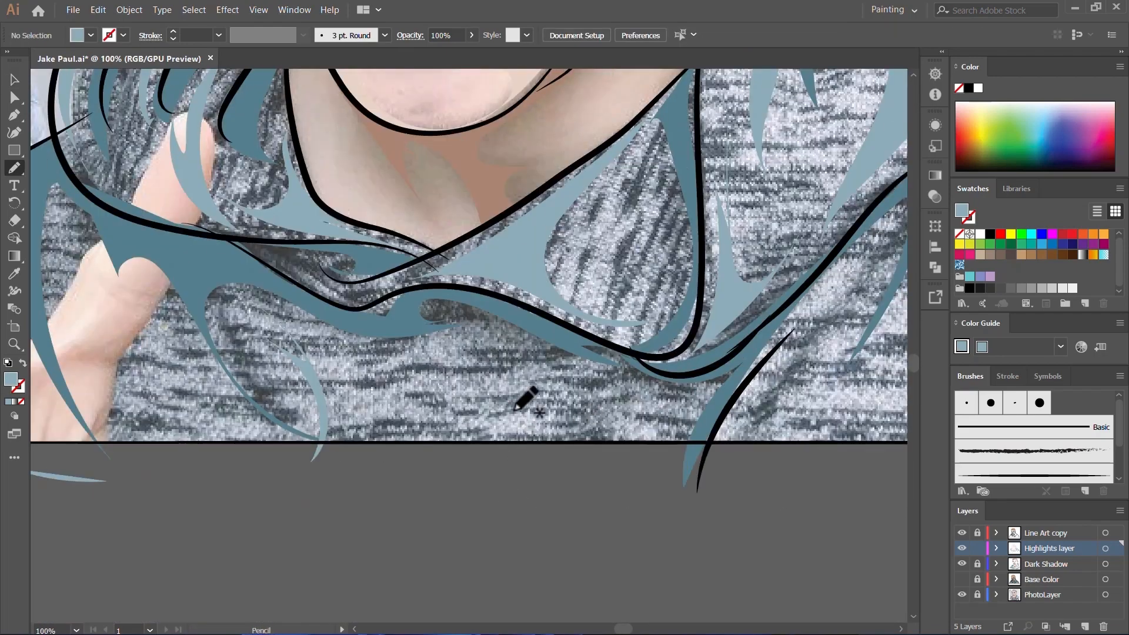
mouse_move(491, 424)
left_mouse_down()
mouse_move(387, 445)
mouse_move(344, 426)
mouse_move(456, 346)
left_mouse_up()
scroll(553, 441, "up", 3)
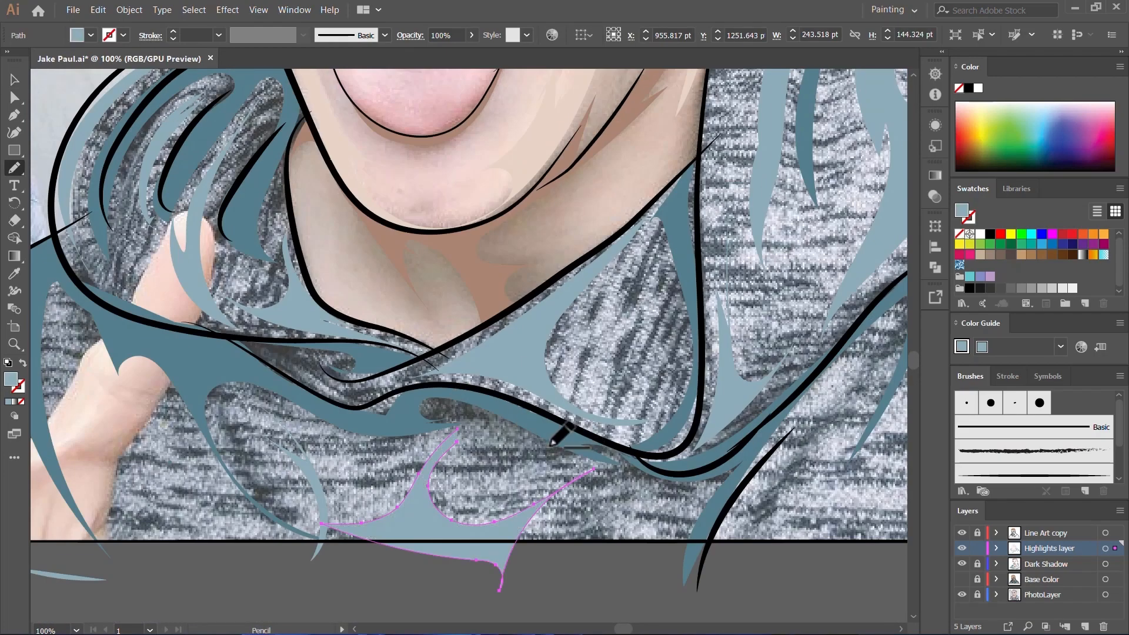
Step: Deselect the chest highlight, show the Base Color layer and hide the PhotoLayer
scroll(549, 447, "down", 4)
key("v")
left_click(765, 552)
left_click(962, 579)
left_click(962, 595)
scroll(606, 433, "down", 2)
scroll(667, 452, "up", 2)
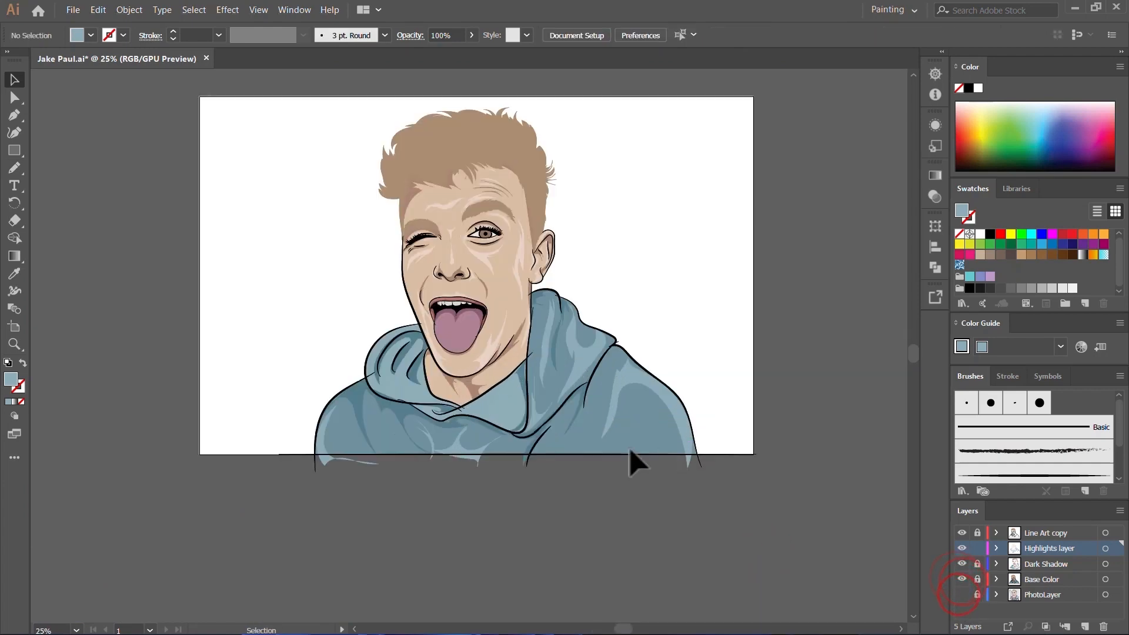
Step: Draw a highlight along the collar flap and crossover beneath the neck, about 330 by 183 pt
scroll(451, 425, "up", 3)
key("n")
mouse_move(582, 409)
left_mouse_down()
mouse_move(457, 393)
mouse_move(402, 393)
left_mouse_up()
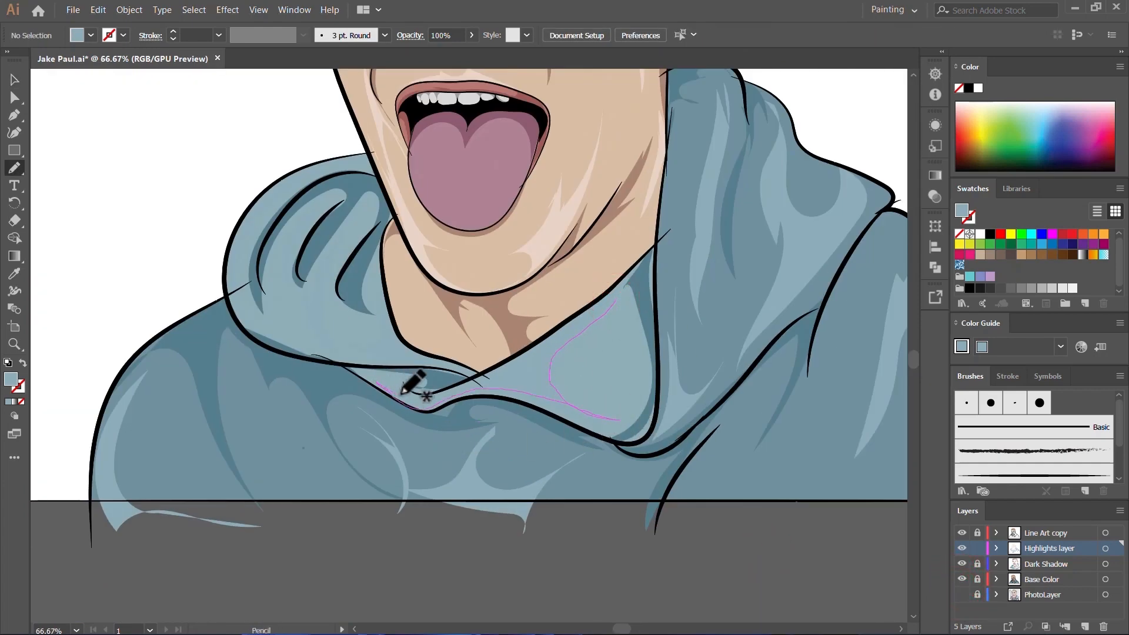
scroll(364, 435, "up", 2)
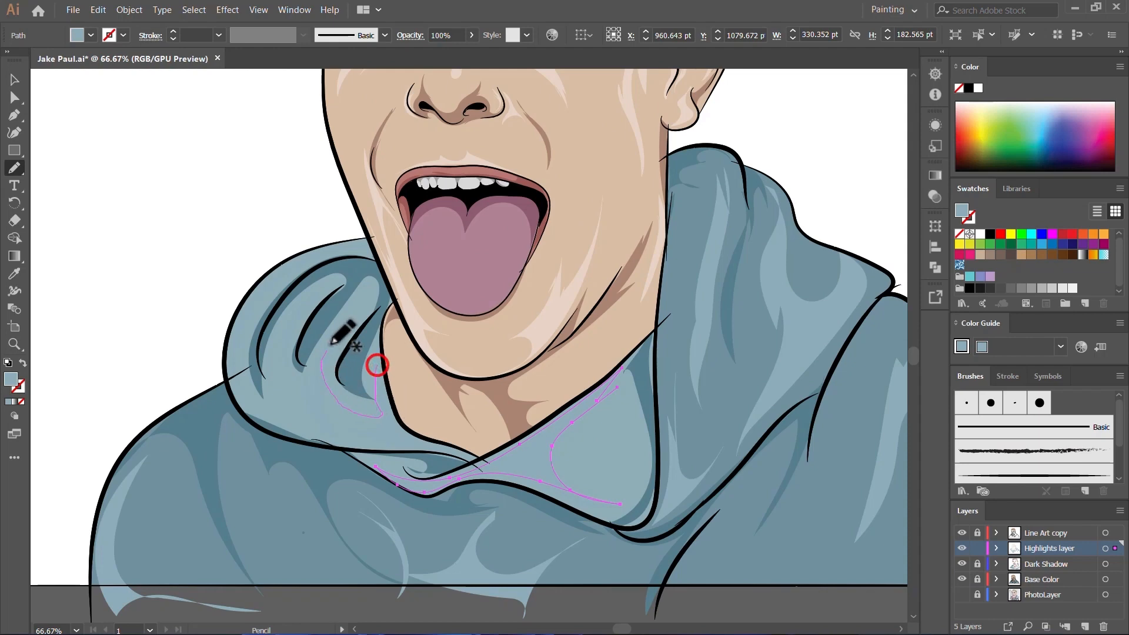
Step: Draw a multi-pointed highlight across the lower hood folds beside the neck, about 271 by 162 pt
mouse_move(331, 343)
left_mouse_down()
mouse_move(322, 412)
mouse_move(271, 380)
left_mouse_up()
left_click_drag(378, 363, 378, 362)
scroll(471, 499, "up", 2)
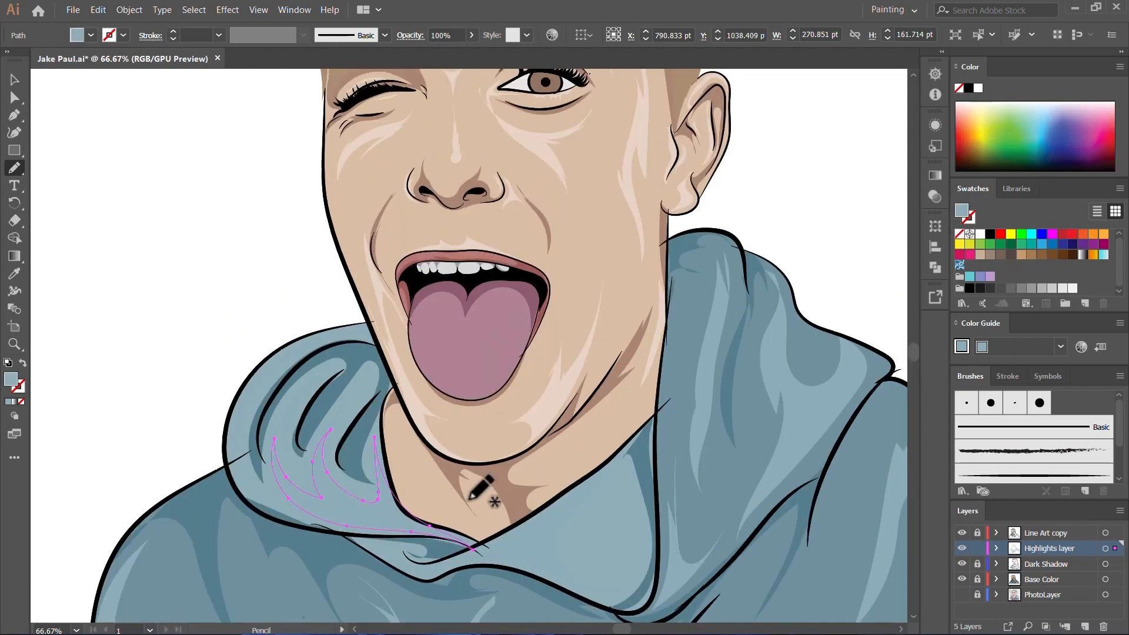
key("i")
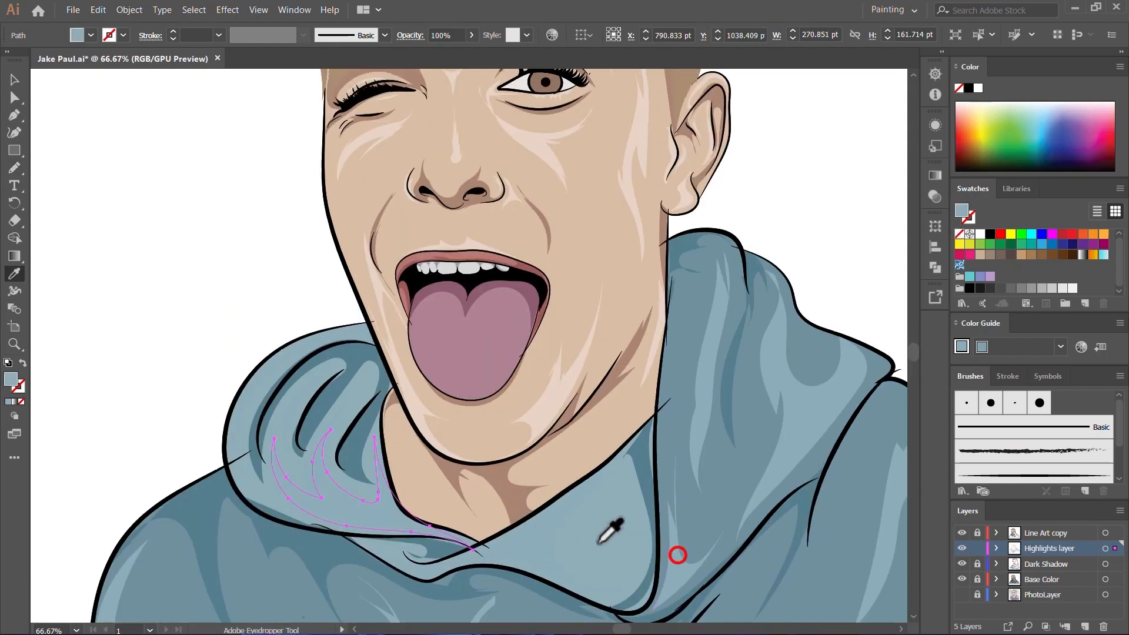
scroll(372, 534, "down", 4)
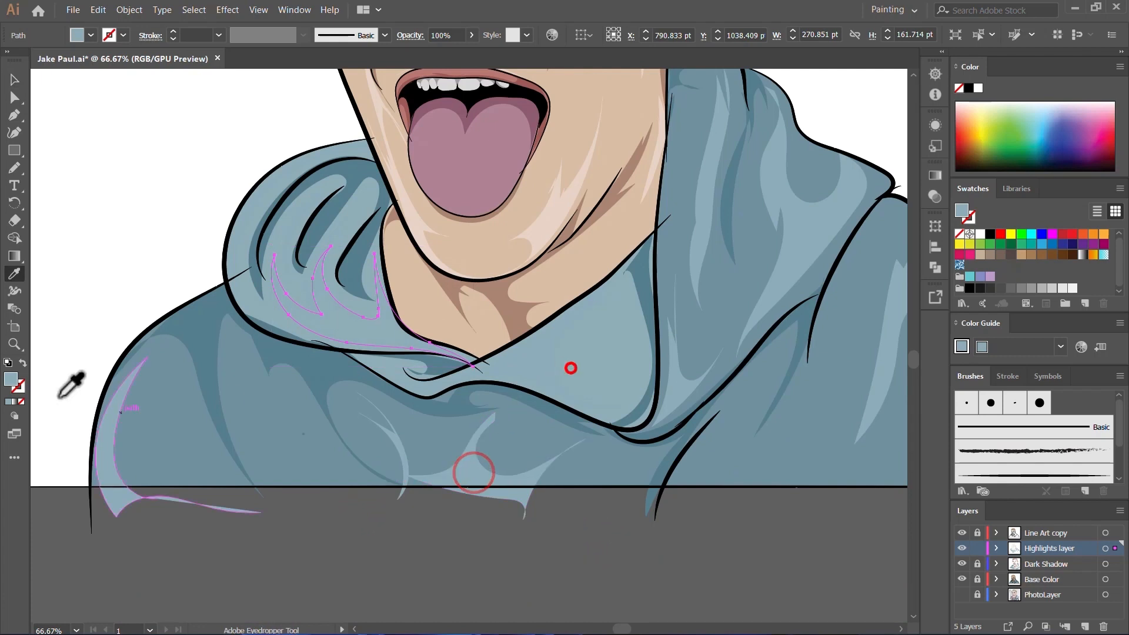
left_click(9, 379)
left_click(472, 483)
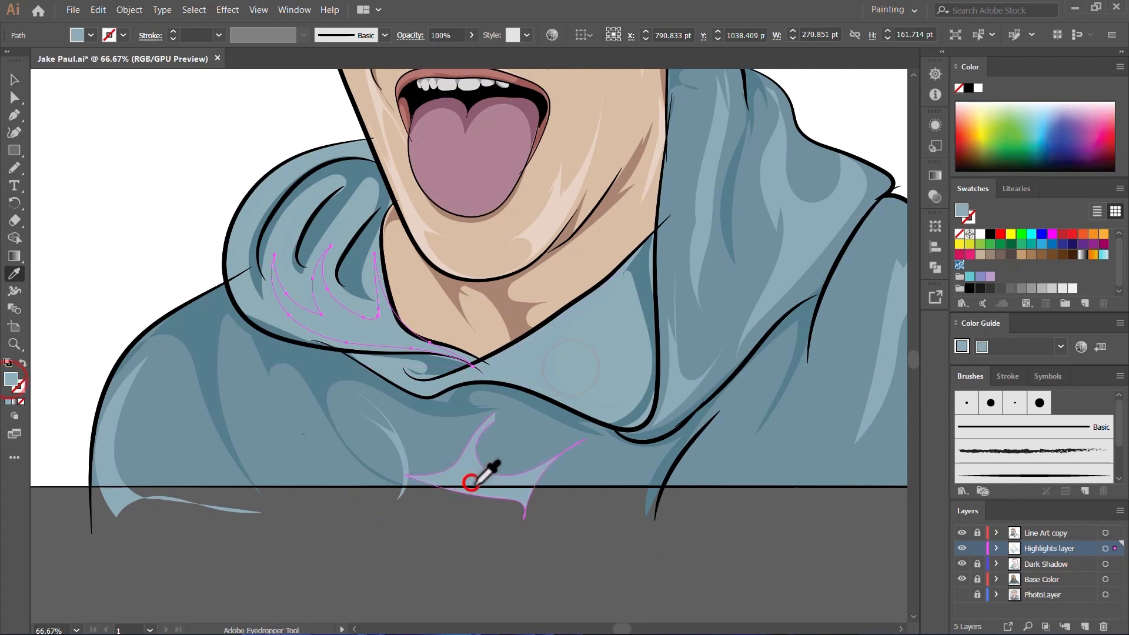
left_click(977, 548)
left_click(977, 565)
left_click(1069, 569)
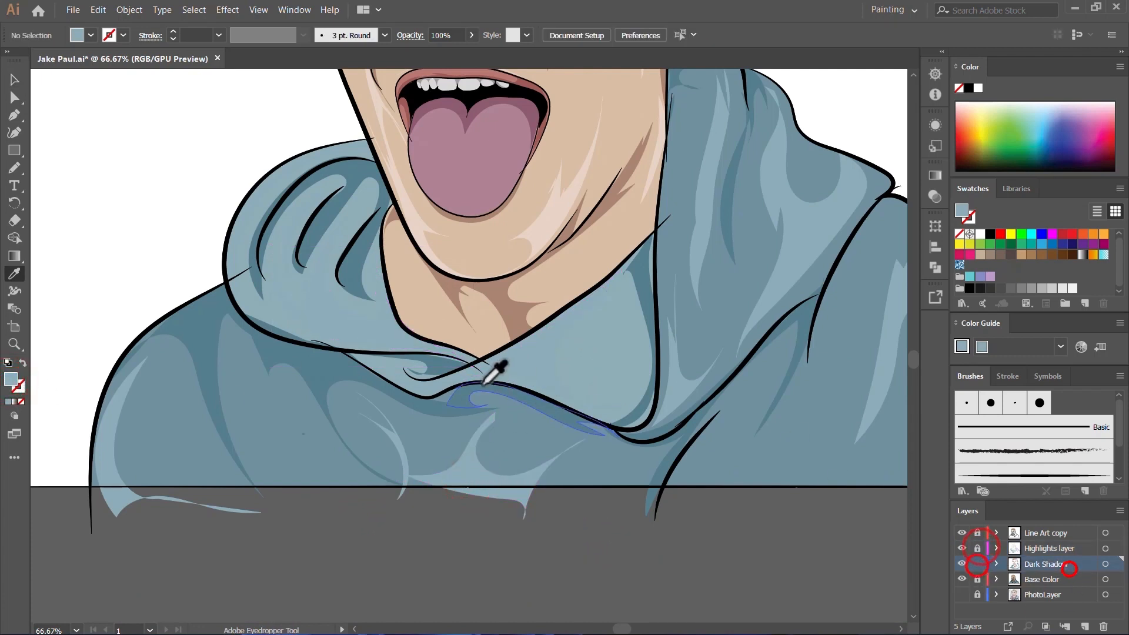
Step: Make the Highlights layer active and draw a highlight around the hood's rim and inner folds, about 311 by 277 pt
left_click(1039, 548)
key("n")
mouse_move(360, 214)
left_mouse_down()
mouse_move(304, 287)
mouse_move(300, 223)
mouse_move(273, 261)
mouse_move(276, 317)
mouse_move(243, 247)
left_mouse_up()
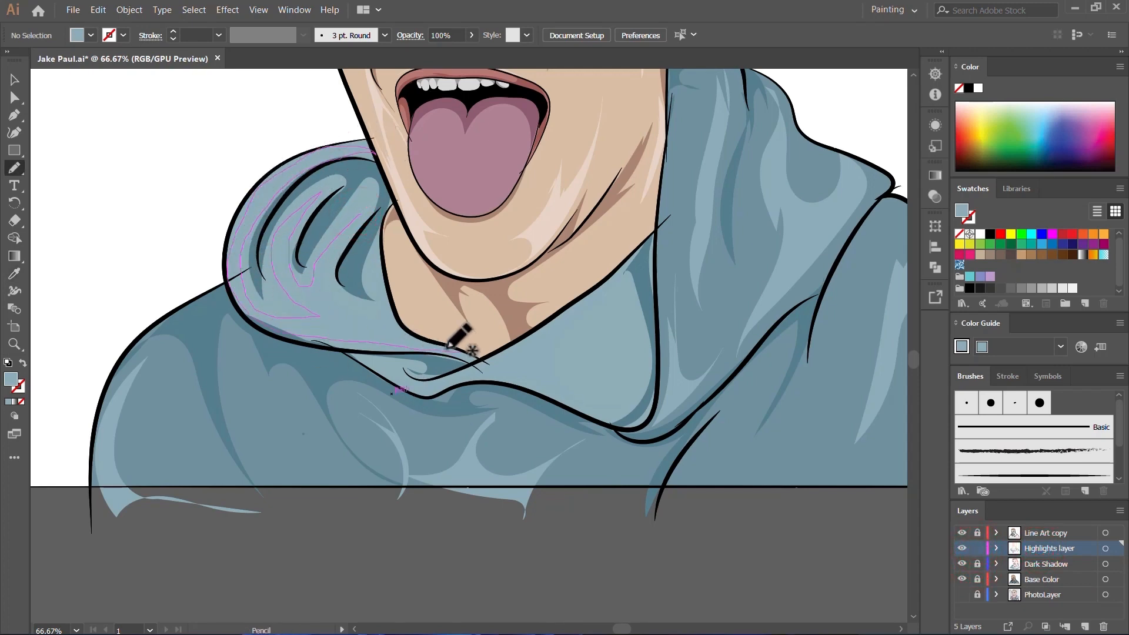
scroll(466, 372, "up", 1)
Step: Sample the chest highlight's blue and try a lighter fill on the hood rim highlight
key("i")
left_click(462, 506)
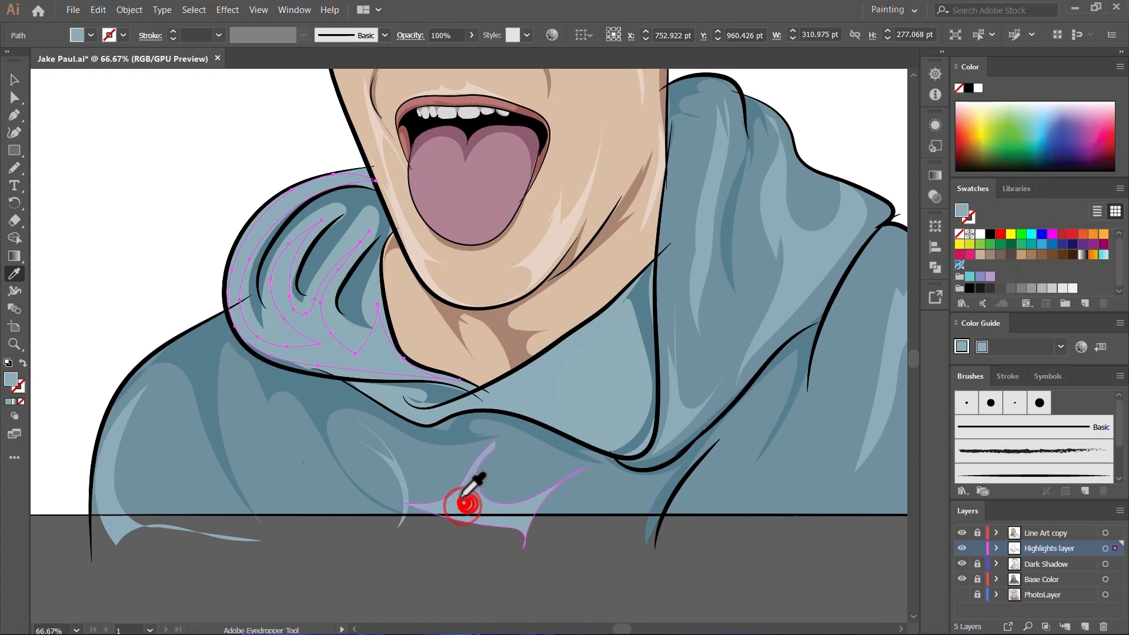
double_click(10, 378)
left_click(463, 238)
left_click(776, 204)
left_click(468, 491)
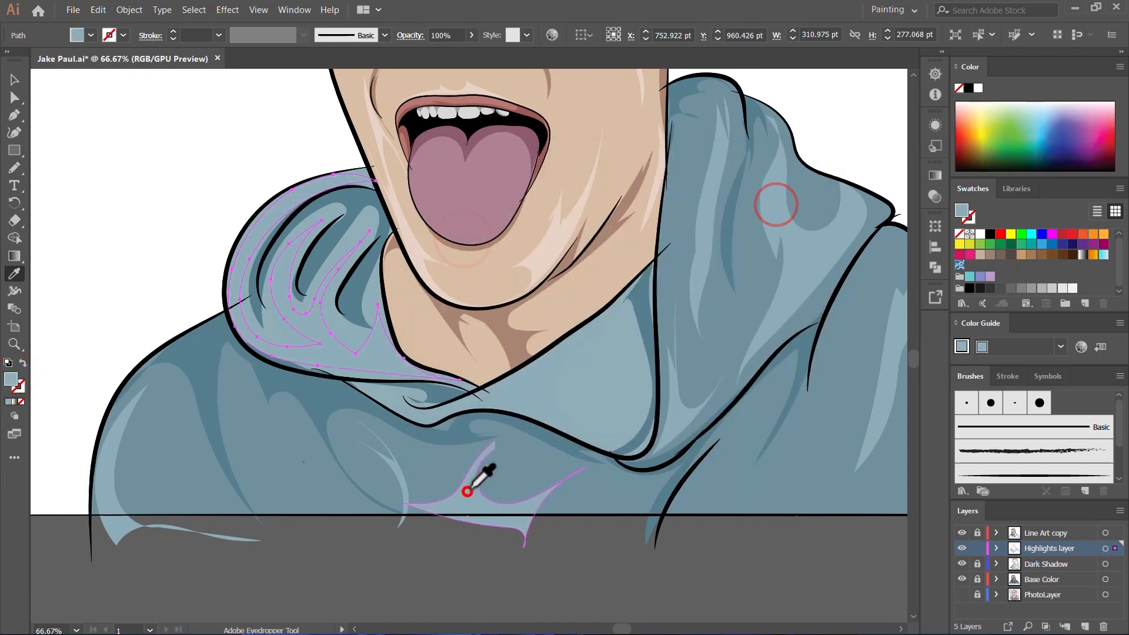
Step: Sample the collar flap's blue and set a lighter tint of it as the hood rim highlight's fill
left_click(185, 461)
left_click(572, 387)
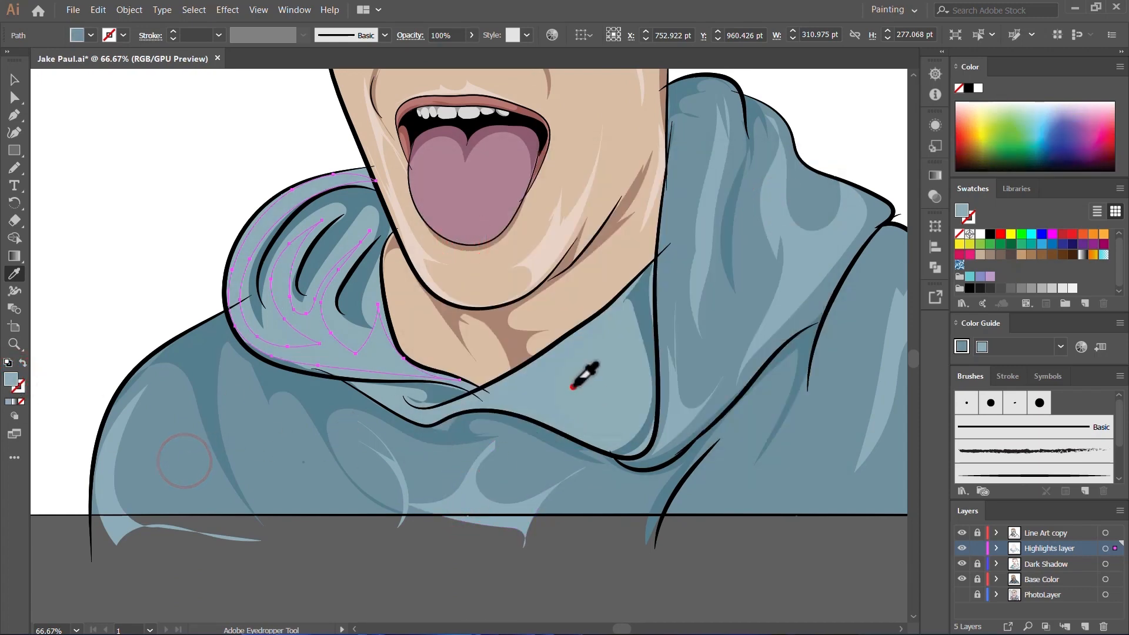
double_click(12, 381)
left_click(469, 243)
left_click(789, 203)
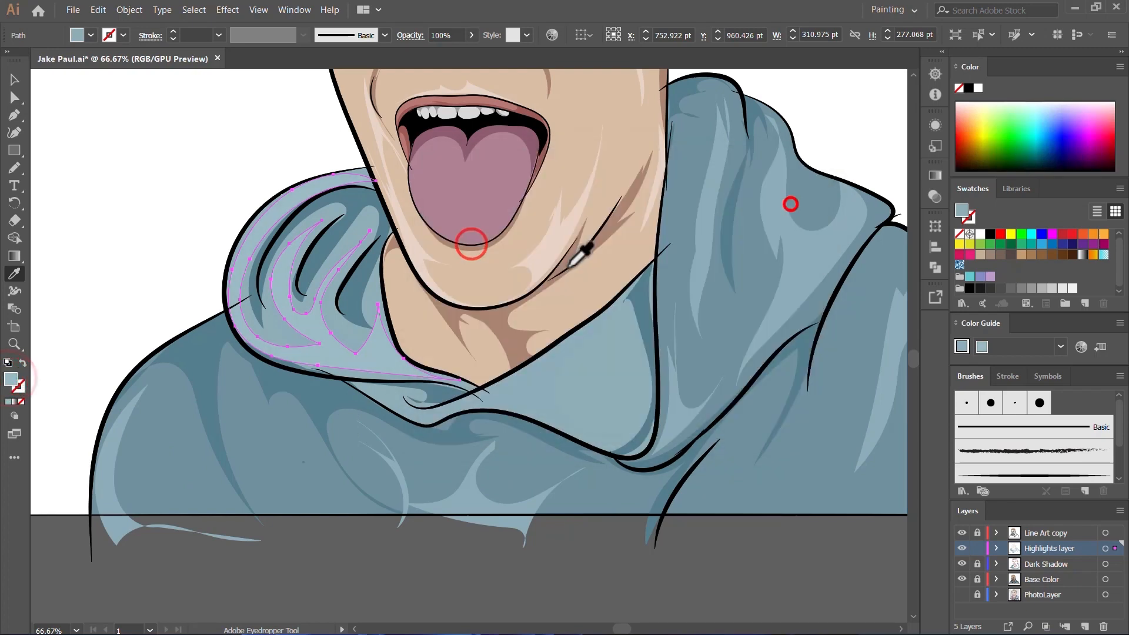
Step: Select the collar flap highlight together with the hood rim highlight, give both a paler blue fill and deselect them
key("v")
left_click(592, 365)
left_click(540, 390)
left_click(371, 355)
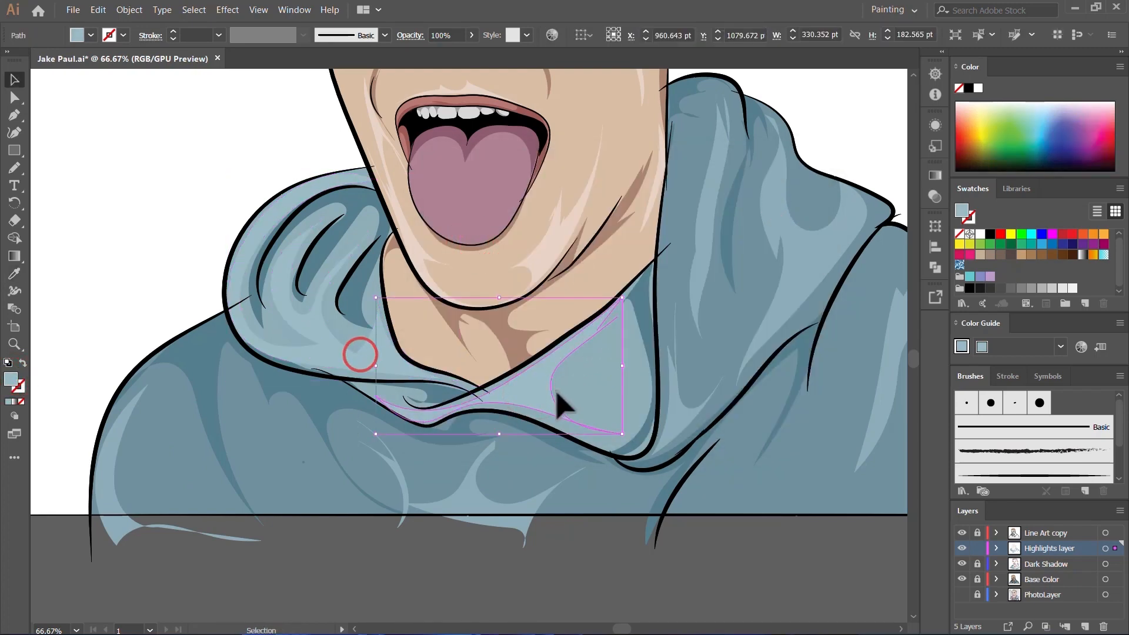
double_click(12, 380)
left_click(466, 234)
left_click(767, 205)
scroll(584, 573, "down", 2)
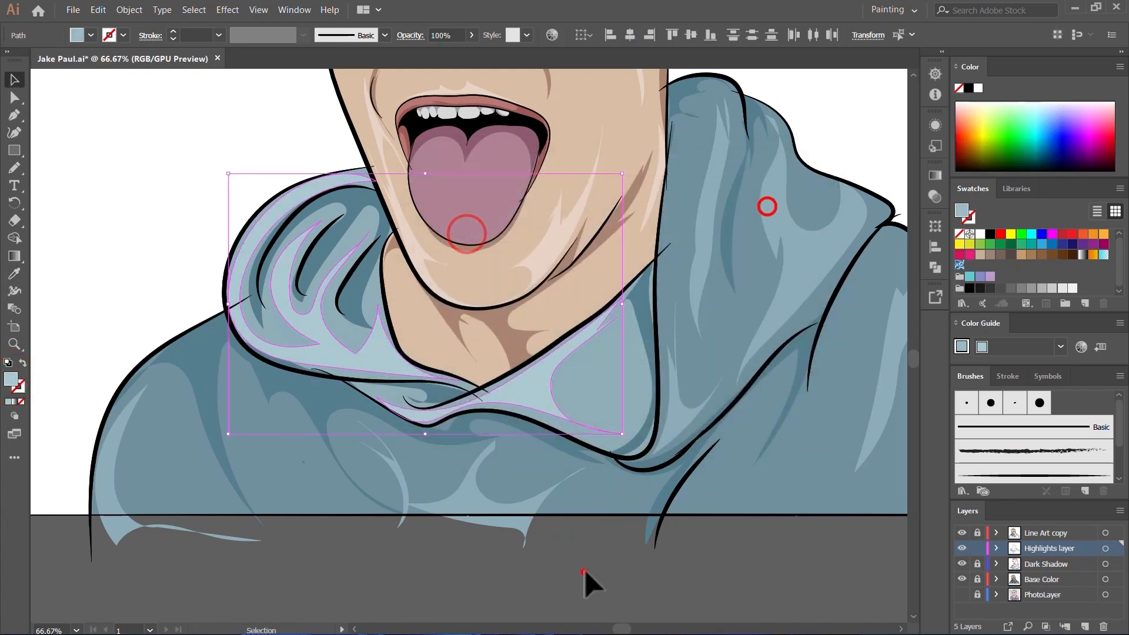
left_click(584, 572)
scroll(556, 356, "down", 2)
left_click(689, 533)
scroll(648, 345, "up", 3)
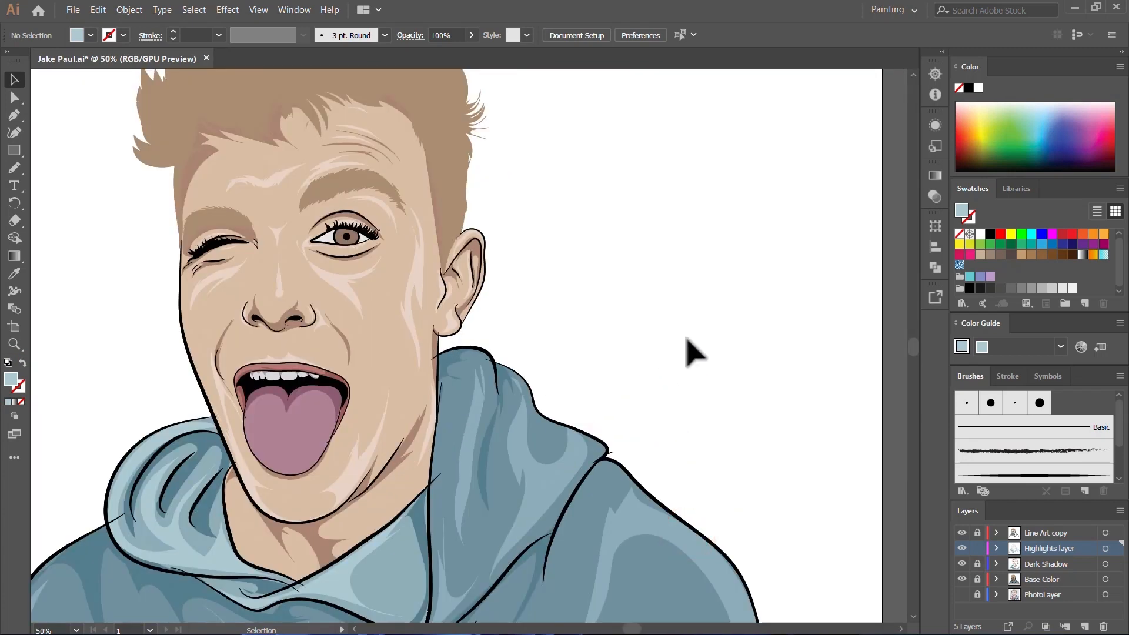
Step: Sample the upper lip's color and set the fill to the lighter pink C9A09D
scroll(644, 362, "down", 1)
scroll(405, 438, "up", 4)
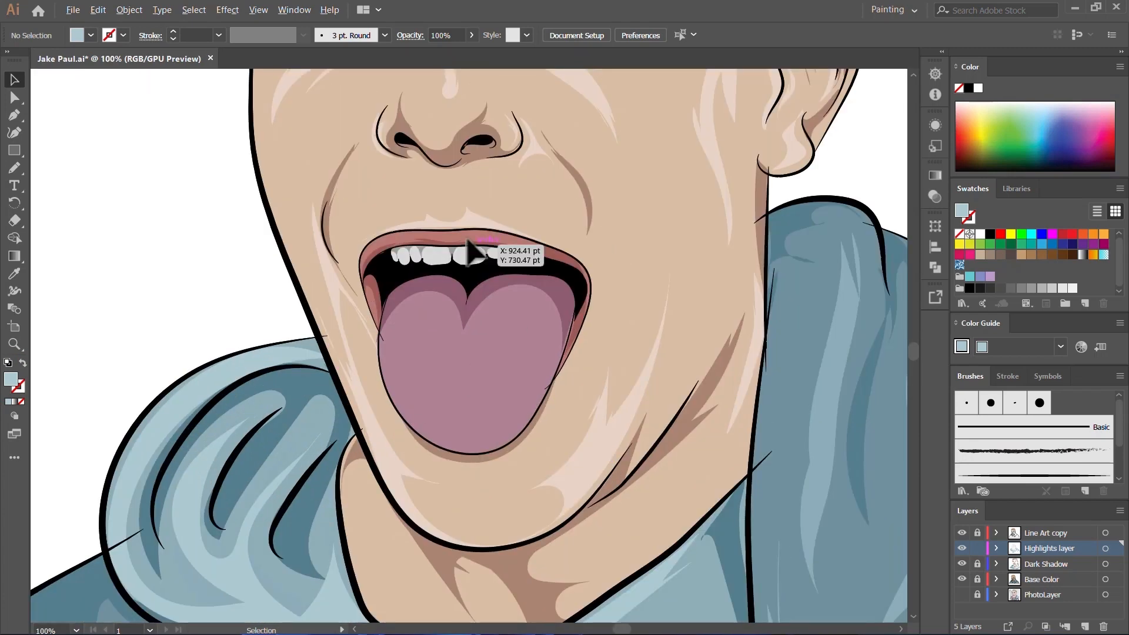
scroll(479, 252, "up", 2)
scroll(482, 297, "up", 2)
key("i")
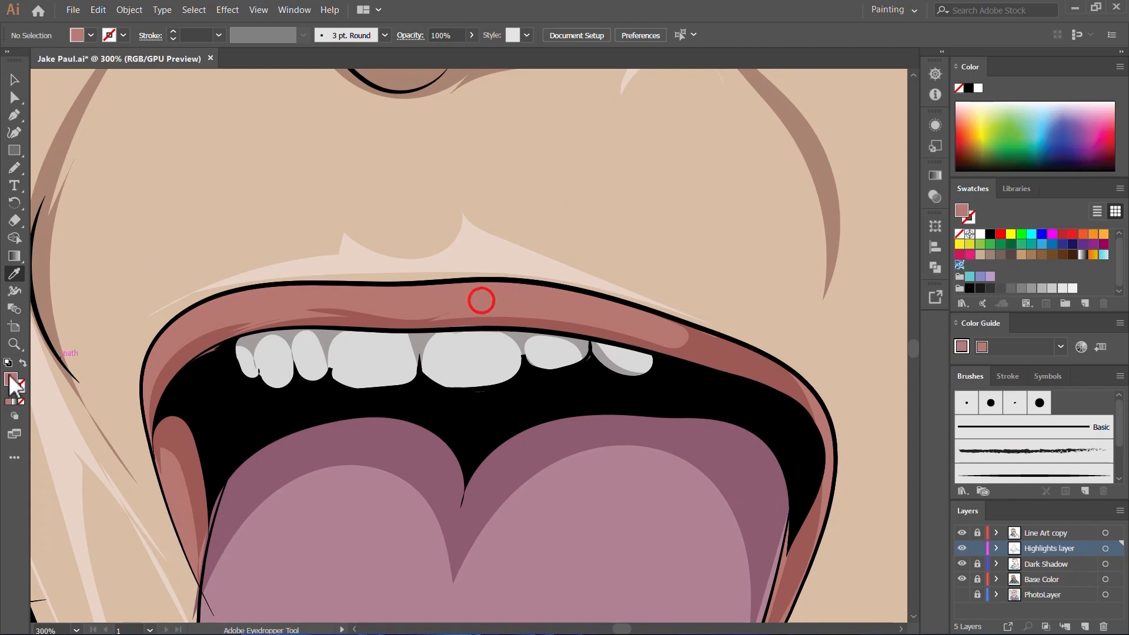
double_click(11, 378)
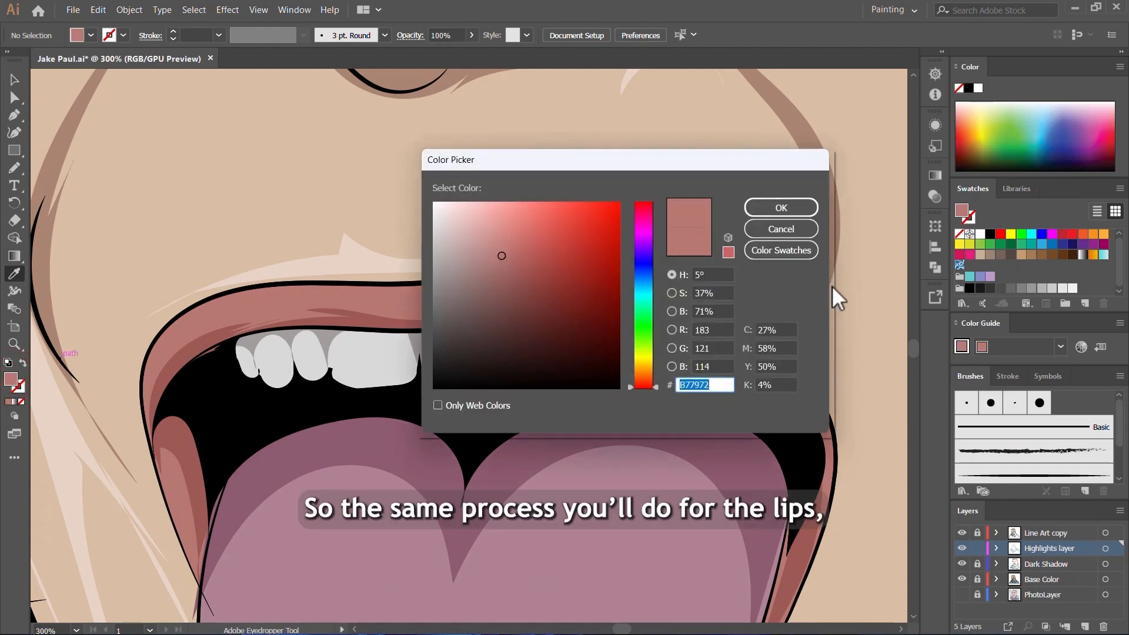
left_click(792, 222)
scroll(519, 306, "down", 2)
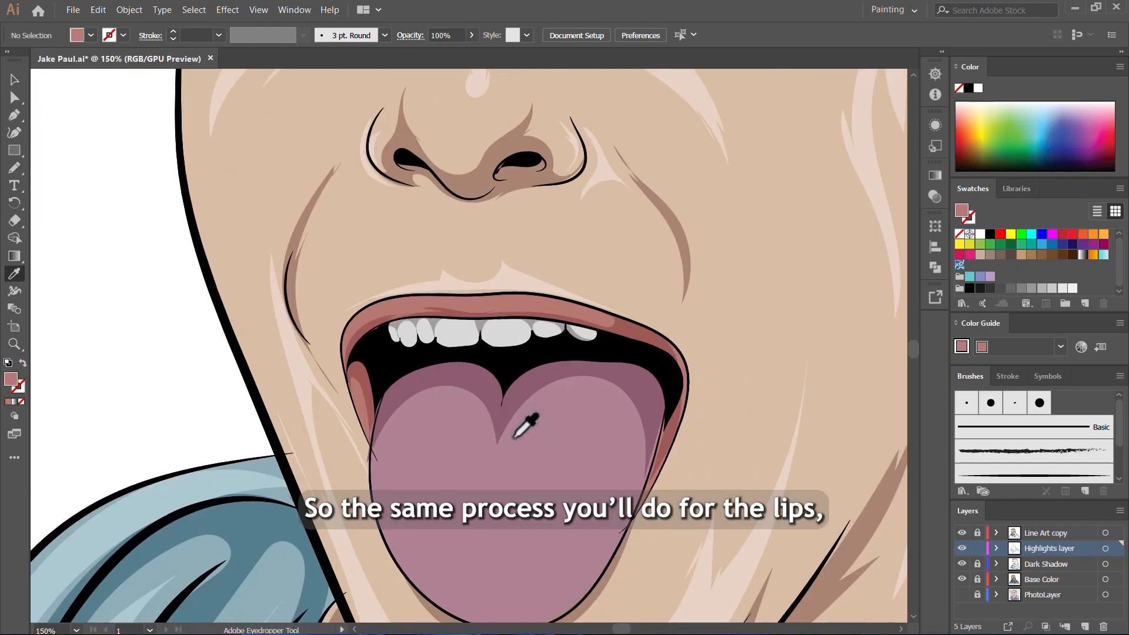
scroll(514, 436, "down", 1)
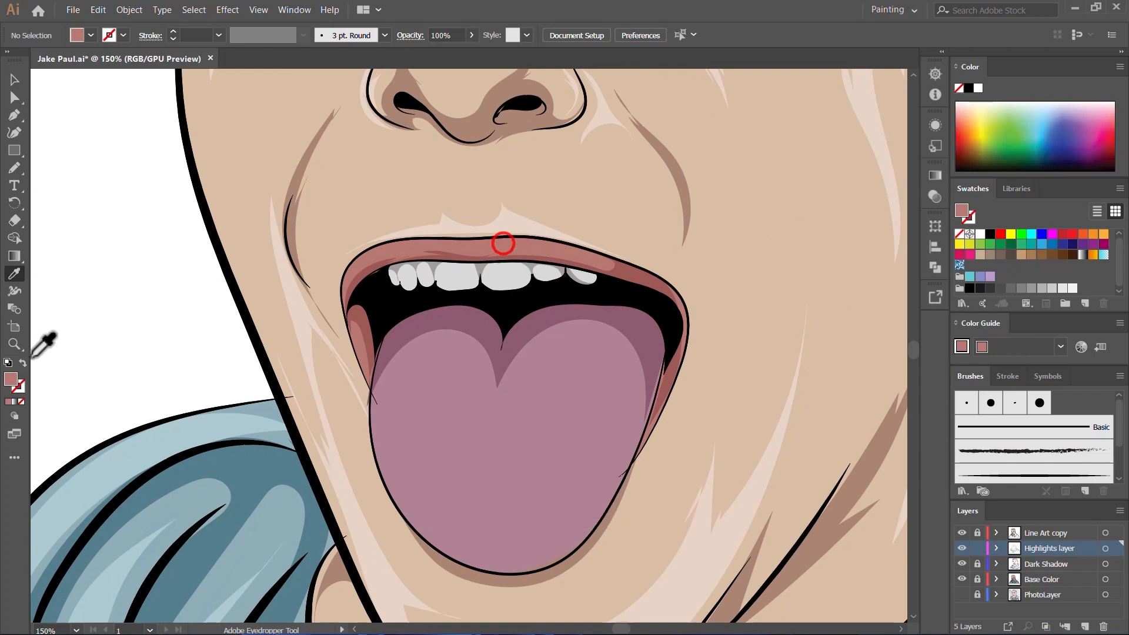
double_click(11, 379)
left_click(474, 240)
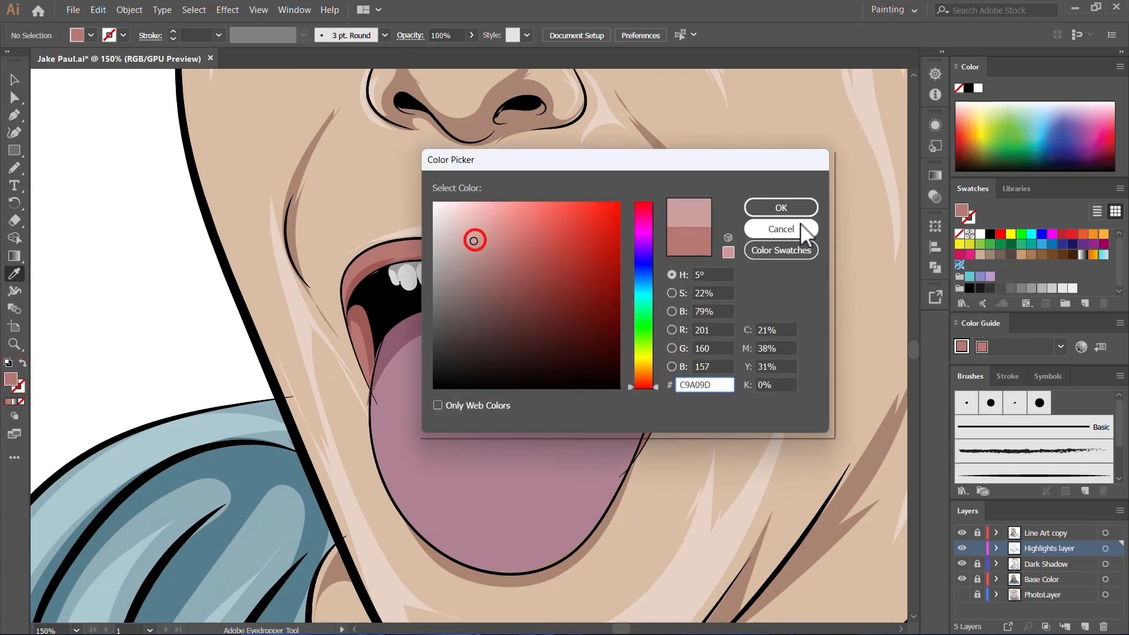
left_click(773, 209)
Step: Show the PhotoLayer and hide the Base Color layer to reveal the photo around the mouth
left_click(964, 594)
left_click(962, 580)
key("n")
scroll(535, 379, "down", 2)
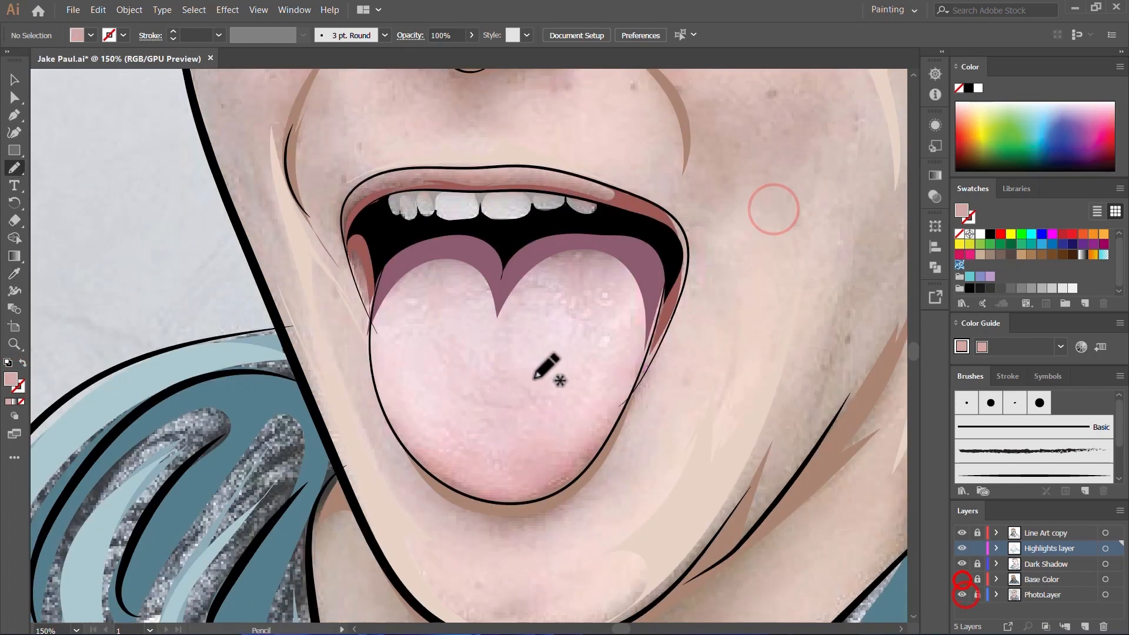
Step: Draw a thin pink highlight along the upper lip above the teeth, about 144 by 16 pt
scroll(504, 179, "up", 3)
mouse_move(247, 188)
left_mouse_down()
mouse_move(460, 205)
mouse_move(445, 204)
mouse_move(482, 189)
left_mouse_up()
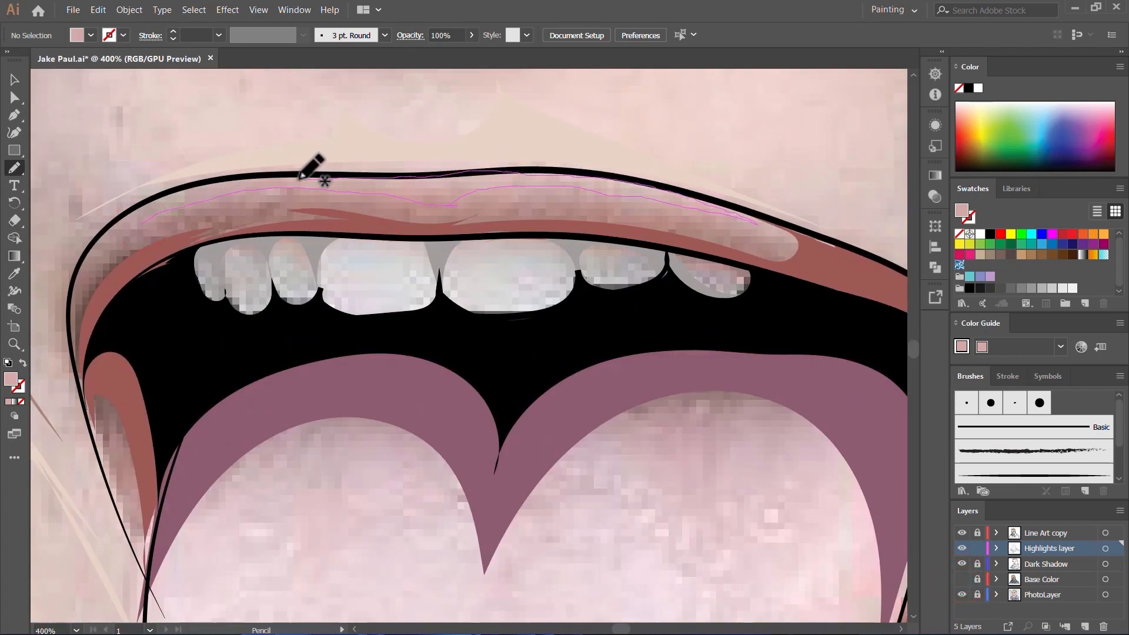
left_click_drag(117, 244, 114, 247)
scroll(337, 304, "up", 2)
scroll(505, 299, "down", 4)
scroll(581, 464, "up", 2)
scroll(543, 435, "down", 2)
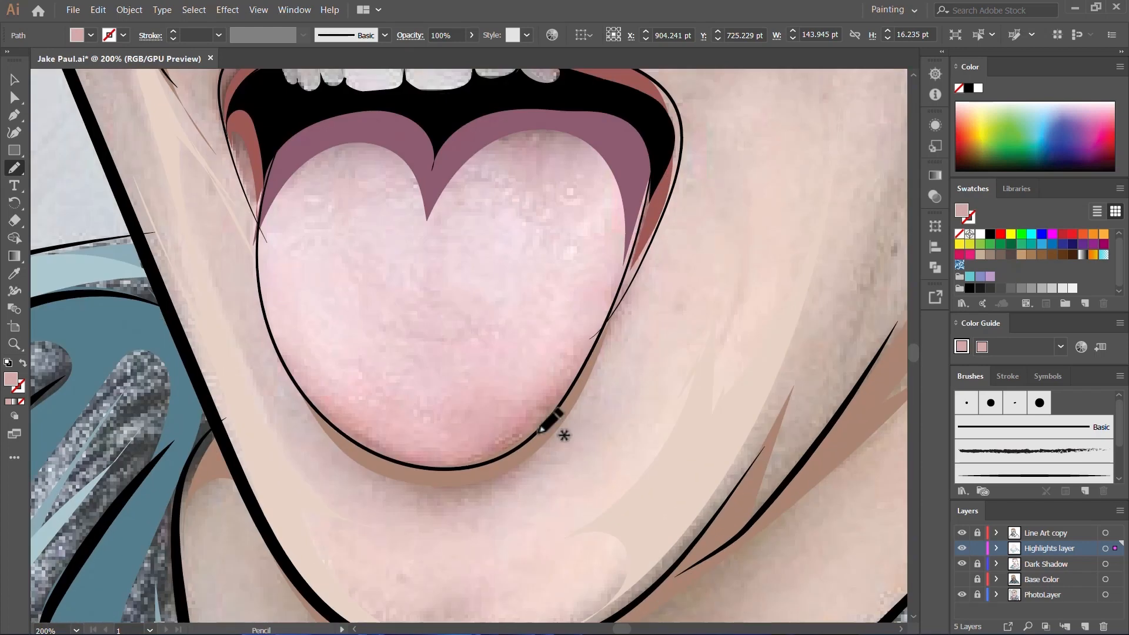
Step: Show the Base Color layer, sample the tongue's base color and set the fill to a lighter mauve pink
left_click(962, 579)
key("v")
scroll(476, 335, "up", 3)
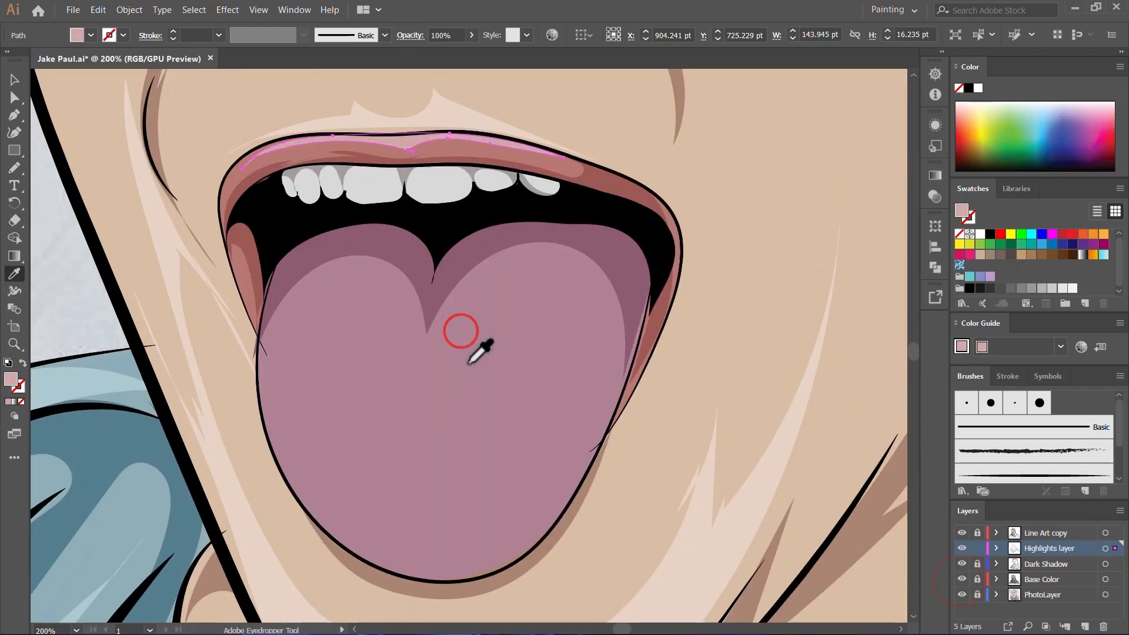
left_click(494, 391)
key("i")
left_click(497, 436)
double_click(10, 379)
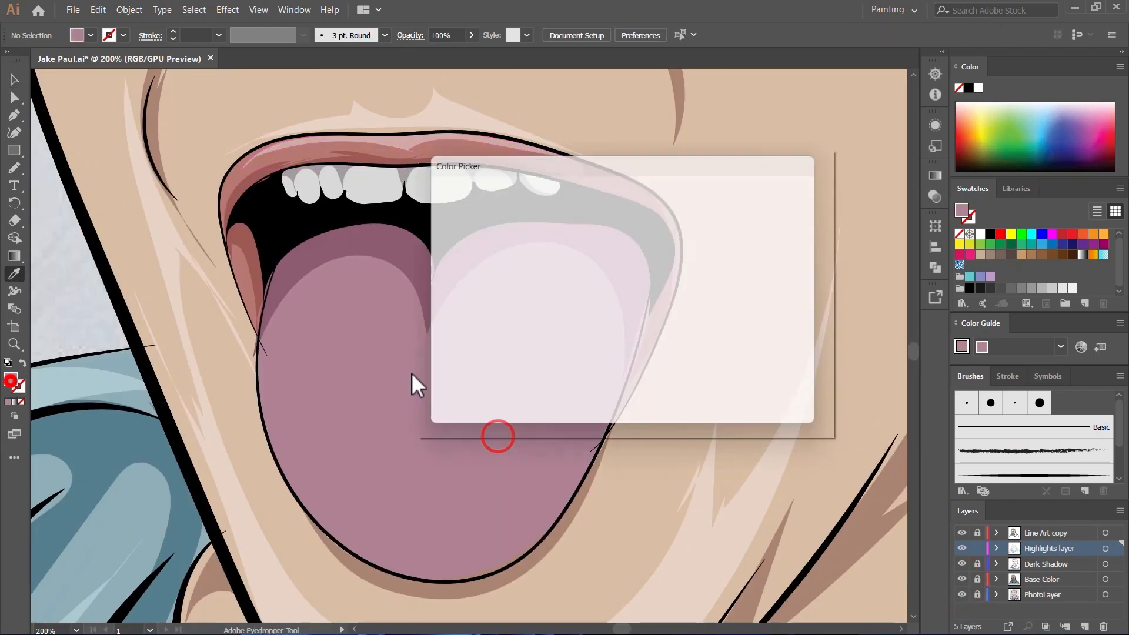
left_click(774, 208)
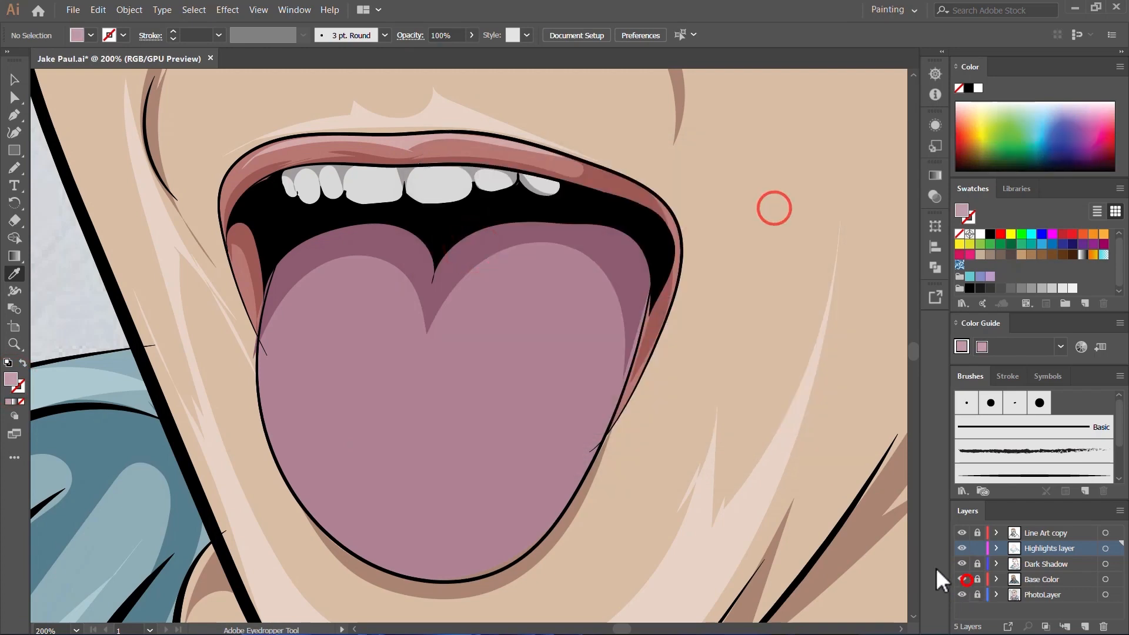
Step: Hide the Base Color layer and draw a forked crescent highlight down the tongue's left side, about 38 by 105 pt
left_click(962, 579)
key("n")
scroll(529, 412, "down", 1)
left_click_drag(330, 275, 326, 375)
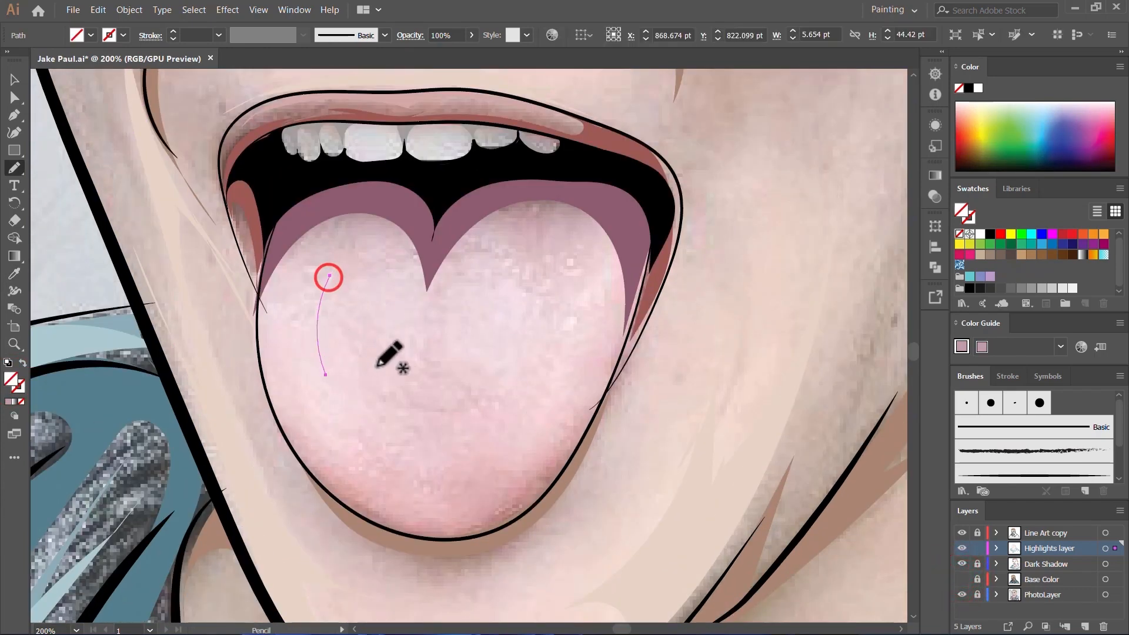
key("z")
key("n")
mouse_move(369, 489)
left_mouse_down()
mouse_move(336, 461)
mouse_move(291, 380)
mouse_move(291, 300)
mouse_move(335, 255)
mouse_move(301, 321)
mouse_move(351, 261)
left_mouse_up()
scroll(361, 294, "up", 1)
Step: Draw an M-shaped light mauve highlight across both tongue lobes below the dark shadow, fill it and deselect
mouse_move(372, 345)
left_mouse_down()
mouse_move(418, 408)
mouse_move(425, 444)
mouse_move(459, 365)
mouse_move(531, 386)
mouse_move(523, 533)
left_mouse_up()
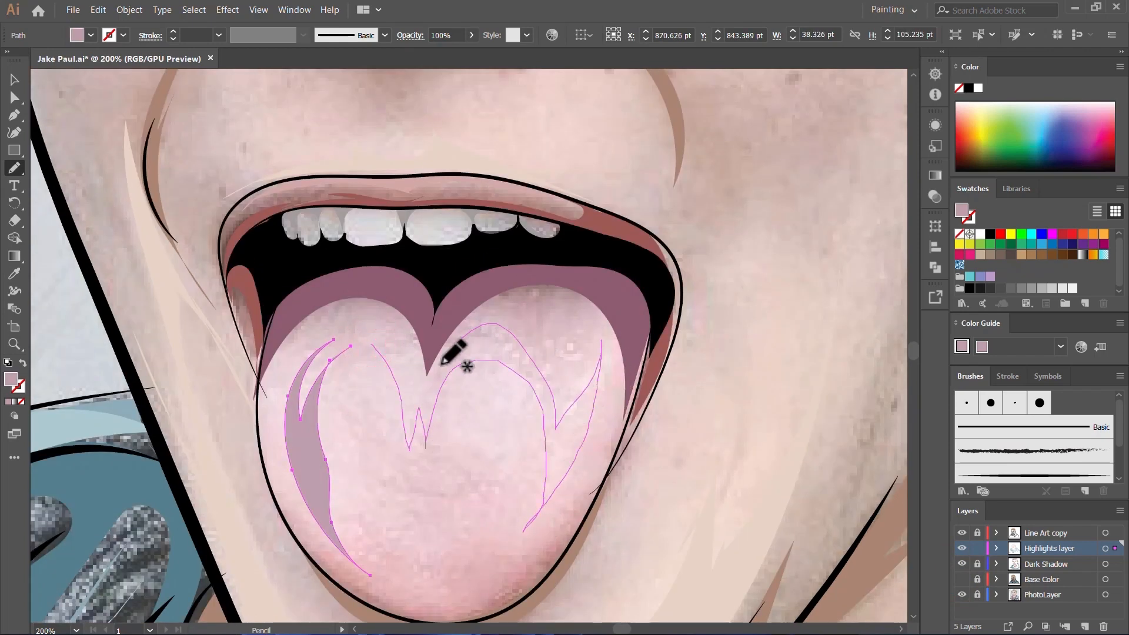
left_click_drag(333, 329, 371, 345)
scroll(406, 382, "down", 1)
key("comma")
key("v")
left_click(485, 423)
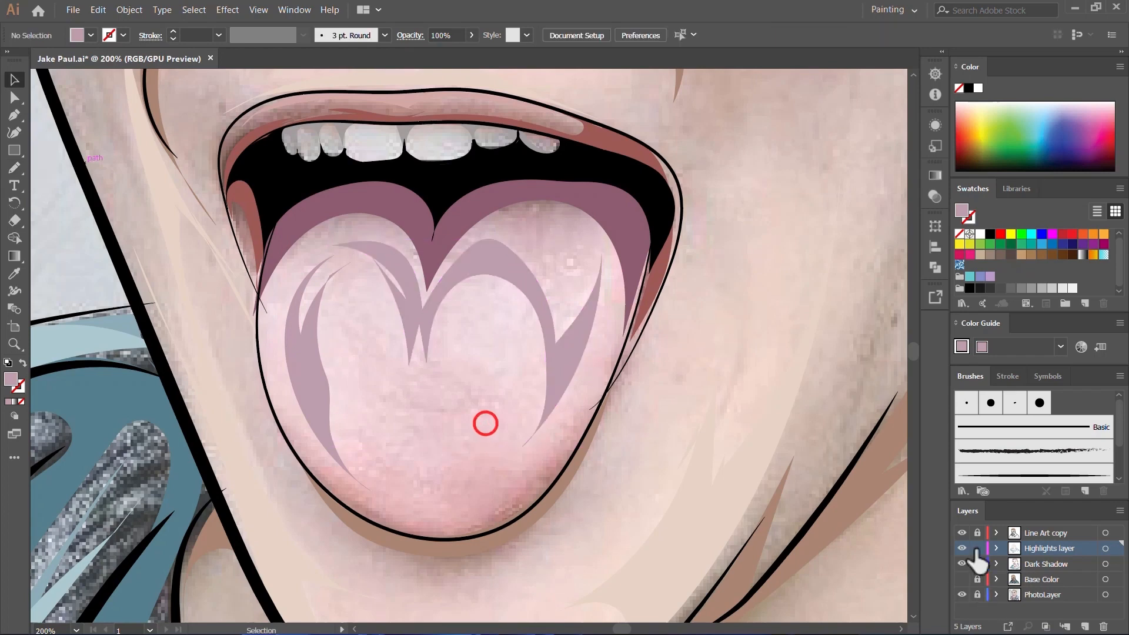
Step: Lock the Highlights layer, unlock and activate the Dark Shadow layer, and sample the dark purple of the tongue's shadow
left_click(974, 549)
left_click(980, 567)
left_click(1038, 565)
key("i")
left_click(592, 200)
key("n")
Step: Draw a thin dark purple shadow along the tongue's lower edge, fill it and deselect
scroll(559, 317, "down", 1)
mouse_move(565, 346)
left_mouse_down()
mouse_move(522, 407)
mouse_move(458, 443)
mouse_move(328, 399)
left_mouse_up()
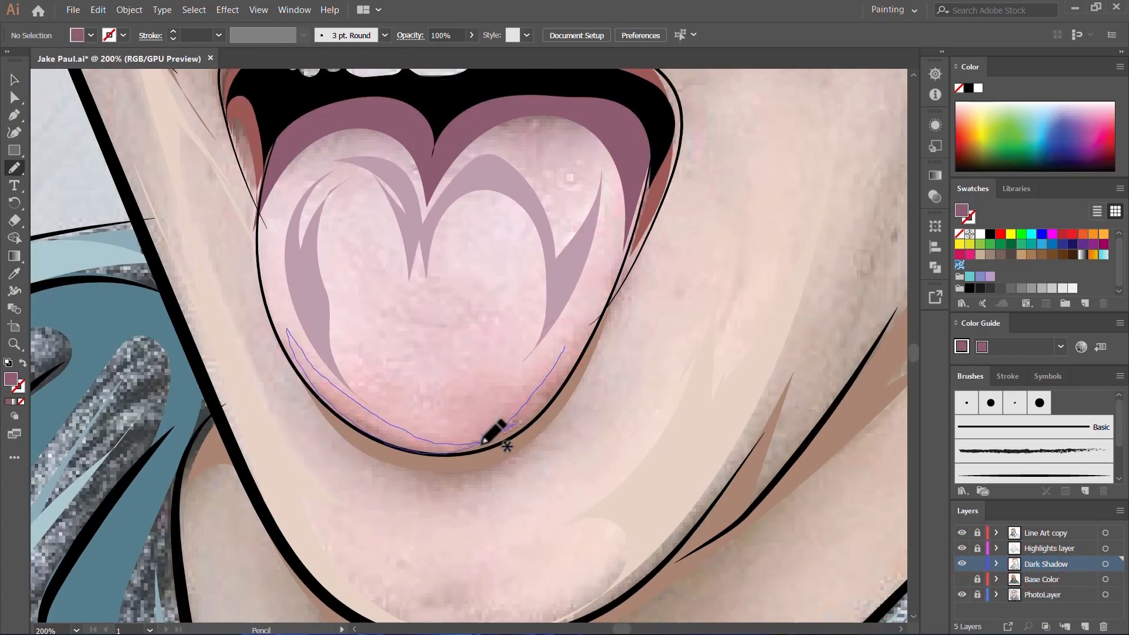
left_click_drag(561, 384, 551, 391)
scroll(553, 393, "up", 5)
scroll(550, 388, "down", 4)
key("comma")
key("v")
left_click(458, 346)
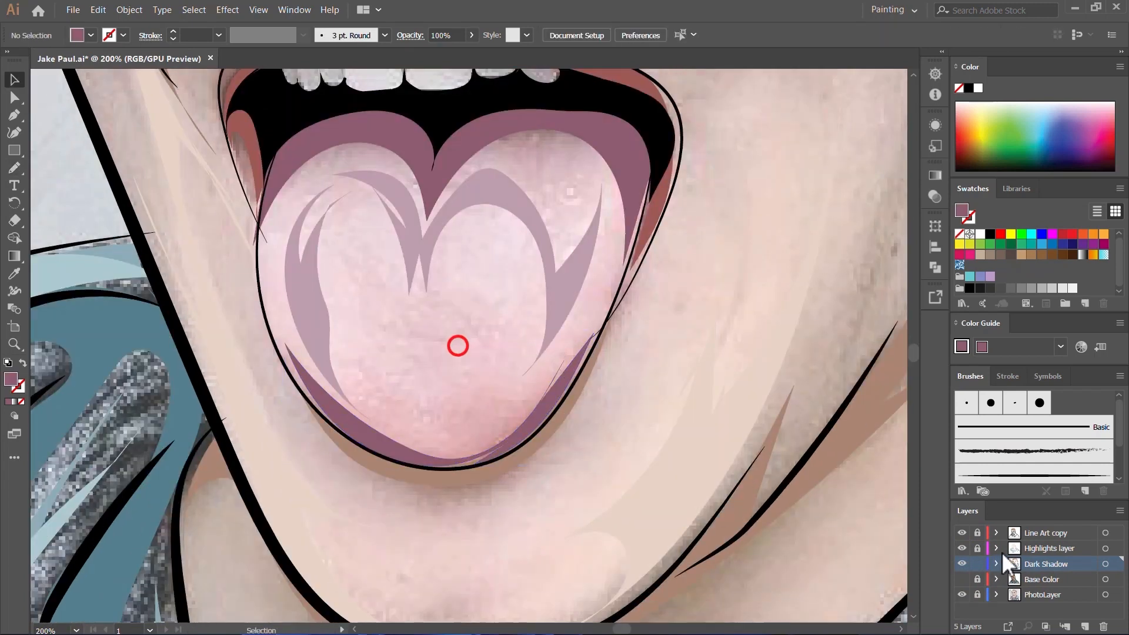
Step: Lock Dark Shadow, reactivate the unlocked Highlights layer, show Base Color and hide the PhotoLayer to check the tongue
left_click(1055, 548)
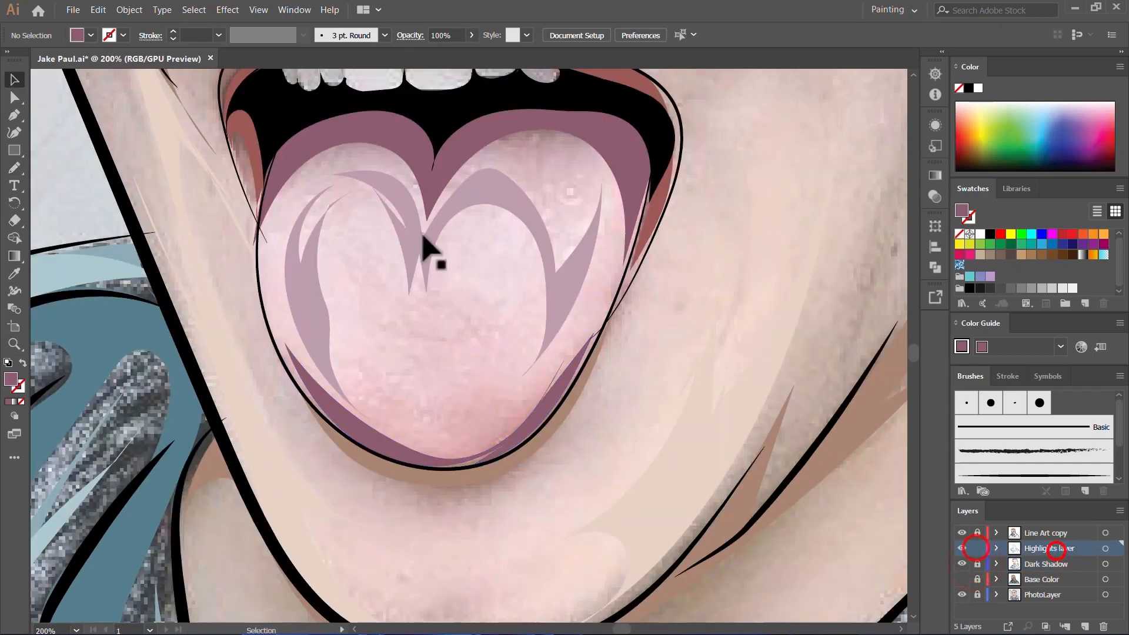
left_click(964, 578)
left_click(961, 591)
scroll(664, 485, "down", 5)
scroll(552, 478, "down", 3)
scroll(586, 482, "up", 3)
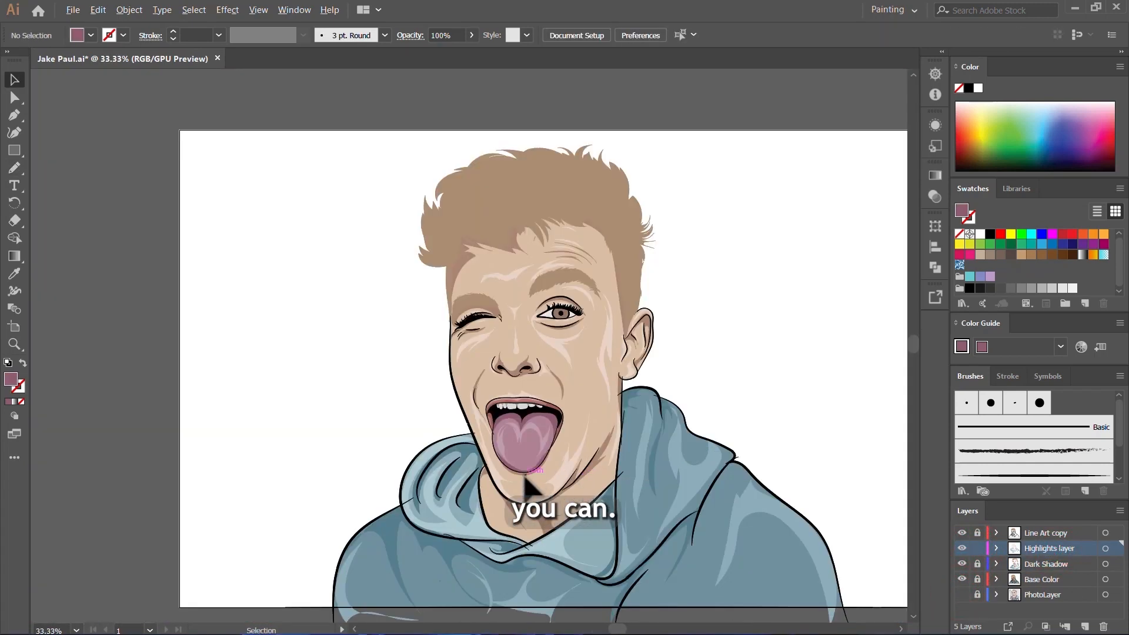
Step: Hide Base Color, show the PhotoLayer and draw a broad light mauve highlight on the tongue's right lobe, about 57 by 89 pt
scroll(525, 485, "up", 10)
left_click(962, 579)
left_click(962, 594)
key("n")
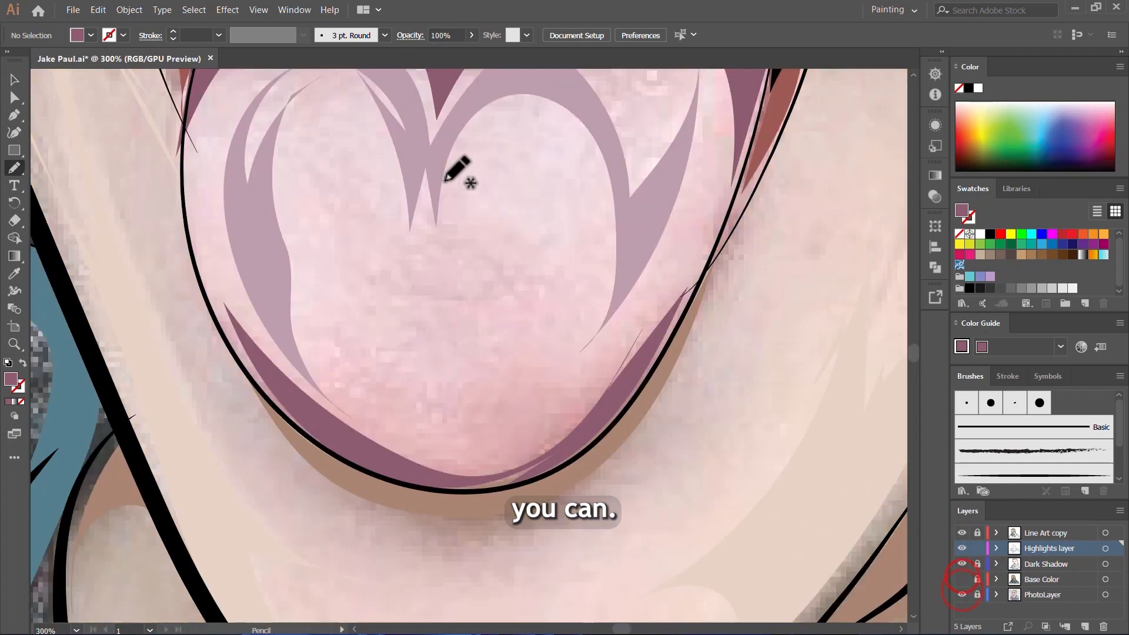
mouse_move(515, 185)
left_mouse_down()
mouse_move(573, 353)
mouse_move(623, 255)
mouse_move(604, 137)
left_mouse_up()
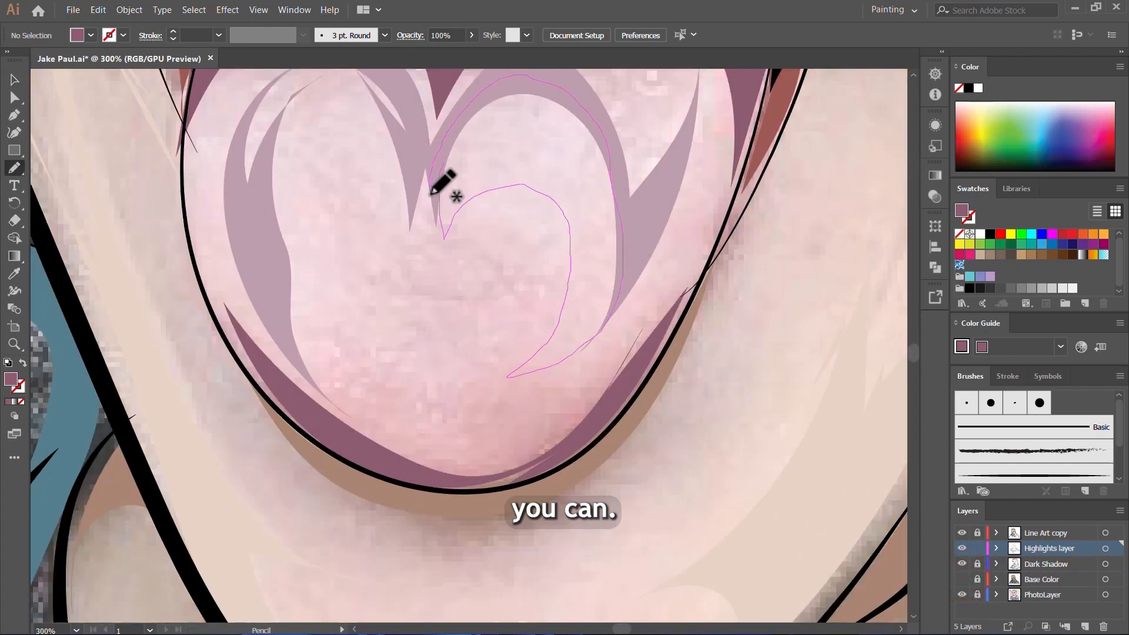
left_click_drag(431, 194, 445, 238)
scroll(445, 284, "up", 3)
left_click(650, 292)
scroll(549, 272, "down", 2)
scroll(297, 323, "up", 2)
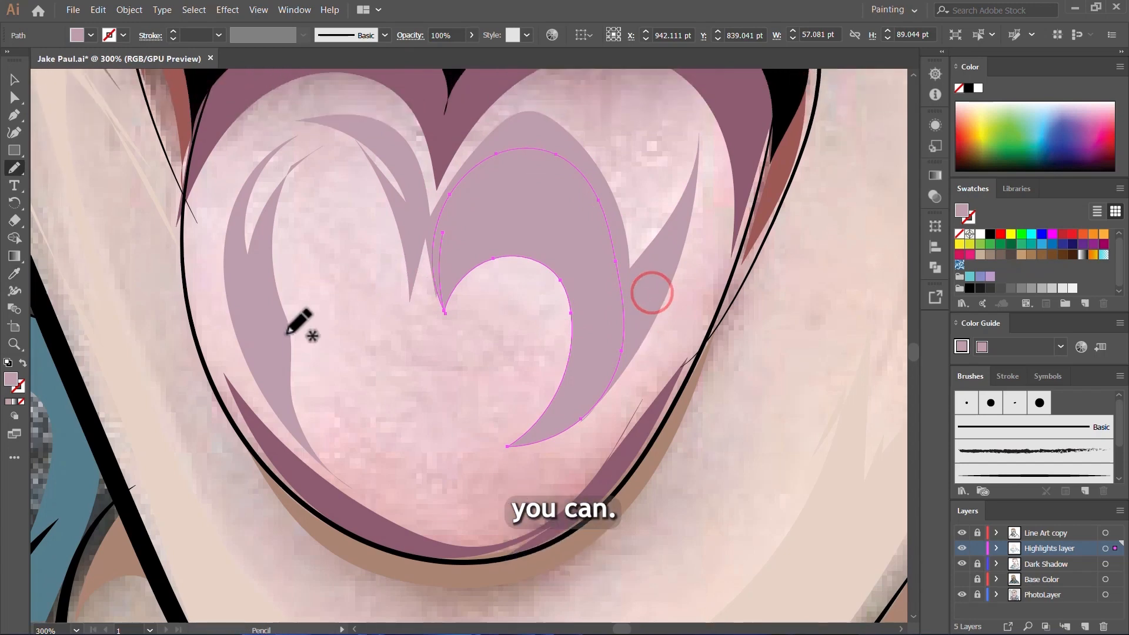
Step: Draw a matching arched light mauve highlight on the tongue's left lobe, about 46 by 58 pt
left_click_drag(283, 340, 413, 322)
mouse_move(358, 152)
left_mouse_down()
mouse_move(259, 208)
mouse_move(282, 262)
left_mouse_up()
key("comma")
scroll(437, 413, "up", 3)
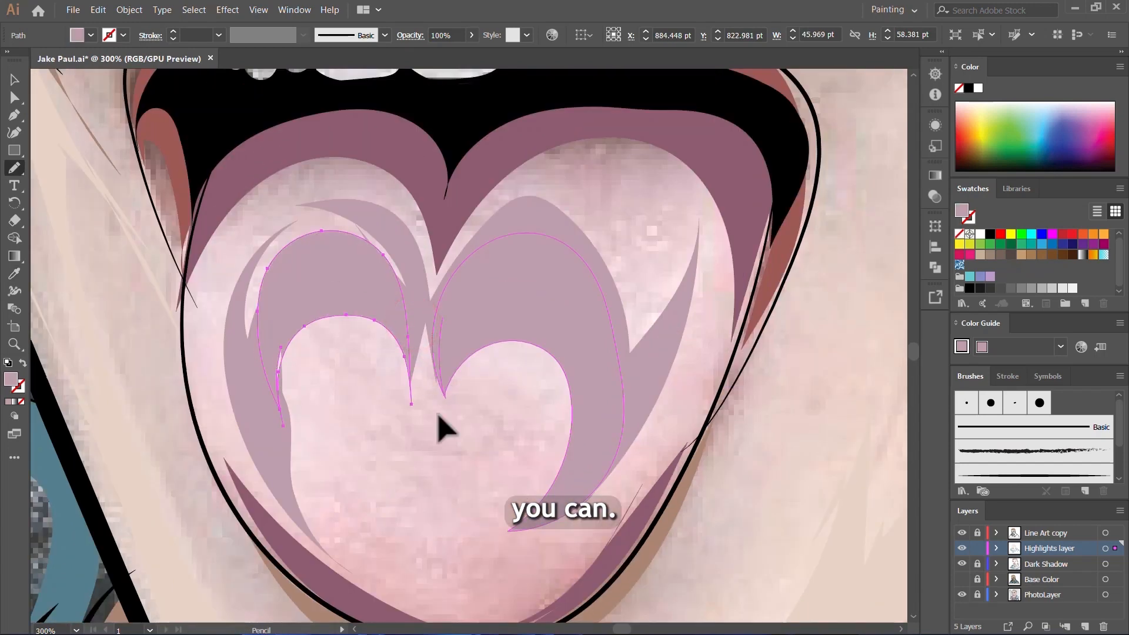
Step: Draw another closed light mauve highlight near the top of the tongue's right lobe and deselect it
left_click(438, 416, "ctrl")
scroll(500, 444, "down", 4)
scroll(506, 448, "left", 7)
scroll(616, 388, "up", 2)
mouse_move(577, 159)
left_mouse_down()
mouse_move(543, 344)
mouse_move(579, 367)
mouse_move(579, 158)
left_mouse_up()
scroll(582, 176, "up", 3)
scroll(623, 411, "down", 4)
key("v")
left_click(713, 429)
Step: Show the Base Color layer and hide the PhotoLayer to review the portrait with the tongue highlights
left_click(961, 579)
left_click(961, 595)
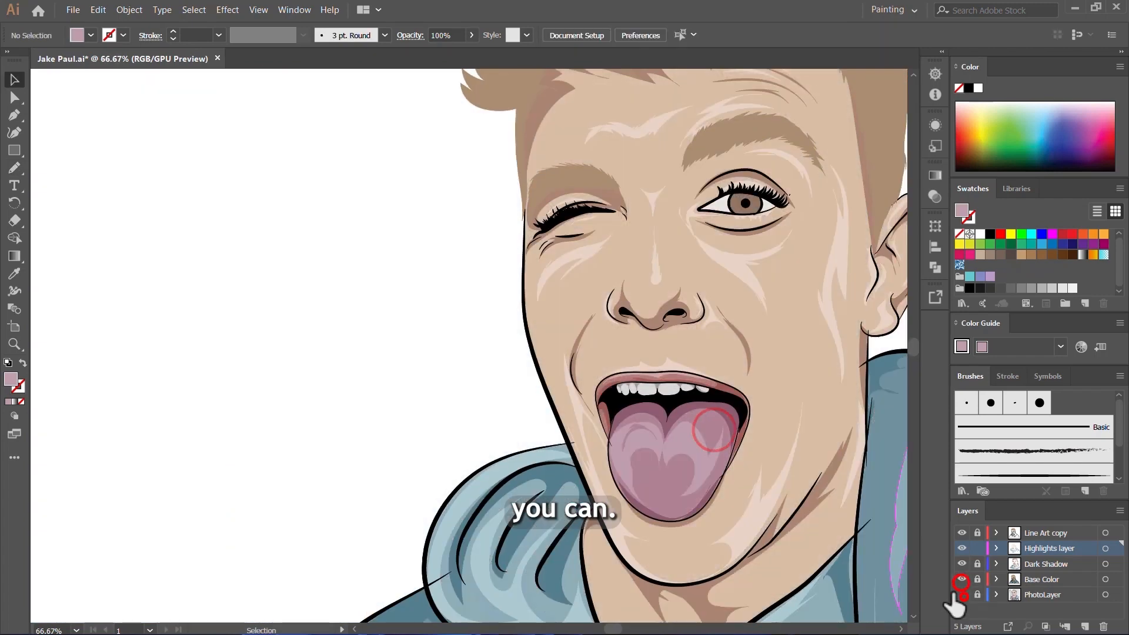
scroll(509, 388, "down", 3)
scroll(666, 335, "up", 3)
scroll(523, 326, "down", 3)
scroll(559, 341, "down", 1)
scroll(591, 347, "up", 2)
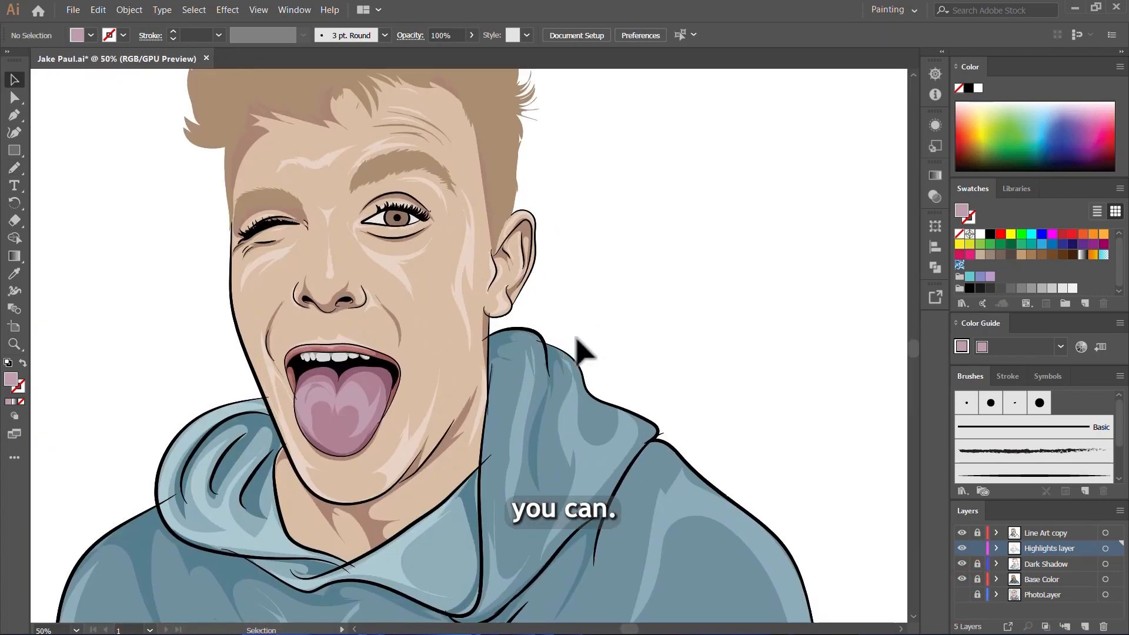
Step: Sample the white of the open eye and set the fill to a darker gray for its shading
scroll(634, 341, "down", 1)
scroll(624, 328, "up", 6)
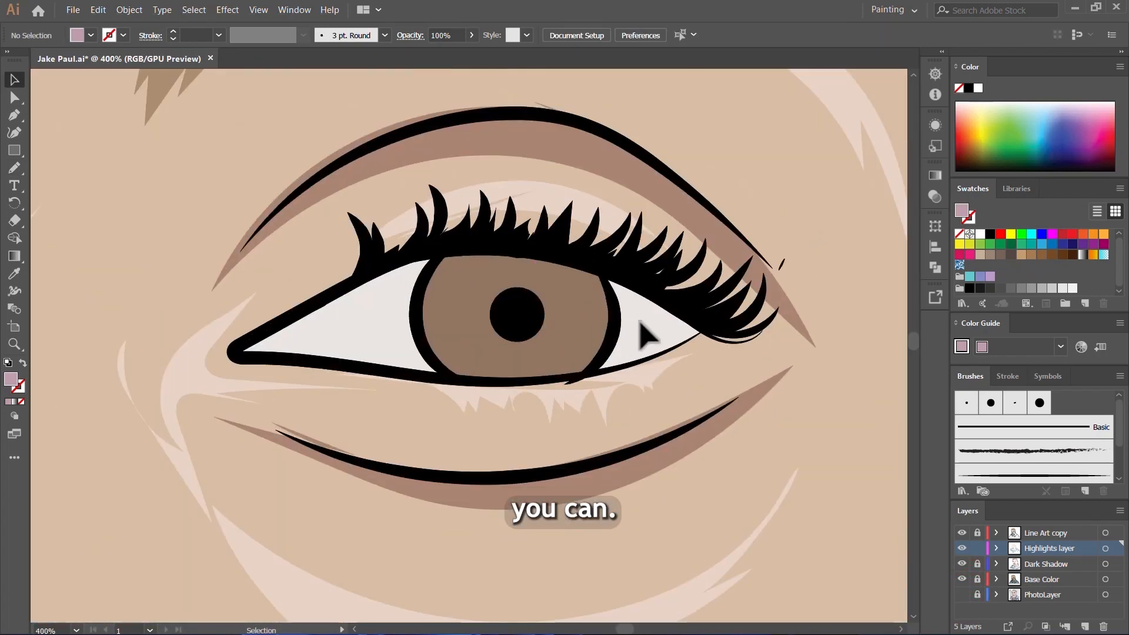
key("i")
left_click(643, 328)
double_click(10, 381)
left_click(443, 243)
left_click(778, 216)
key("n")
Step: Draw gray shadows under the lashes on both sides of the eye white, the right one about 27 by 15 pt
scroll(631, 353, "up", 2)
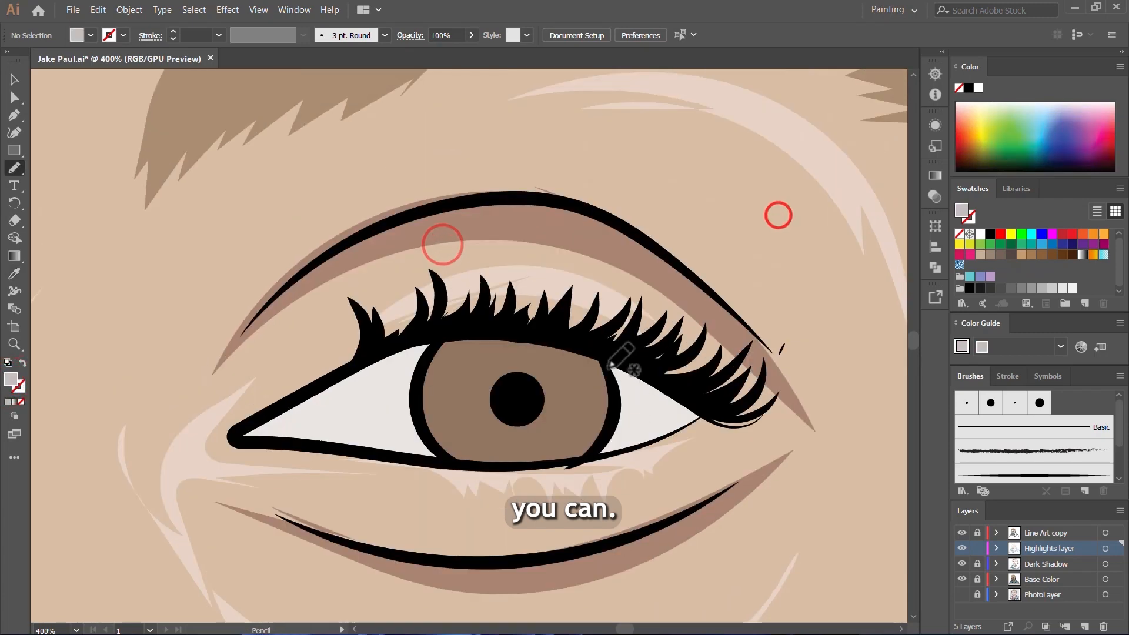
mouse_move(600, 350)
left_mouse_down()
mouse_move(621, 396)
mouse_move(711, 410)
mouse_move(601, 353)
left_mouse_up()
scroll(438, 444, "up", 2)
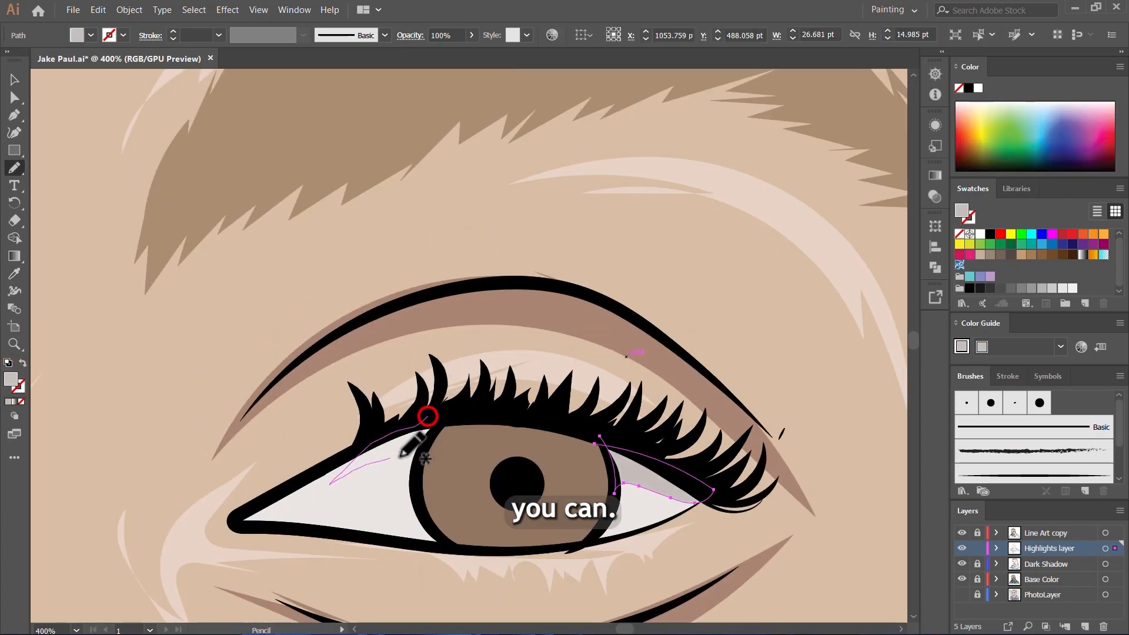
left_click_drag(402, 457, 426, 417)
key("v")
left_click(517, 448)
Step: Sample the iris's brown and set the fill to a darker brown
scroll(528, 442, "up", 1)
scroll(552, 435, "down", 2)
key("i")
left_click(604, 399)
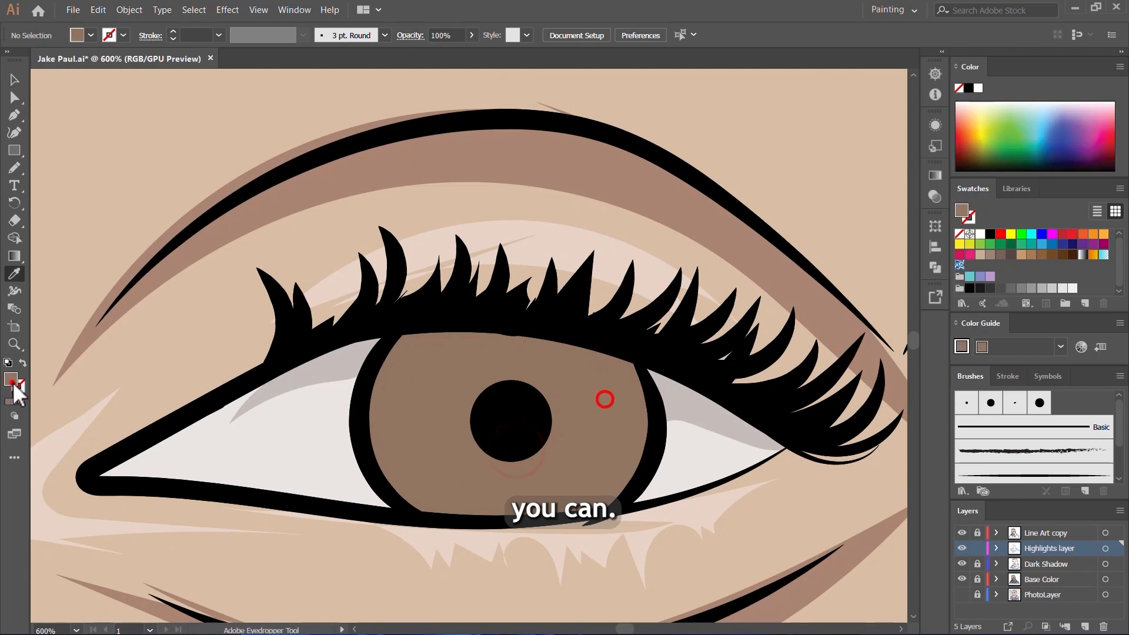
double_click(11, 381)
left_click(517, 301)
left_click(759, 216)
Step: Draw a dark brown shadow across the upper part of the iris, beneath the lashes
key("n")
mouse_move(397, 322)
left_mouse_down()
mouse_move(376, 428)
mouse_move(518, 363)
left_mouse_up()
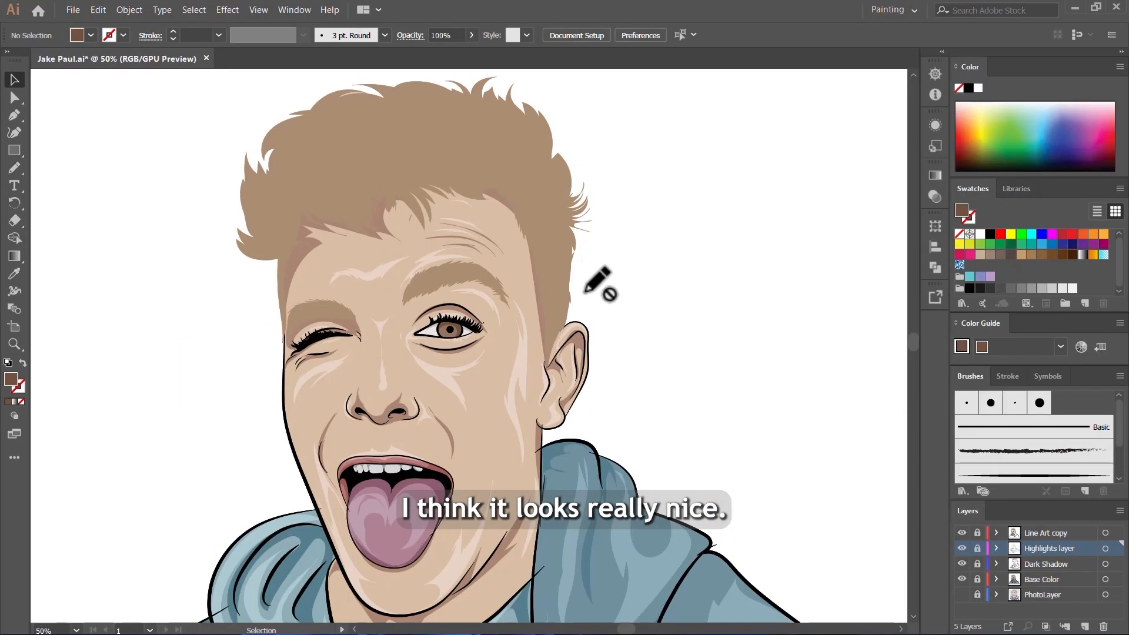
scroll(606, 271, "down", 1)
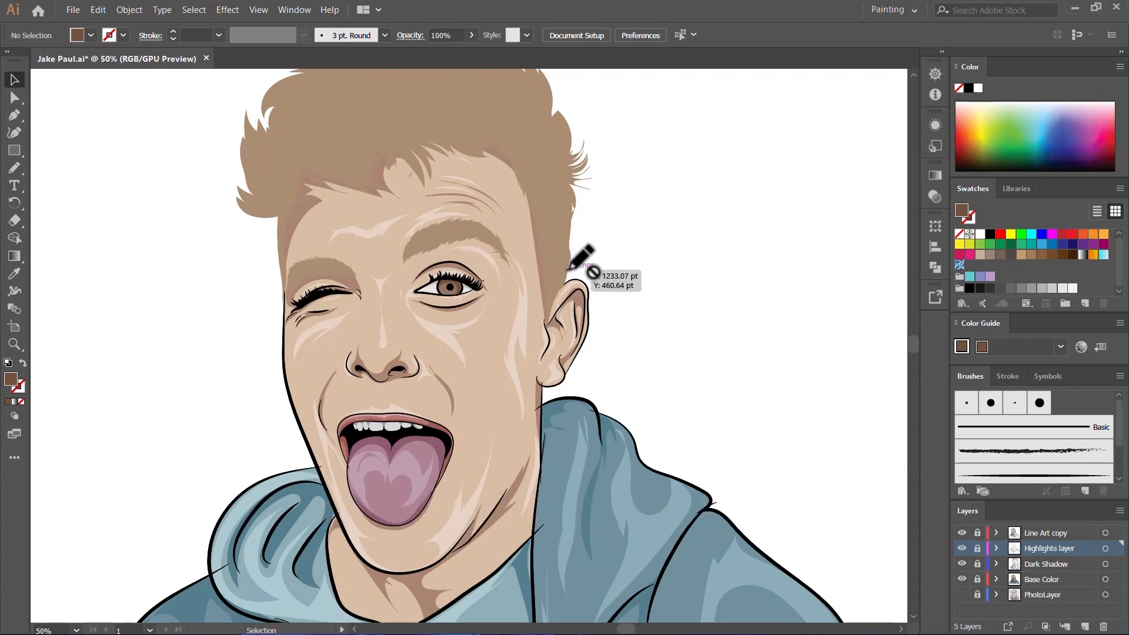
Step: Review the whole portrait, hiding and showing the Line Art copy, Highlights and Dark Shadow layers to compare their effect
scroll(568, 270, "down", 4)
scroll(568, 314, "up", 5)
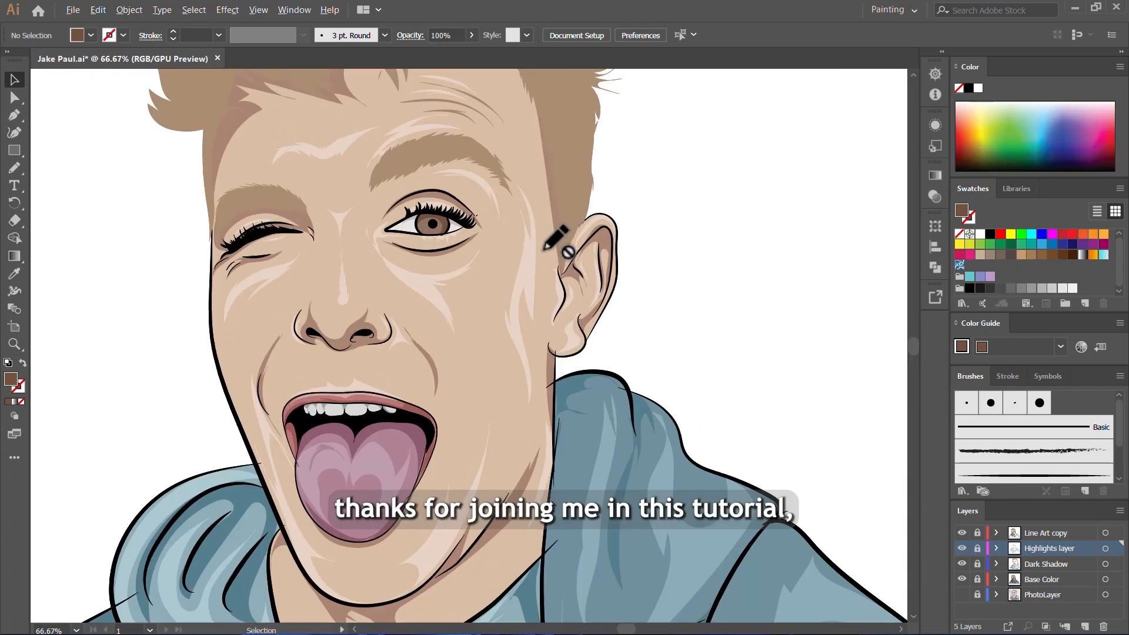
scroll(518, 258, "down", 3)
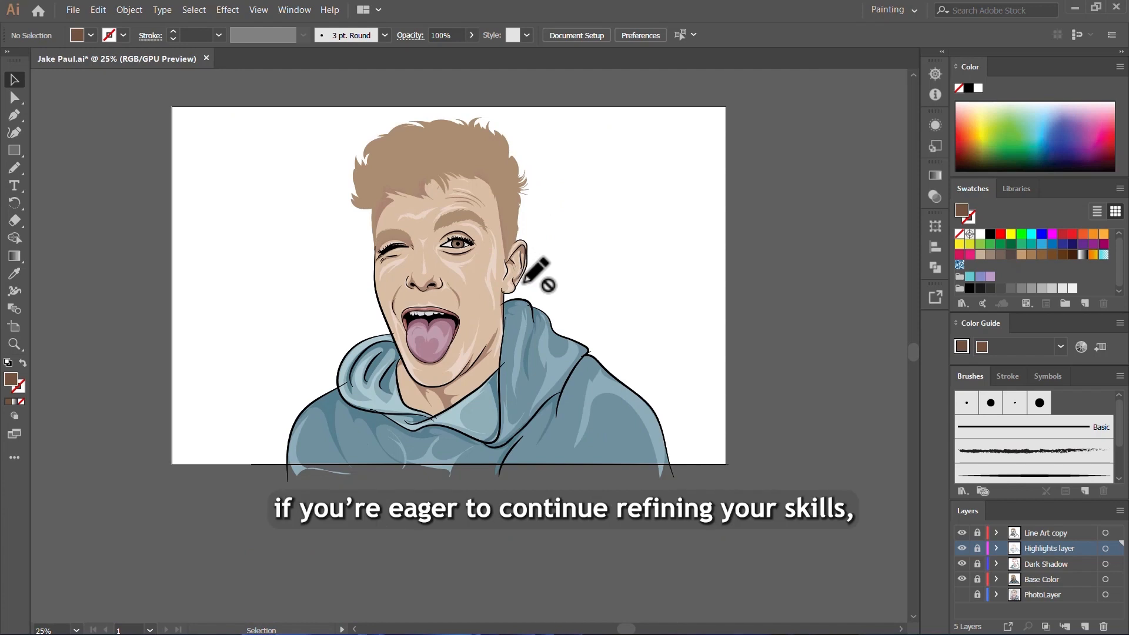
left_click(960, 563)
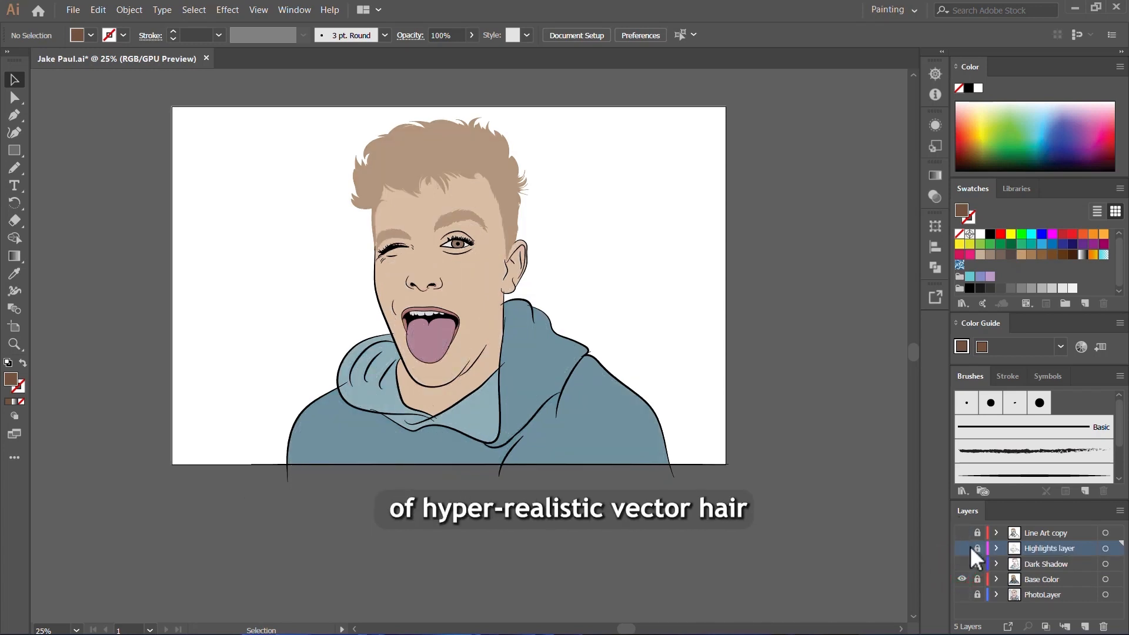
left_click_drag(961, 533, 961, 563)
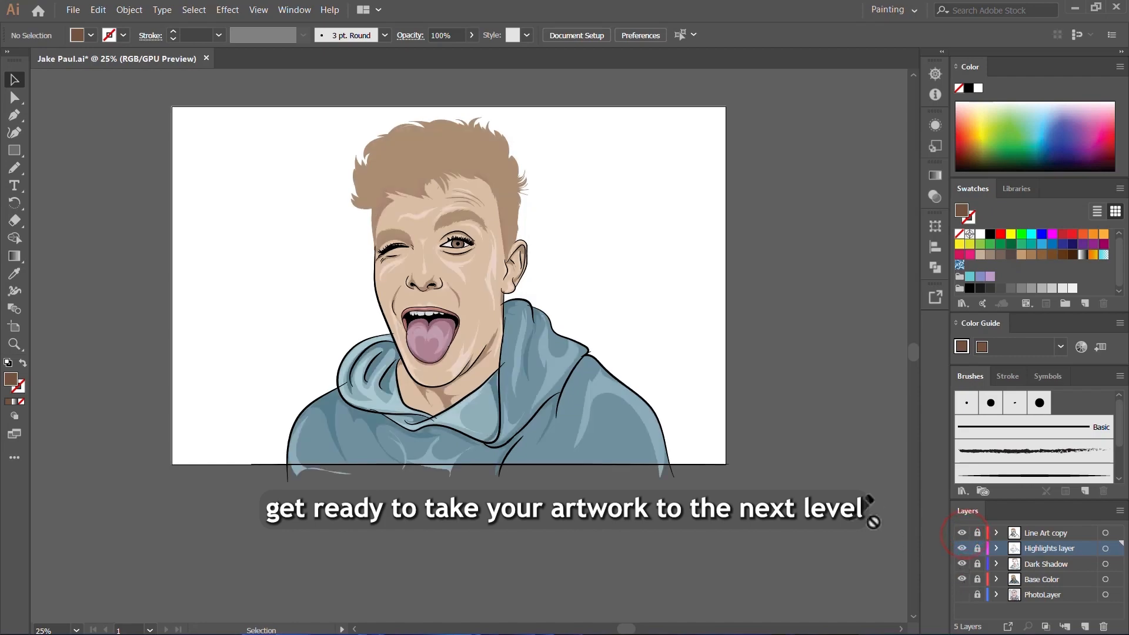